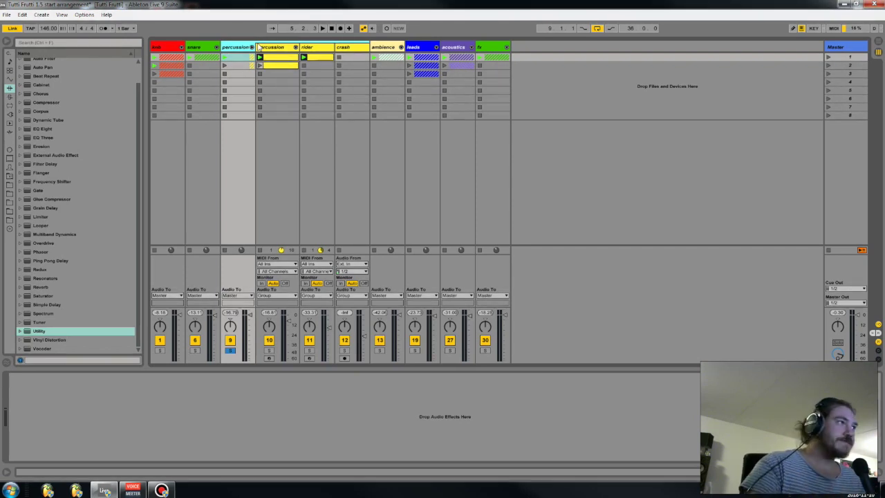
Step: Look through the device chains of the percussion group and its percussion, rider and crash tracks, including the percussion Drum Rack
click(270, 46)
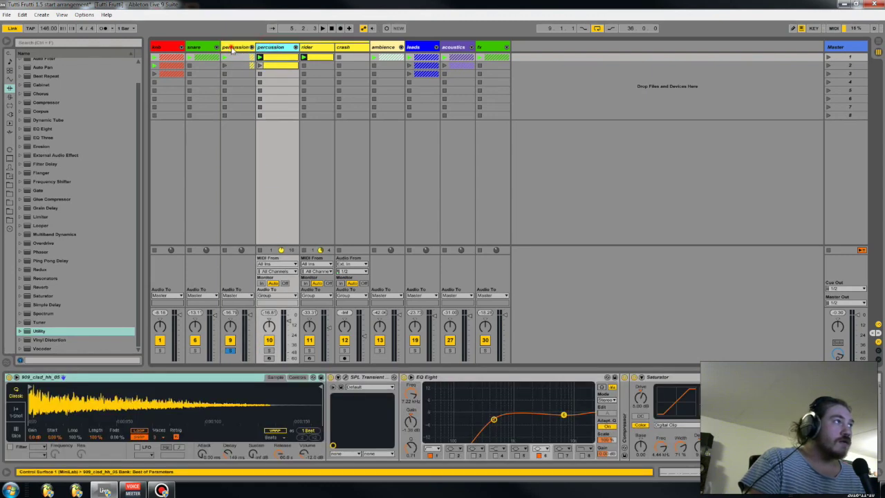
click(233, 47)
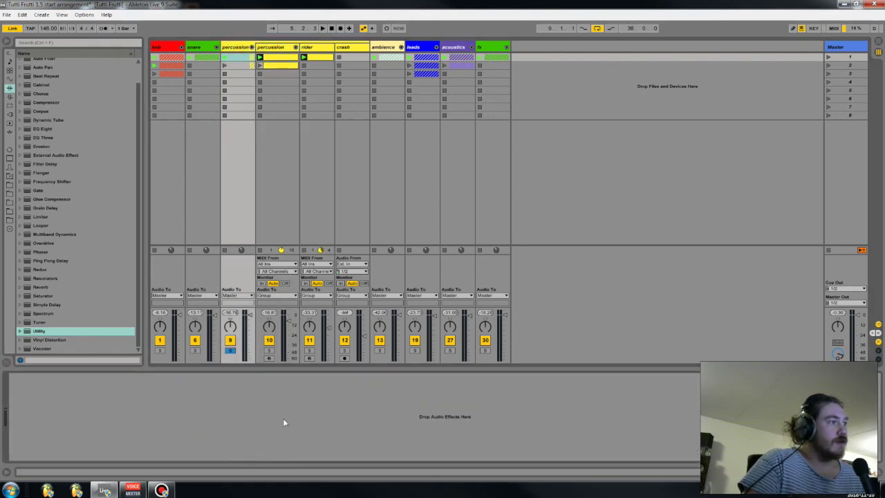
click(288, 127)
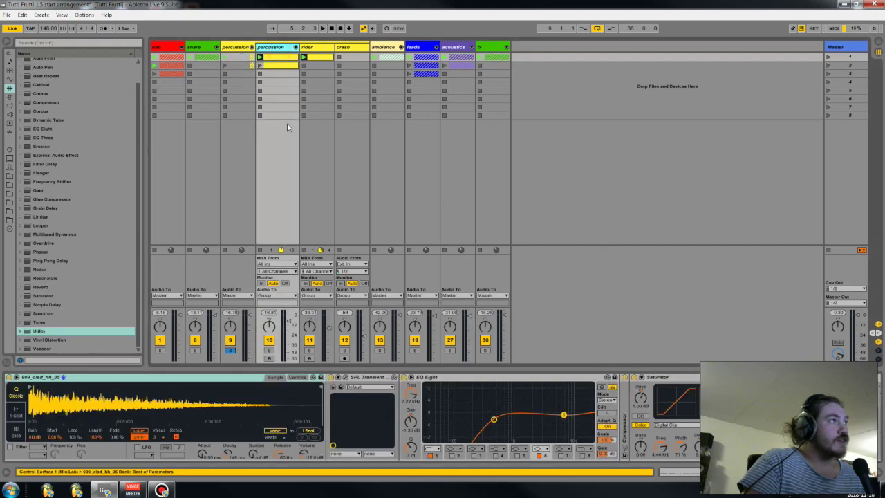
click(81, 380)
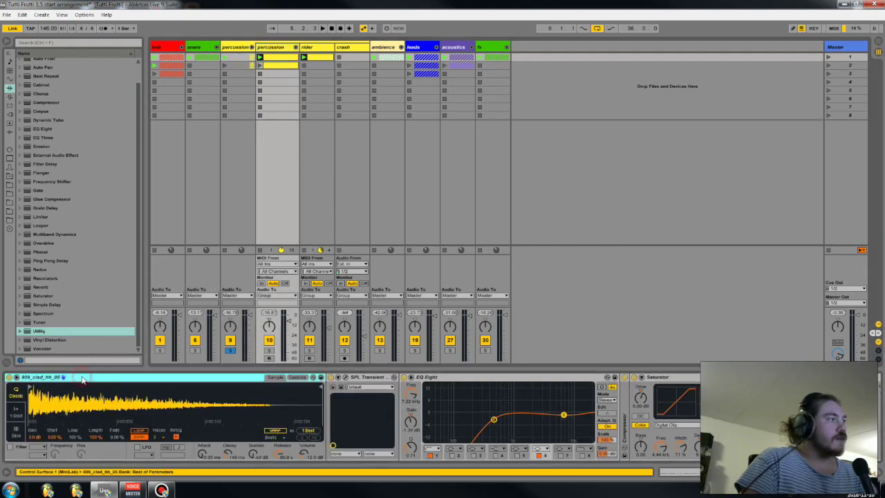
key(Left)
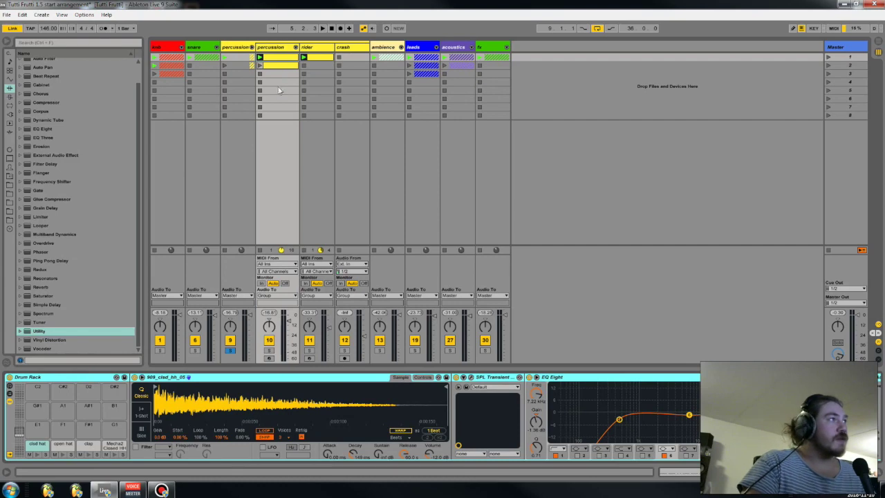
click(351, 49)
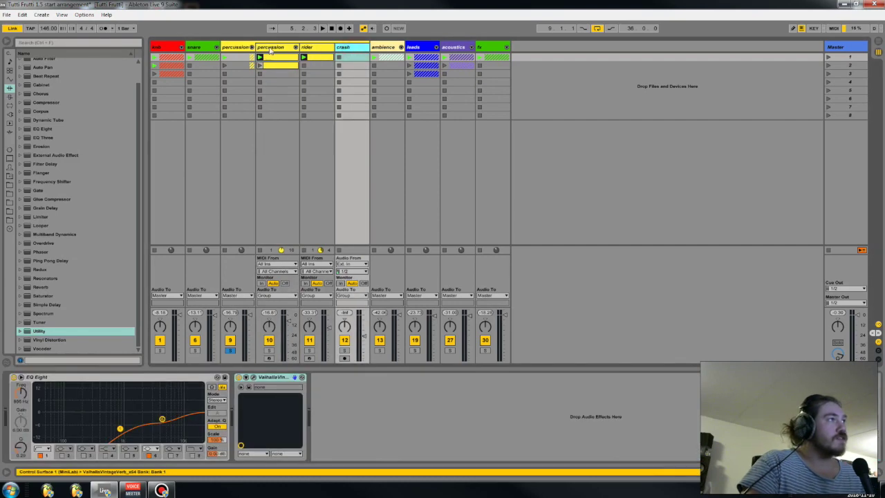
click(313, 49)
click(273, 48)
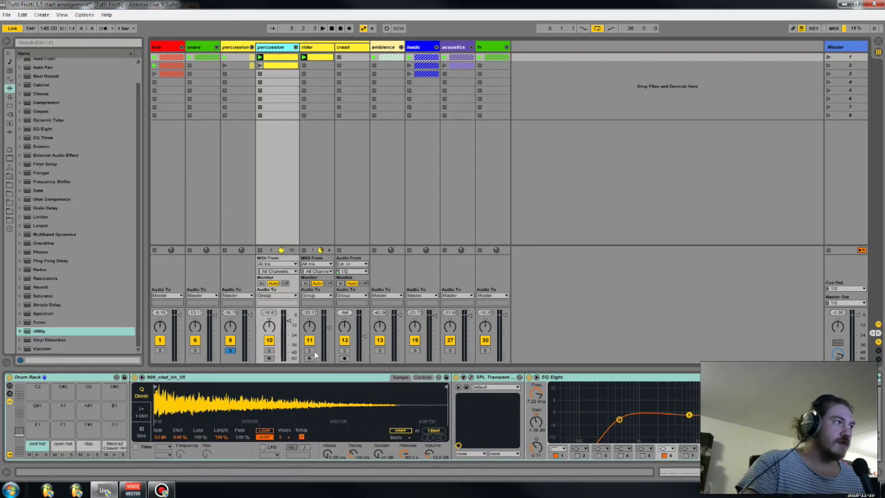
Step: Solo the percussion track, show the Drum Rack's open hat pad, and open the track's first MIDI clip in the note editor
click(269, 351)
click(273, 47)
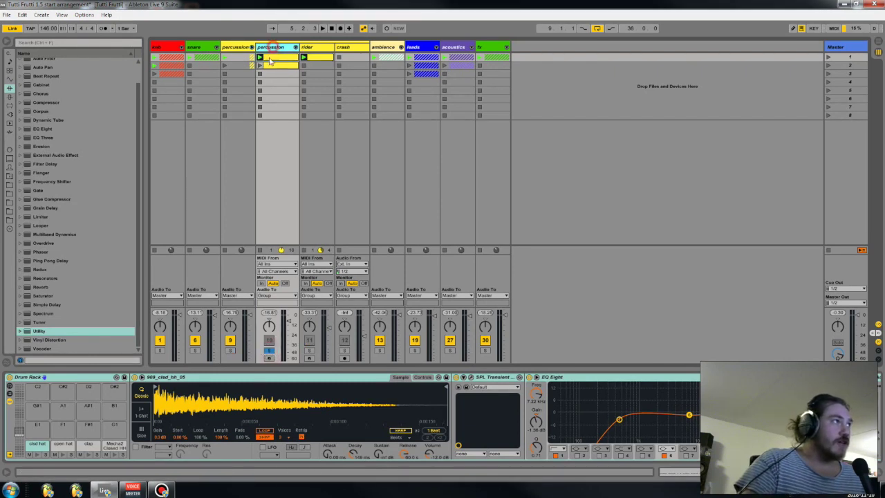
click(63, 444)
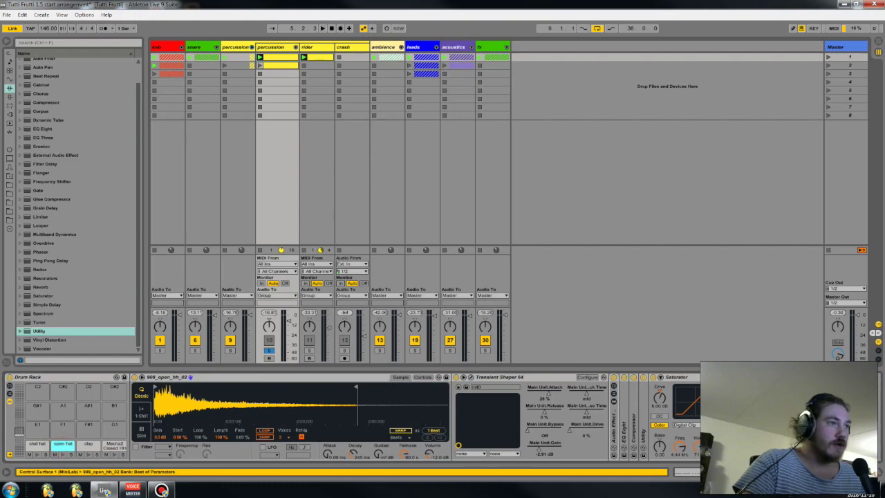
double_click(282, 61)
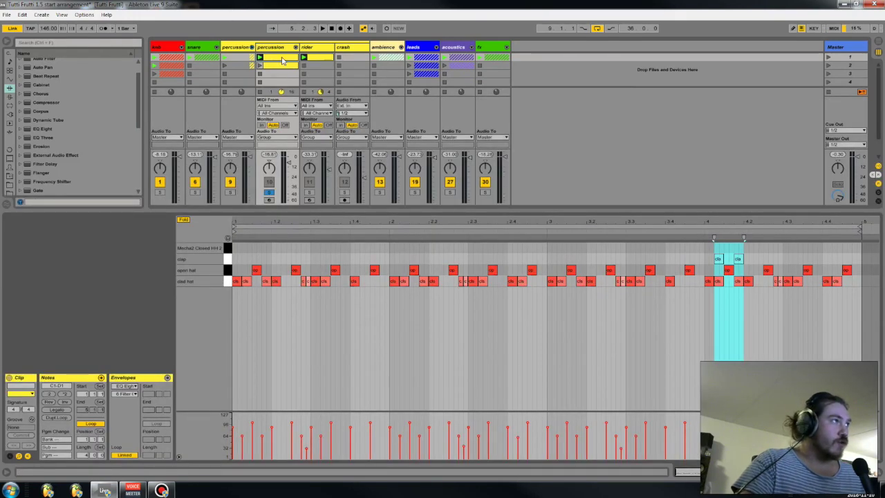
Step: Copy the first percussion clip into the third clip slot of the percussion track
mouse_move(281, 73)
mouse_down()
mouse_move(280, 82)
mouse_move(279, 74)
mouse_up()
click(285, 57)
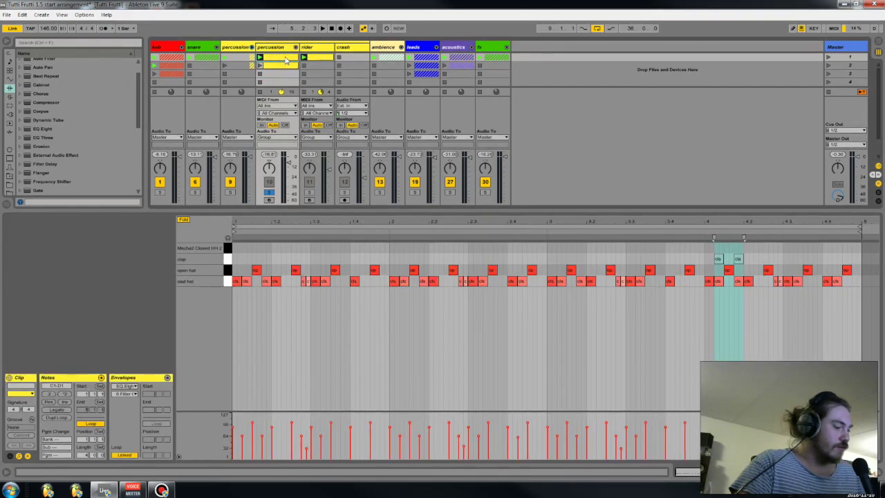
click(282, 68)
click(281, 74)
key(ctrl+v)
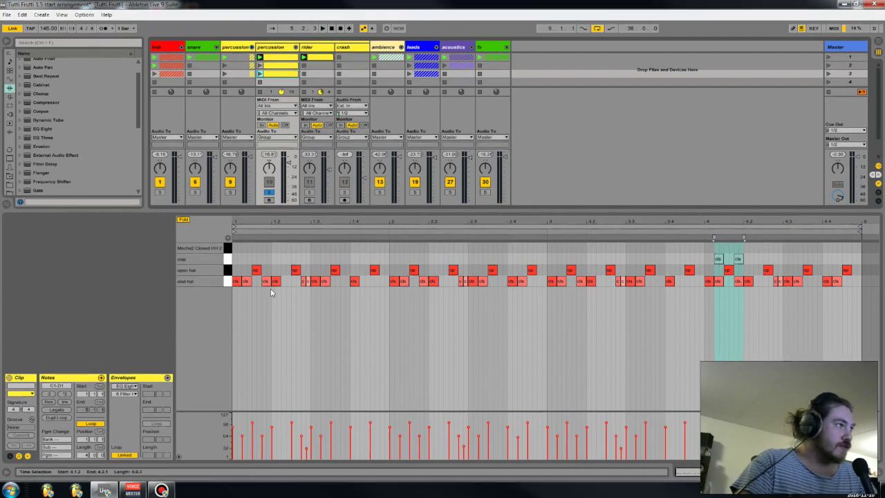
Step: Replace the closed hat notes after the first beat with copies of that beat's three hits on every beat of the four-bar clip
drag(274, 294, 851, 293)
key(Delete)
key(ctrl+a)
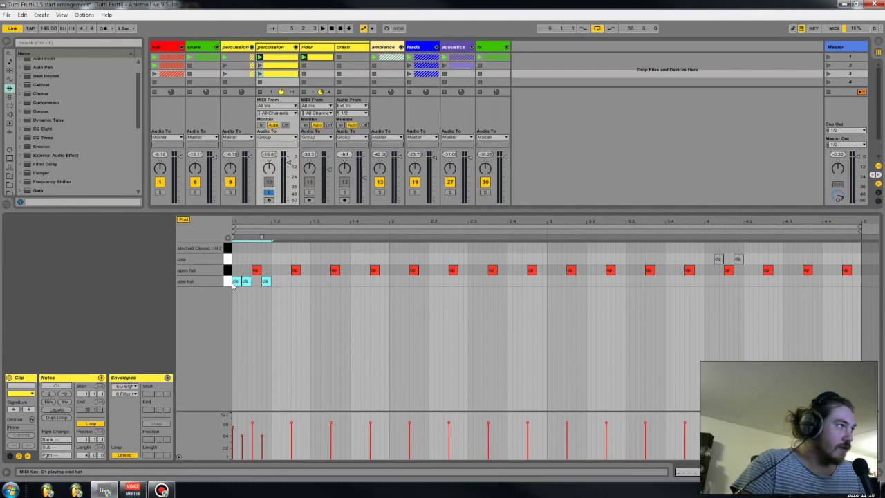
key(ctrl+d)
key(ctrl+d)
key(ctrl+d)
key(ctrl+d)
key(ctrl+d)
key(ctrl+d)
key(ctrl+d)
key(ctrl+d)
key(ctrl+d)
key(ctrl+d)
key(ctrl+d)
key(ctrl+d)
key(ctrl+d)
key(ctrl+d)
key(ctrl+d)
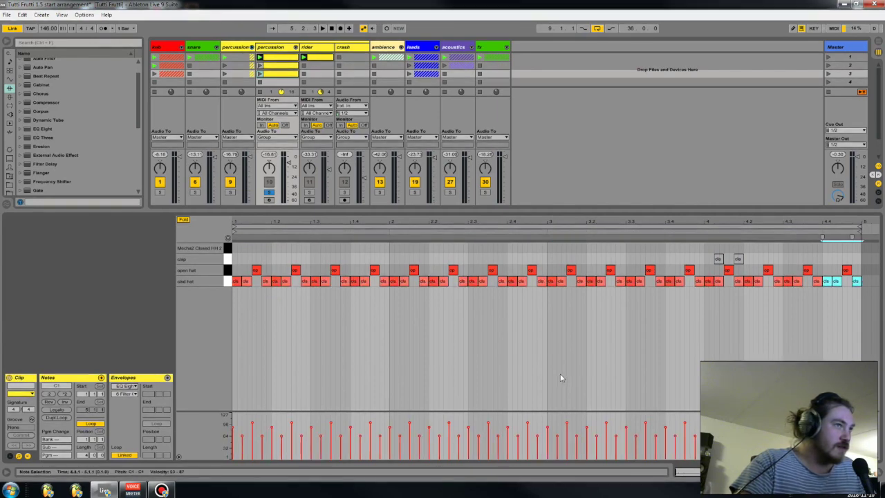
Step: Deactivate all the closed hat notes in the copied clip, keeping the open hat notes active
drag(236, 294, 861, 287)
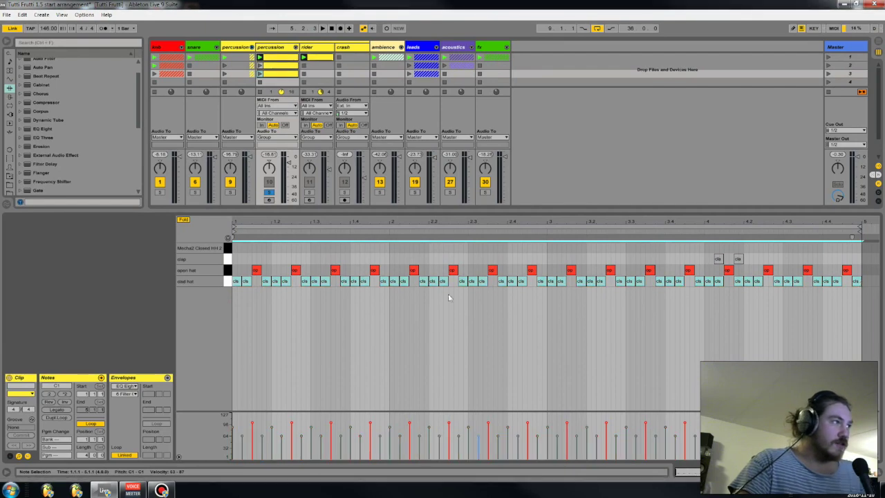
click(256, 270)
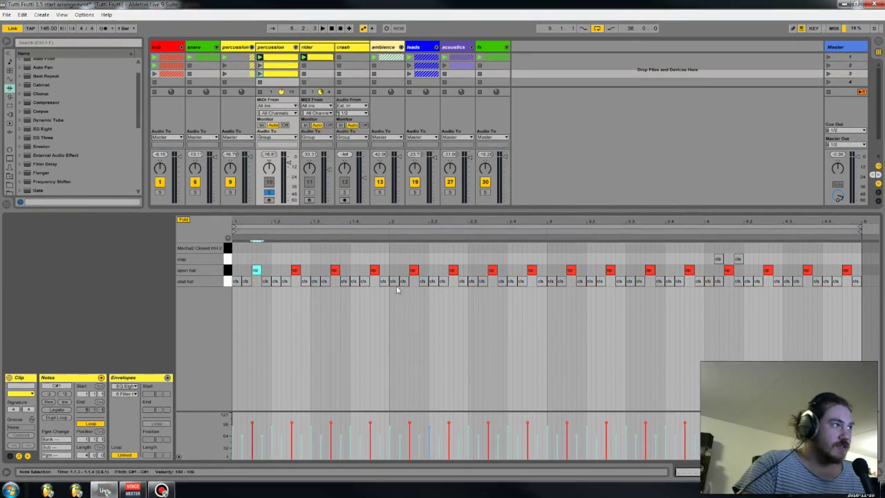
Step: Play the third percussion clip, unfold the kick group, and solo its first kick track alongside the percussion
key(space)
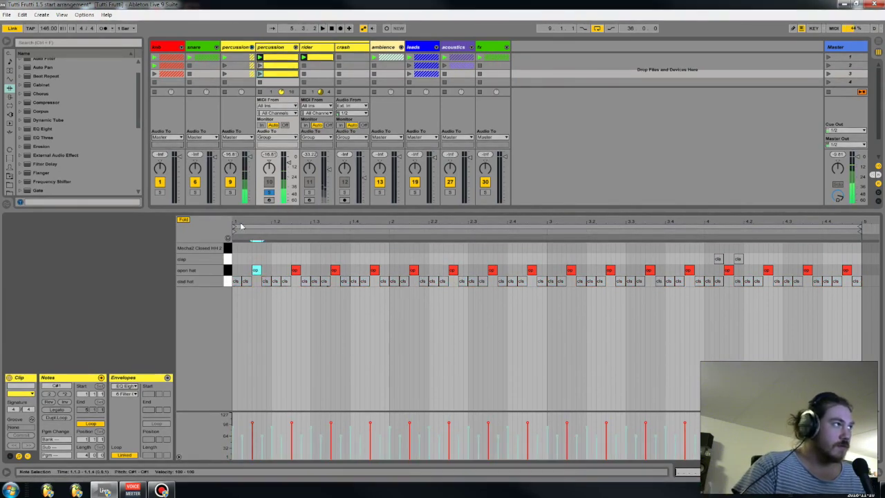
click(260, 73)
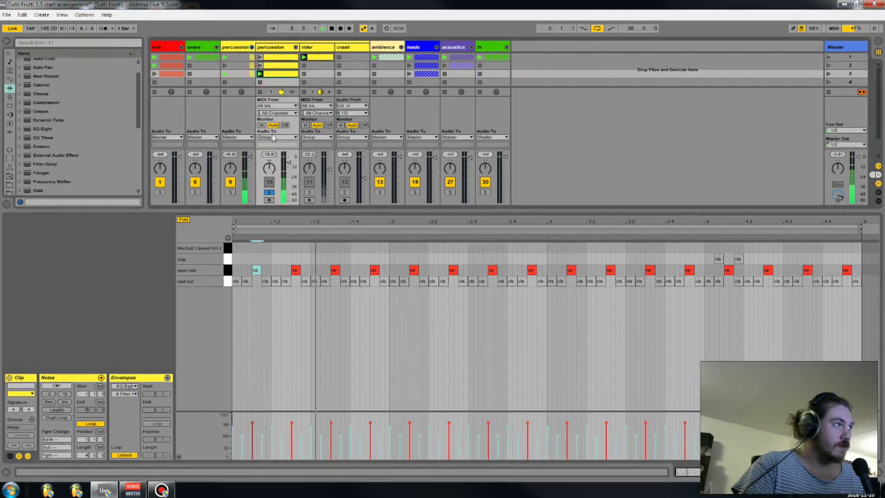
click(181, 47)
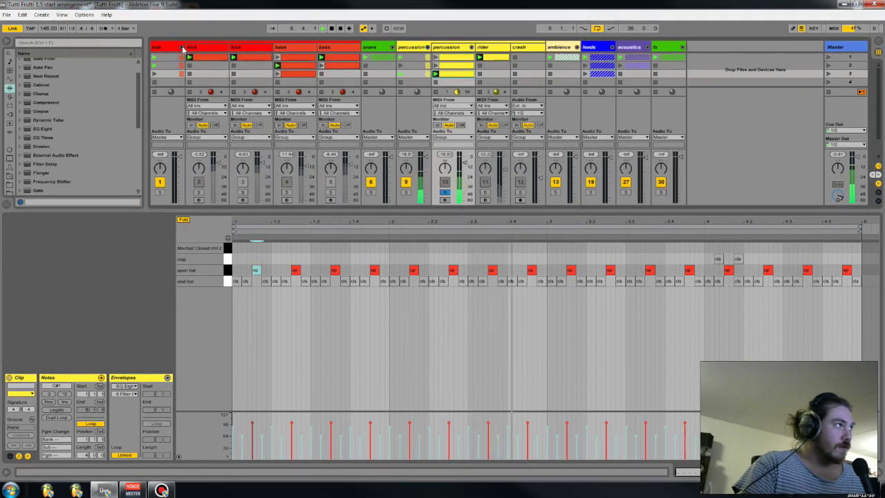
click(199, 192)
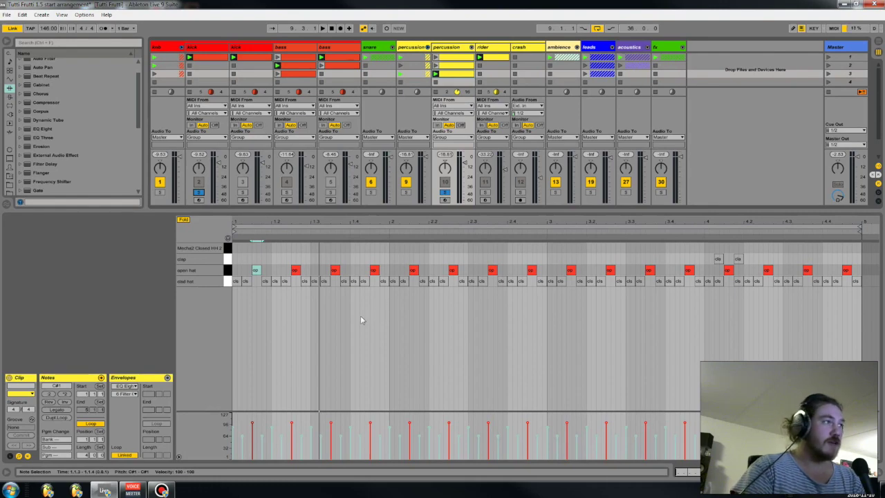
Step: Show the percussion track's devices and examine the open hat pad's sample and effect chain
key(shift+Tab)
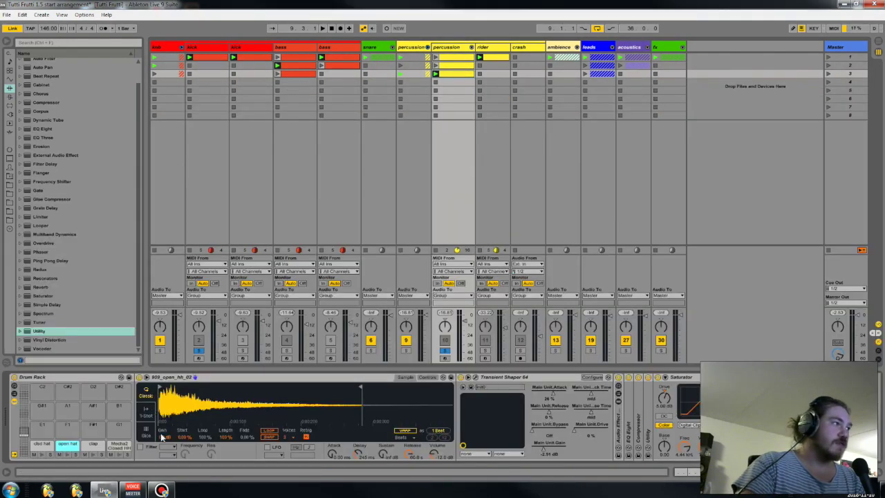
click(190, 378)
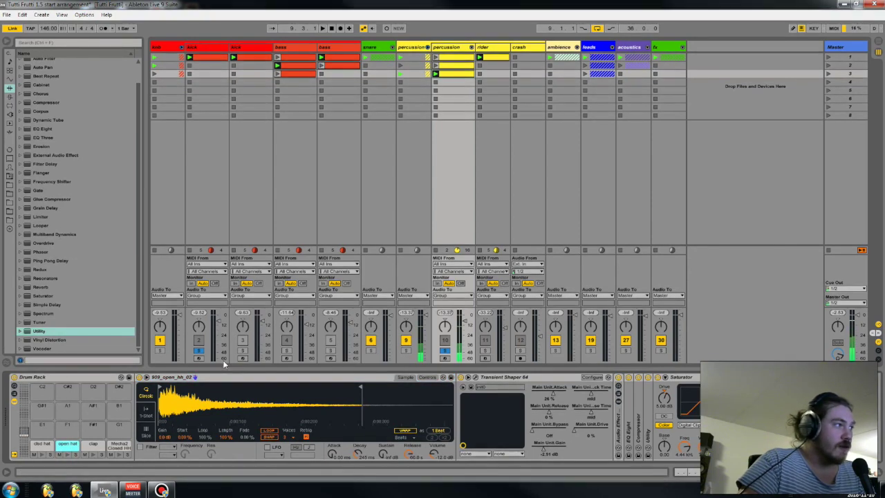
click(220, 405)
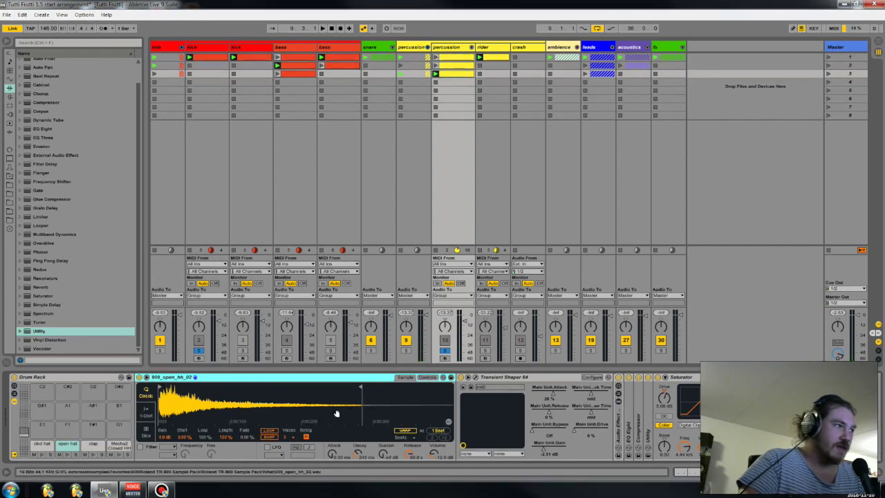
click(67, 446)
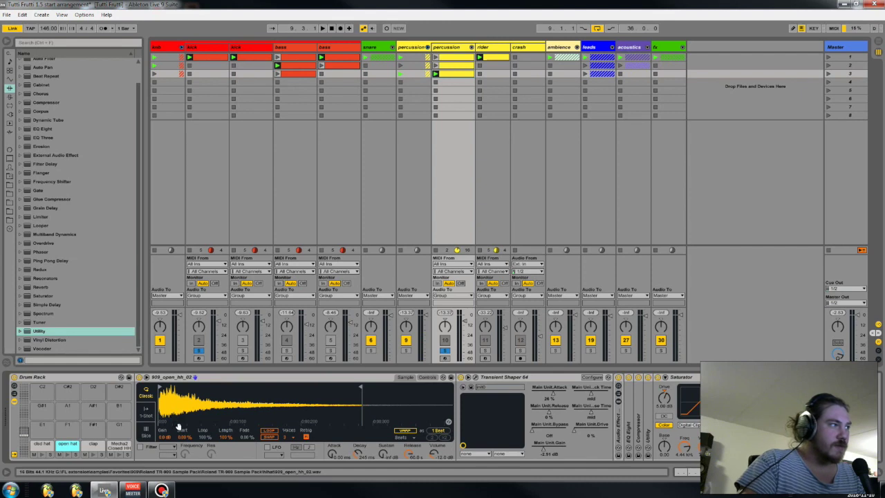
click(67, 445)
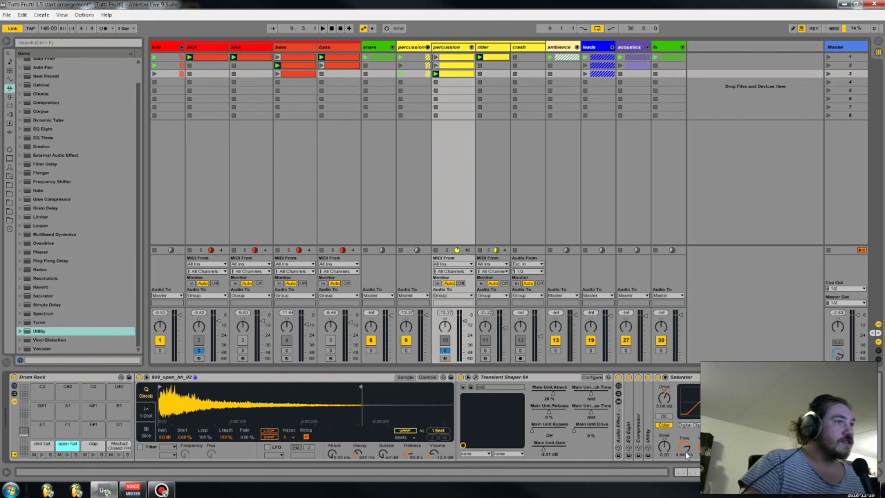
Step: Review the percussion Drum Rack against the clip's notes and inspect the chains of the closed hat and clap pads
click(456, 67)
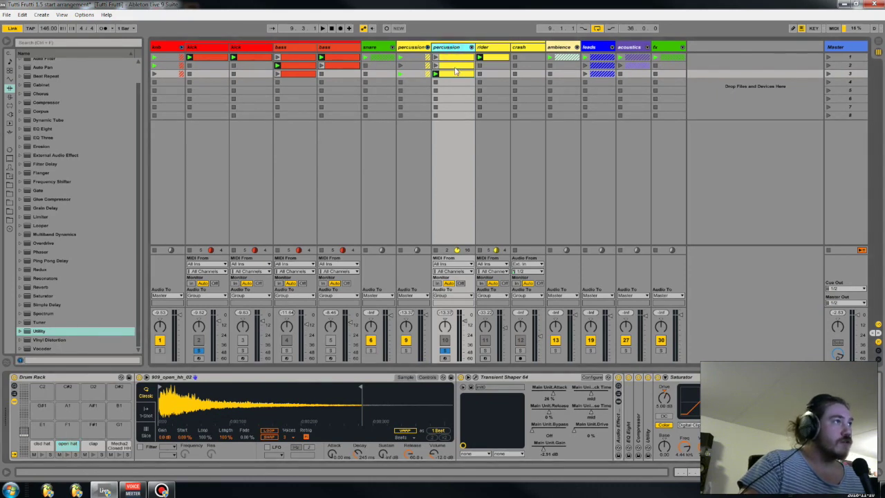
click(52, 378)
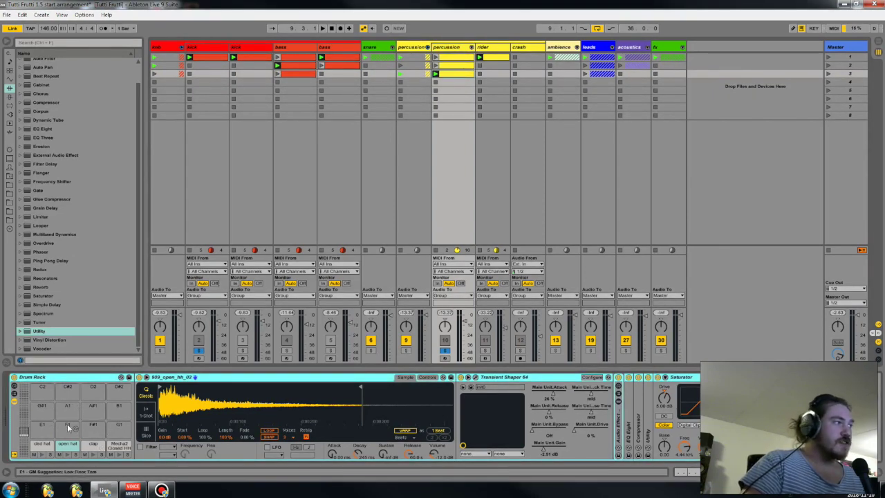
key(shift+Tab)
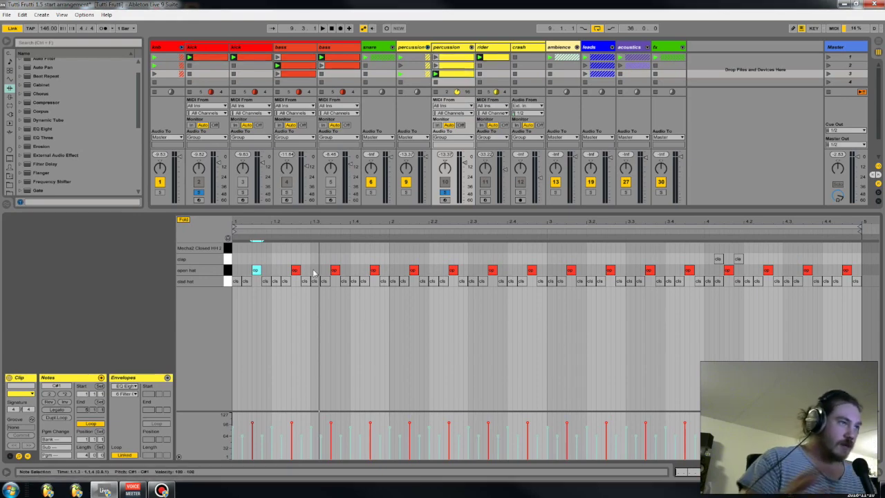
key(shift+Tab)
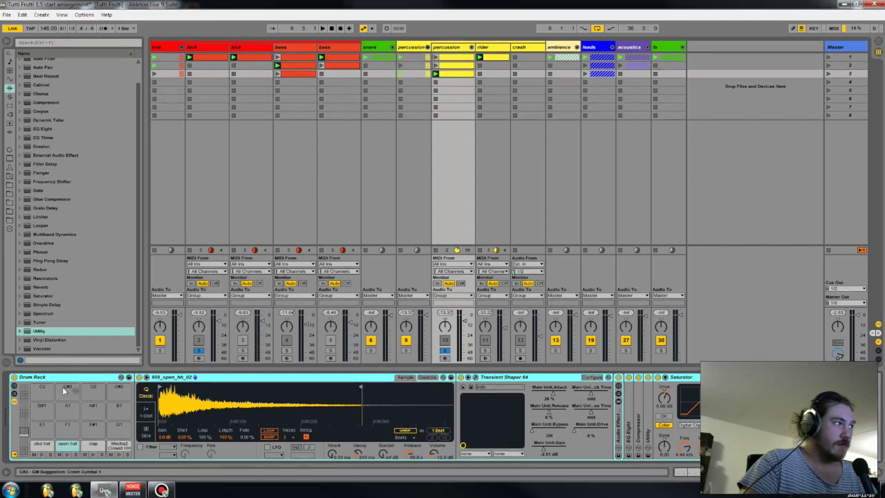
click(46, 446)
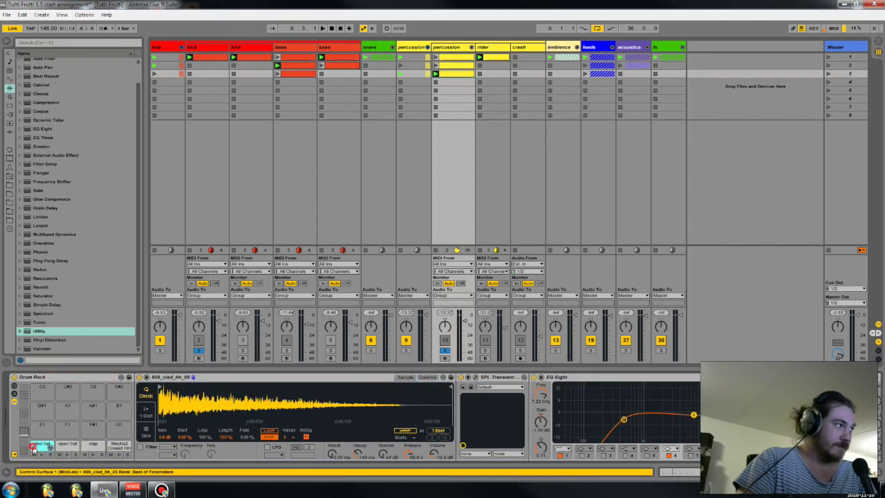
click(94, 443)
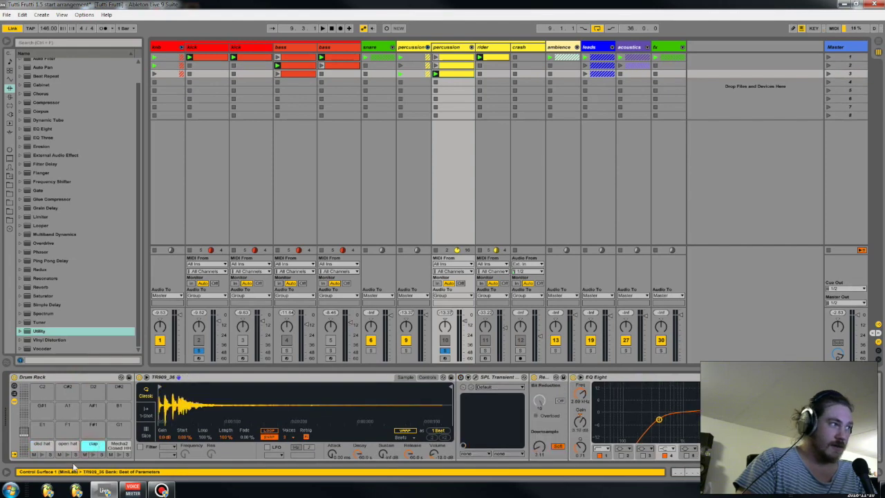
Step: Rename the Drum Rack's Mecha2 Closed HH 2 pad with a name starting "closed hat"
click(119, 446)
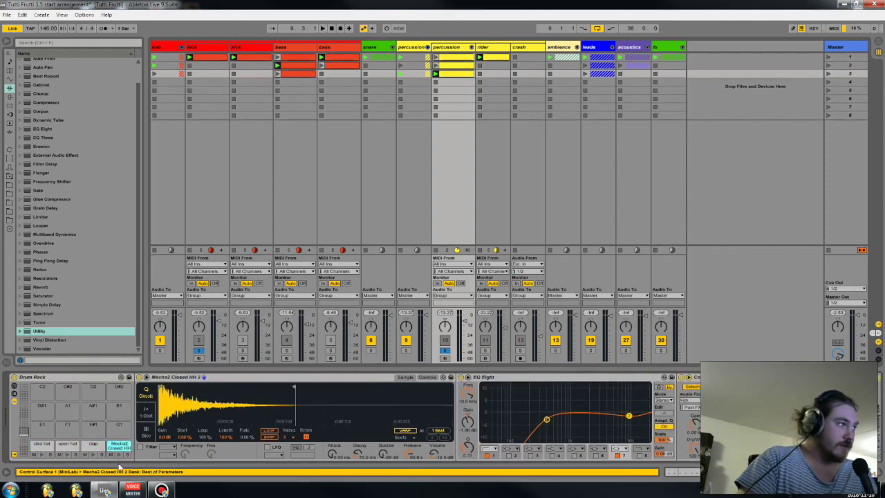
key(ctrl+r)
text(closed ha)
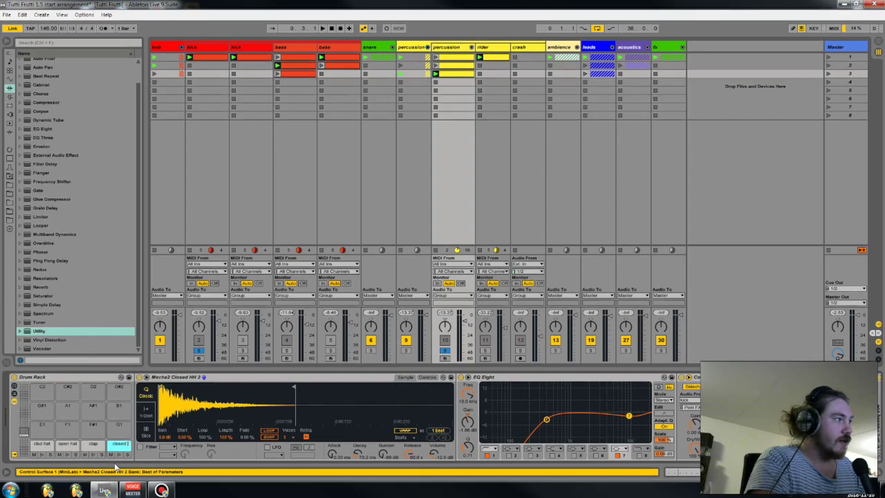
text(t)
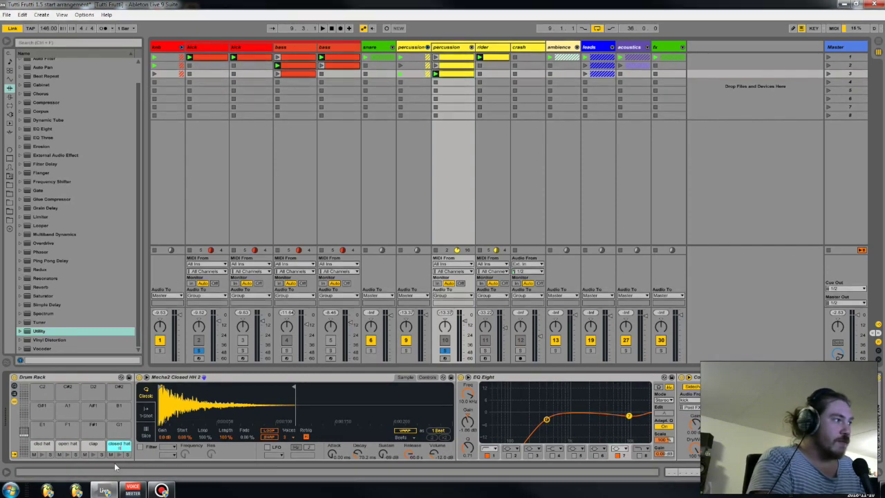
text(t ti)
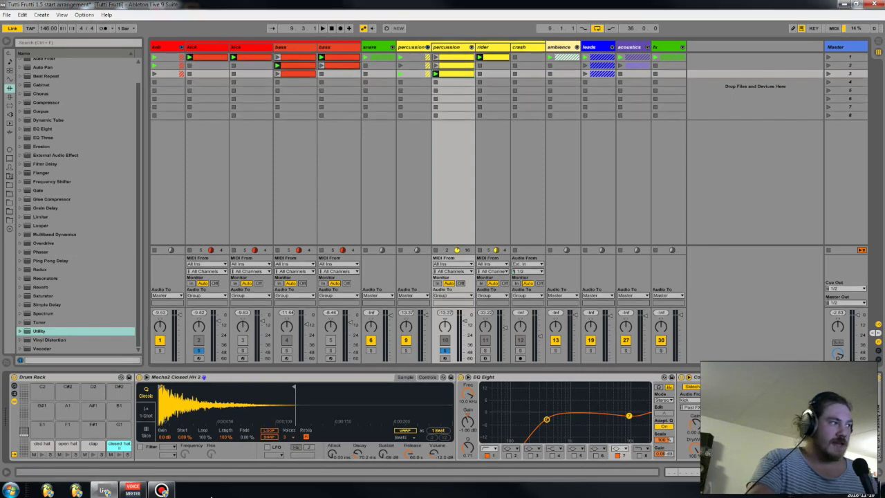
Step: Show the clsd hat pad's sample chain, then play the first percussion clip with its notes displayed and stop playback
click(34, 442)
click(115, 448)
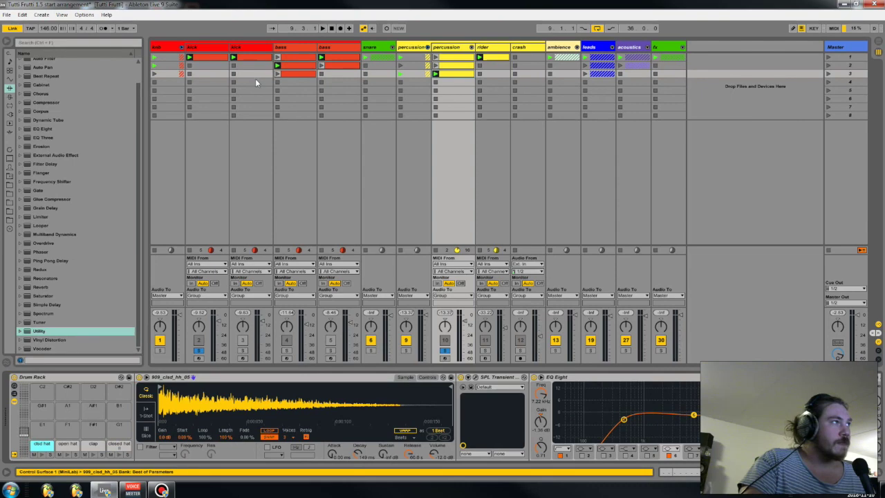
click(436, 57)
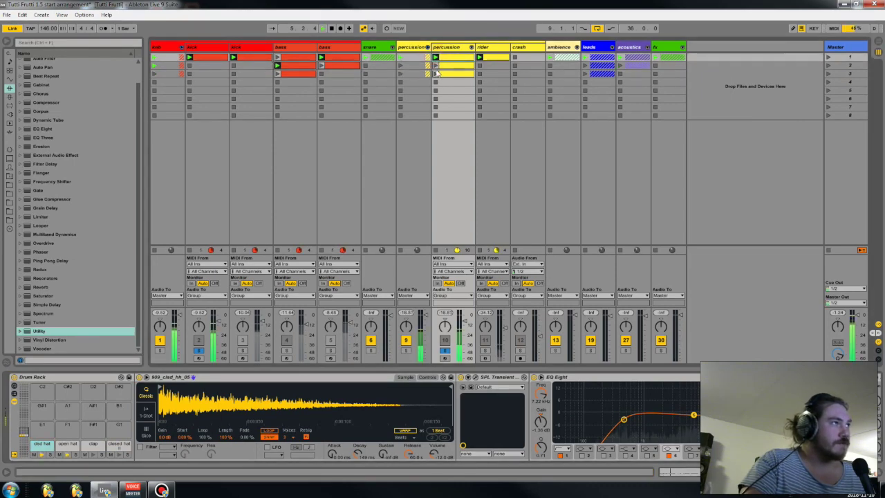
click(686, 472)
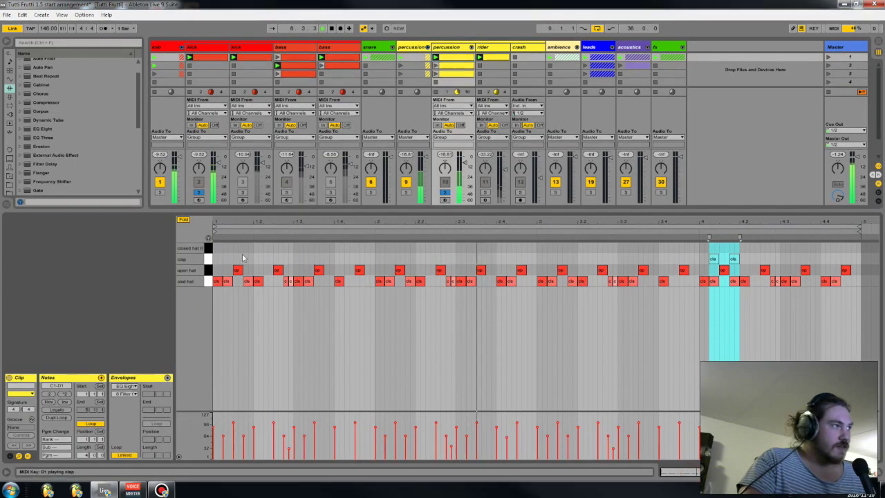
click(792, 322)
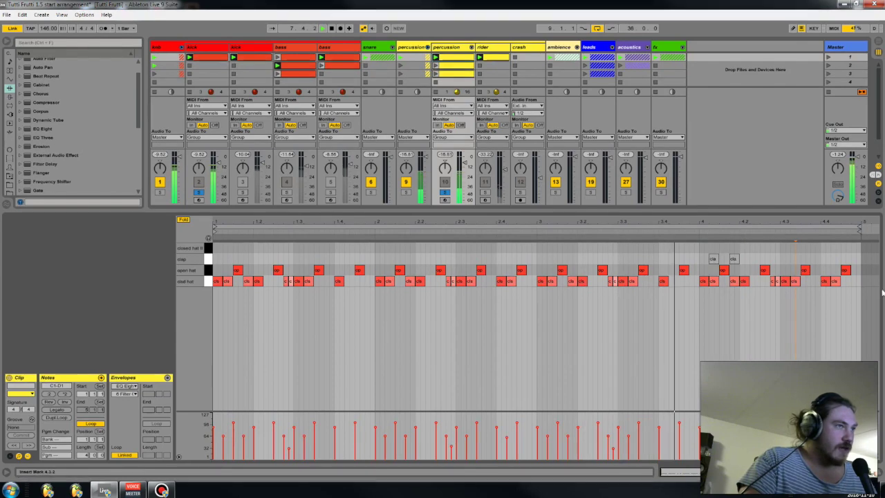
click(267, 393)
key(space)
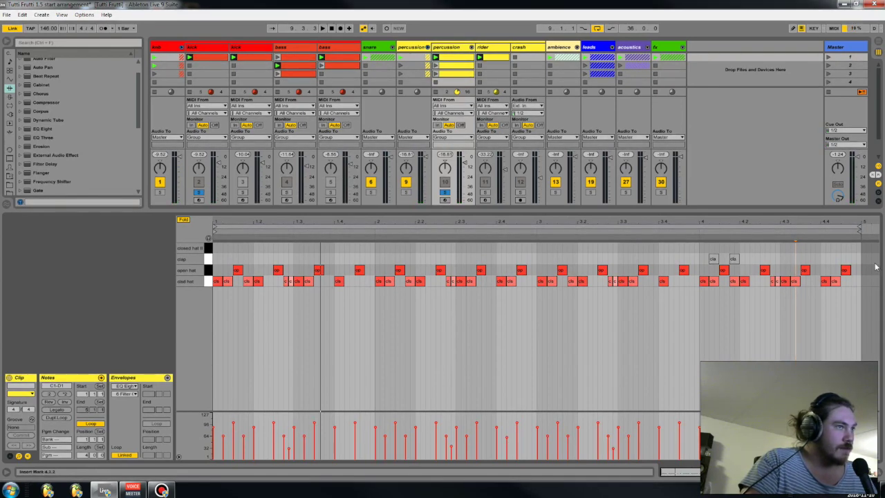
Step: Deactivate all clsd hat notes across the clip's four bars, leaving the open hat notes active
drag(857, 286, 177, 281)
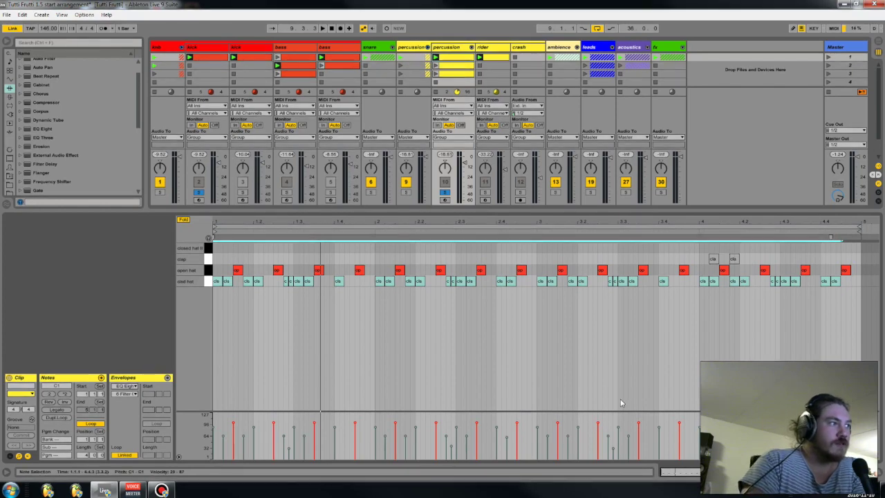
click(215, 281)
click(242, 285)
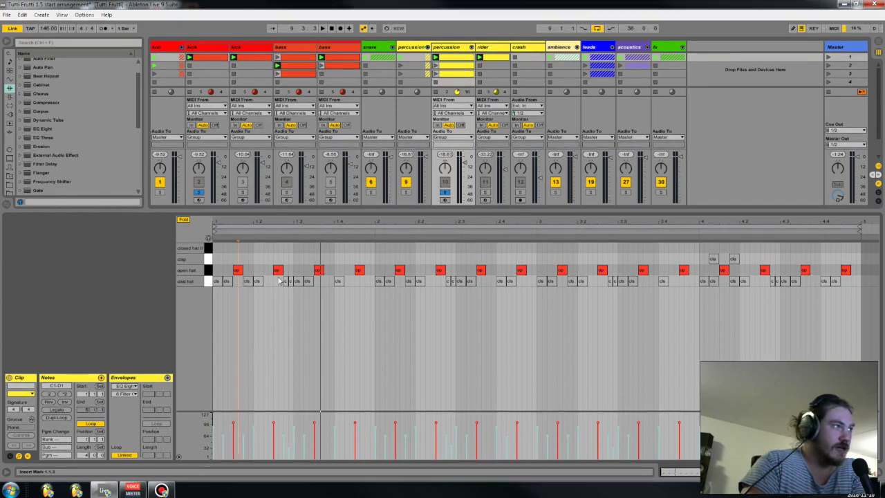
click(383, 308)
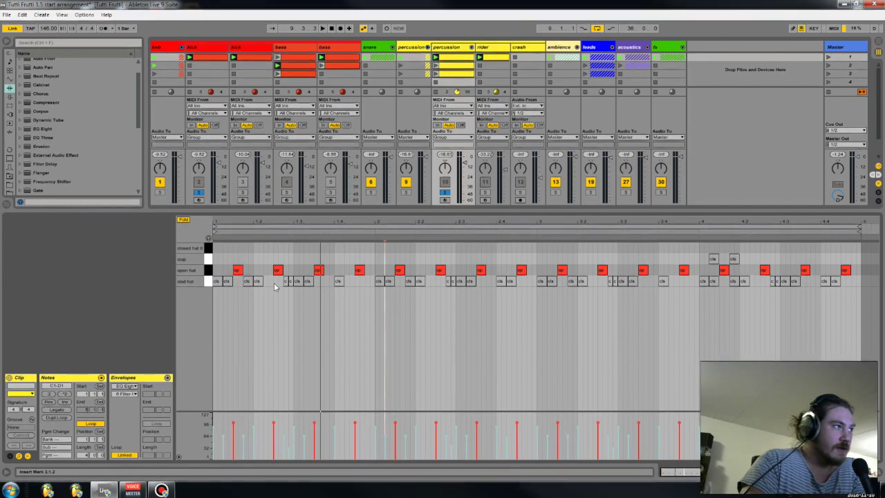
Step: Lower the velocities of the clsd hat notes at 1.3.1, 2.2.1 and 3.1.1 to about 77
click(298, 280)
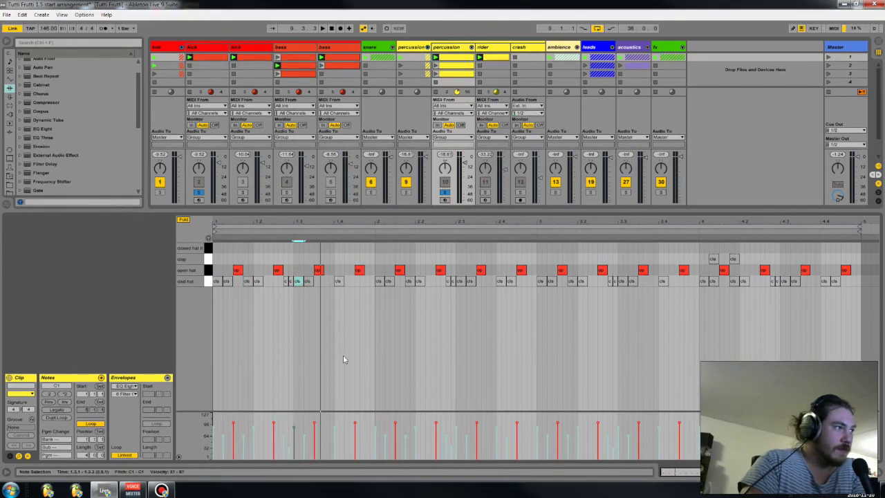
click(293, 430)
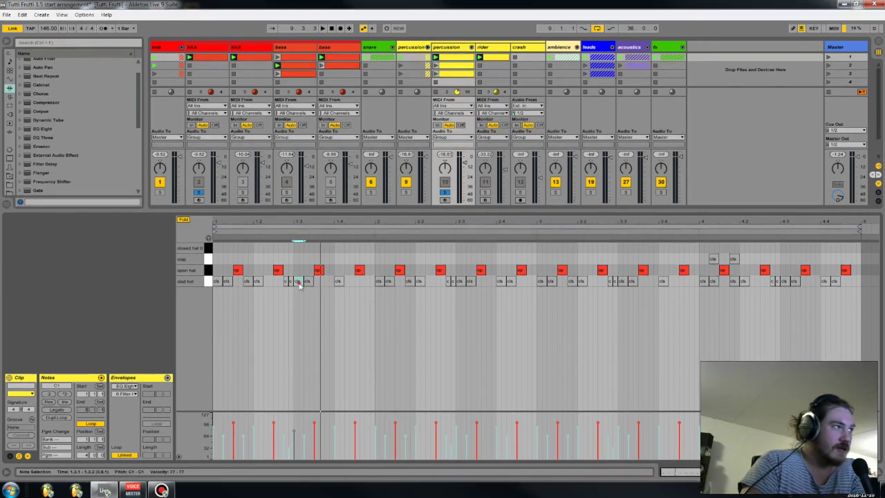
click(419, 281)
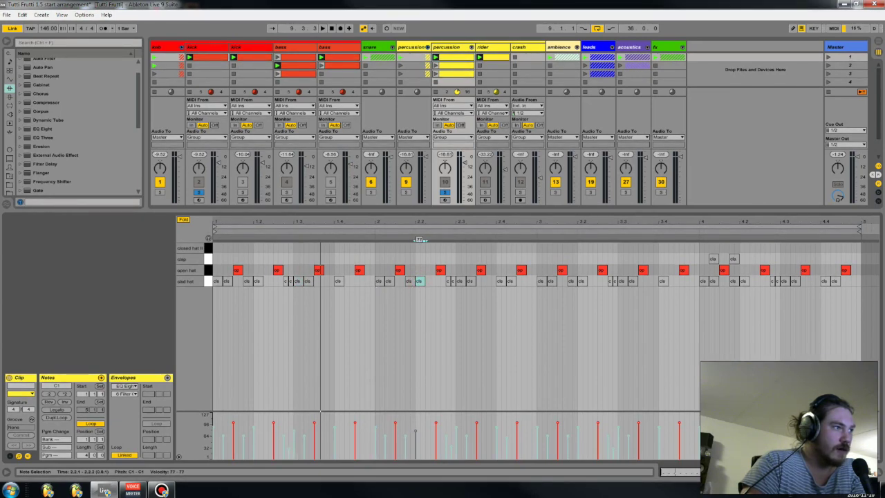
click(541, 280)
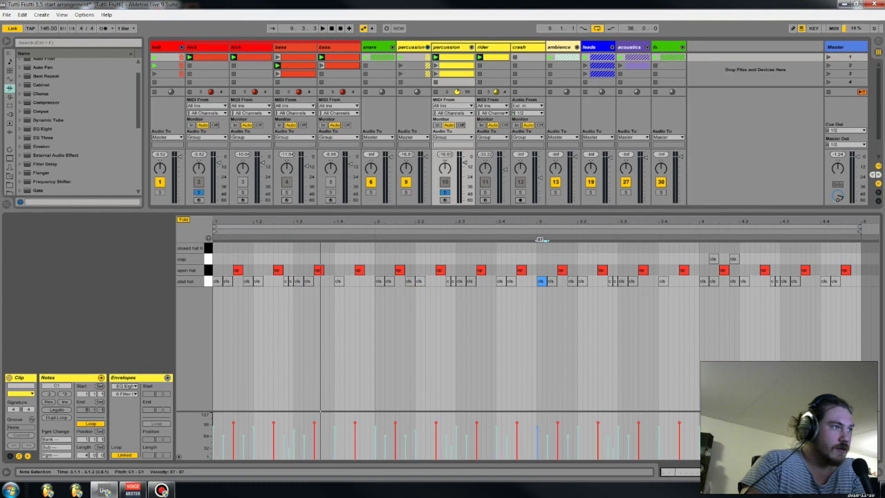
Step: Lower the velocities of the clsd hat notes at 3.4.1, 3.3.1, 4.1.1 and 4.3.1 to about 77
click(662, 280)
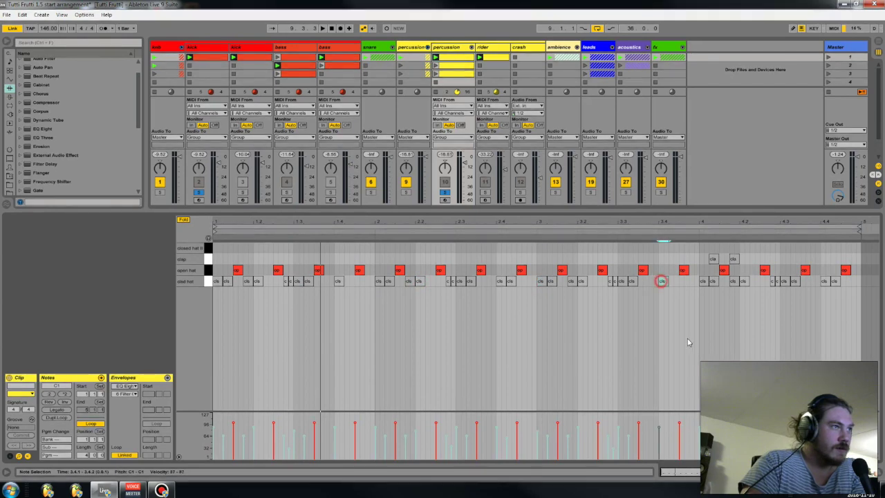
drag(660, 428, 660, 434)
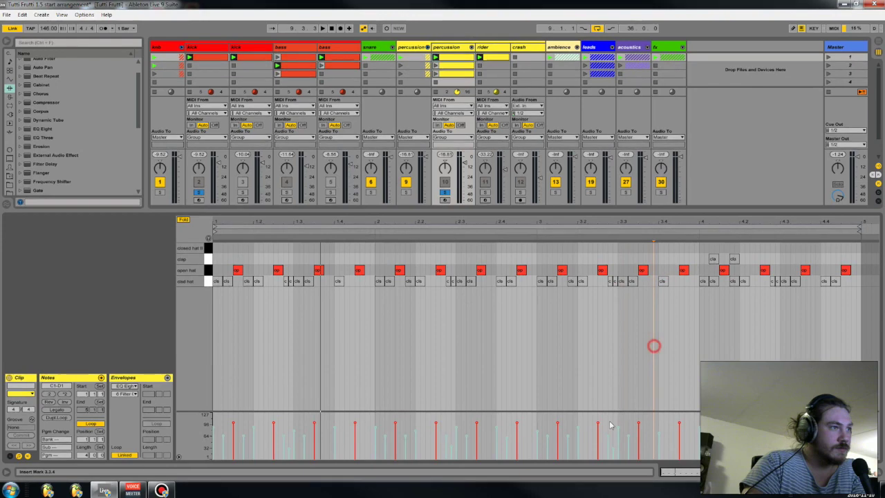
drag(619, 430, 618, 434)
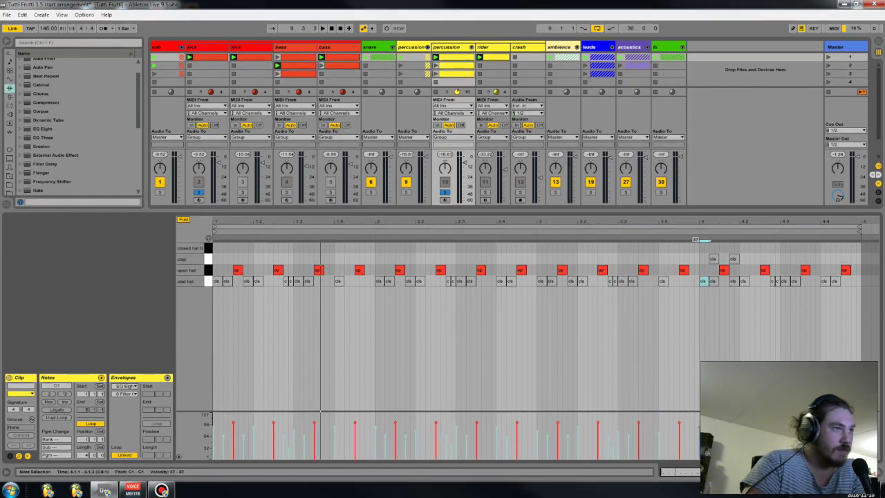
click(785, 280)
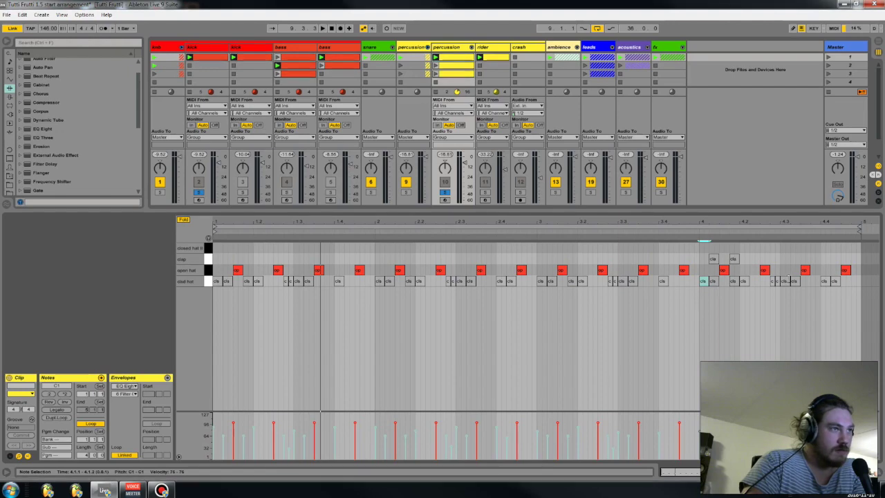
drag(780, 427, 780, 431)
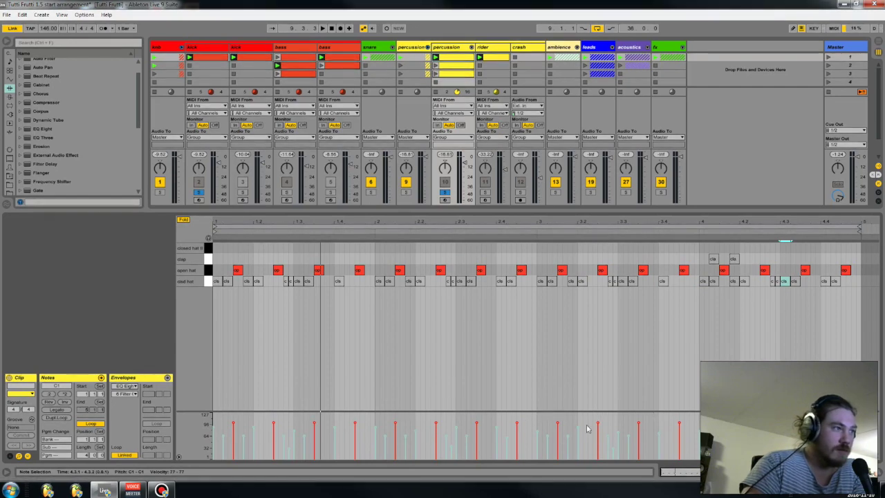
Step: Reactivate all clsd hat notes in the clip and play the pattern with the kick
drag(857, 291, 218, 292)
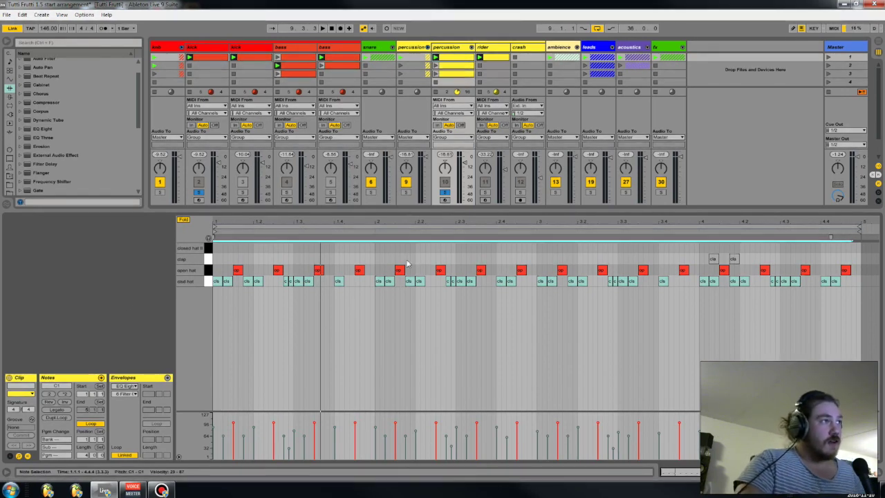
key(0)
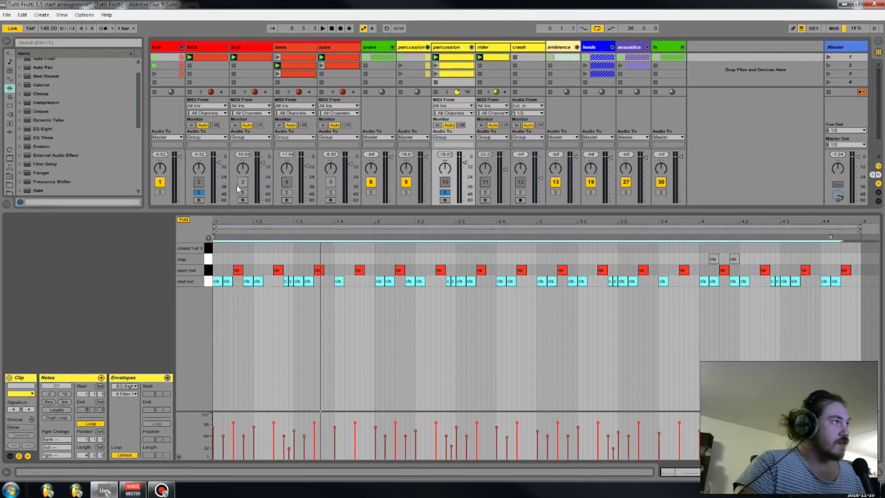
key(space)
click(298, 329)
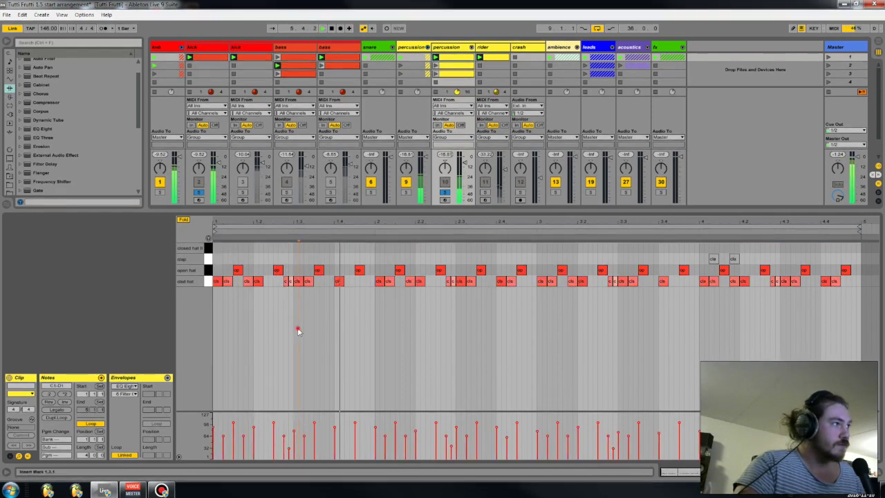
Step: Solo the snare group alongside the kick and percussion, and turn off its Auto Filter
ctrl+click(372, 192)
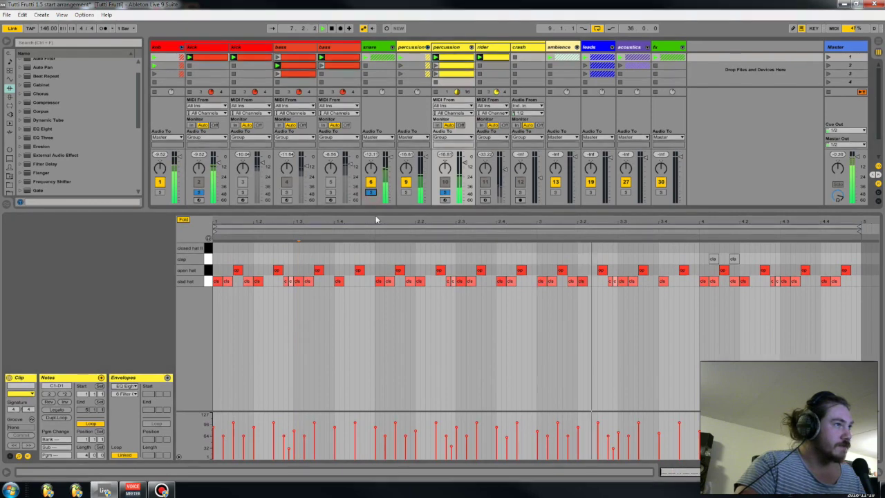
click(380, 47)
key(shift+Tab)
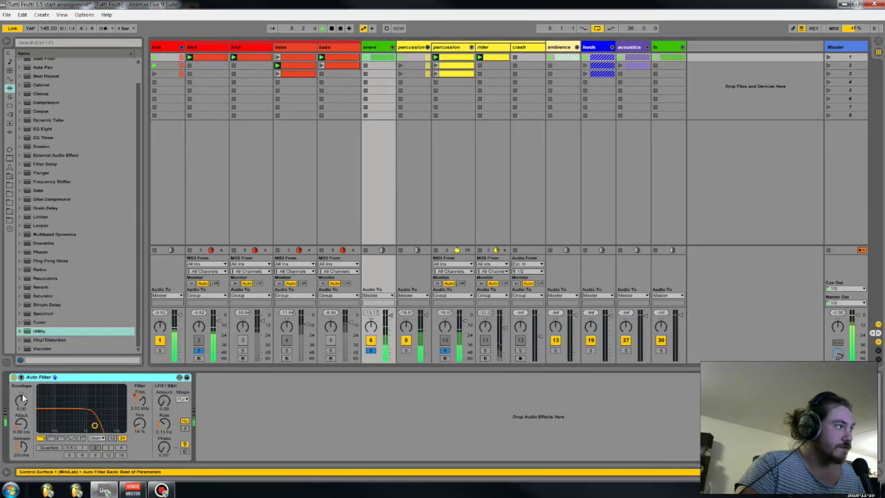
click(14, 378)
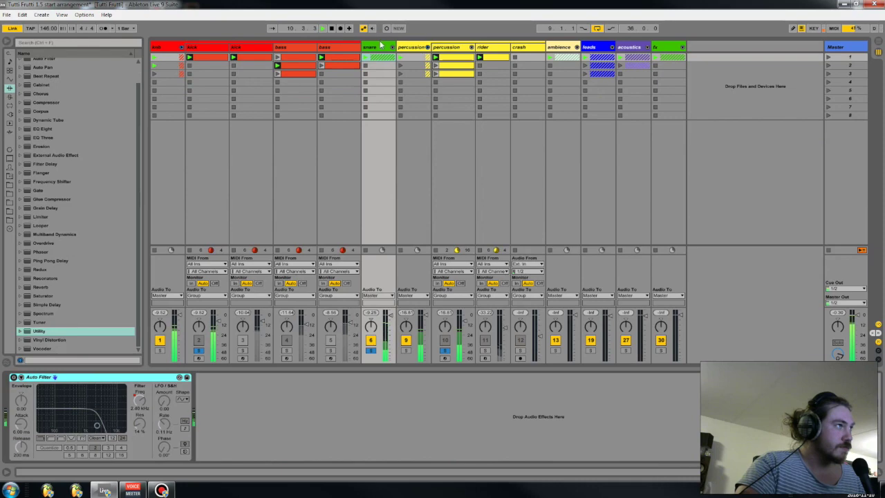
Step: Return to the second percussion track's Drum Rack, stop playback, and select the clsd hat pad's sample device
click(413, 47)
click(448, 47)
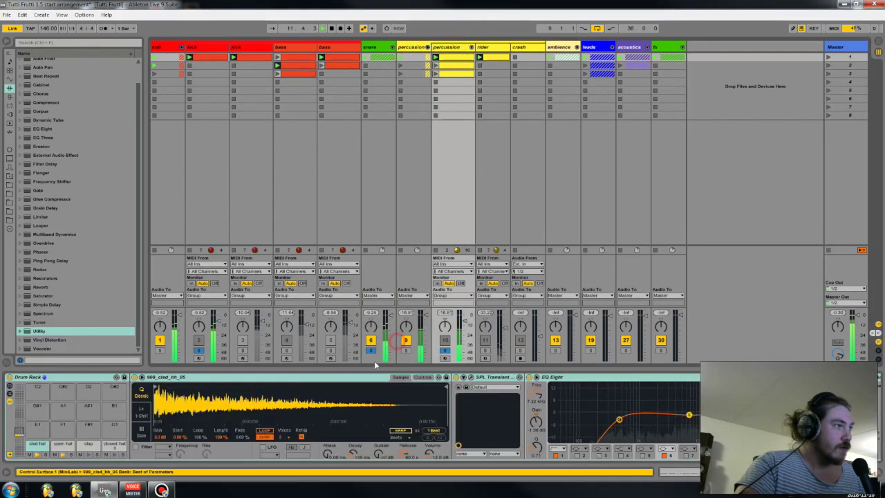
key(space)
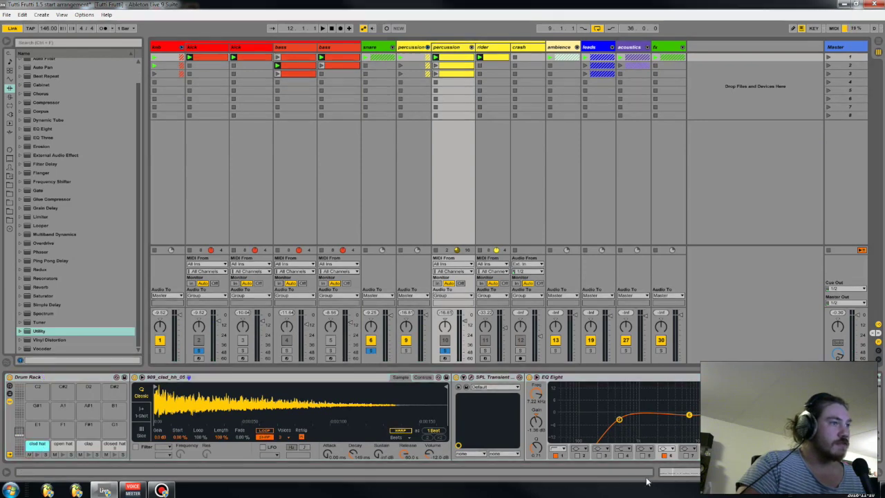
click(219, 378)
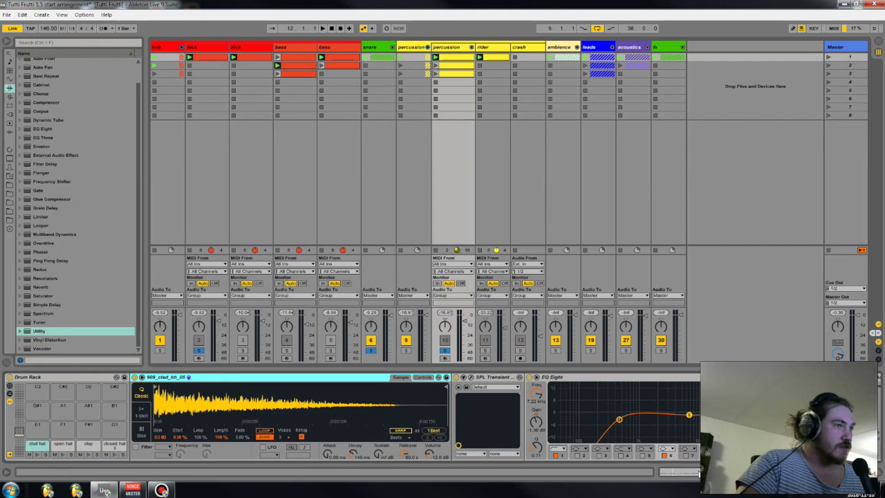
Step: Reopen the percussion clip's notes and examine the two short clsd hat notes at 1.2.4 and the gap ending bar 1
key(shift+Tab)
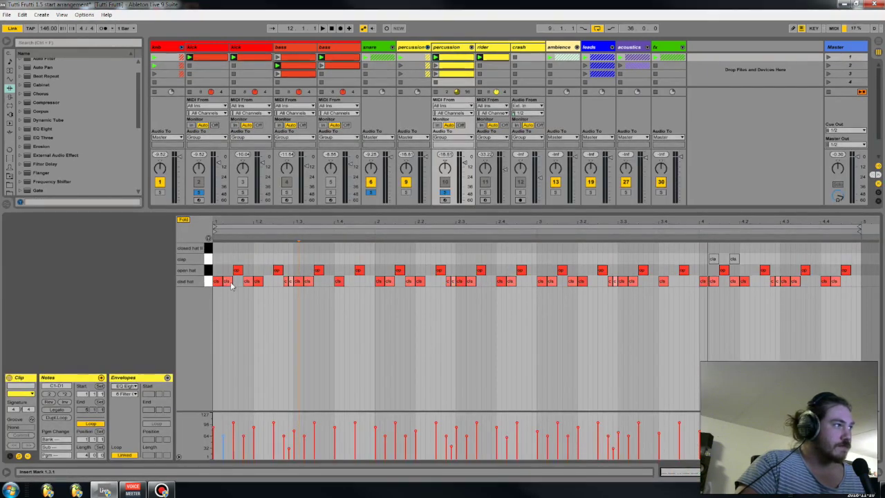
drag(288, 287, 283, 279)
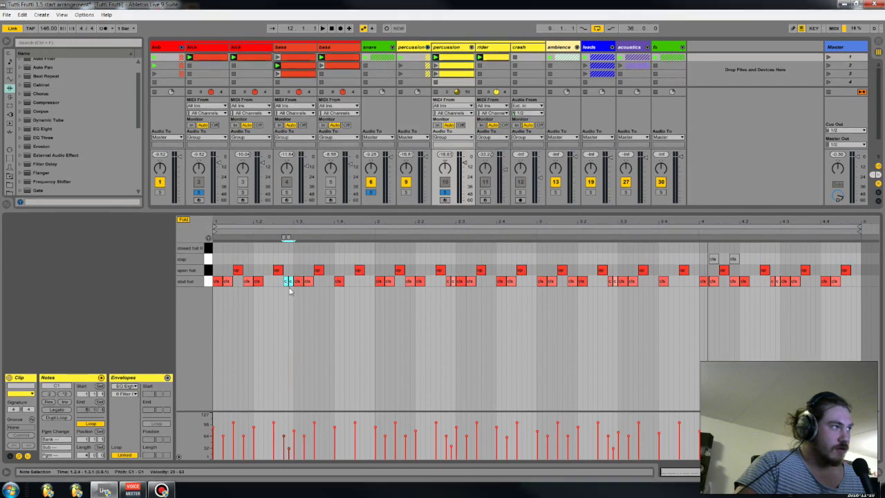
click(267, 282)
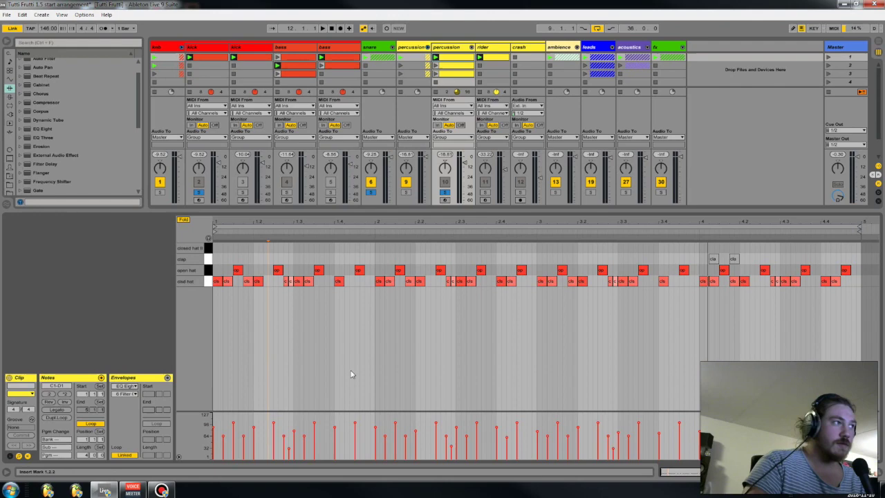
click(361, 291)
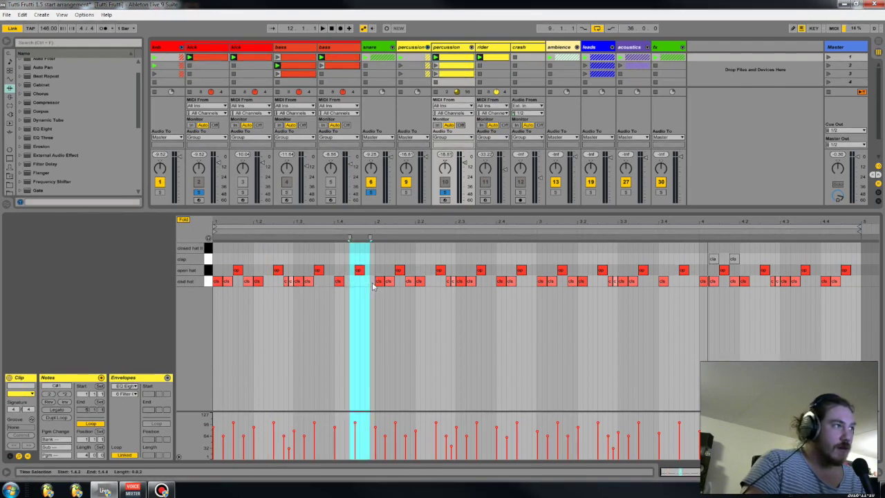
click(350, 283)
click(363, 280)
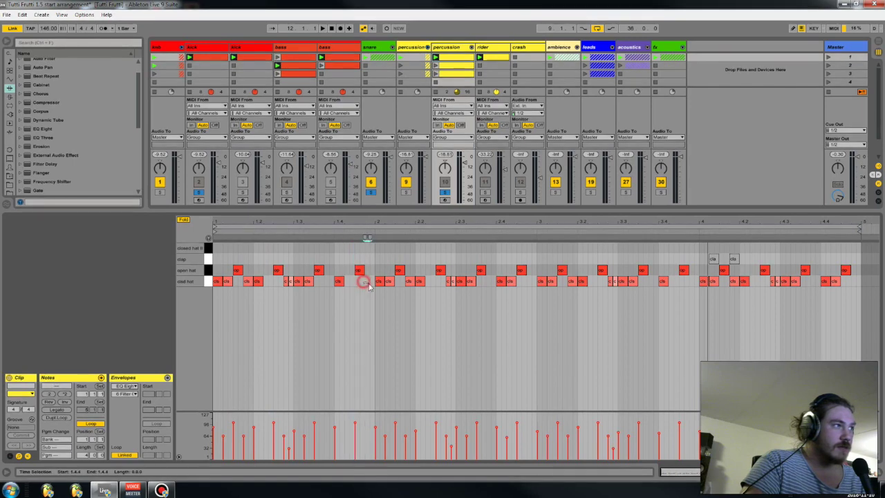
click(283, 283)
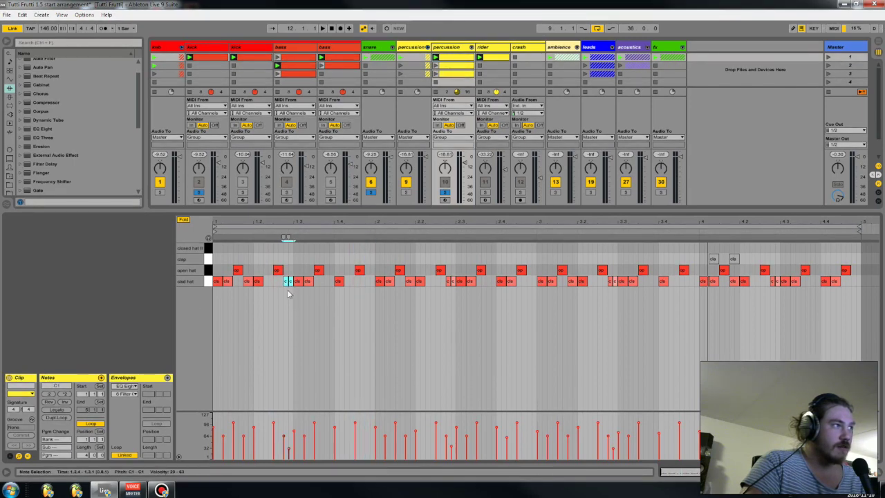
Step: Select bar 1's clsd hat notes, then select them together with the bar's open hat notes
drag(375, 276, 214, 289)
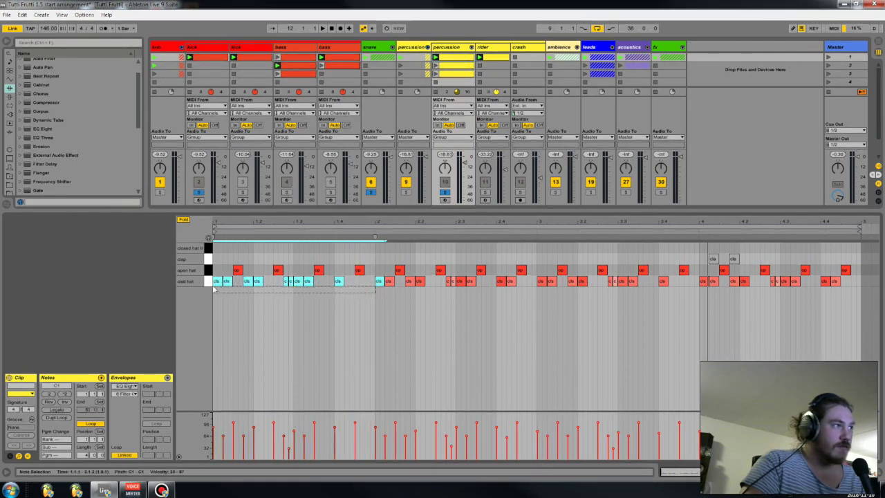
drag(373, 290, 223, 284)
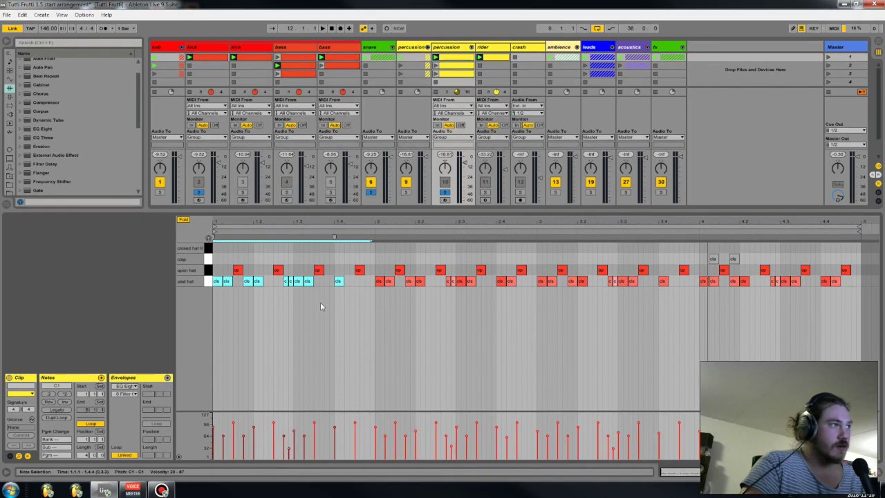
drag(371, 256, 215, 318)
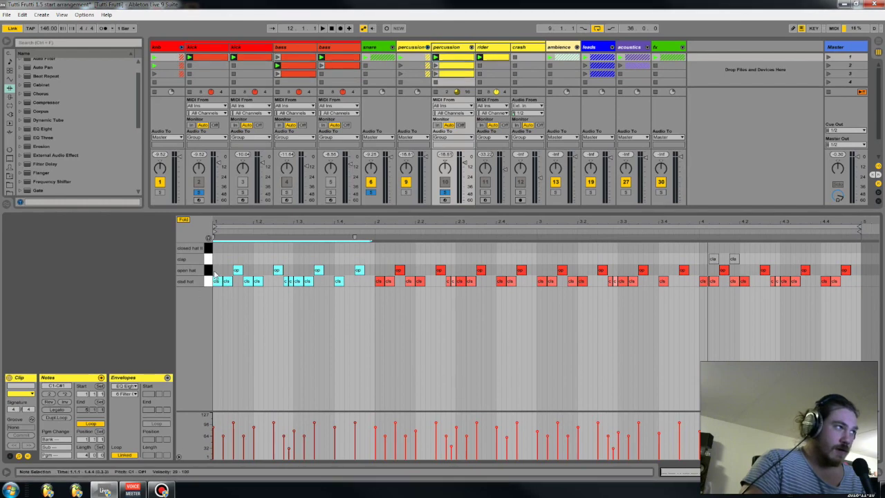
Step: Shorten the percussion clip's loop to the first beat, 1.1.1 to 1.2.1, and play it
click(247, 256)
drag(252, 244, 219, 294)
drag(859, 227, 253, 230)
click(267, 336)
click(237, 305)
key(space)
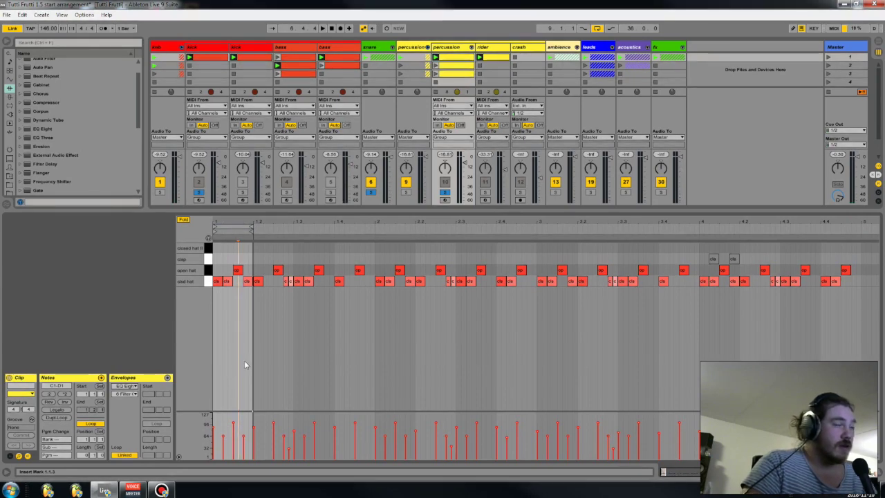
Step: Extend the clip loop to two beats, add a clsd hat note at 1.2.2, and audition it from the start
drag(252, 225, 292, 225)
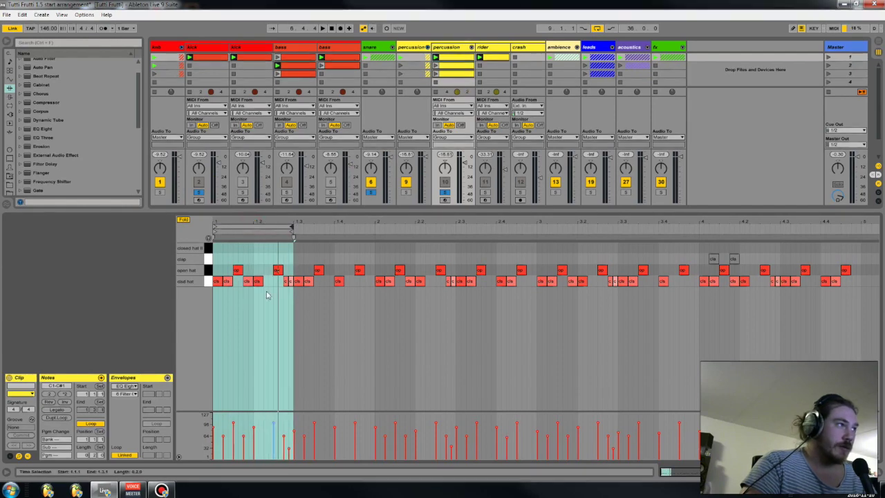
click(242, 328)
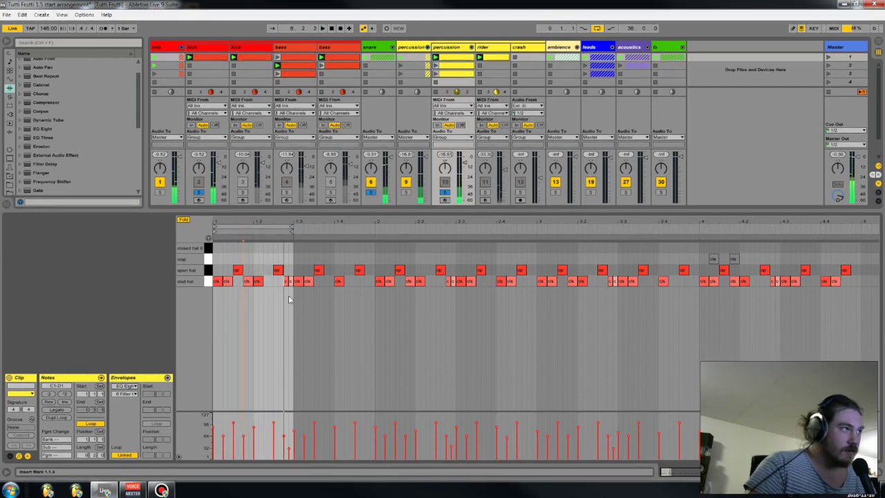
click(248, 281)
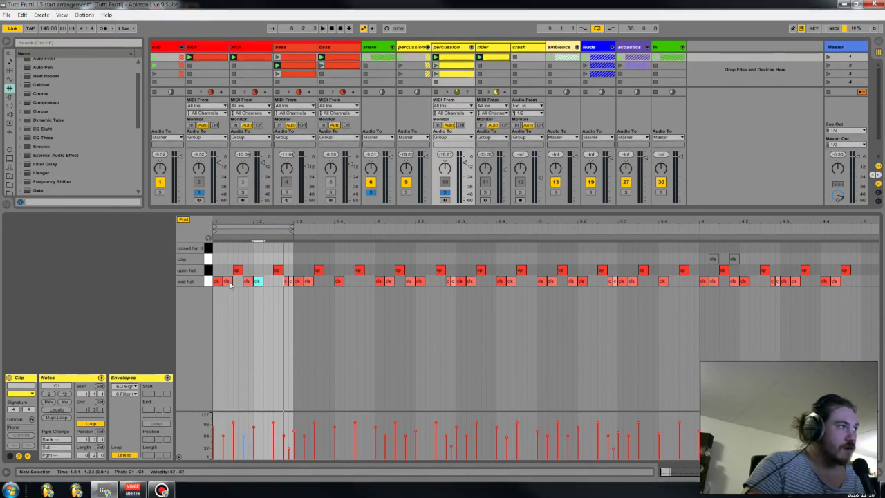
double_click(268, 283)
key(Left)
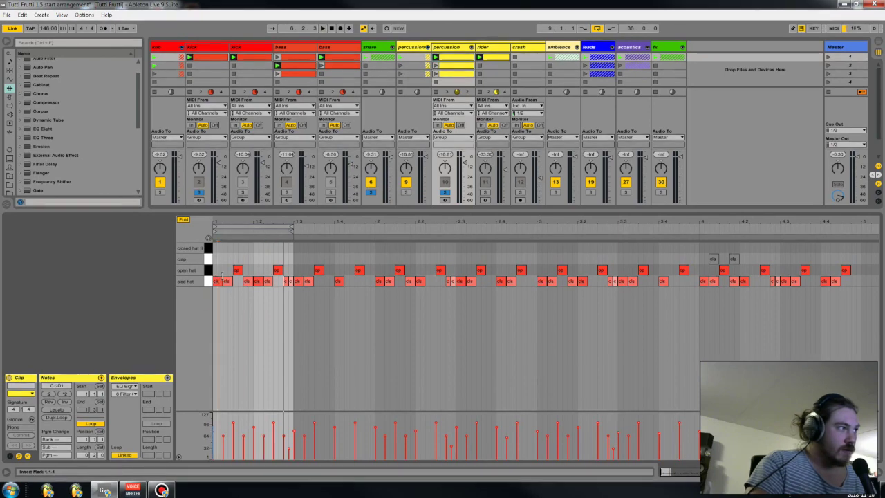
click(268, 282)
click(215, 309)
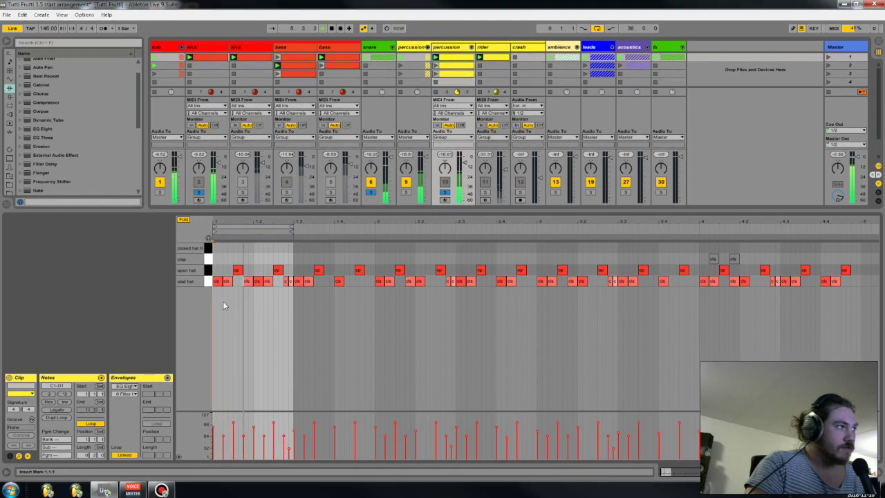
Step: Remove the clsd hat note at 1.2.2 and replay the two-beat loop from its start
double_click(270, 285)
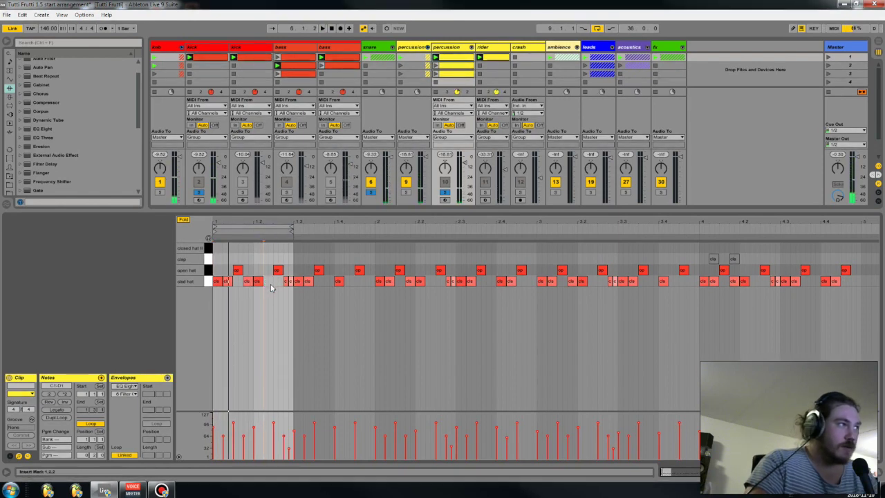
click(215, 300)
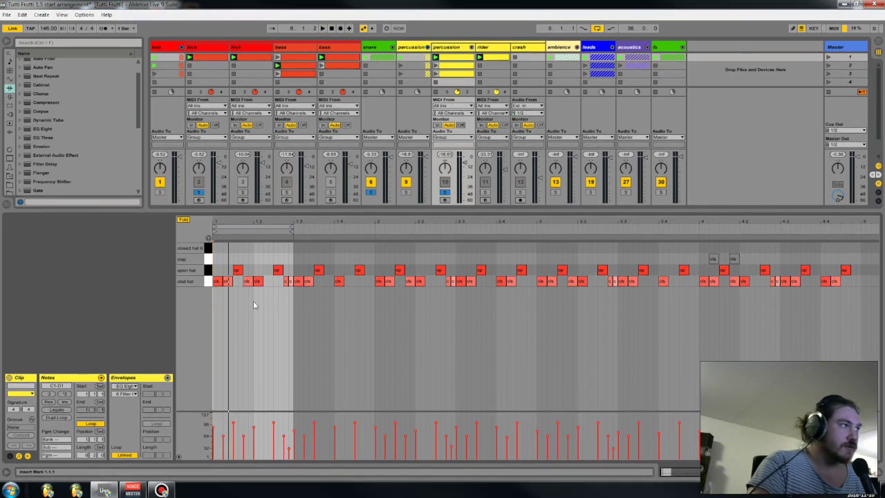
key(space)
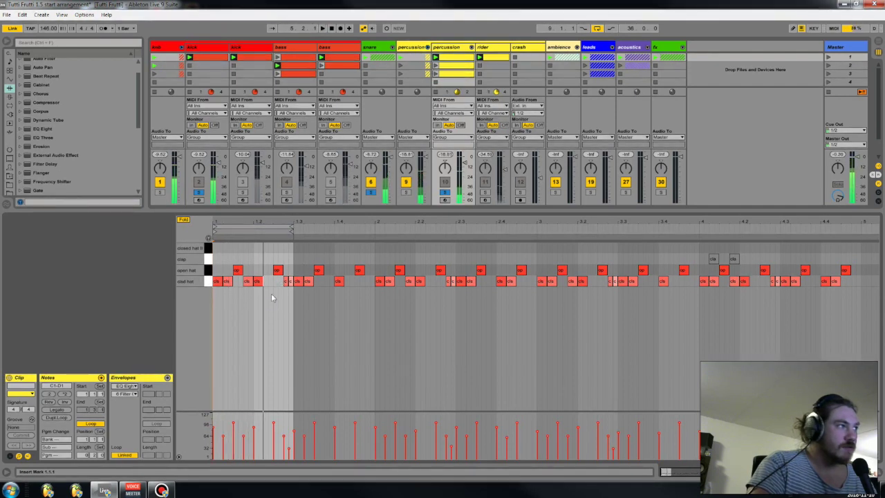
click(279, 282)
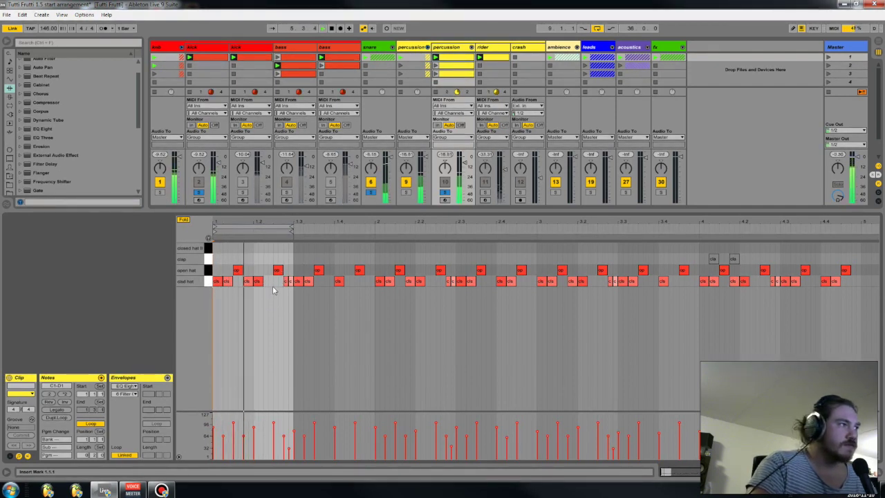
Step: Extend the clip loop to one full bar and examine the gap in the clsd hats around 1.4.3
drag(290, 225, 378, 231)
click(237, 324)
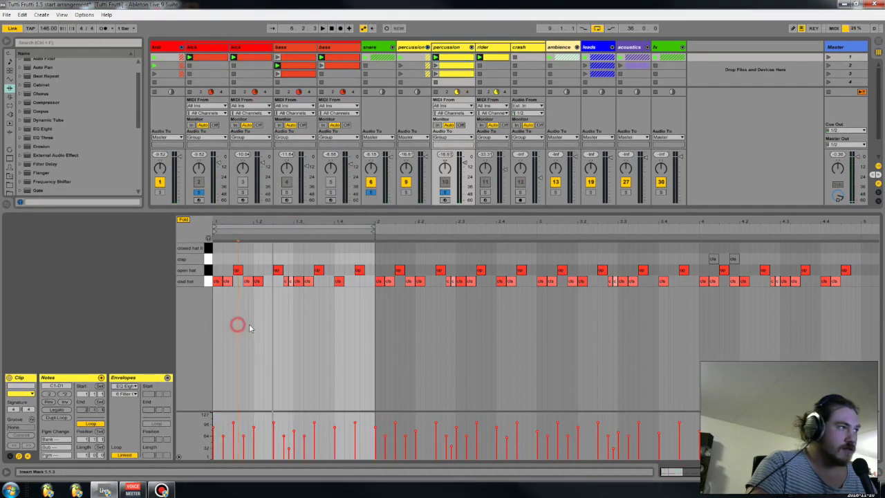
click(296, 280)
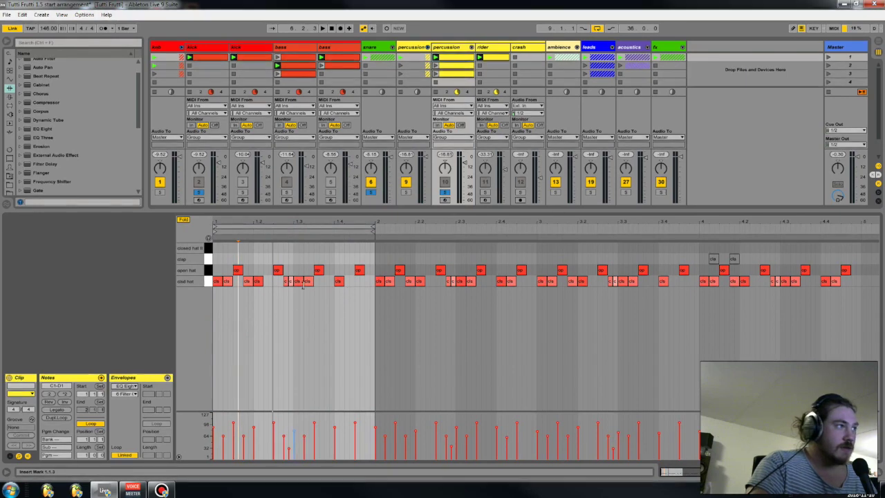
mouse_move(349, 284)
mouse_down()
mouse_move(387, 286)
mouse_move(370, 286)
mouse_move(361, 271)
mouse_up()
click(359, 293)
click(214, 320)
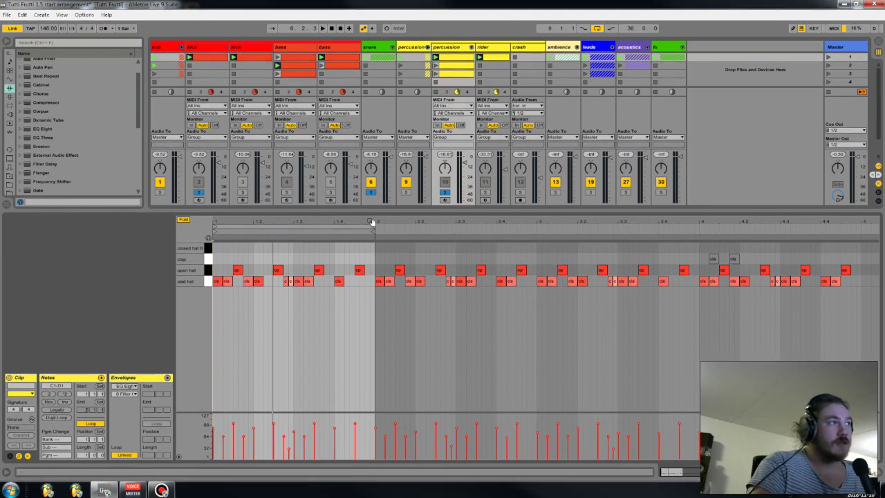
Step: Extend the clip loop to four bars and check the hat gaps ending bars 1, 2 and 4
drag(213, 305, 849, 294)
click(857, 296)
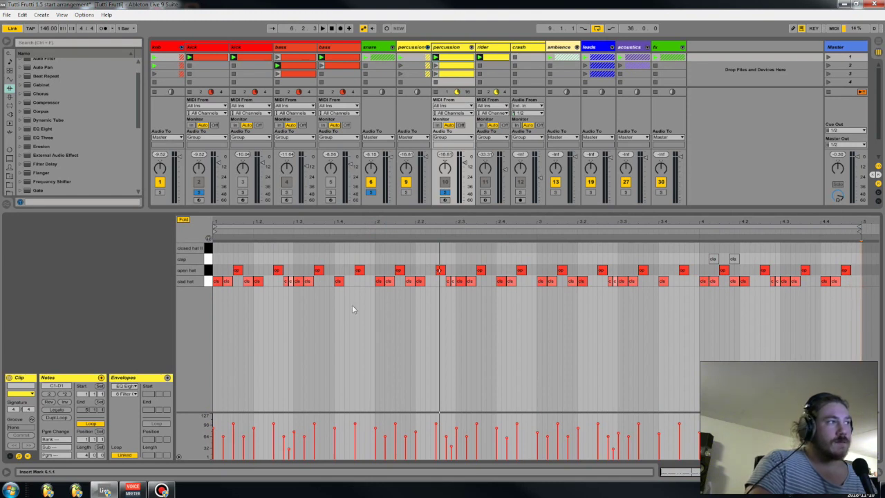
drag(352, 294, 373, 276)
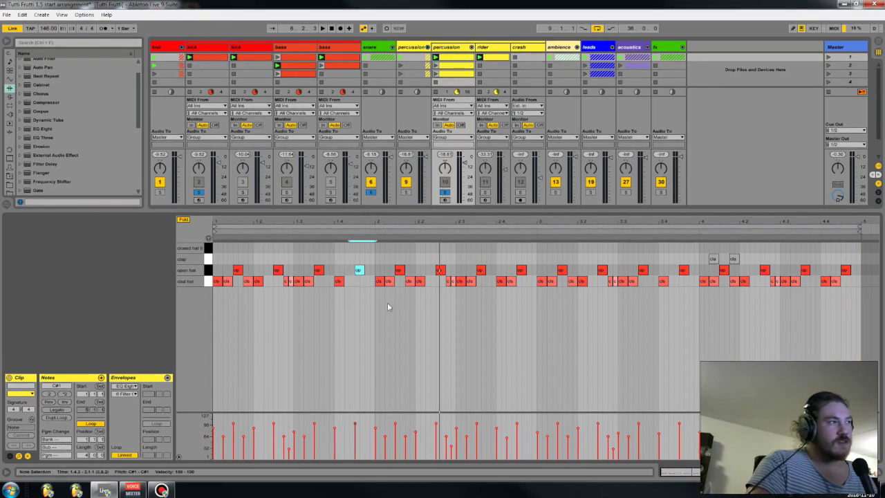
click(527, 292)
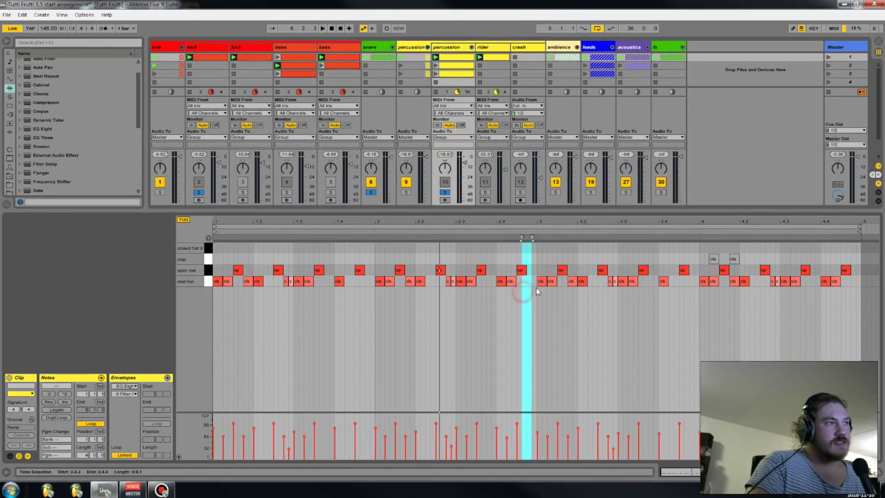
click(842, 296)
click(862, 295)
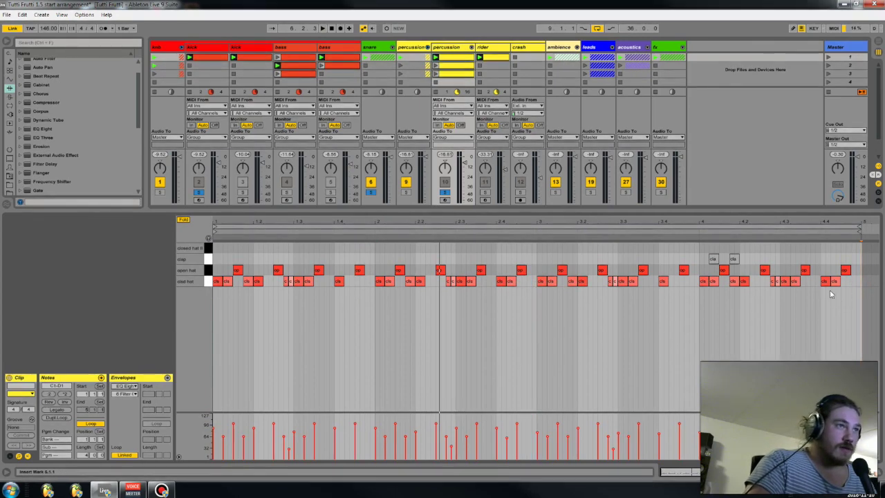
click(214, 304)
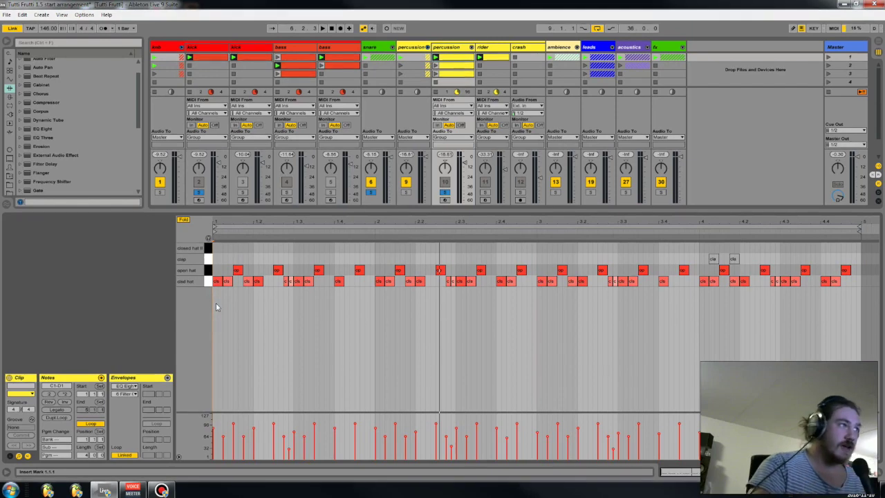
Step: Highlight the short hats from 1.2.4 to 1.3.1 and the variations ending bars 1, 2 and 4, and return to the clip start
click(284, 291)
drag(285, 292, 295, 293)
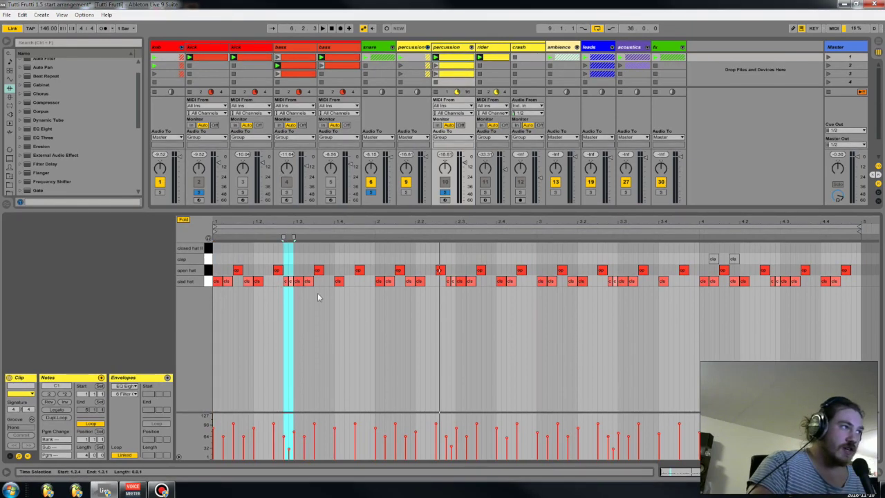
drag(359, 293, 376, 296)
drag(506, 293, 534, 301)
drag(833, 298, 858, 315)
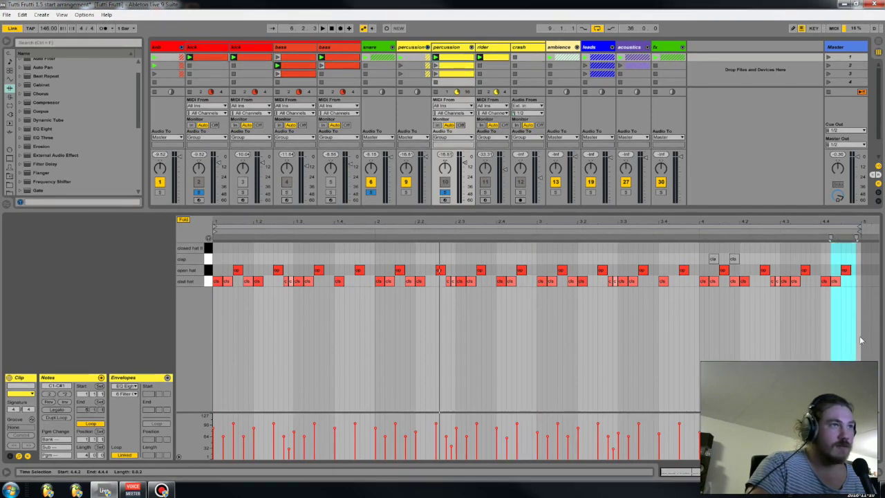
click(594, 365)
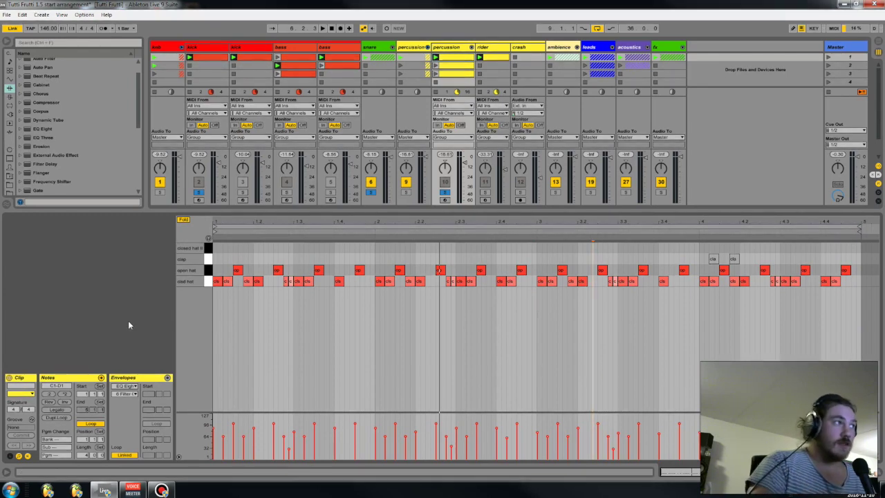
click(214, 308)
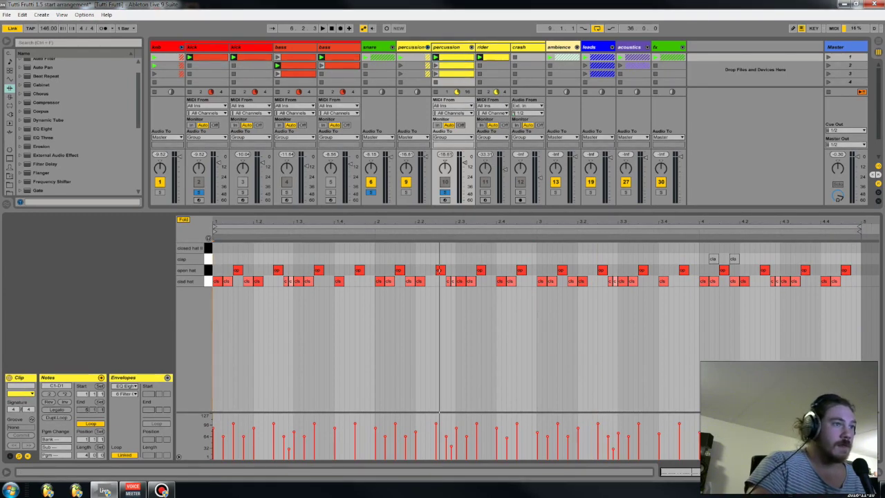
Step: Show the track's Drum Rack and inspect the device chains of the clsd hat, open hat and closed hat pads
key(shift+Tab)
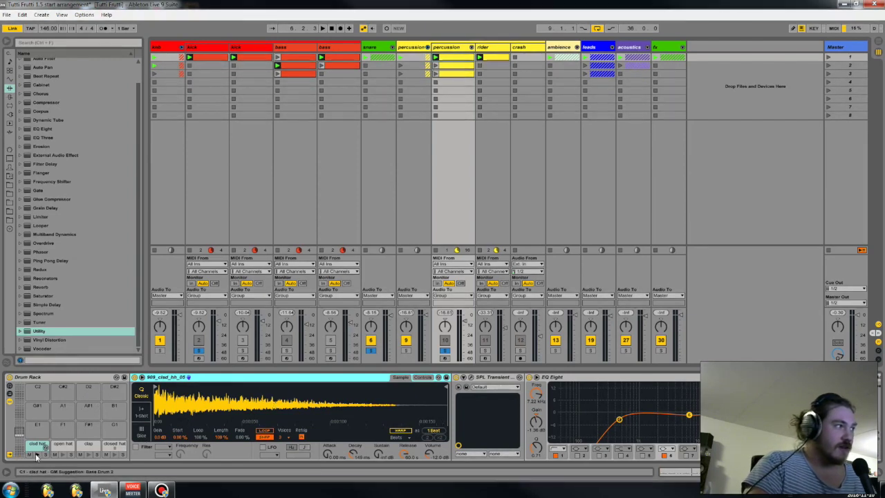
click(63, 445)
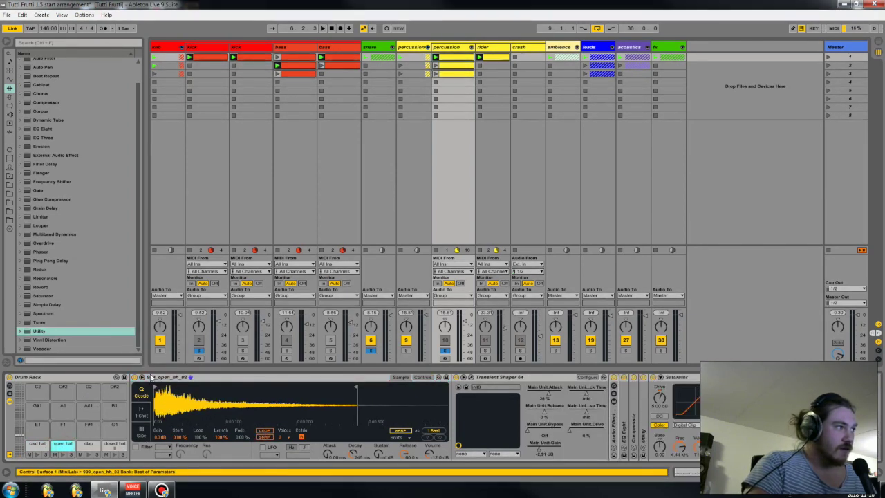
click(38, 444)
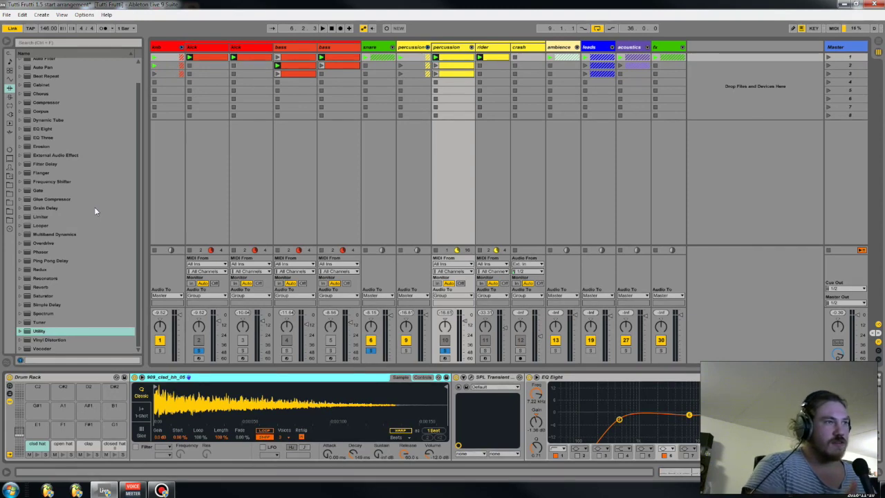
scroll(94, 209, up, 1)
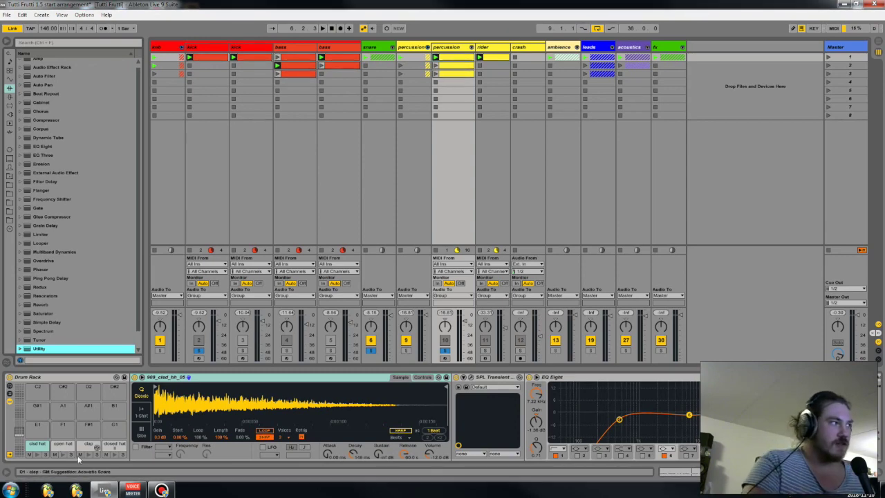
click(75, 378)
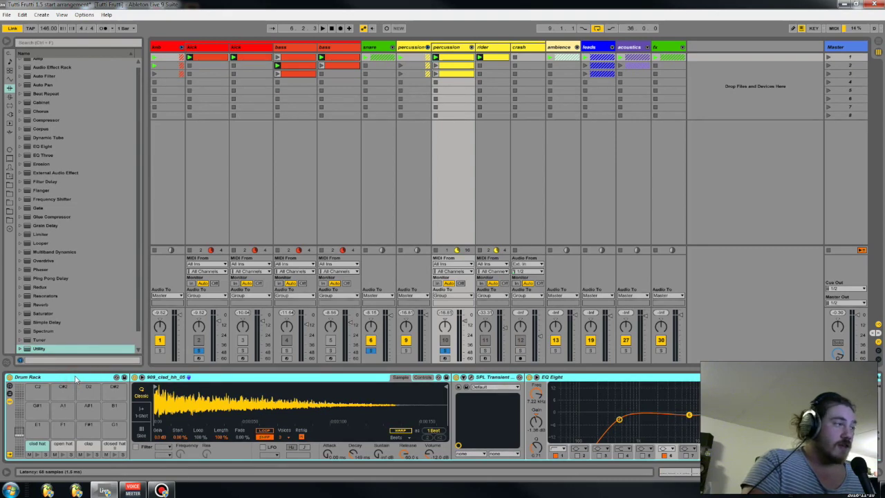
click(107, 444)
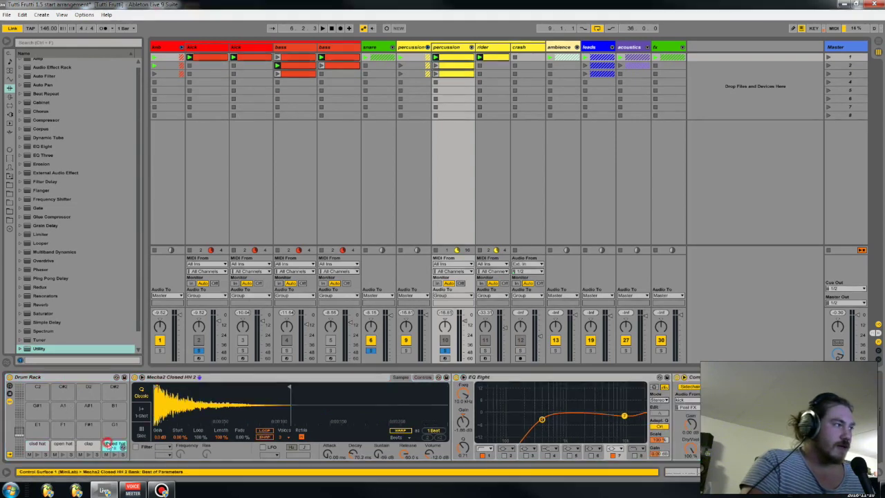
Step: Show the open hat pad's sample controls and raise its transposition to +2 st during playback
click(66, 446)
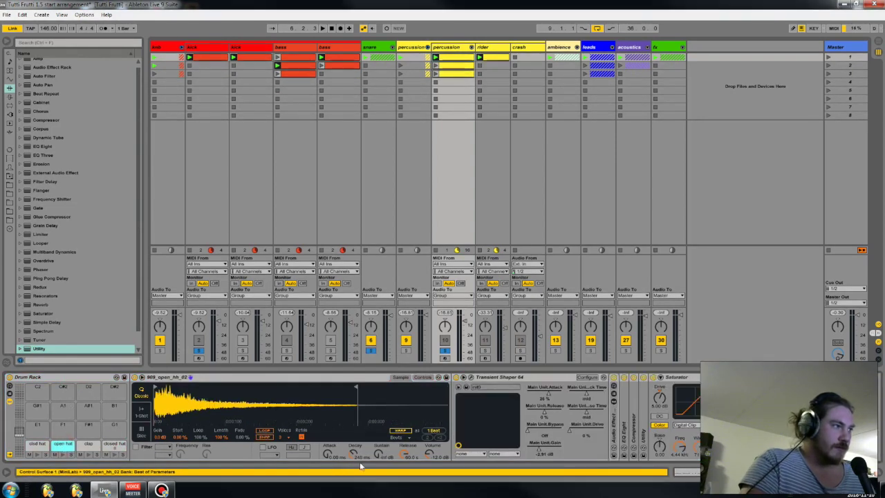
click(421, 377)
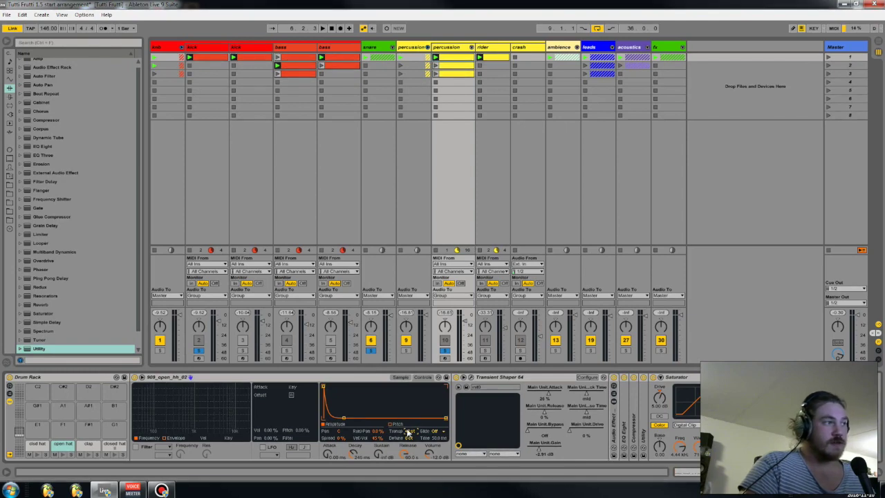
key(space)
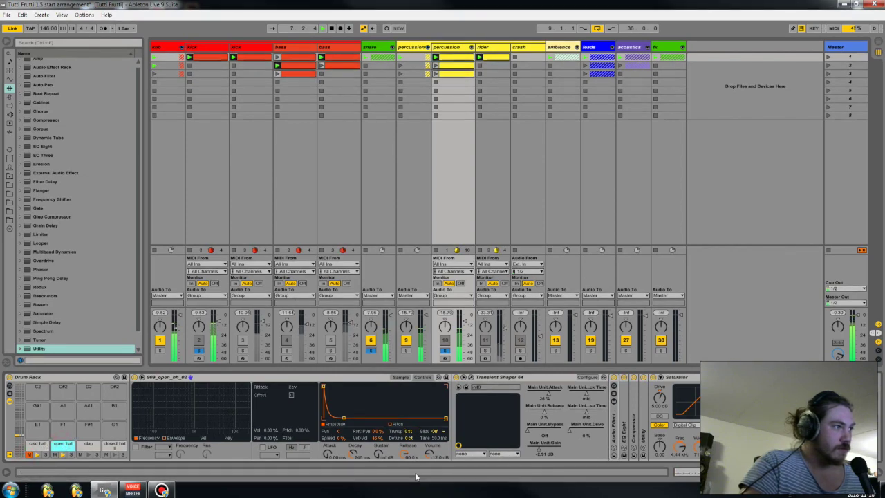
click(409, 432)
key(Up)
key(Up)
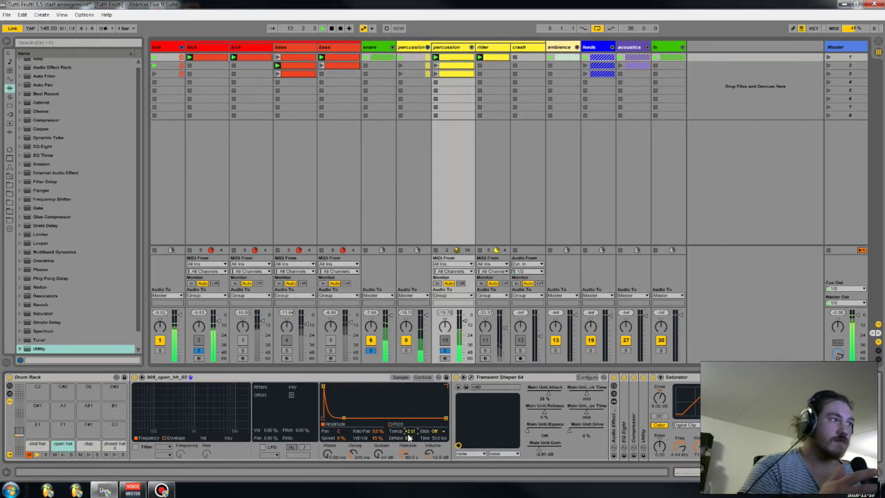
Step: Compare the open hat at 0 st, set its transposition back to +2 st, and save the set
key(Down)
key(Down)
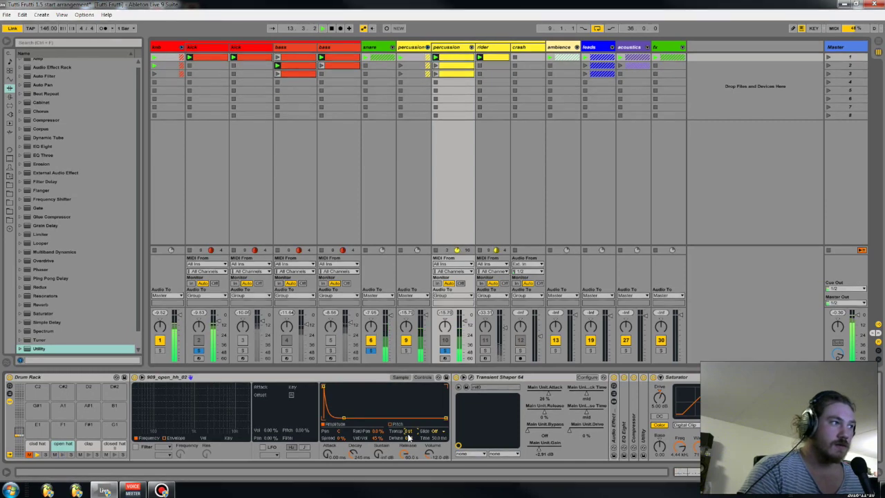
key(Up)
key(Up)
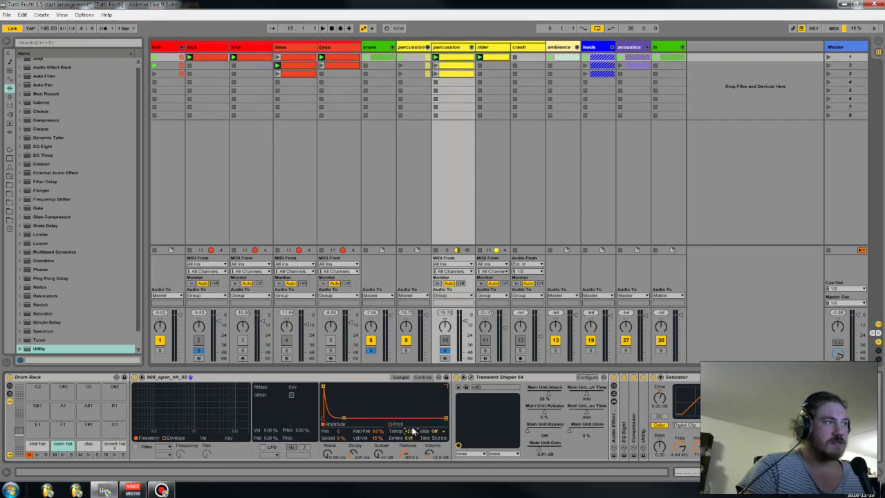
key(ctrl+s)
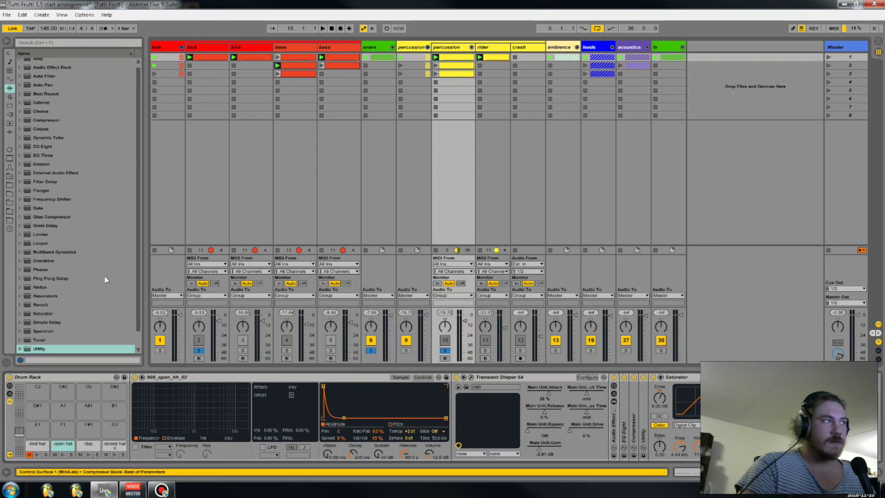
Step: Point out the Tuner among the audio effects and briefly play the loop
scroll(33, 315, down, 1)
click(35, 322)
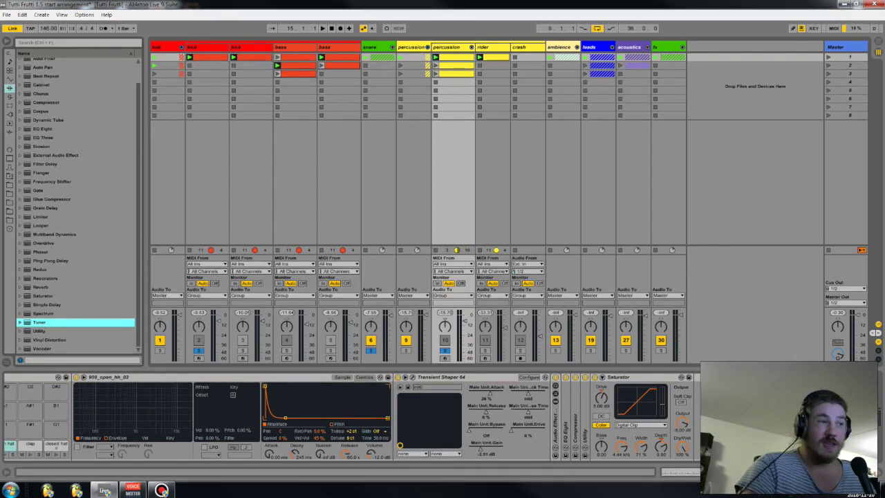
key(space)
key(space)
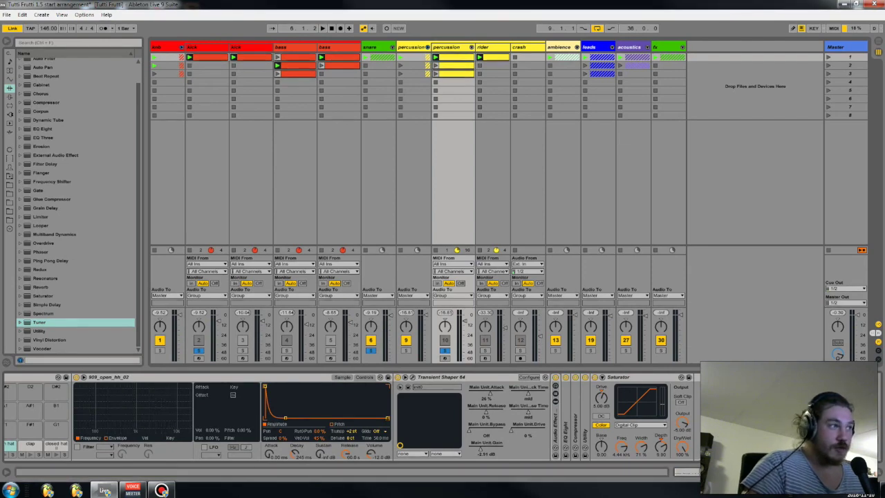
Step: Highlight the open hat pad's entire device chain and its Saturator, and show the clsd hat pad's chain for comparison
click(279, 377)
key(ctrl+a)
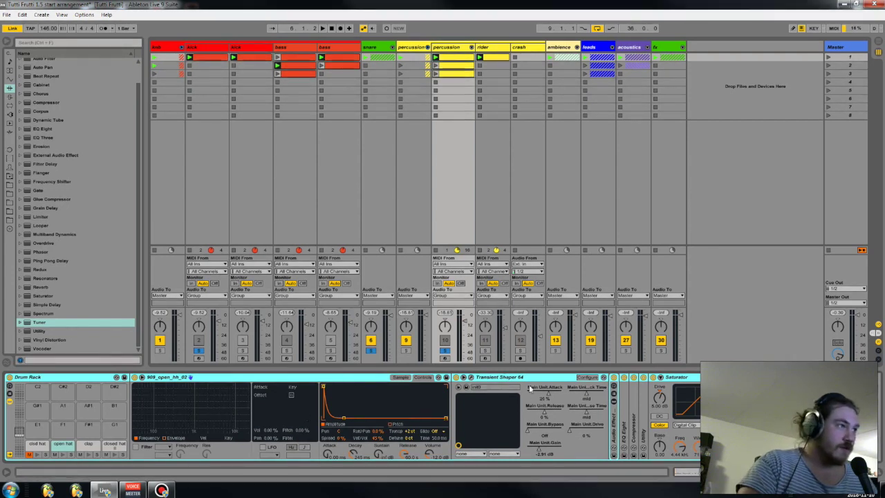
click(696, 389)
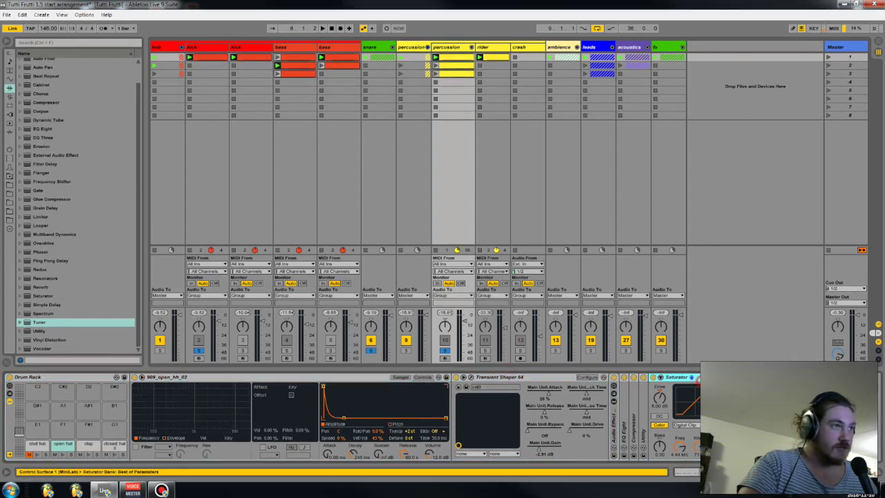
click(36, 444)
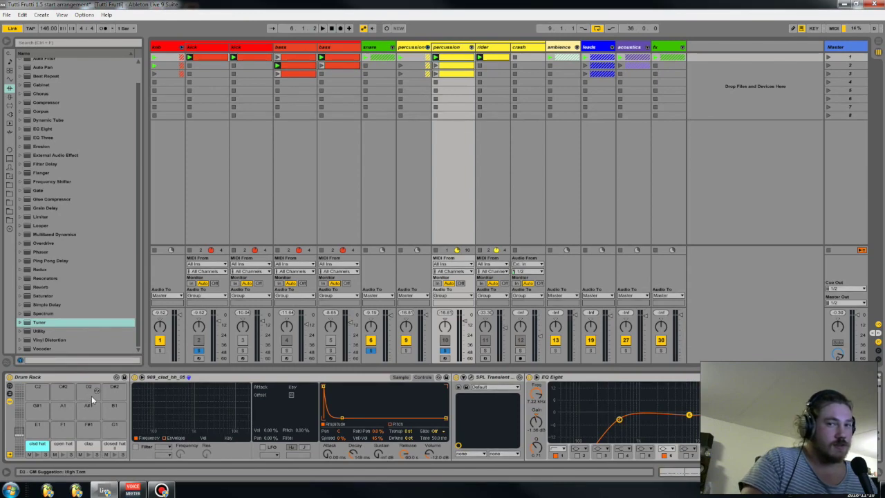
Step: Return to the open hat pad and collapse its Transient Shaper 64 and Saturator for a compact chain overview
click(56, 446)
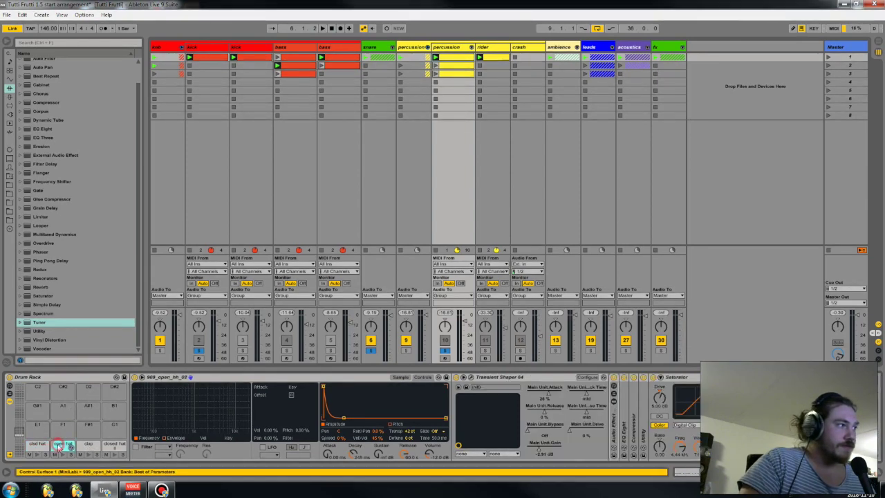
click(509, 377)
double_click(509, 378)
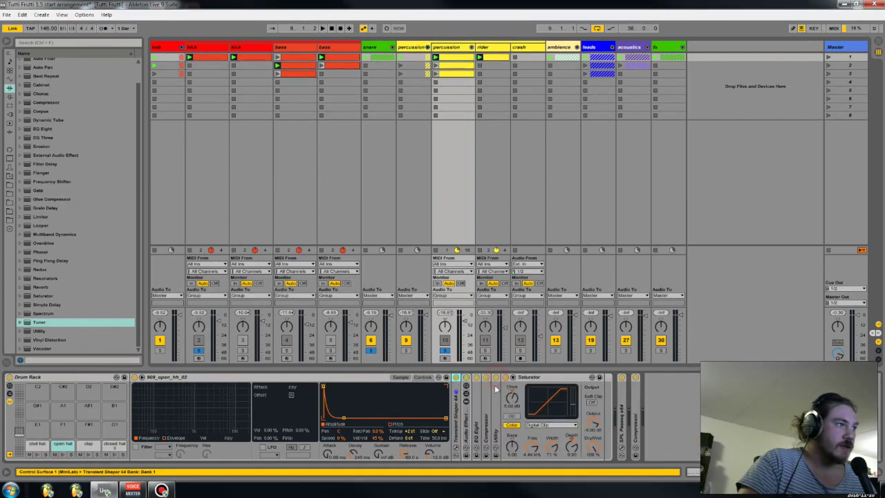
double_click(536, 378)
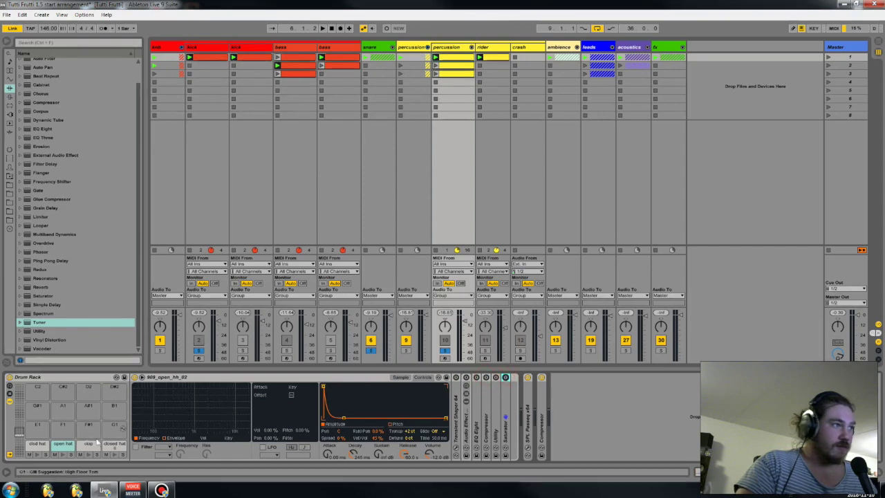
Step: Collapse the expanded effect devices on the clsd hat pad, from SPL Transient Designer through Auto Filter
click(31, 444)
double_click(493, 377)
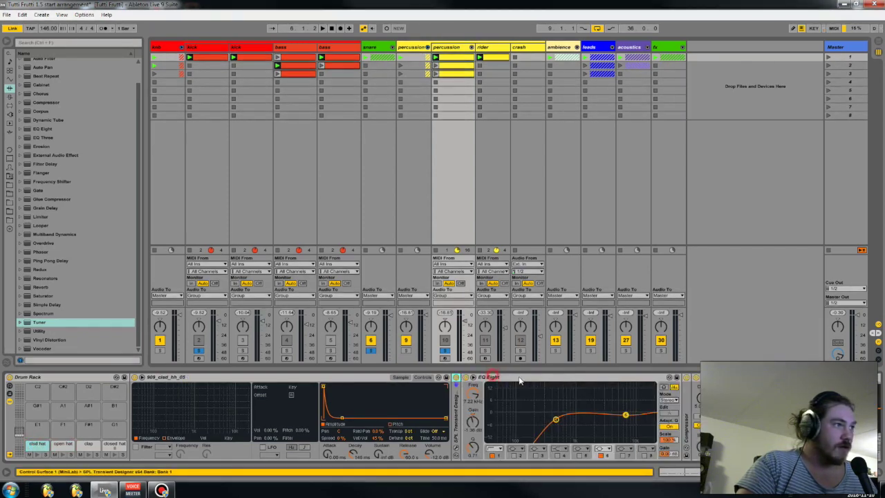
double_click(520, 378)
double_click(525, 377)
click(522, 379)
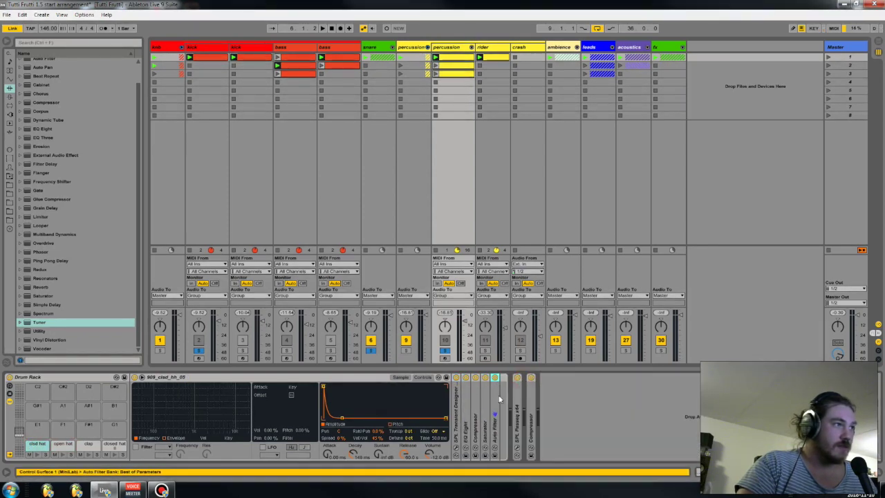
Step: Inspect the clsd hat's Auto Filter, collapse it again, and point out the EQ Eight and SPL Transient Designer
click(495, 377)
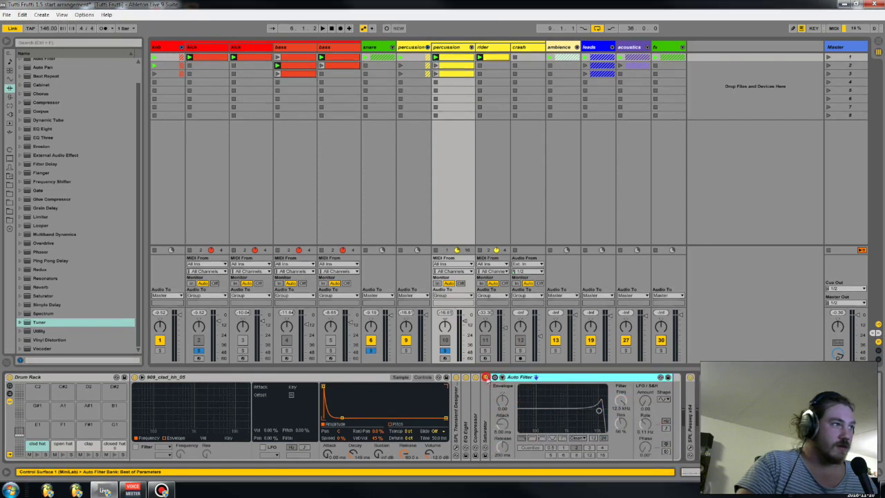
click(467, 387)
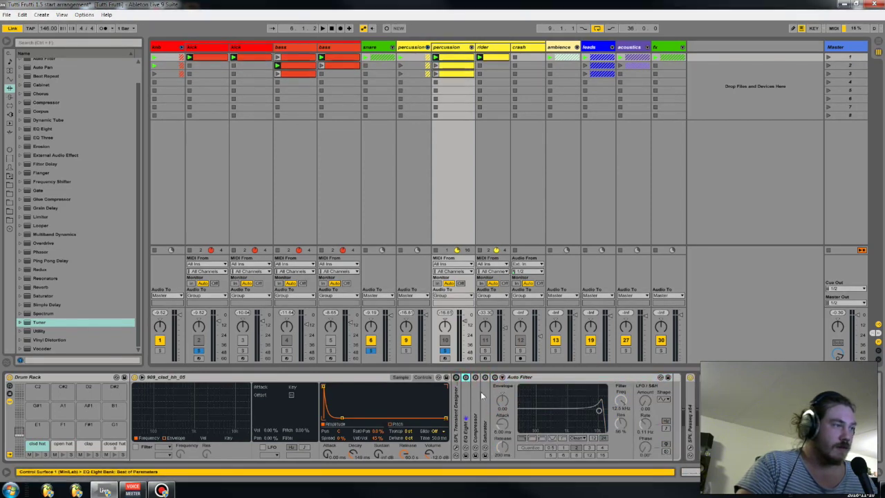
double_click(560, 379)
click(455, 422)
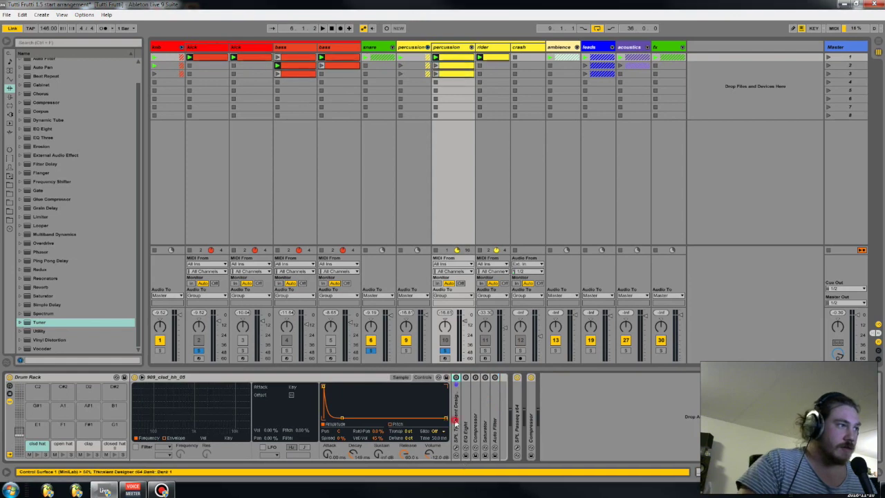
Step: Check the clap pad, return to the open hat pad, and open its Transient Shaper 64 plug-in window over the clip grid
click(88, 446)
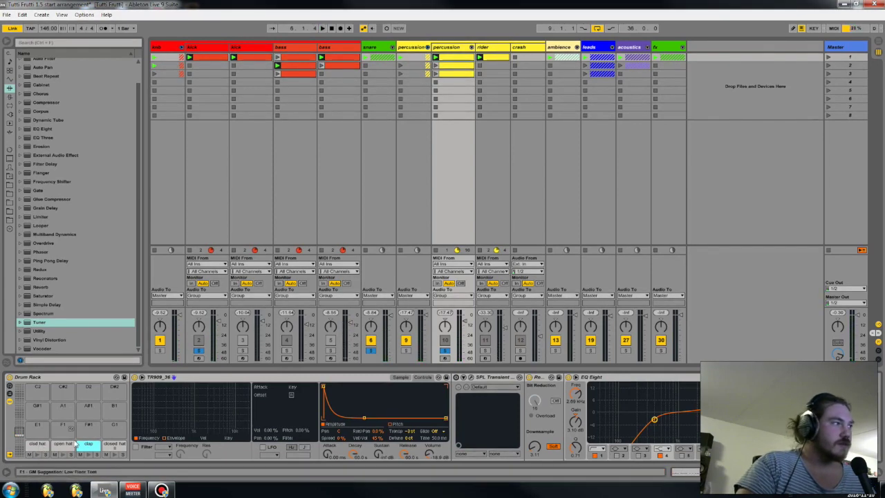
click(74, 444)
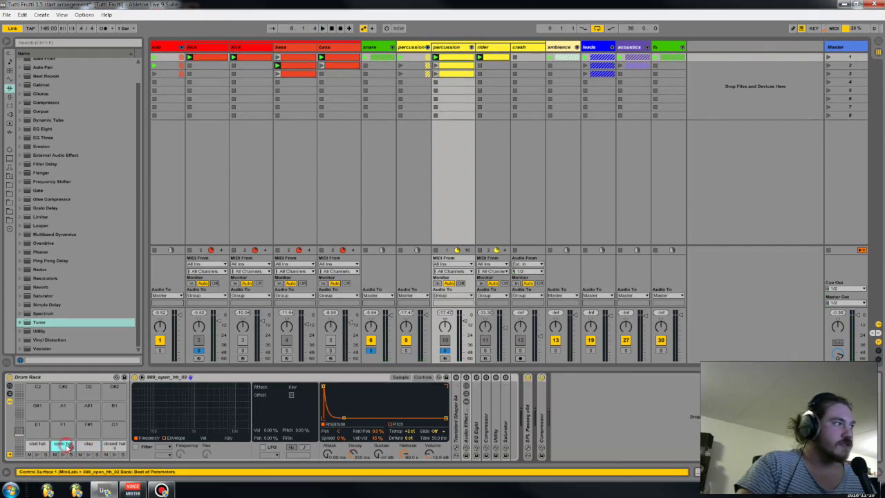
double_click(456, 417)
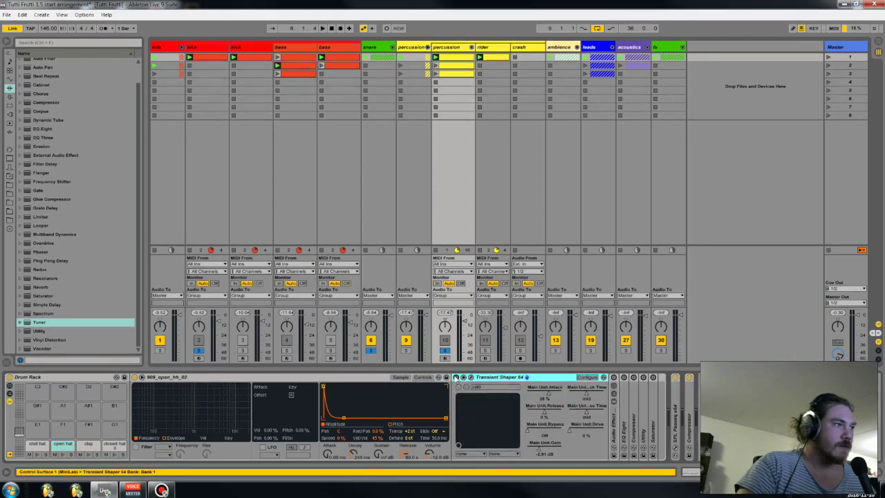
click(472, 376)
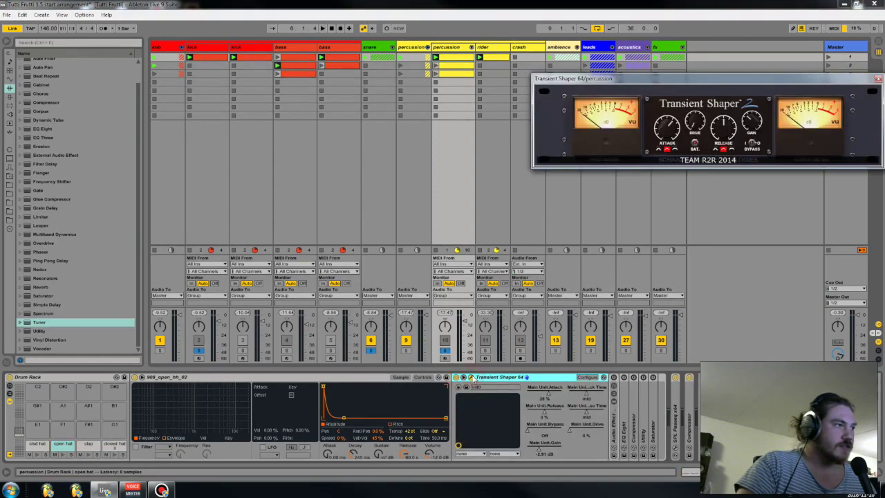
click(627, 75)
drag(580, 79, 362, 98)
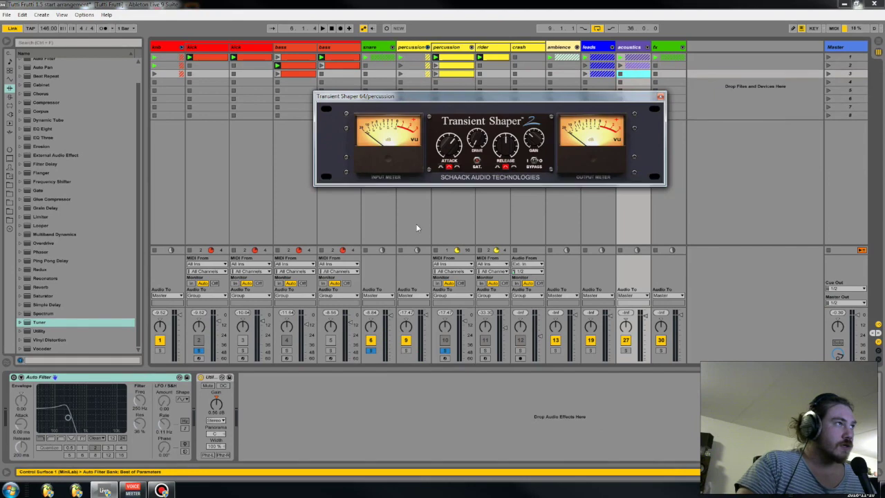
Step: Show the Arrangement View's Master track devices and open the s(M)exoscope window near the upper edge of the screen
click(879, 46)
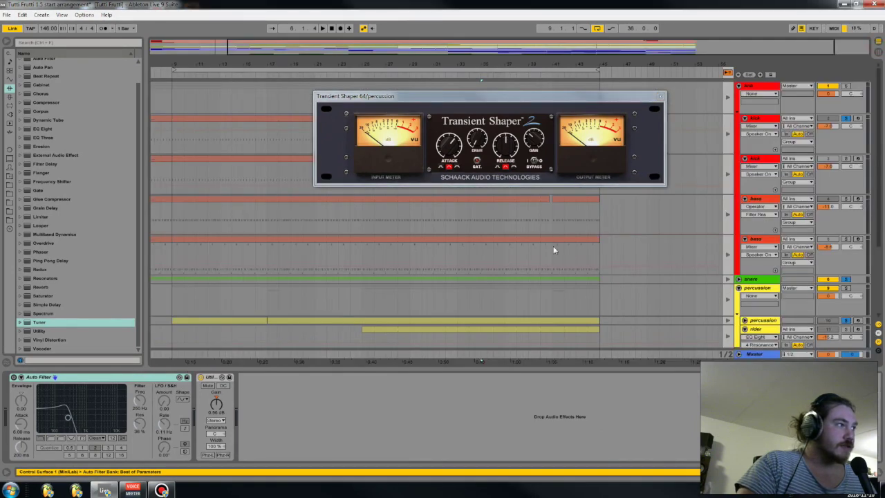
click(760, 354)
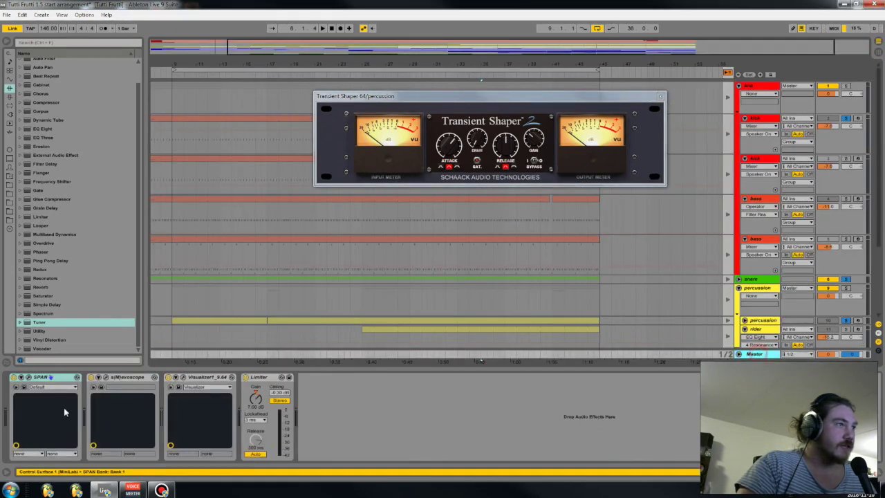
click(107, 378)
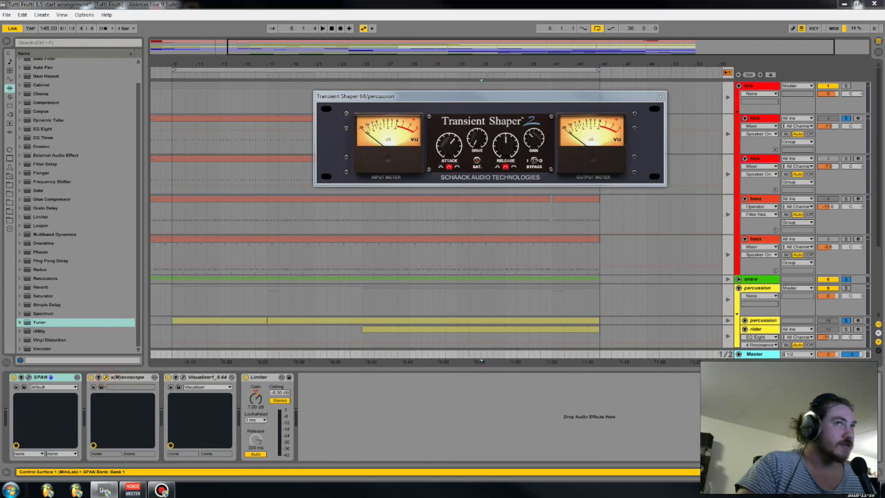
drag(884, 121, 554, 4)
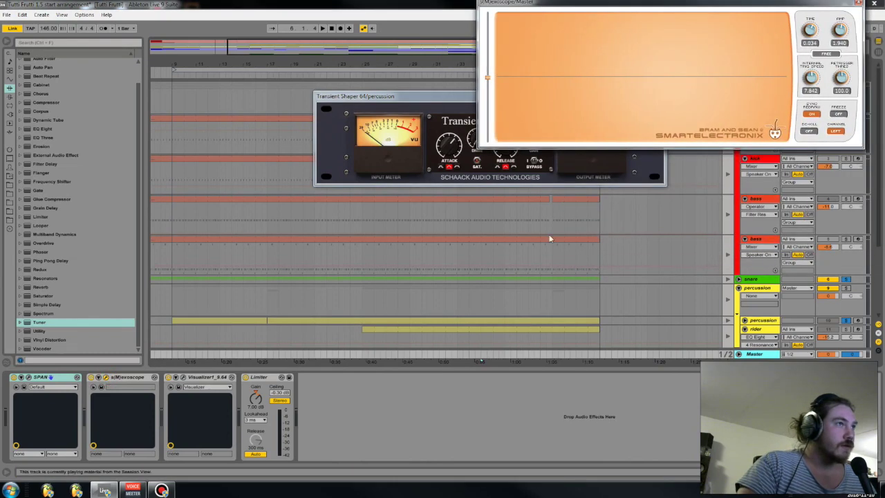
Step: Play the percussion track with its devices shown in Session View, and place the Transient Shaper window beneath the oscilloscope
click(762, 321)
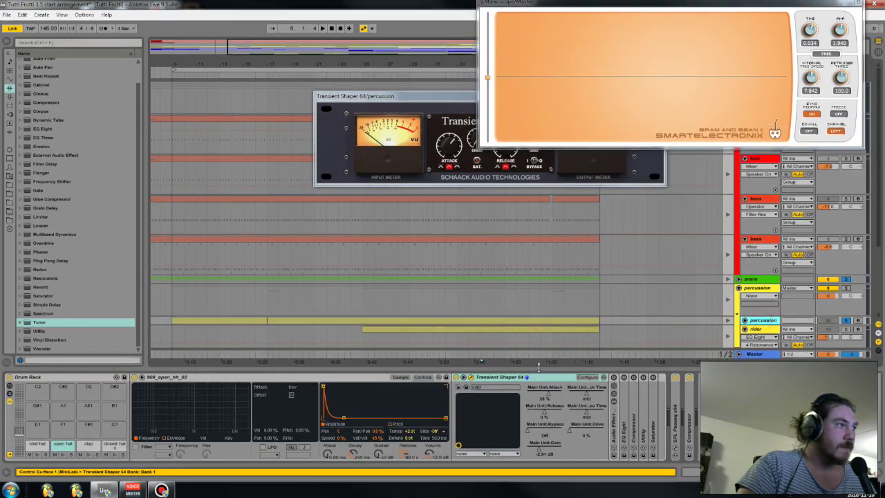
click(482, 383)
key(space)
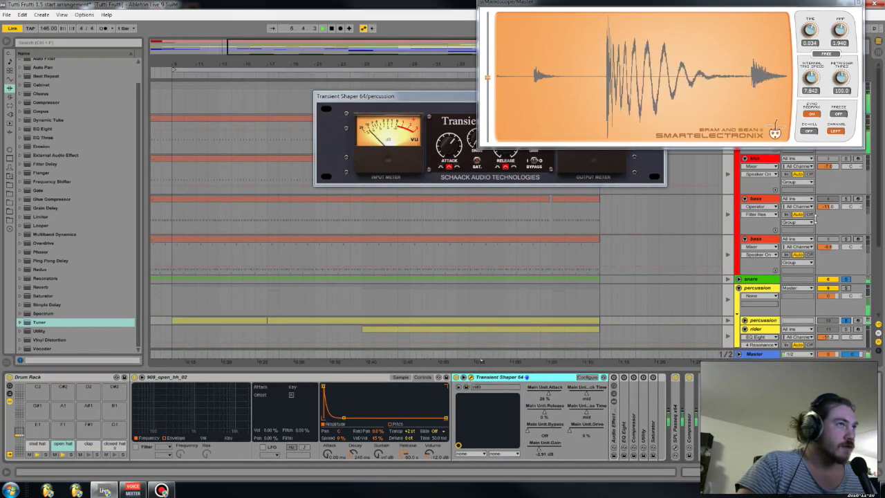
click(876, 53)
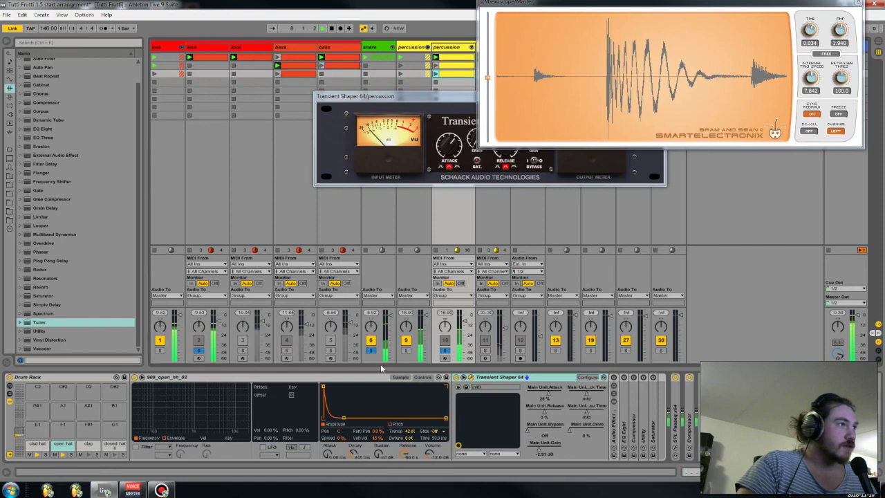
drag(439, 100, 643, 158)
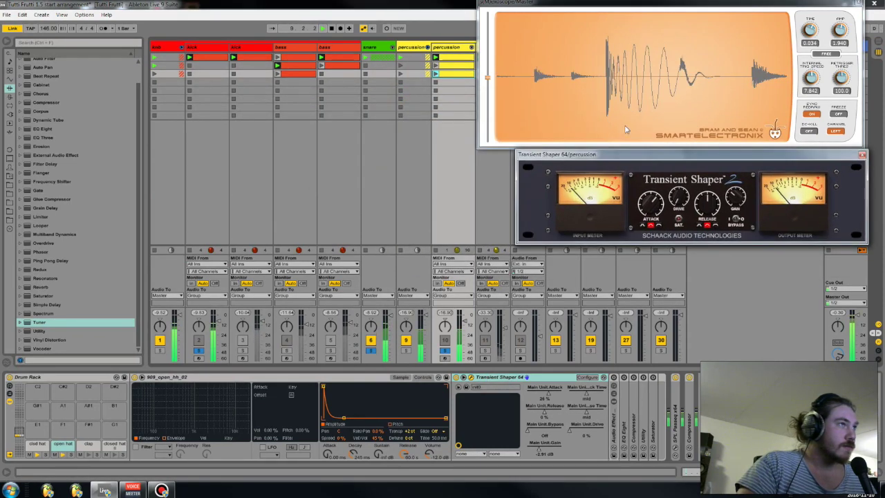
Step: Leave only the percussion track soloed by unsoloing snare and kick, and toggle the open hat's Transient Shaper 64 for comparison on the oscilloscope
click(443, 353)
click(370, 350)
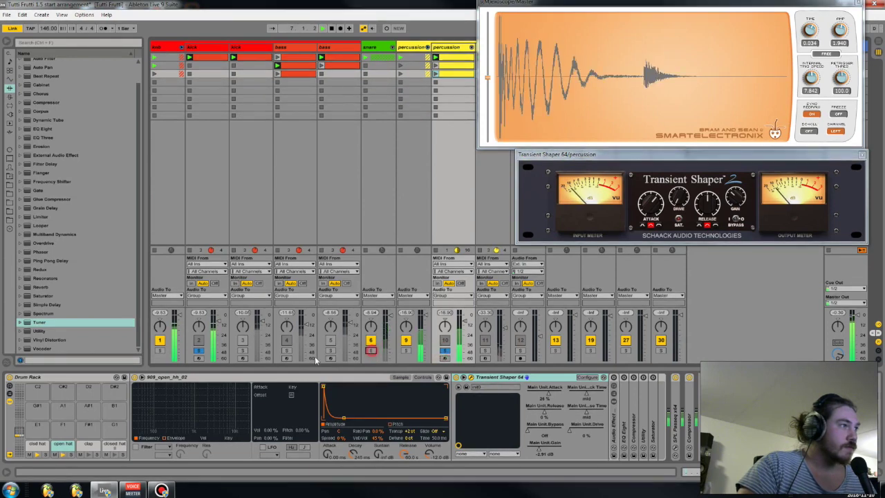
click(197, 350)
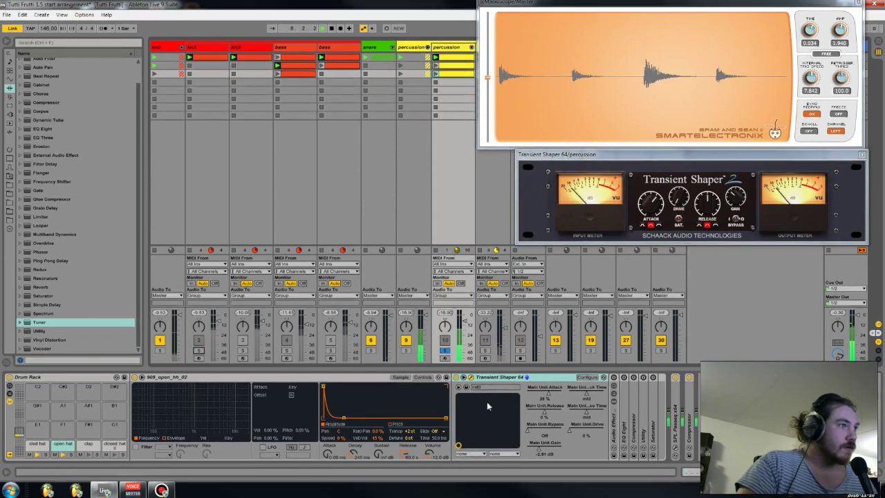
click(455, 378)
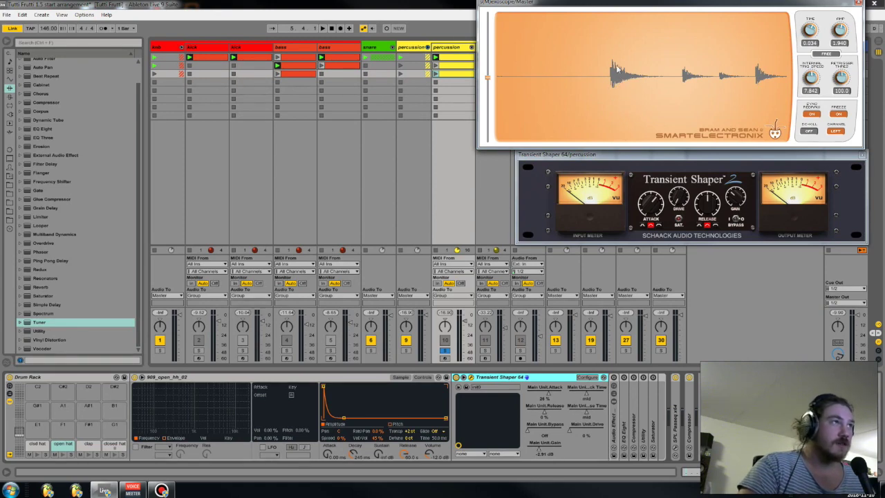
drag(621, 161, 584, 164)
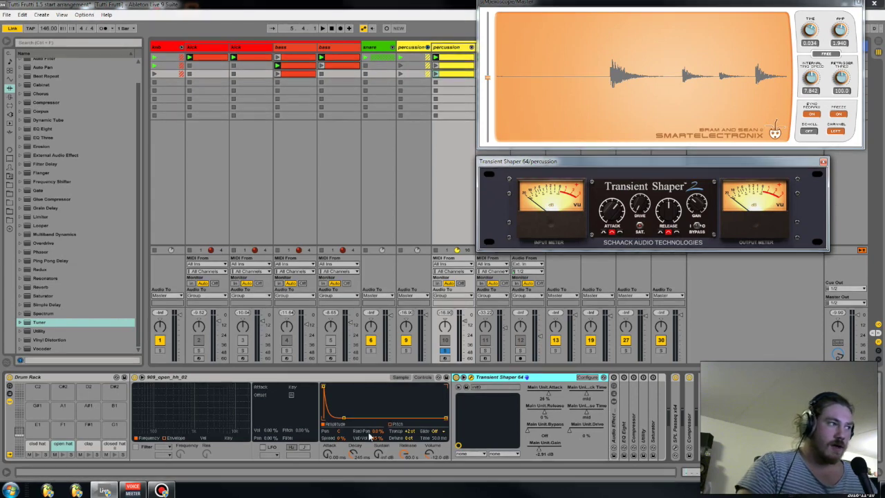
Step: Examine the open hat's sample waveform against its amplitude envelope and sample controls
click(401, 378)
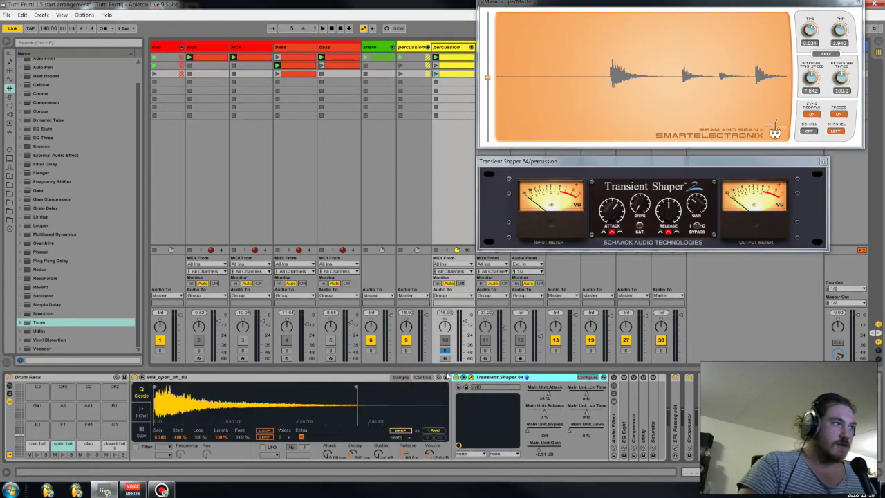
click(423, 378)
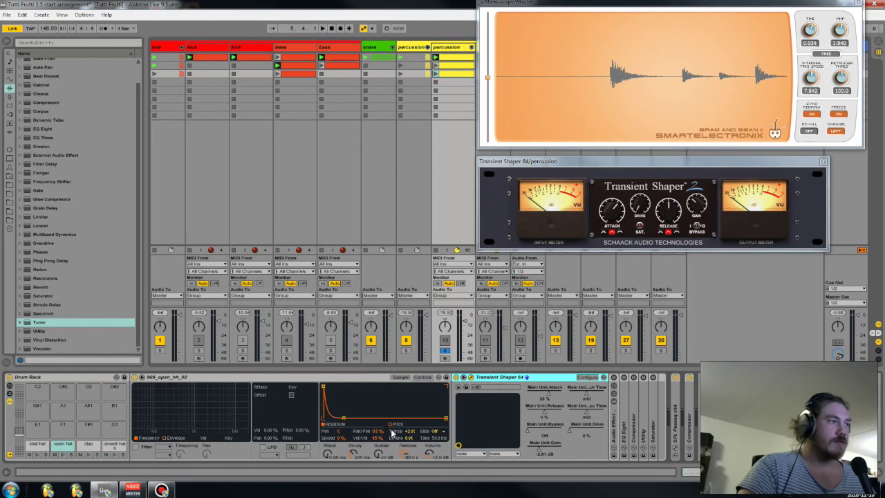
click(343, 420)
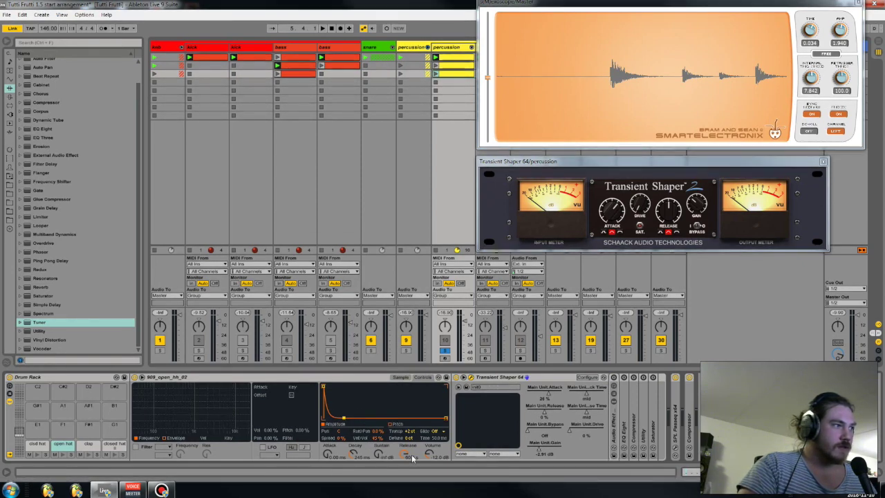
click(400, 377)
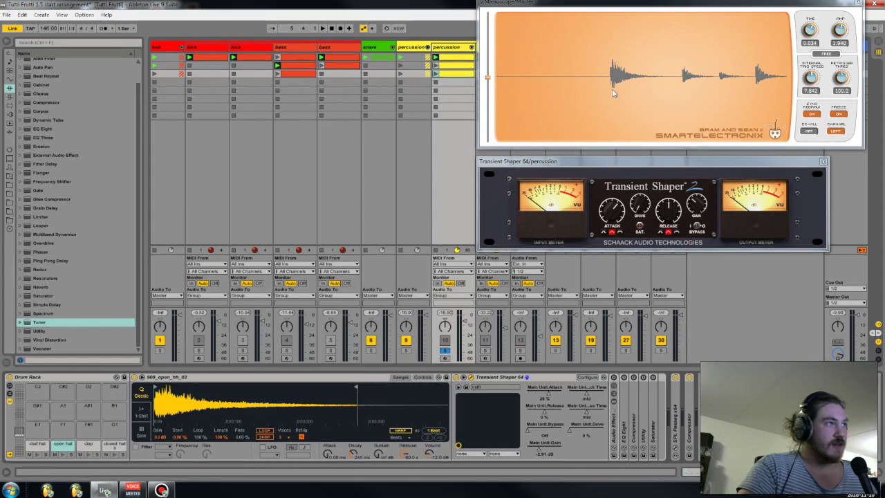
click(423, 377)
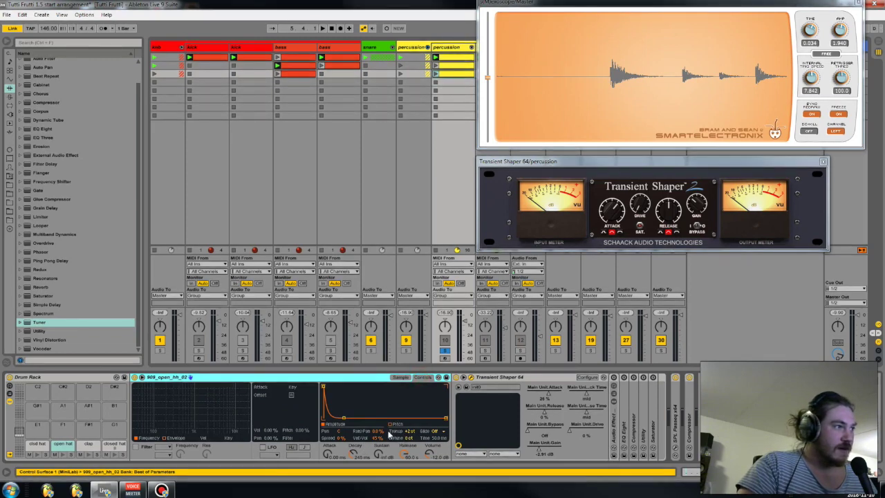
Step: Compare the open hat sampler's amplitude sustain at 0.0 dB against -inf dB, ending on -inf dB
mouse_move(379, 457)
mouse_down()
mouse_move(379, 442)
mouse_move(379, 461)
mouse_up()
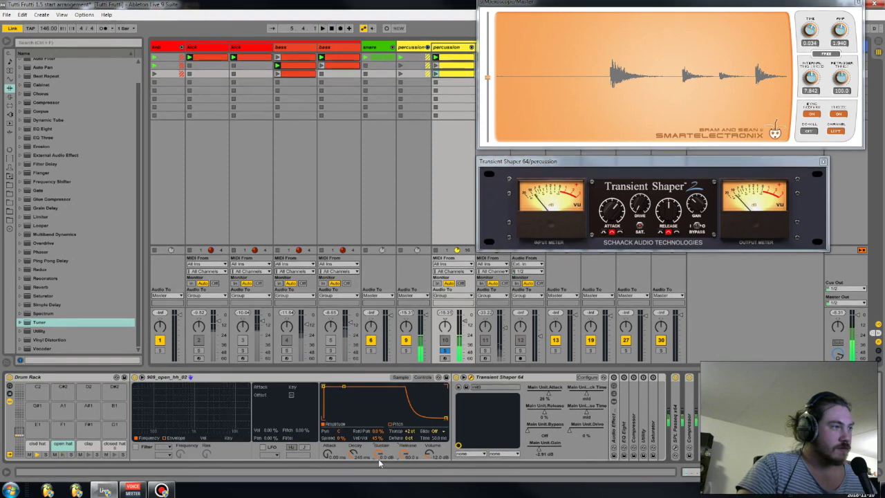
drag(380, 454, 380, 477)
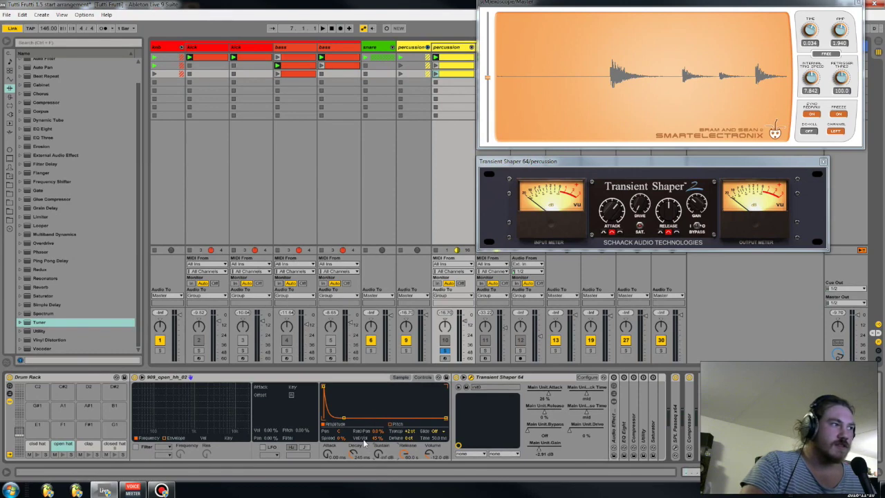
drag(373, 461, 373, 422)
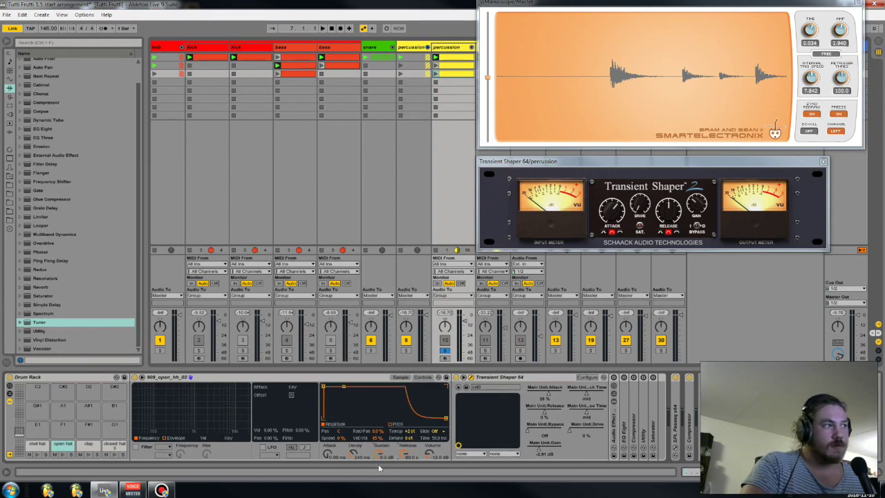
drag(379, 457, 379, 491)
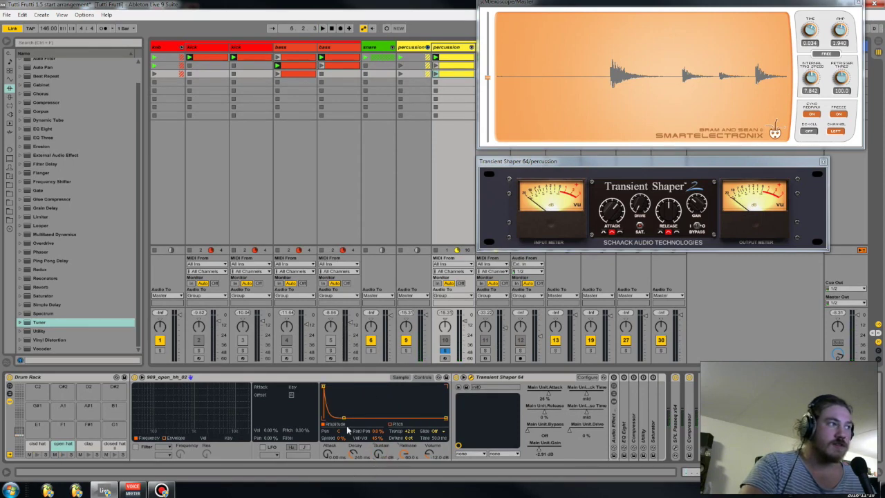
Step: Unfold the open hat's Audio Effect Rack beside the collapsed Transient Shaper and solo its mid chain and its sides chain in turn
double_click(510, 377)
double_click(469, 404)
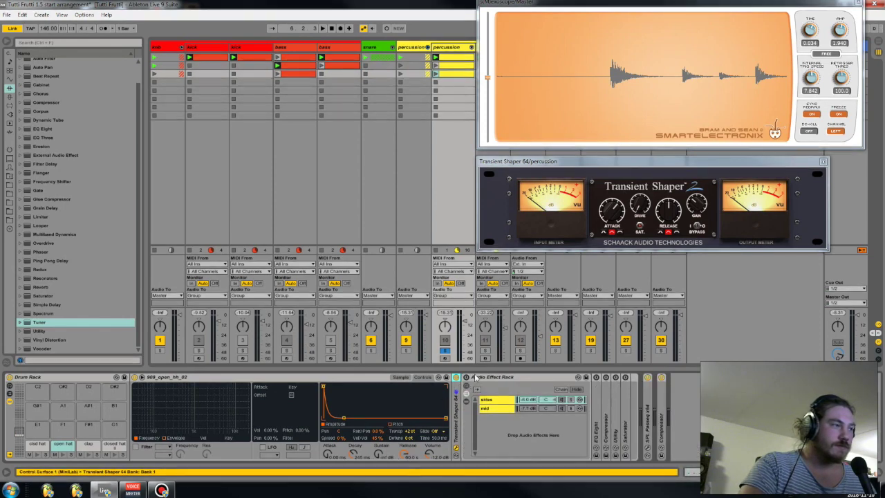
click(488, 380)
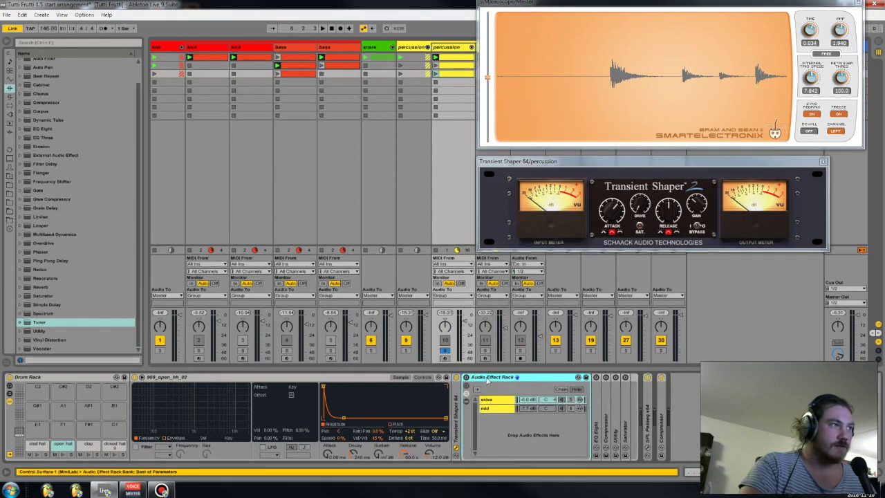
click(490, 401)
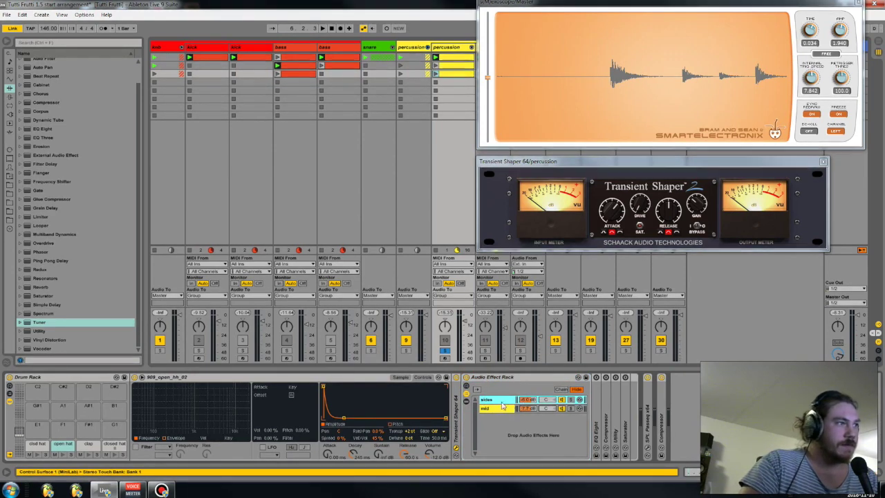
click(571, 408)
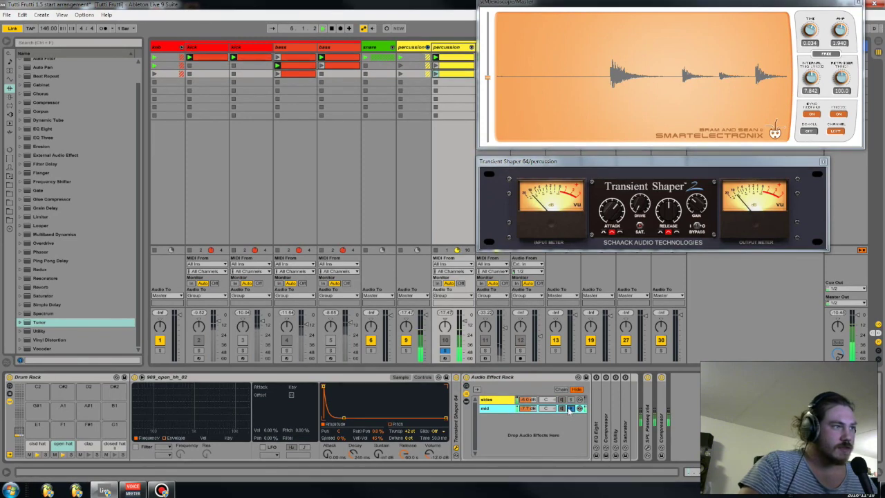
click(570, 400)
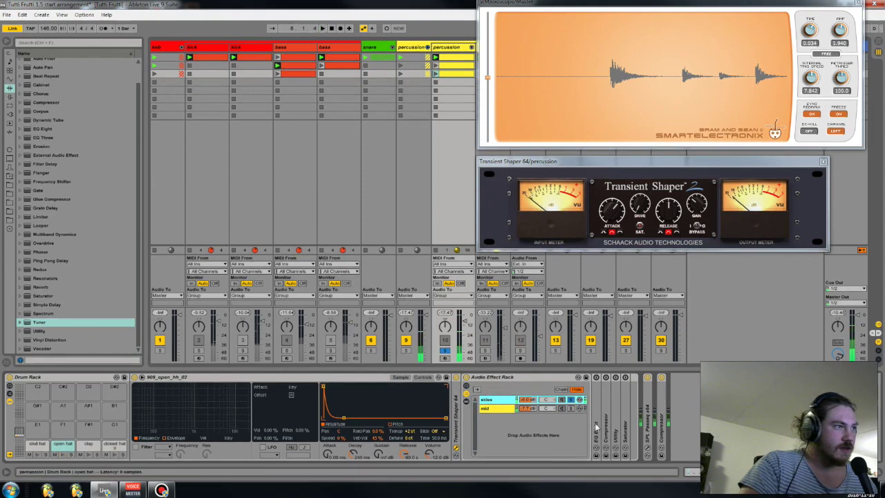
Step: Examine the rack's mid and sides chains alternately, briefly revealing the rack's macro controls
click(488, 409)
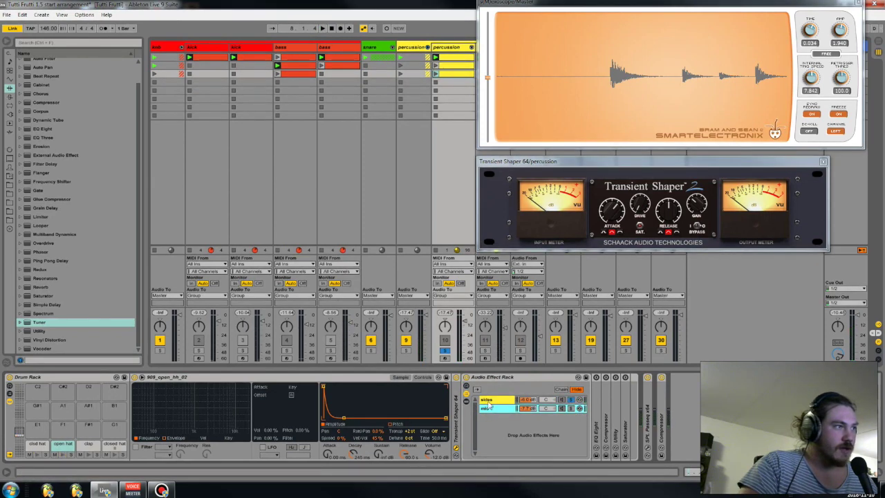
click(500, 411)
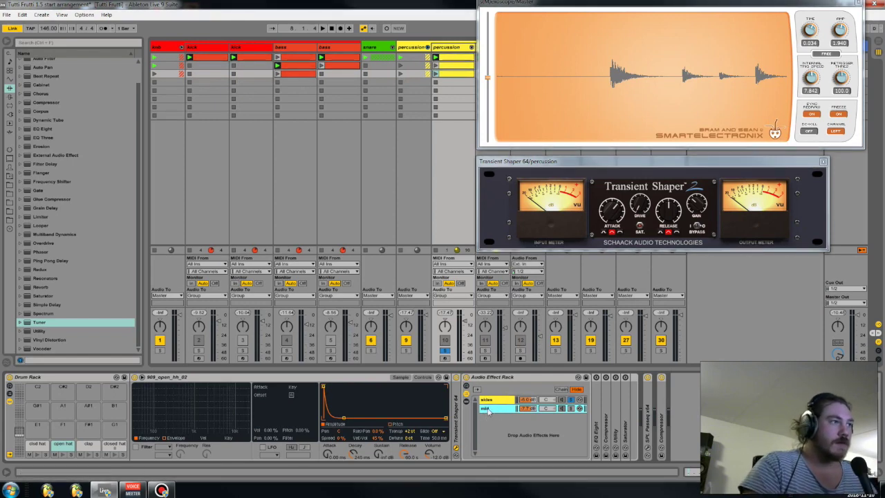
click(494, 401)
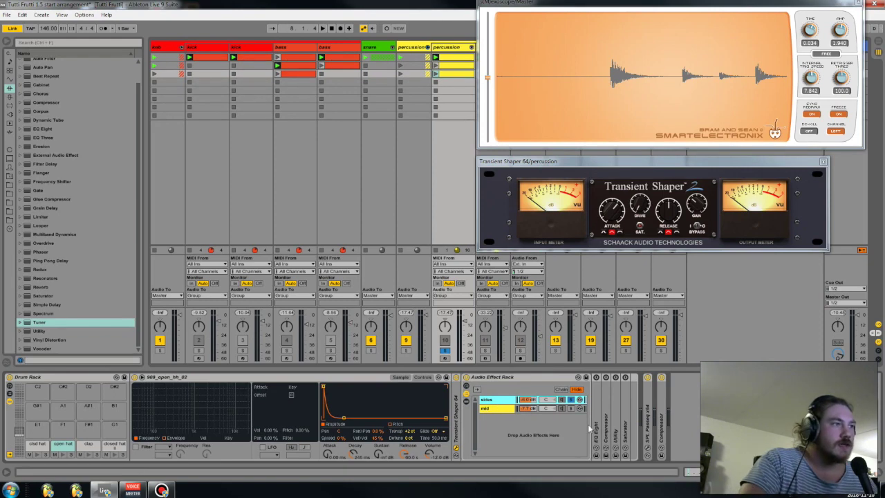
click(501, 409)
click(467, 387)
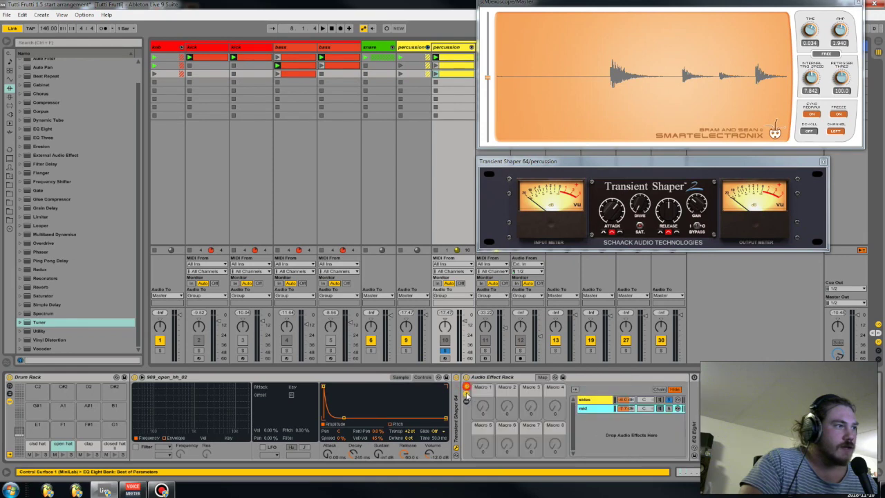
click(466, 397)
Step: Inspect the sides chain's Stereo Touch plug-in window over the mixer, and close it after reviewing its settings
click(497, 400)
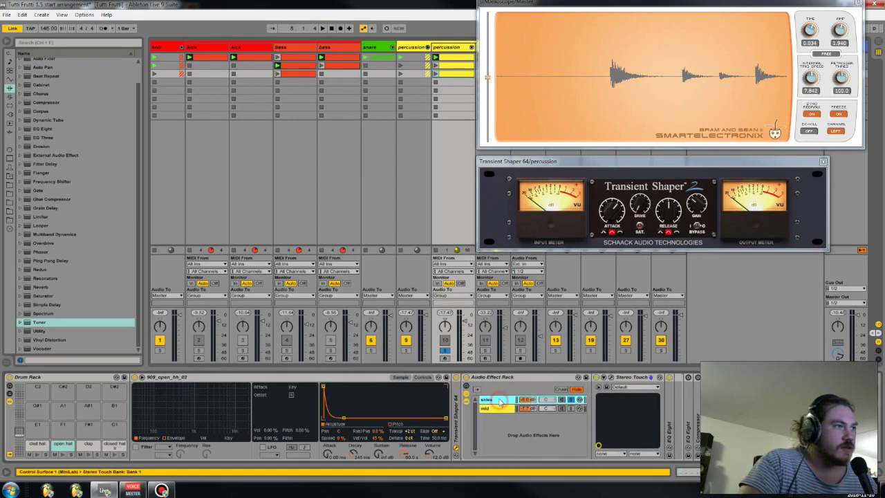
click(611, 376)
drag(522, 76, 660, 264)
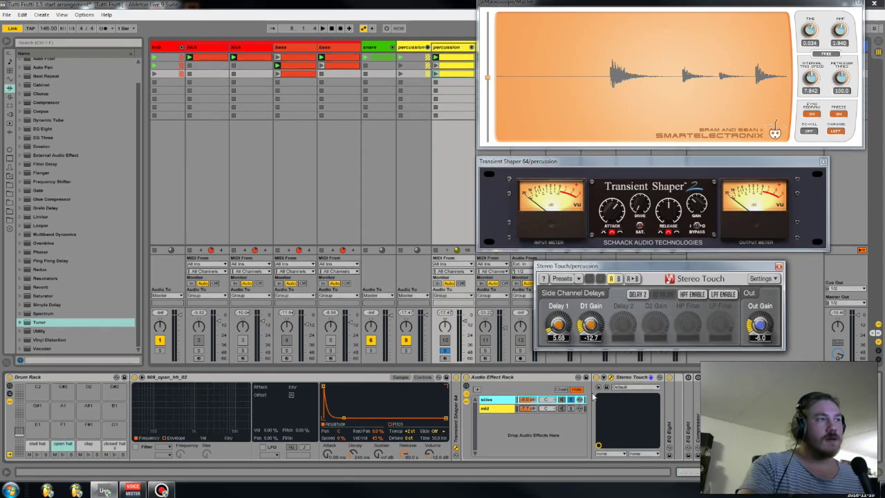
click(780, 267)
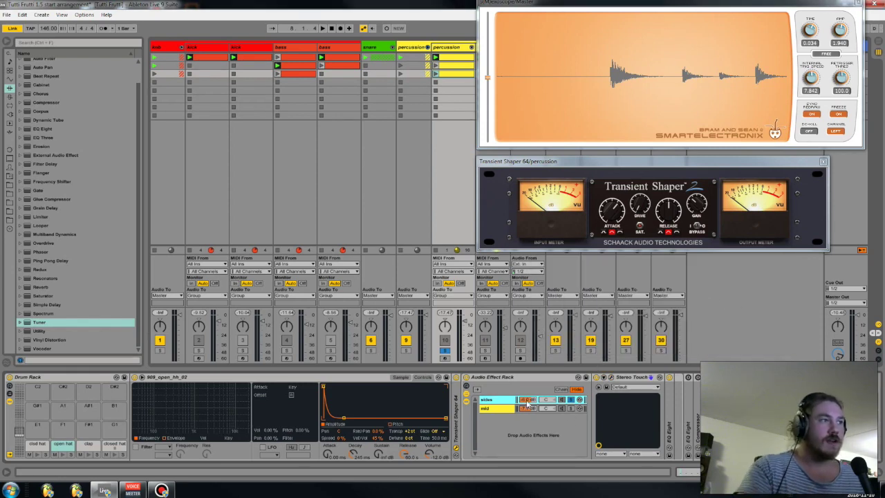
Step: Insert an EQ Eight at the start of the sides chain, turn off bands 2 and 3, and set a high-frequency gain of 2.00 dB
drag(40, 129, 596, 413)
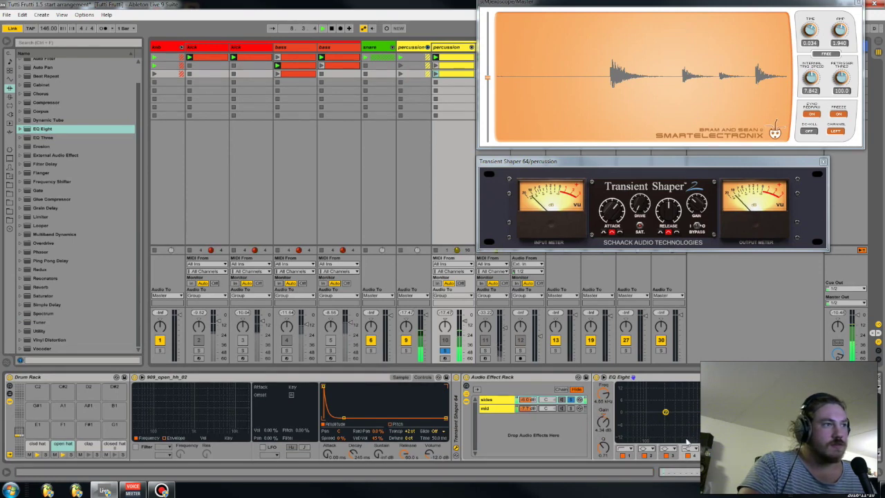
click(643, 451)
click(666, 453)
click(643, 455)
click(618, 432)
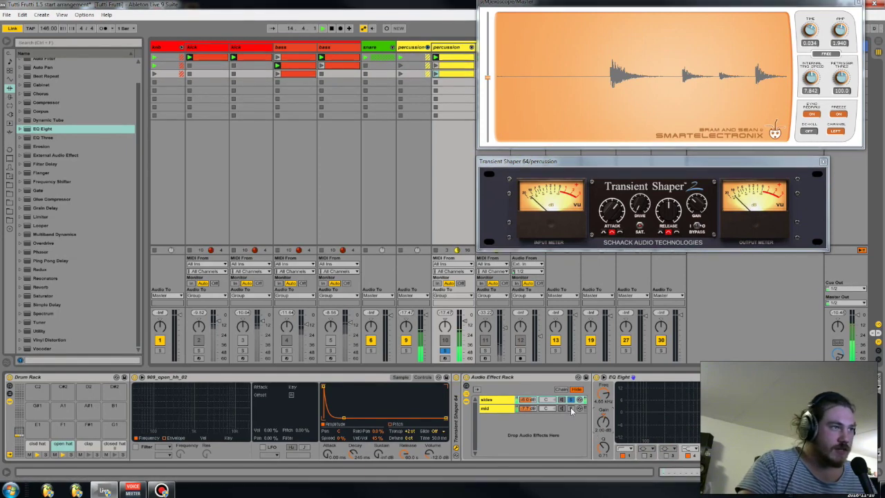
Step: Solo the mid chain, insert an EQ Eight on it, and raise its low-cut band to about 534 Hz
click(502, 407)
drag(50, 129, 562, 413)
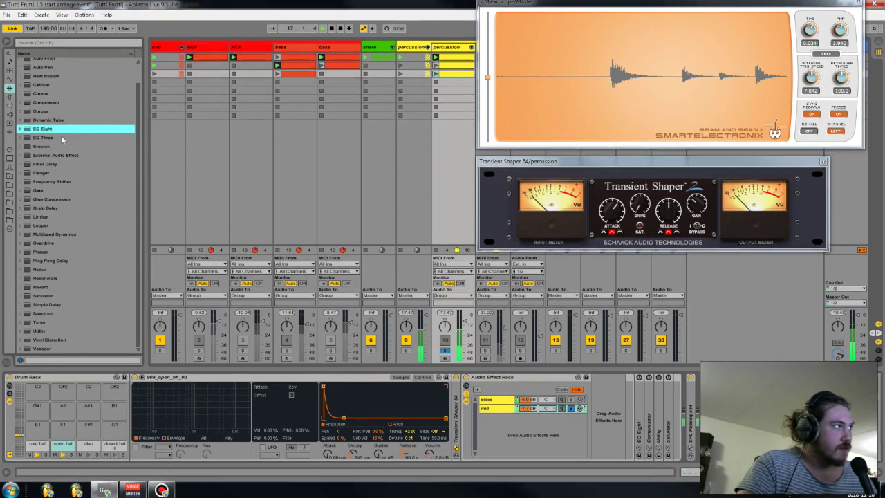
drag(355, 232, 598, 466)
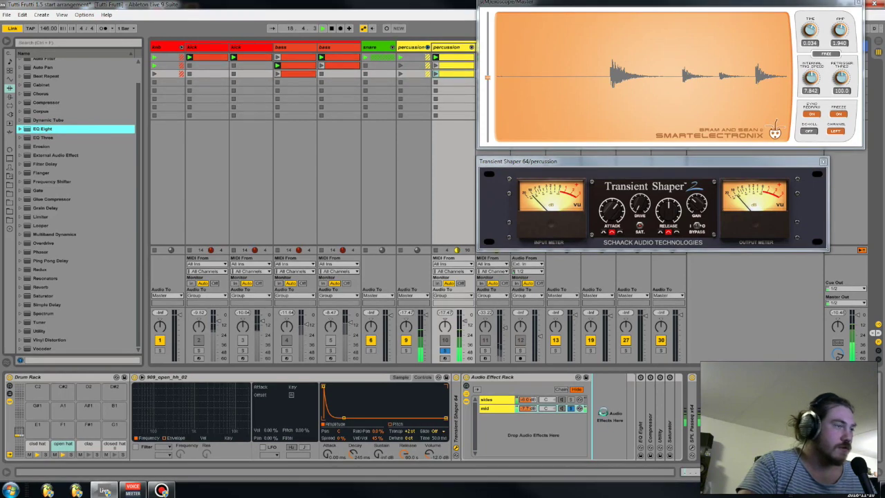
drag(602, 413, 601, 412)
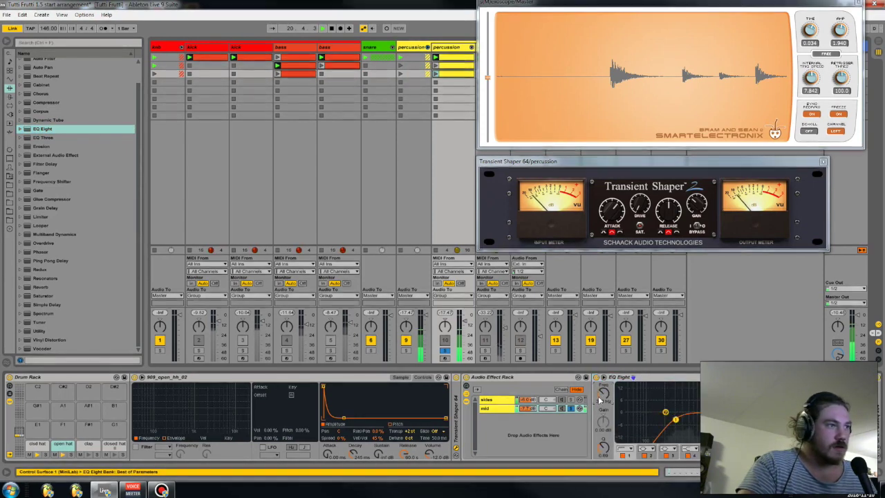
drag(598, 395, 598, 380)
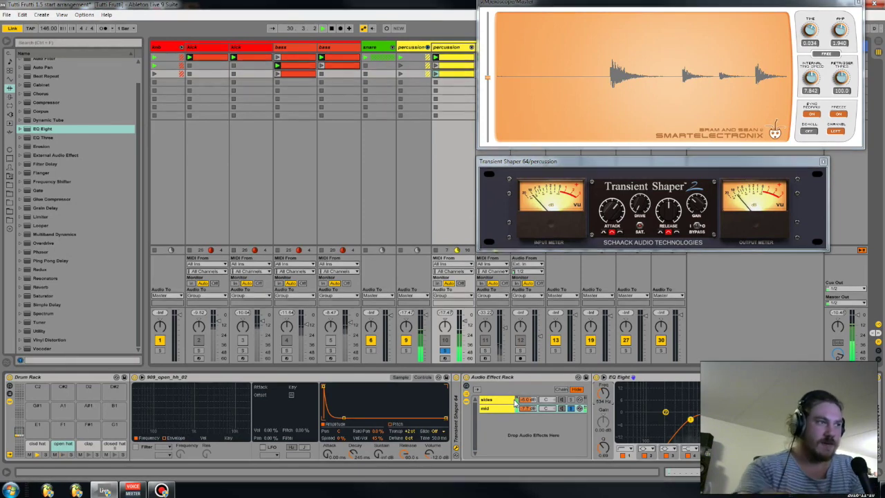
Step: Turn off bands 2 and 3 of the mid chain's EQ Eight, set the low cut to 658 Hz, and bypass-compare the EQ
click(645, 456)
click(645, 456)
click(667, 454)
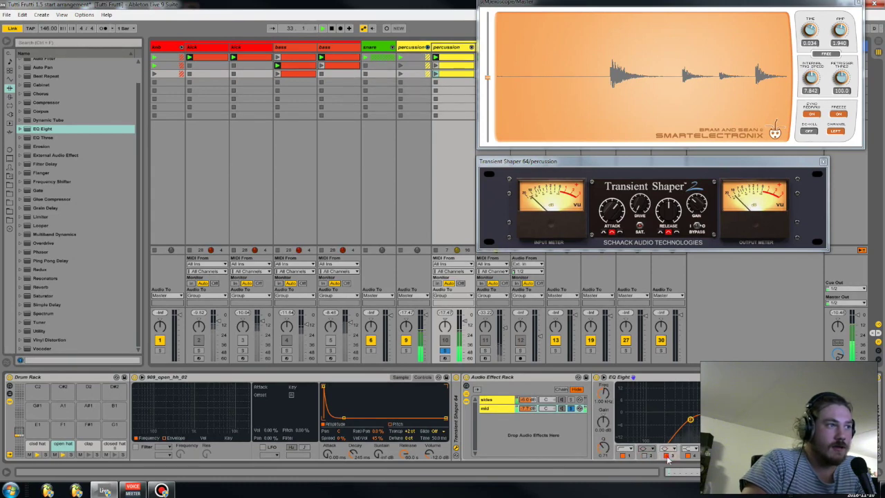
drag(689, 420, 696, 419)
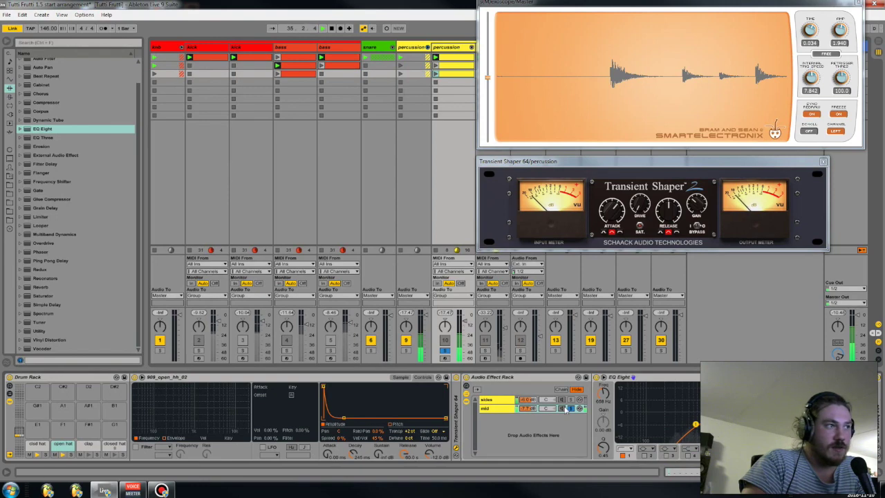
click(595, 376)
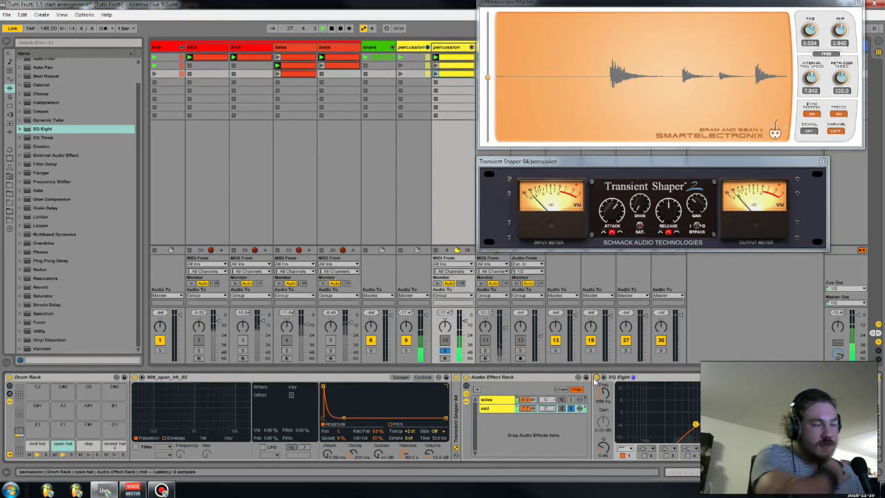
click(596, 377)
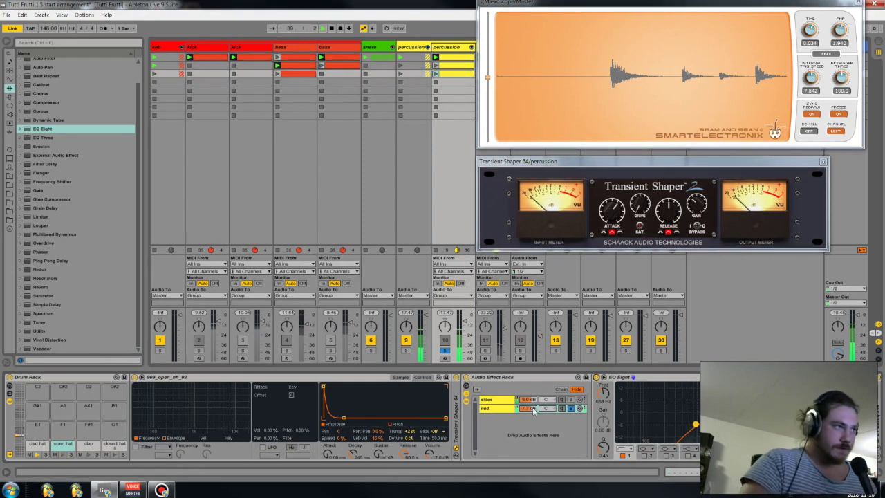
Step: Set the sides chain to -5.0 dB and the mid chain to -5.7 dB while bypass-comparing the rack, and unsolo the mid chain
click(503, 403)
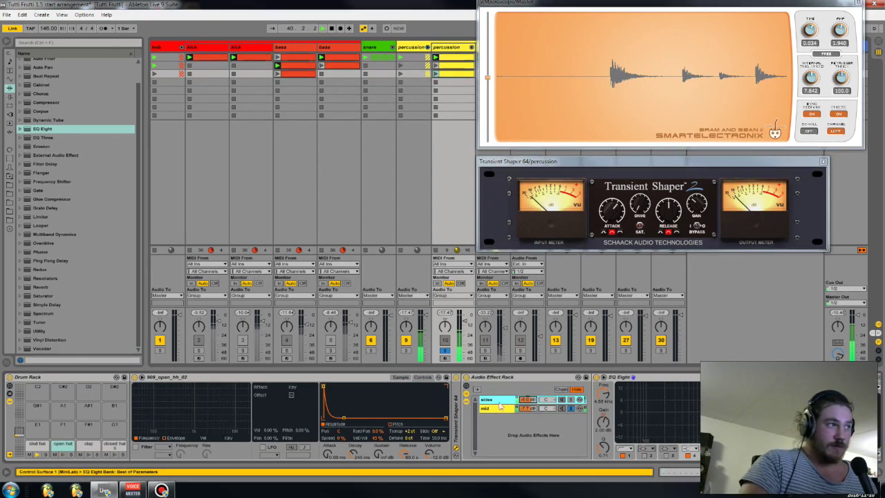
click(467, 378)
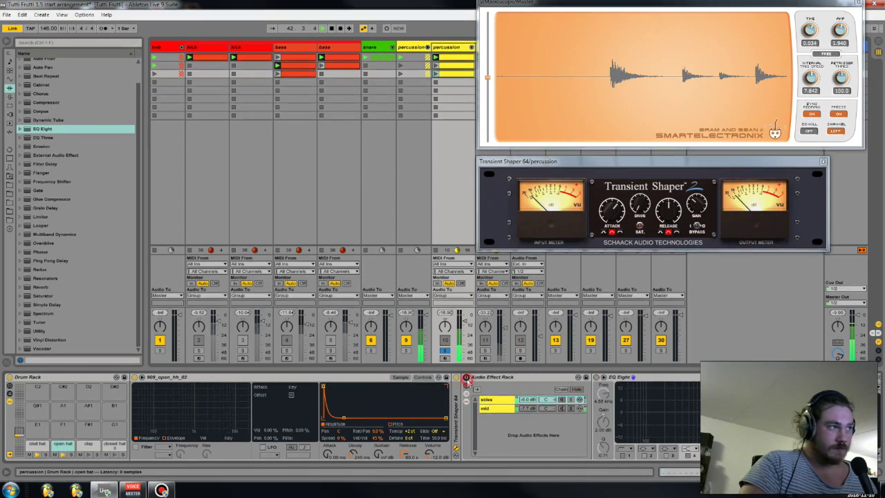
click(466, 378)
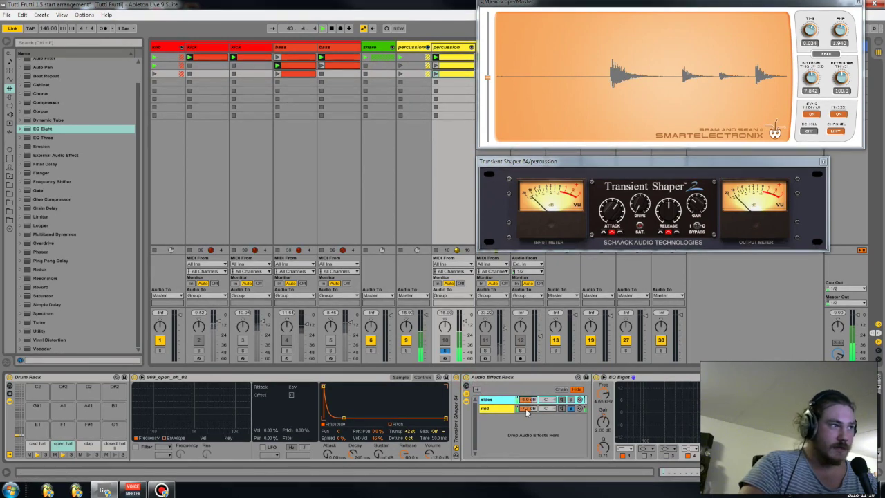
drag(526, 409, 527, 404)
click(467, 378)
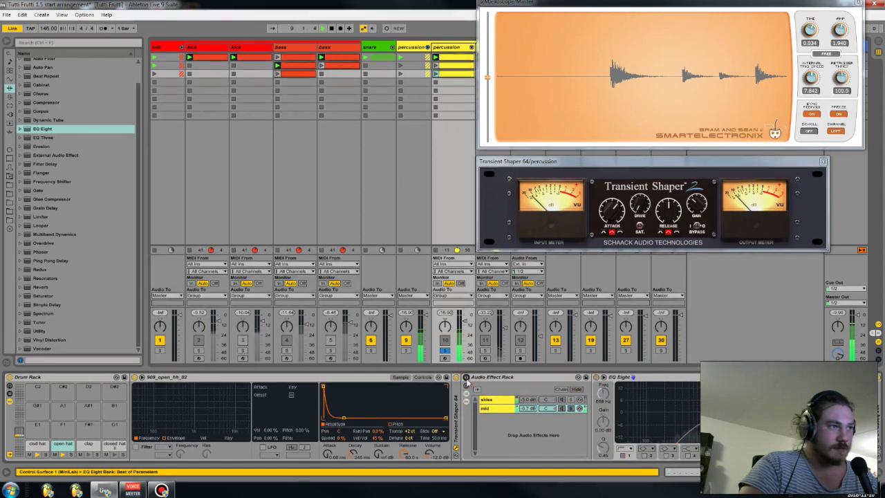
click(467, 378)
click(532, 409)
click(466, 383)
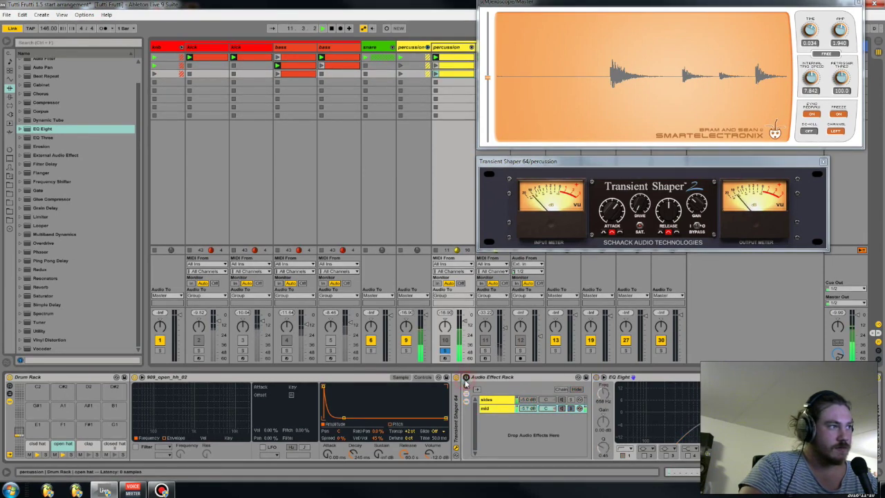
click(538, 410)
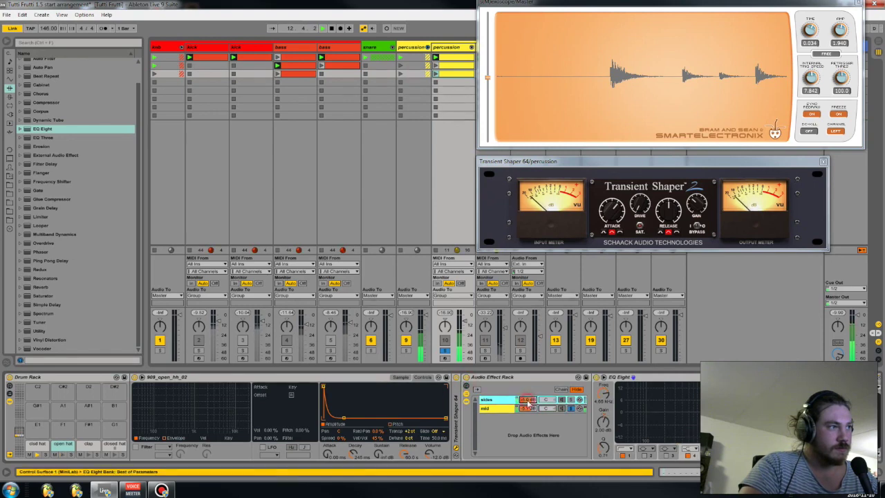
click(571, 409)
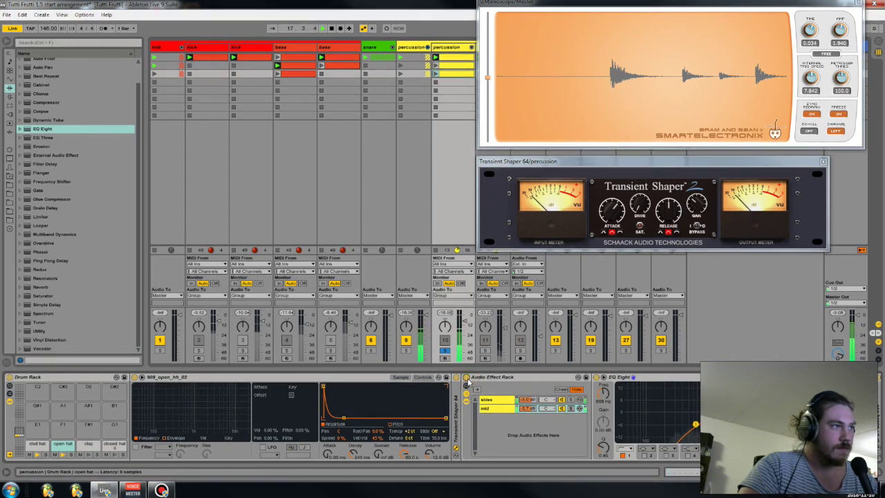
Step: Set the low cut of the sides chain's EQ Eight to 177 Hz and compare the rack against its bypassed sound
click(467, 379)
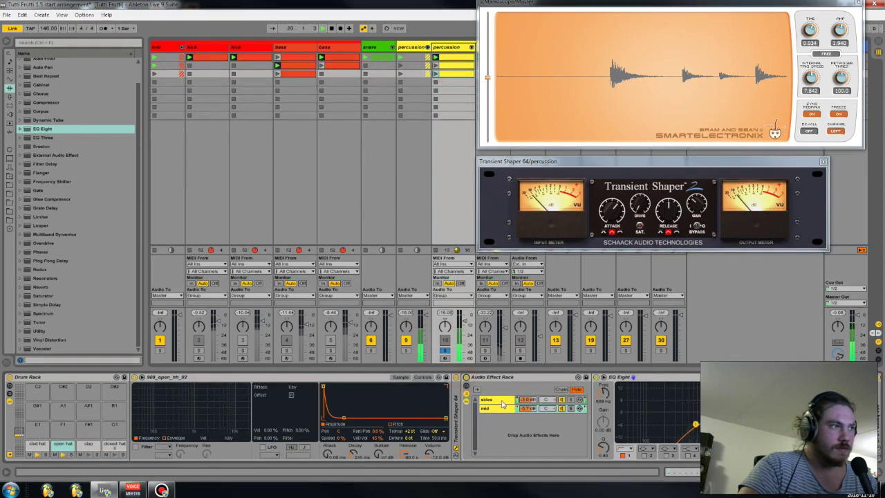
click(467, 379)
drag(712, 417, 663, 419)
click(466, 377)
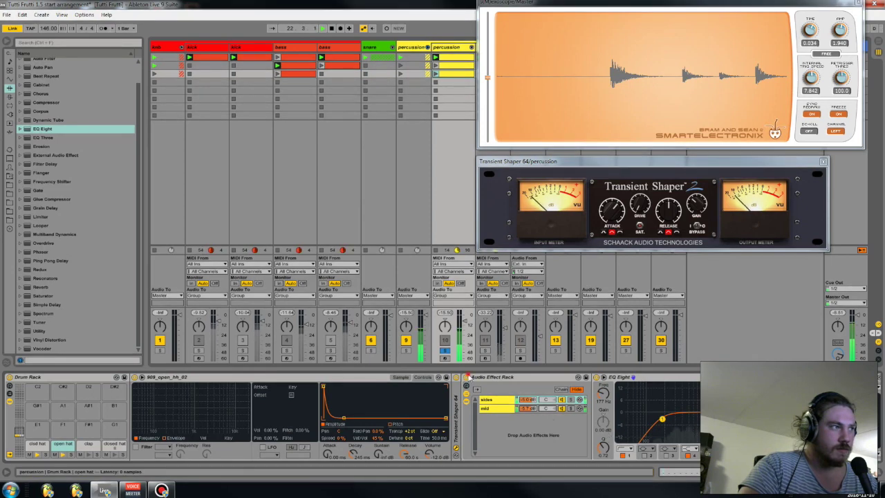
Step: Collapse the Audio Effect Rack, then turn on the open hat's EQ Eight and place it ahead of the Transient Shaper
click(467, 377)
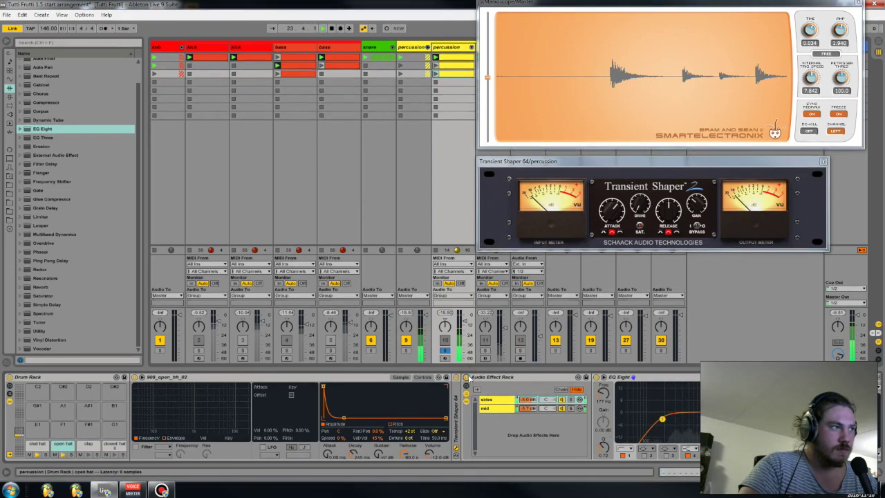
double_click(501, 378)
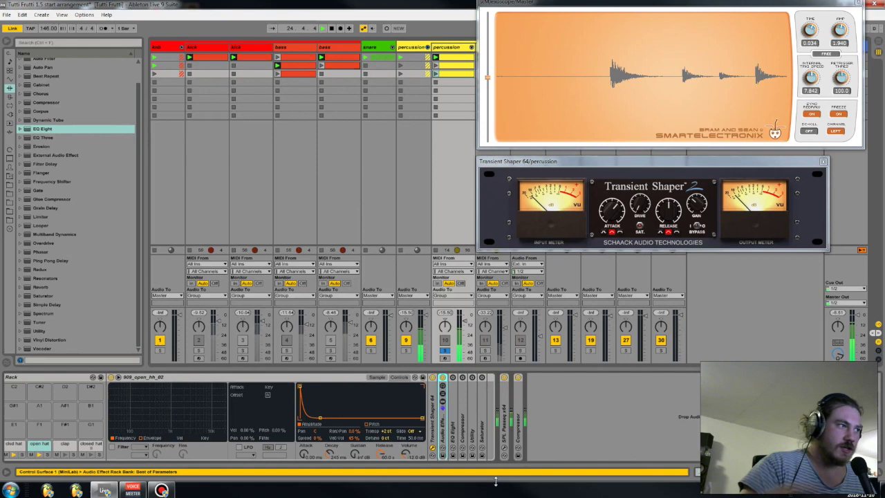
double_click(453, 408)
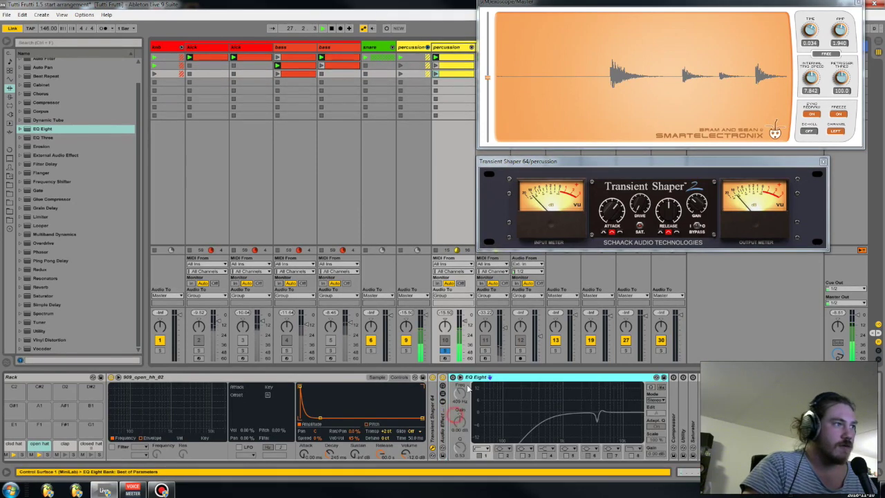
click(453, 377)
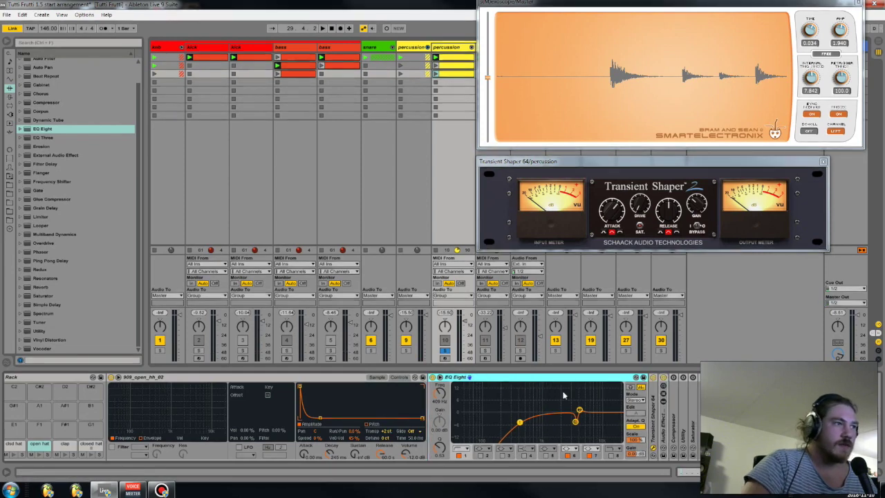
click(683, 422)
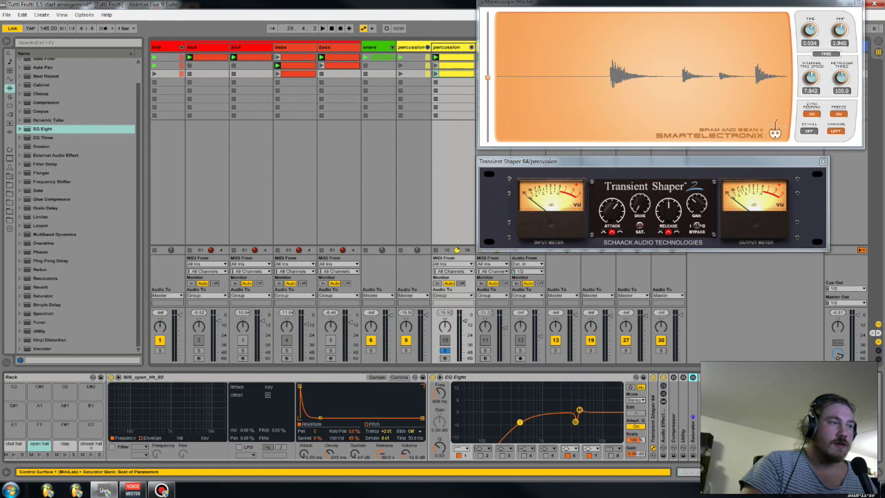
click(566, 379)
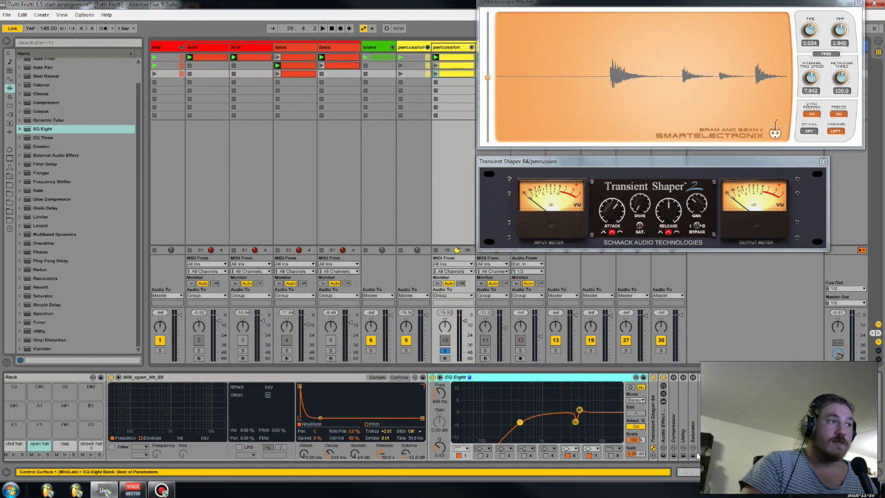
click(664, 437)
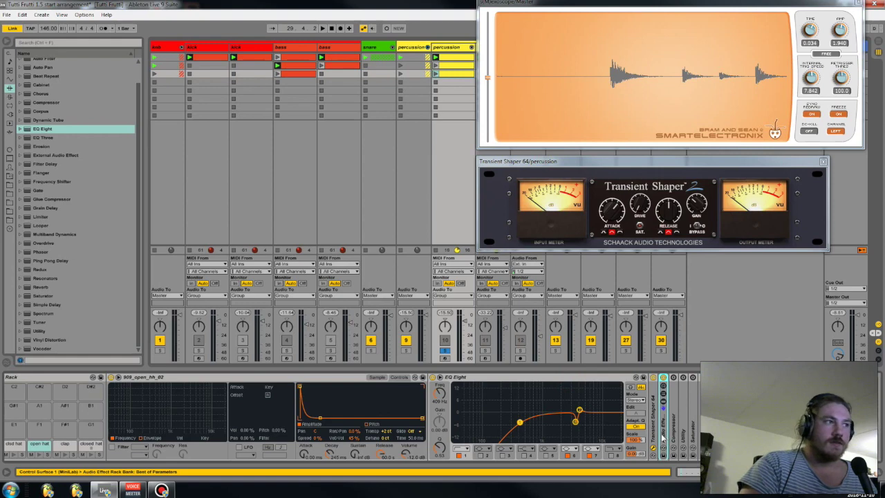
click(612, 412)
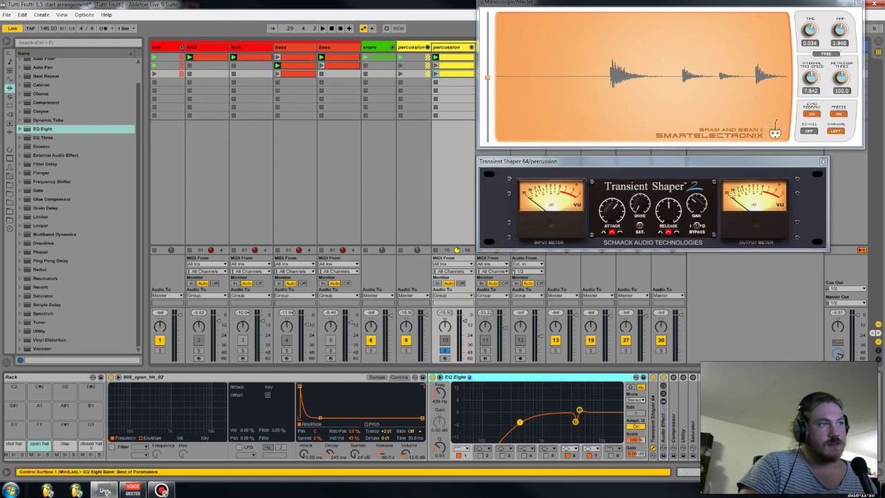
click(654, 435)
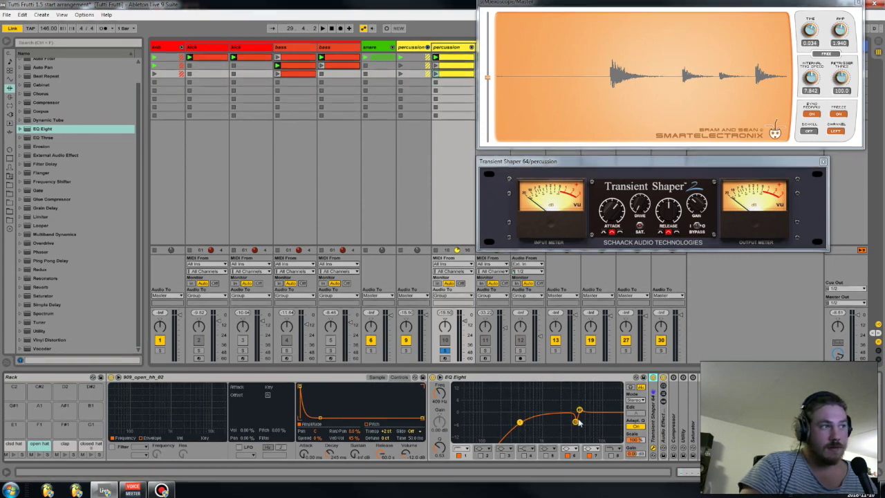
click(568, 379)
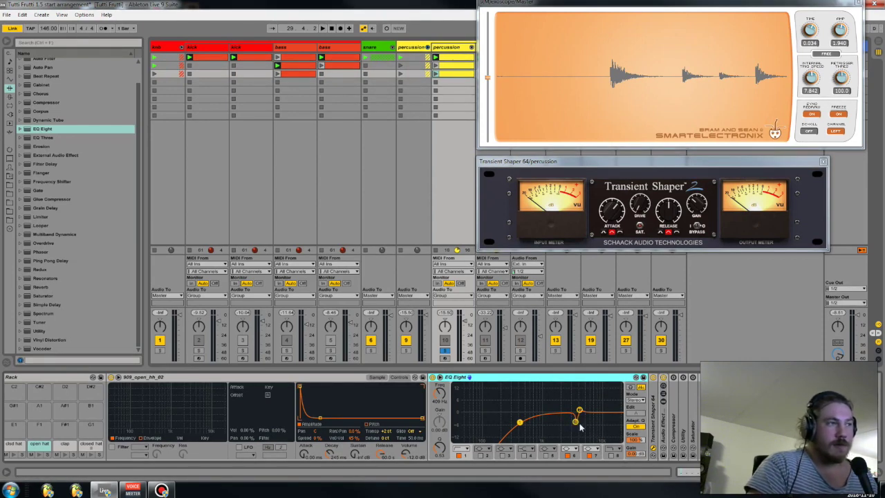
click(653, 429)
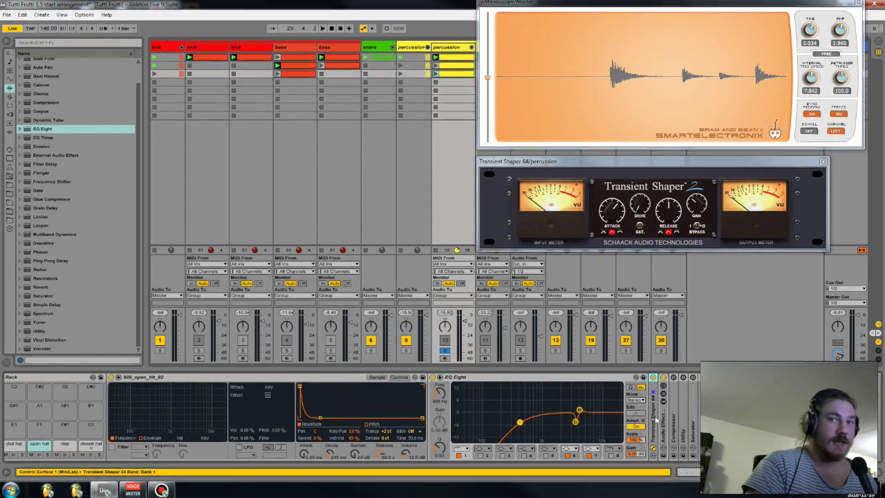
click(612, 377)
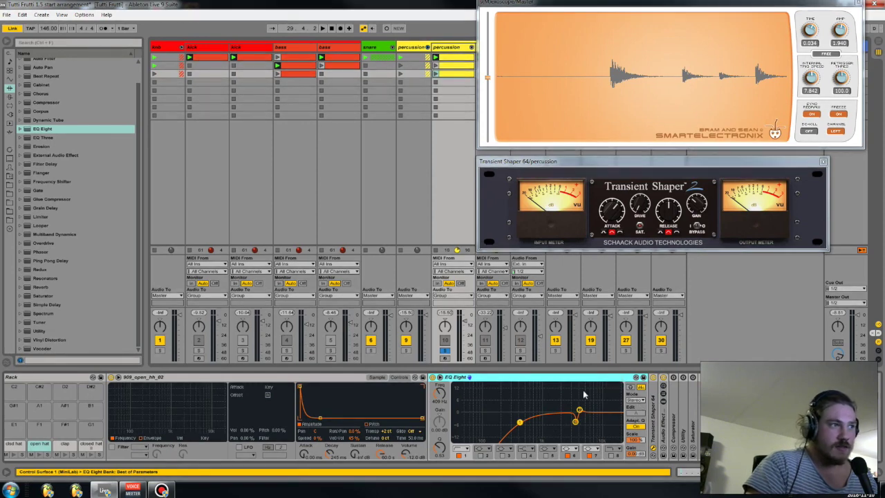
click(653, 427)
Step: Audition the soloed percussion track and expand the open hat's EQ Eight into its large display
key(space)
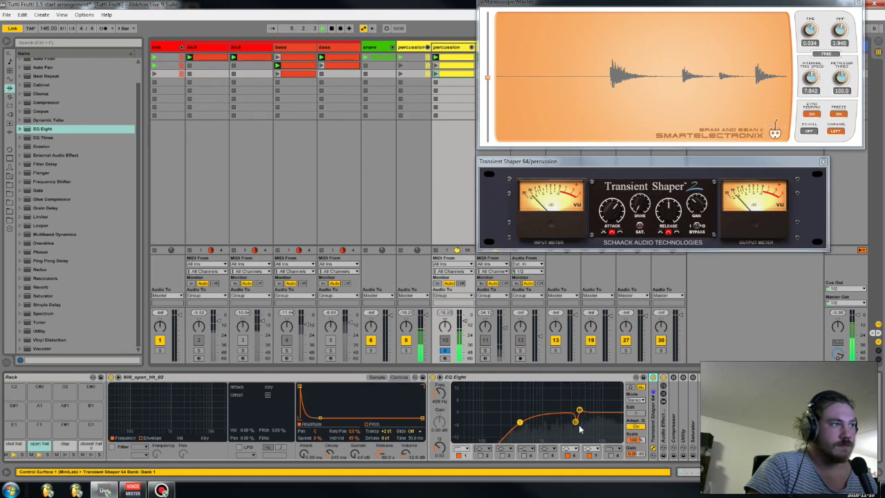
key(space)
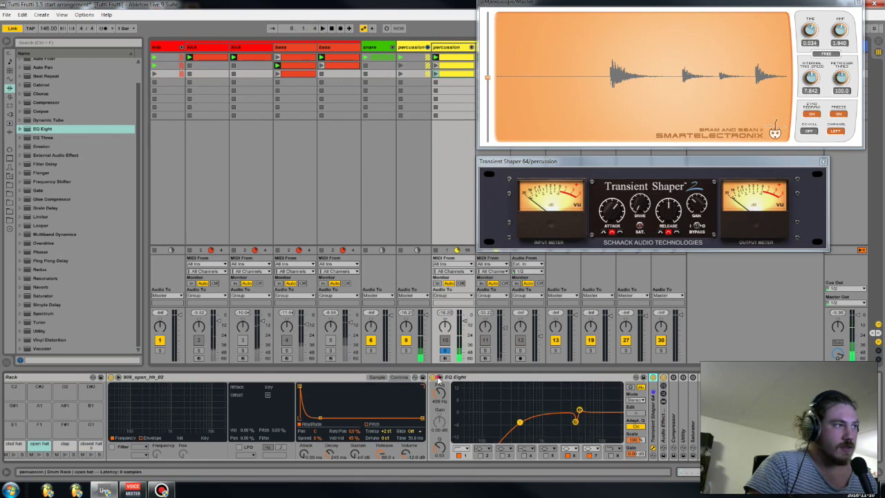
click(439, 377)
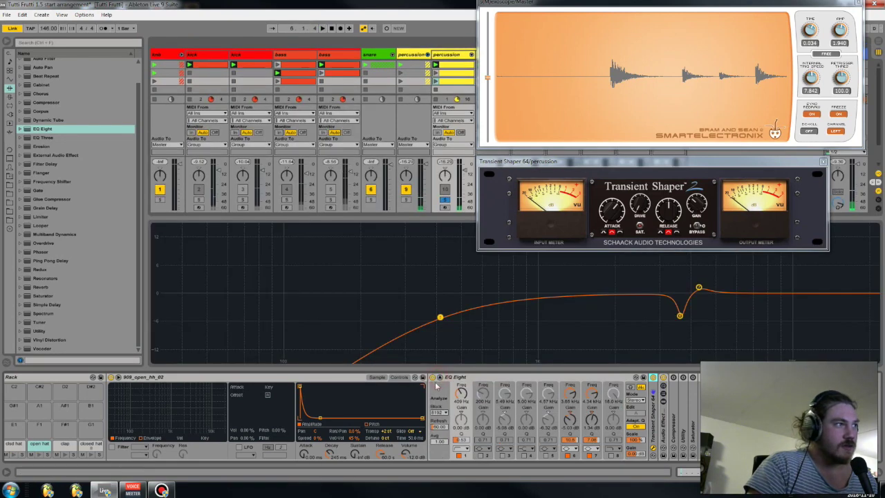
Step: Turn off bands 6 and 7 of the EQ Eight and close the Transient Shaper window
click(569, 456)
click(589, 456)
click(568, 456)
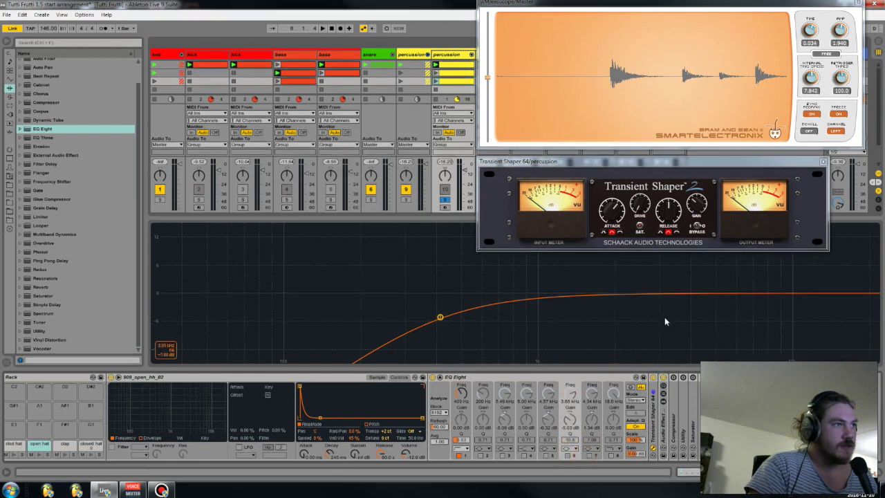
click(823, 163)
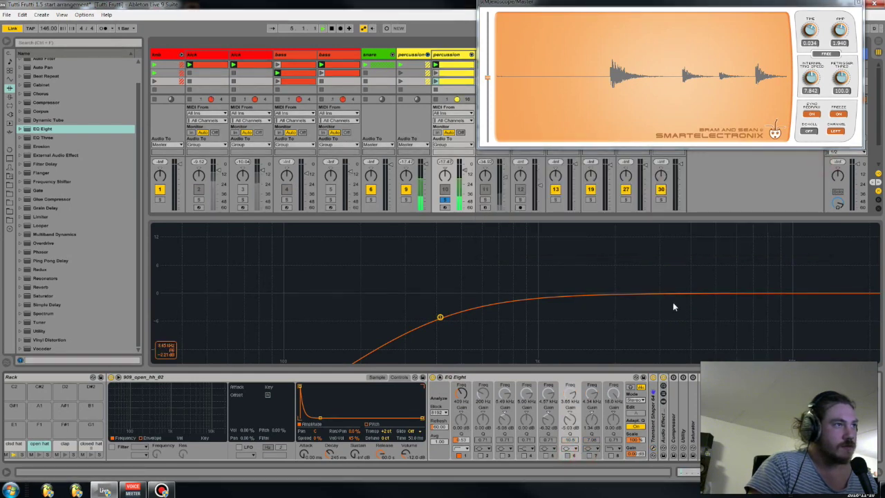
Step: Compare the soloed open hat with EQ Eight bands 6 and 7 switched on and off during playback
click(570, 455)
click(567, 456)
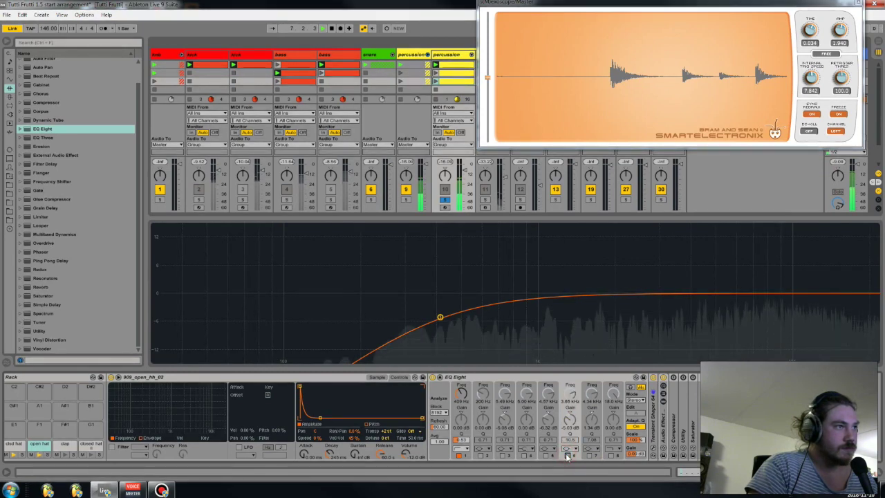
click(567, 455)
click(546, 456)
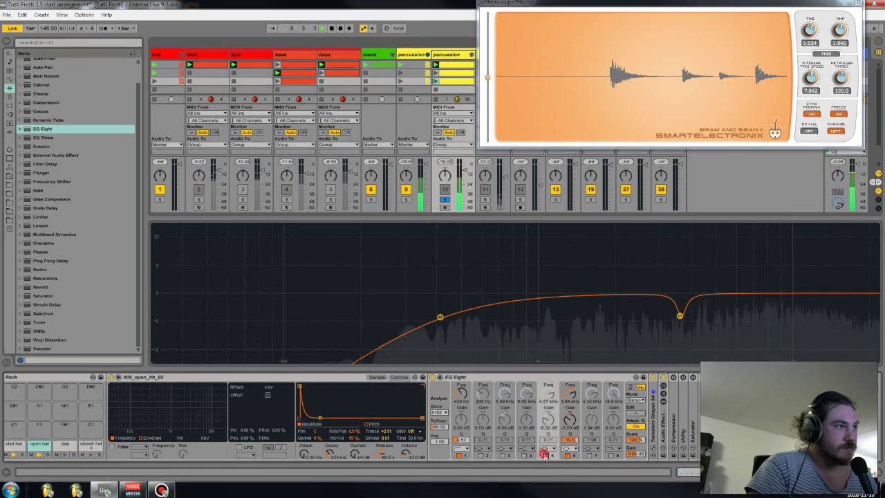
click(546, 455)
click(589, 455)
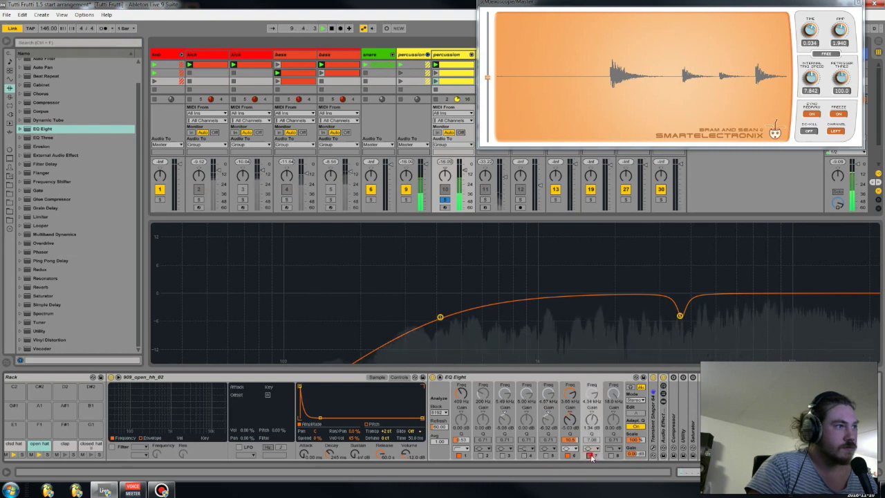
click(590, 456)
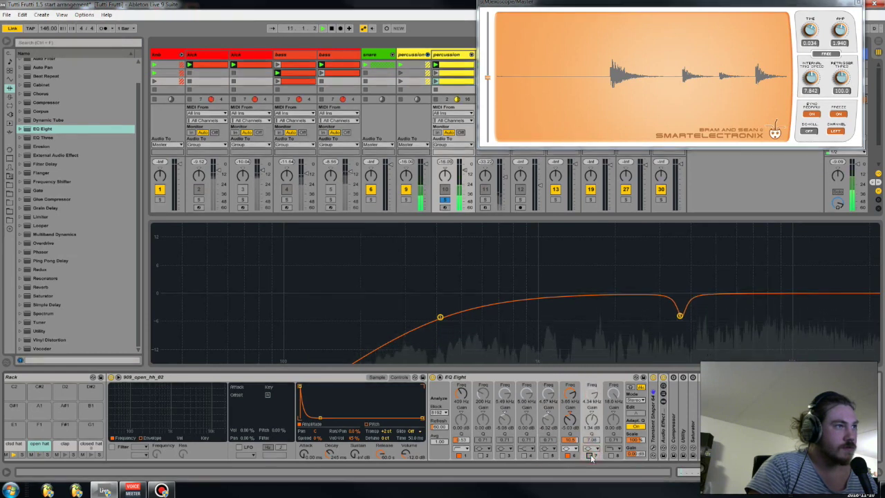
click(569, 455)
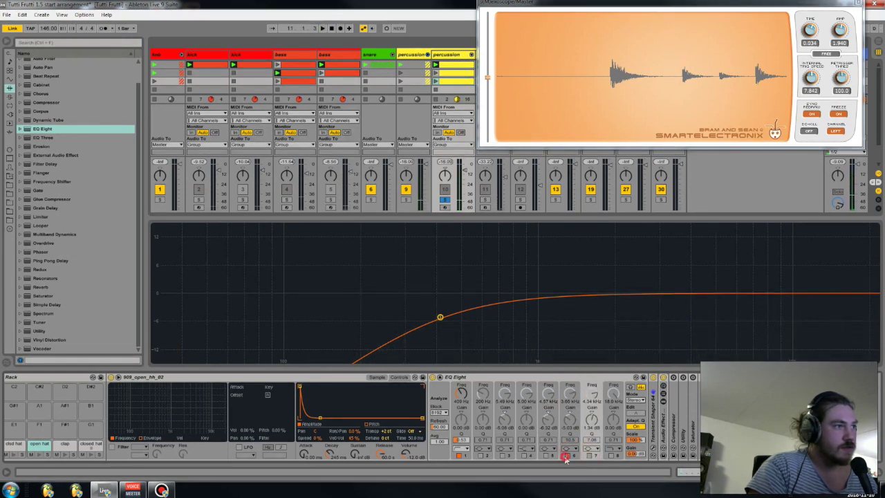
Step: Audition the open hat with only the low cut active, then turn EQ Eight bands 6 and 7 back on
key(space)
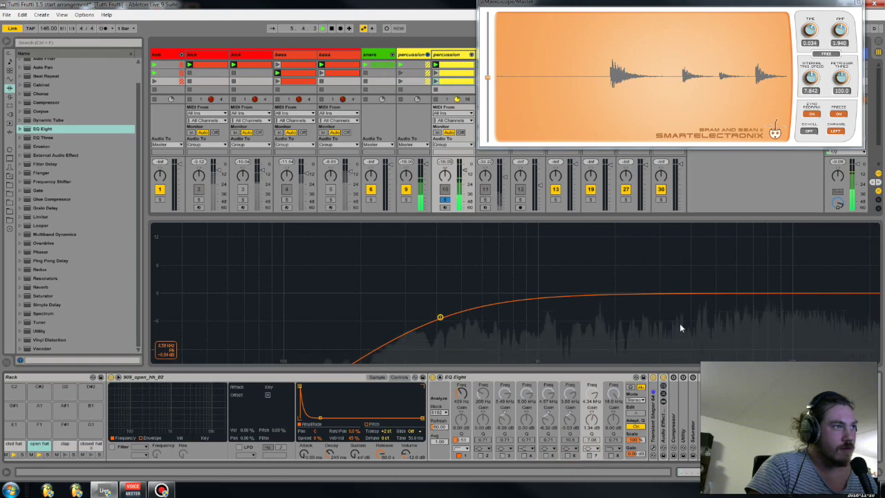
key(space)
click(569, 455)
click(590, 455)
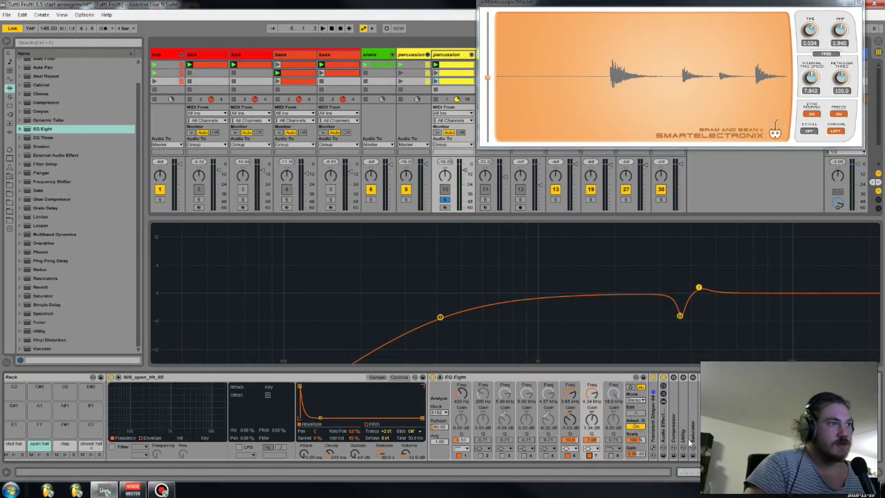
Step: Unsolo the percussion track and compare EQ Eight bands 6 and 7 on and off in the full mix
click(445, 200)
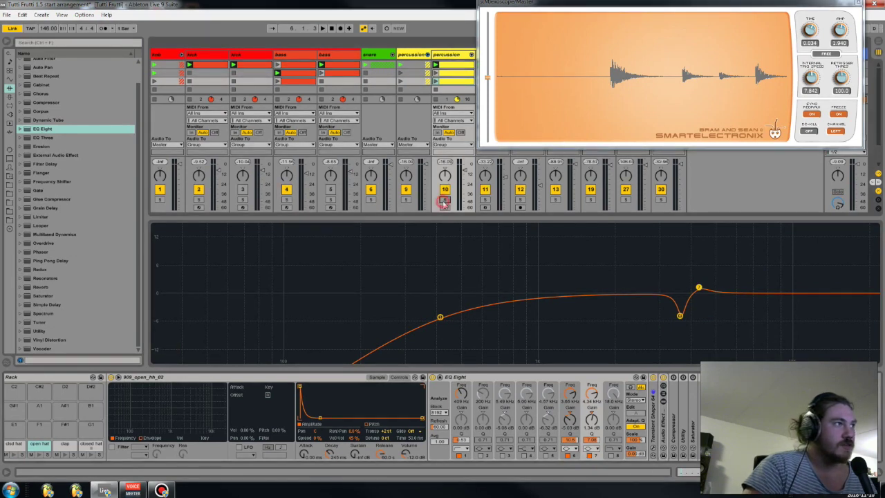
key(space)
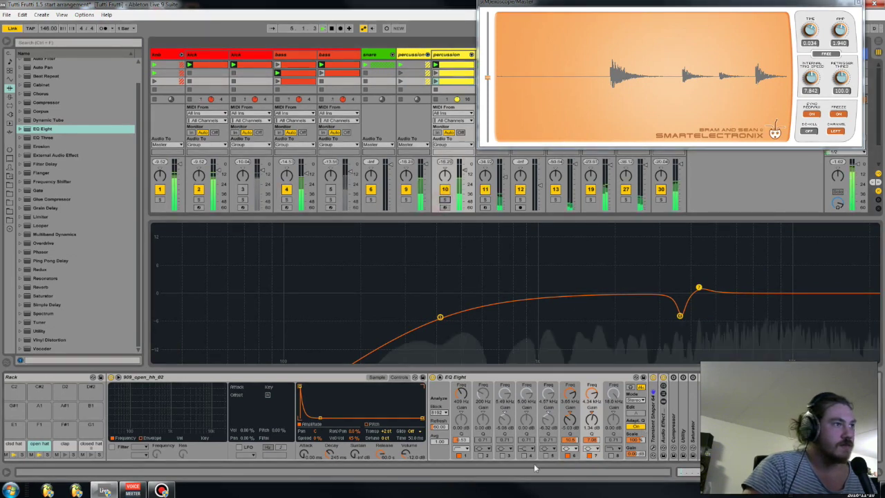
click(569, 456)
click(588, 455)
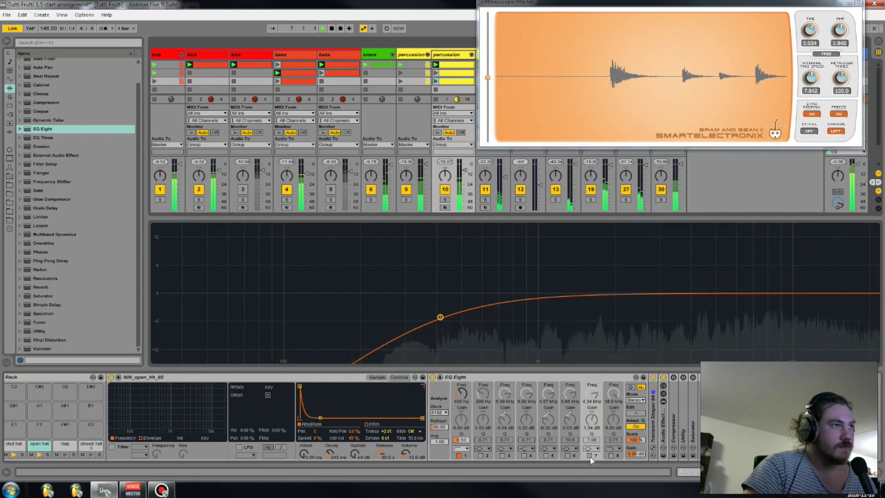
click(588, 456)
click(569, 455)
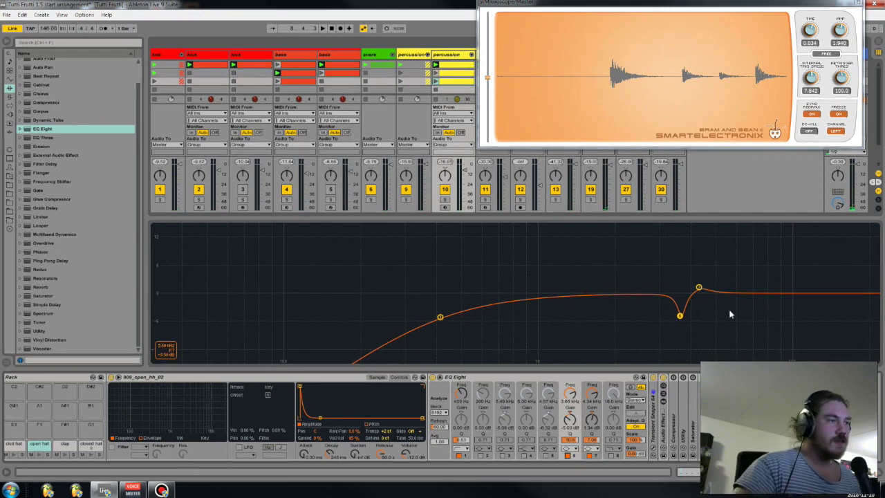
Step: Collapse the EQ Eight and move it behind the Audio Effect Rack in the open hat's device chain
double_click(616, 376)
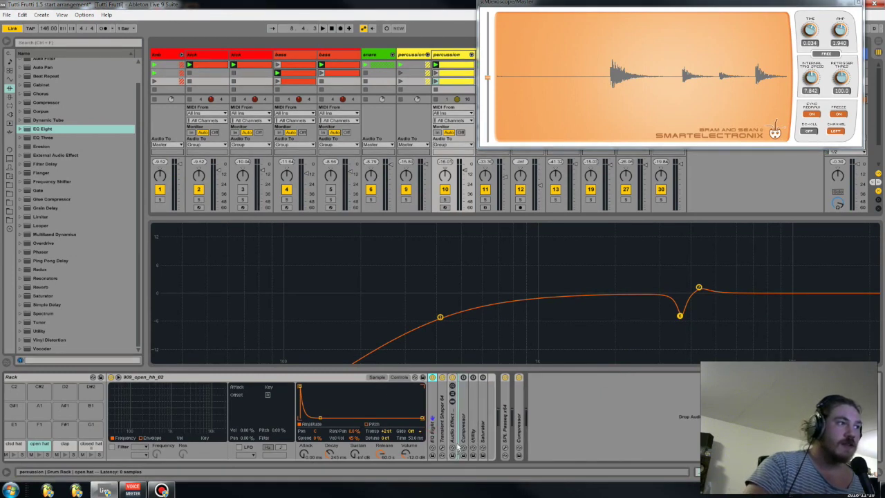
drag(433, 423, 446, 436)
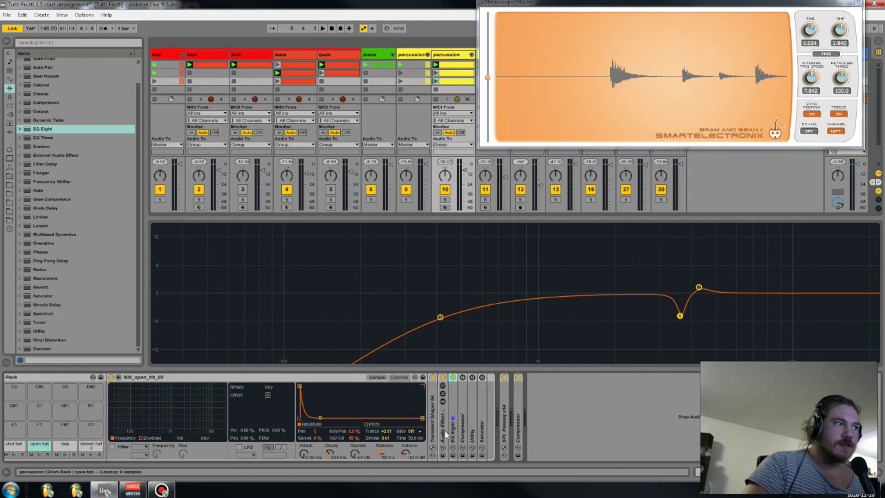
click(442, 425)
click(434, 434)
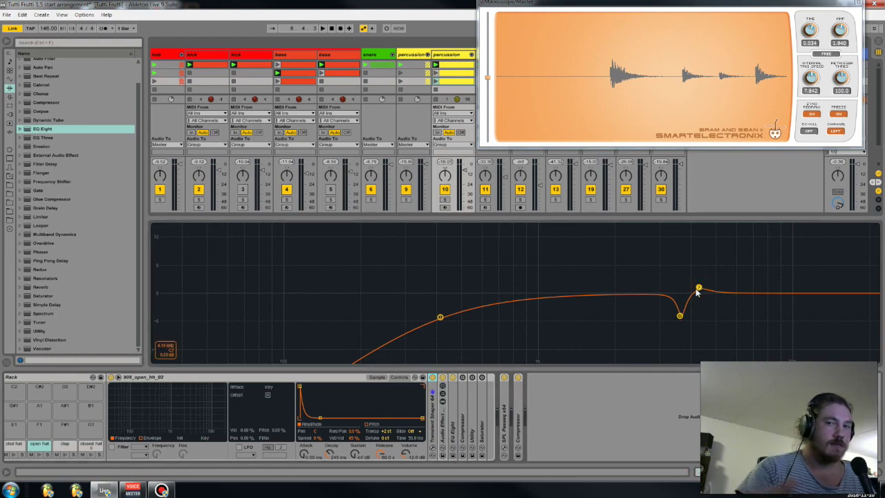
Step: Play the full mix and compare the open hat's EQ Eight against its bypassed sound
key(space)
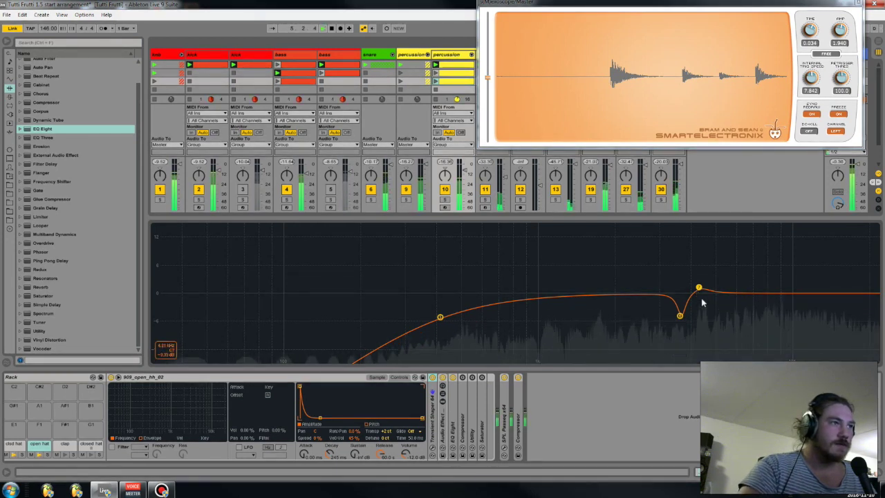
click(453, 378)
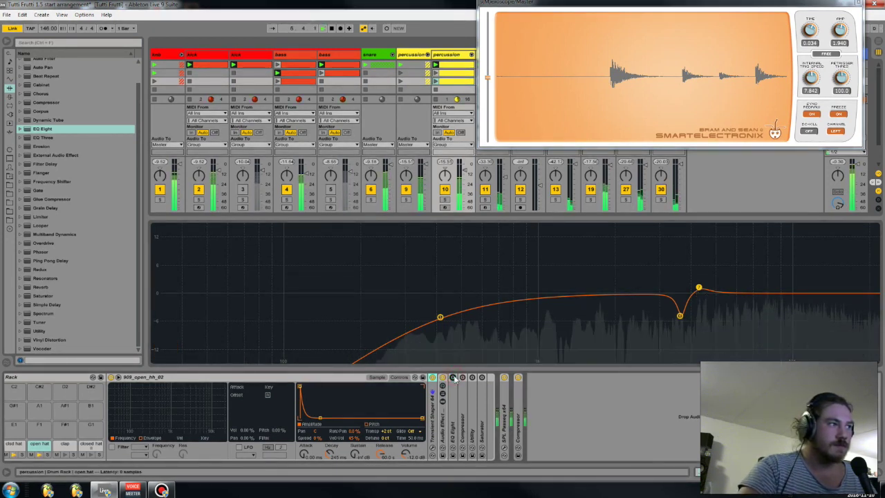
click(452, 378)
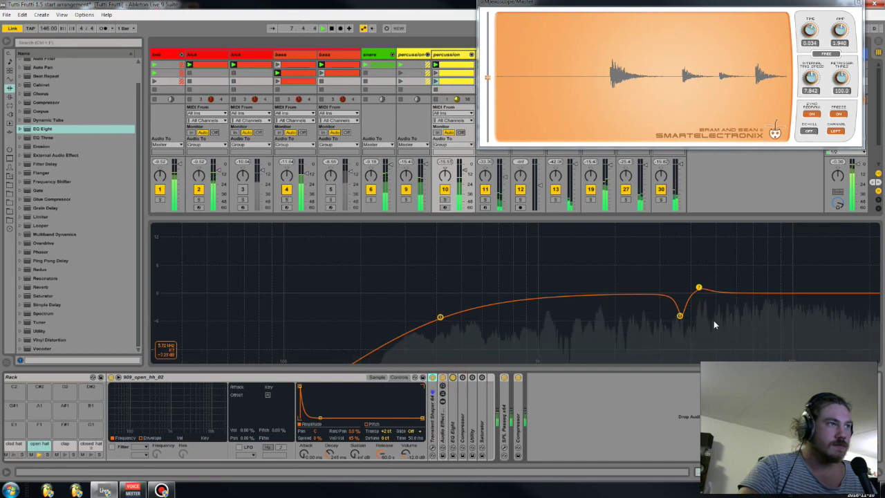
Step: Expand the open hat's Compressor and switch it on, with its sidechain fed from the snare
double_click(459, 431)
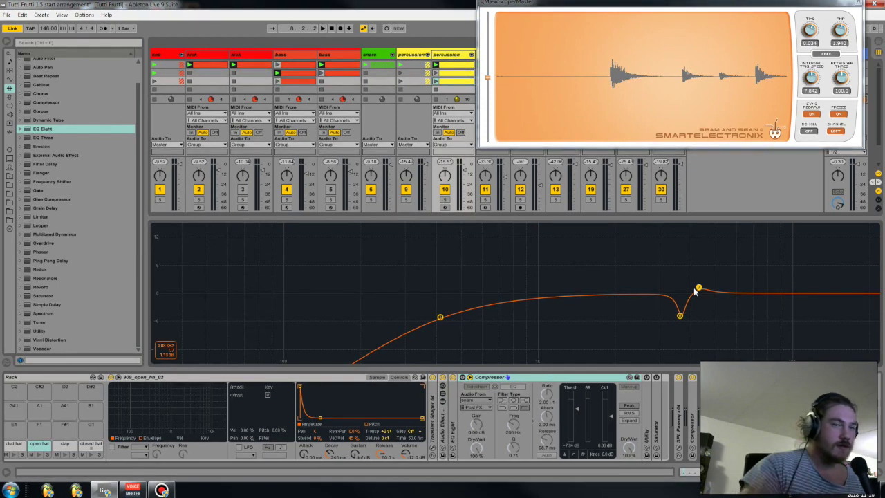
click(470, 384)
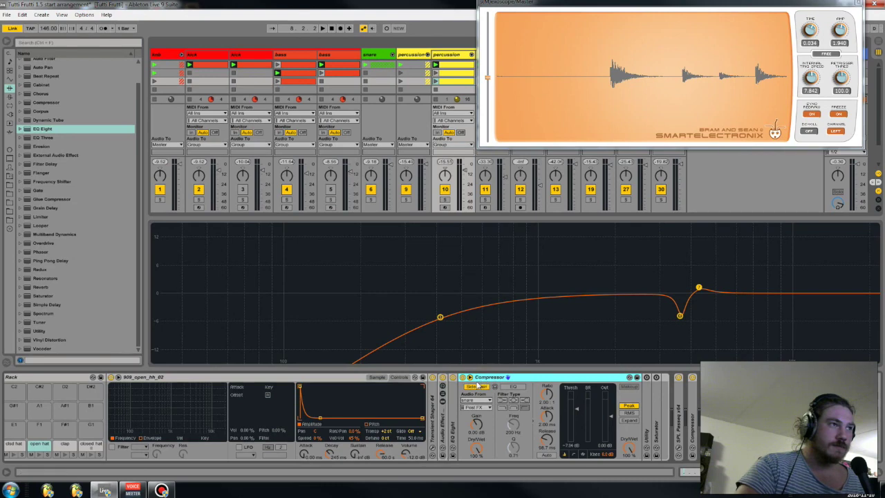
click(480, 387)
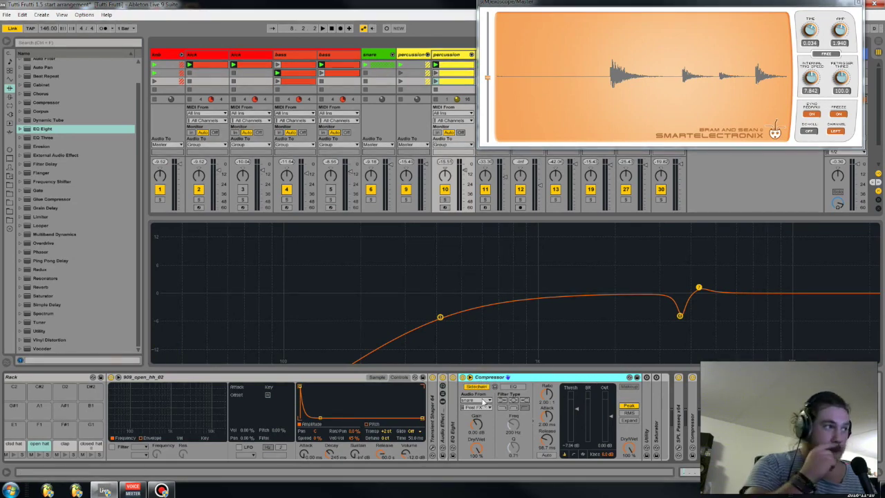
Step: Check the placement of the open hat notes in the percussion clip and return to the device chain
key(shift+Tab)
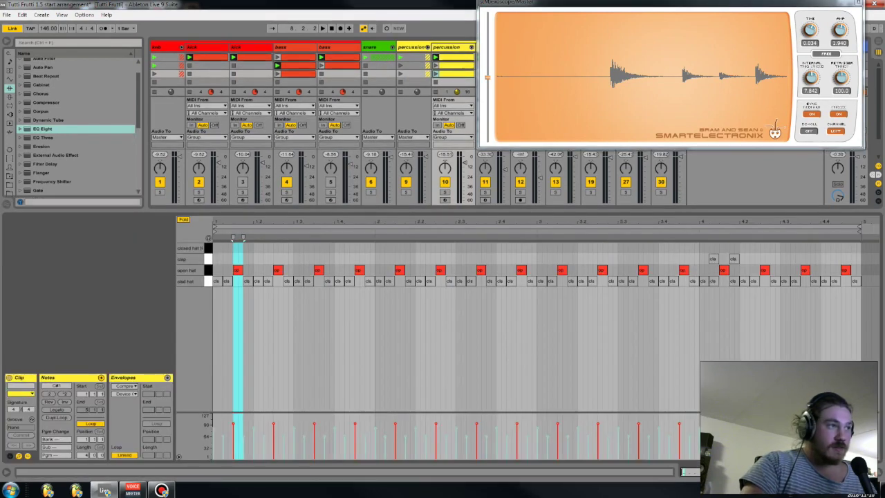
click(262, 256)
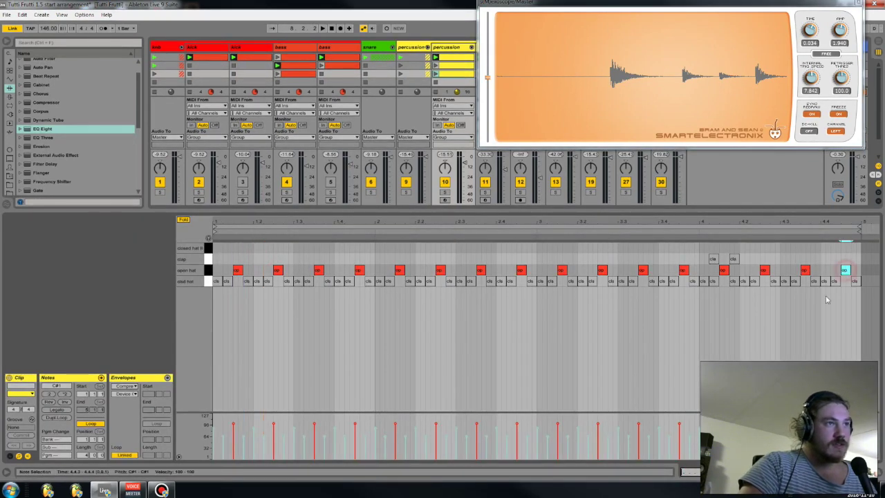
click(540, 271)
click(562, 270)
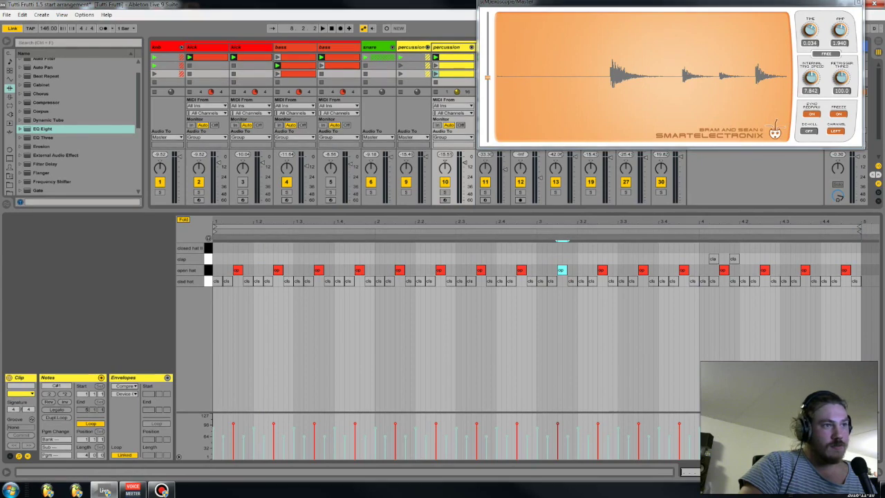
key(shift+Tab)
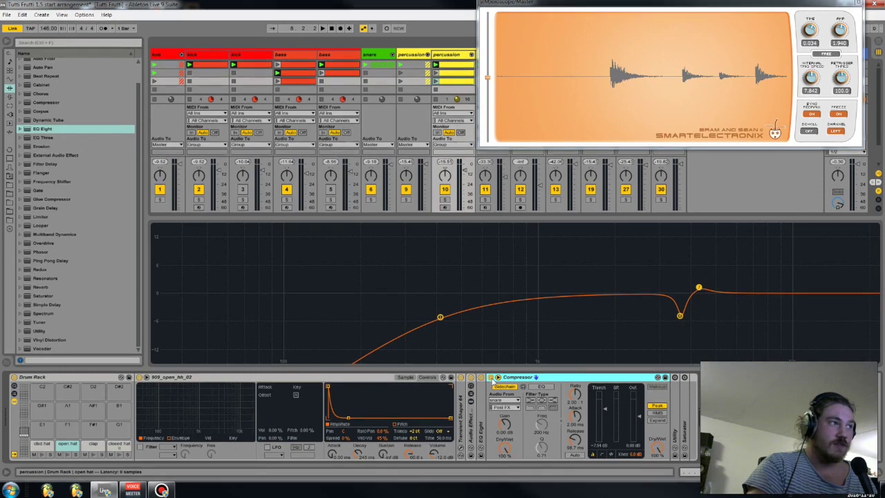
Step: Play the full mix with the open hat's Compressor active, expand the Utility device and audition the mix again
key(space)
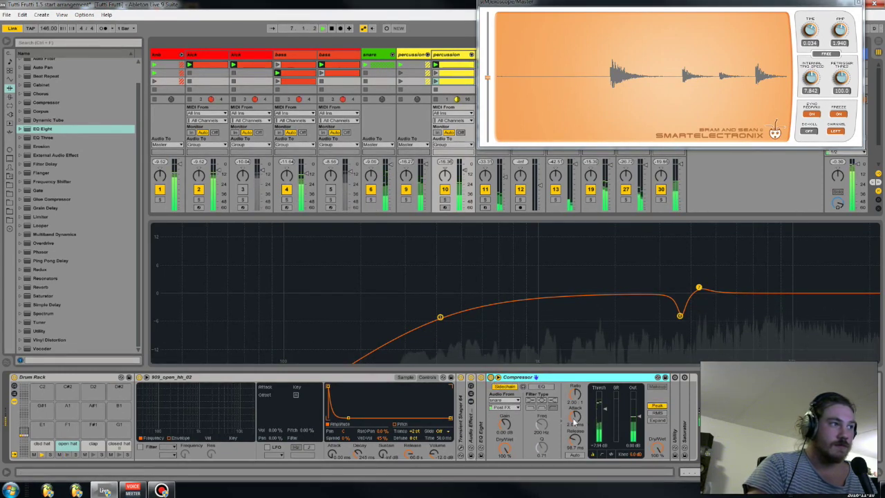
key(space)
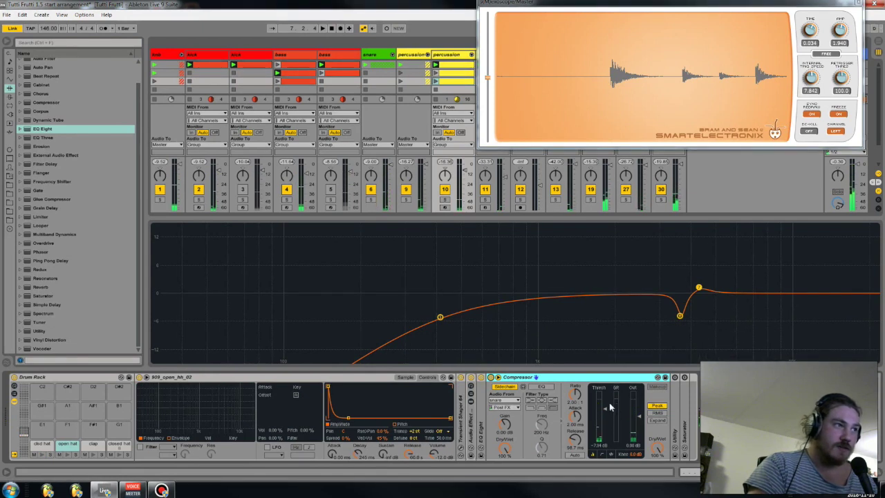
double_click(676, 427)
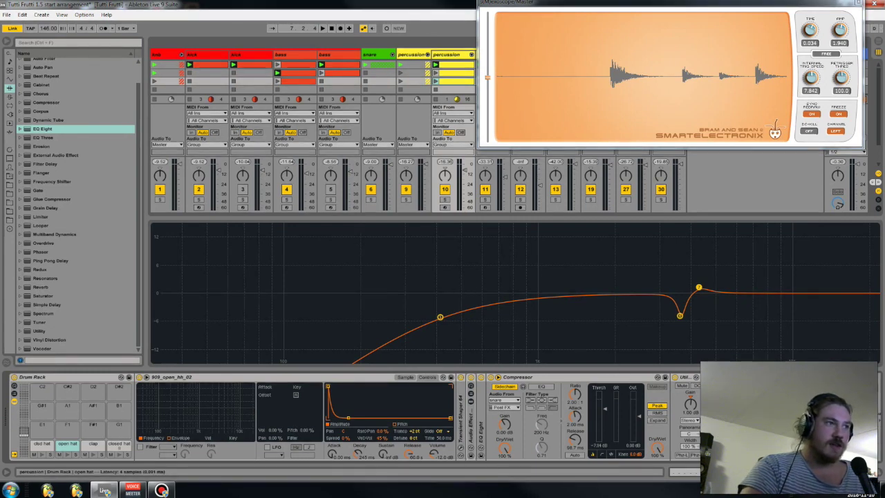
key(space)
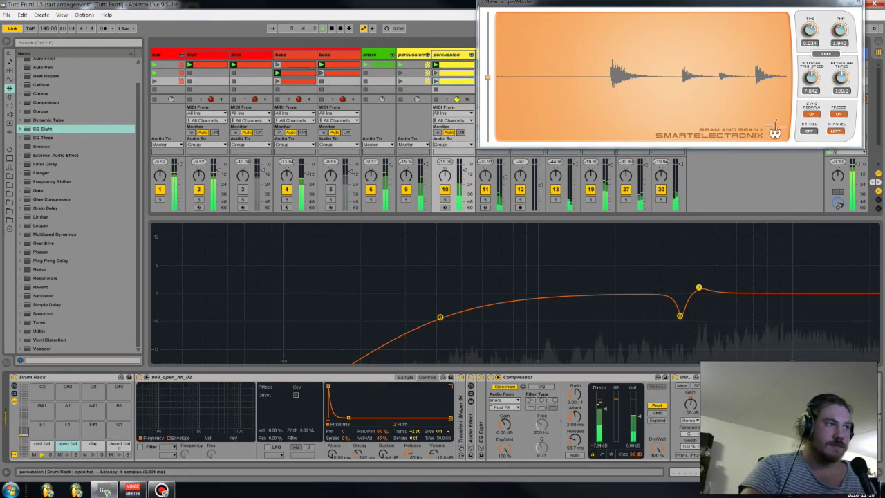
key(space)
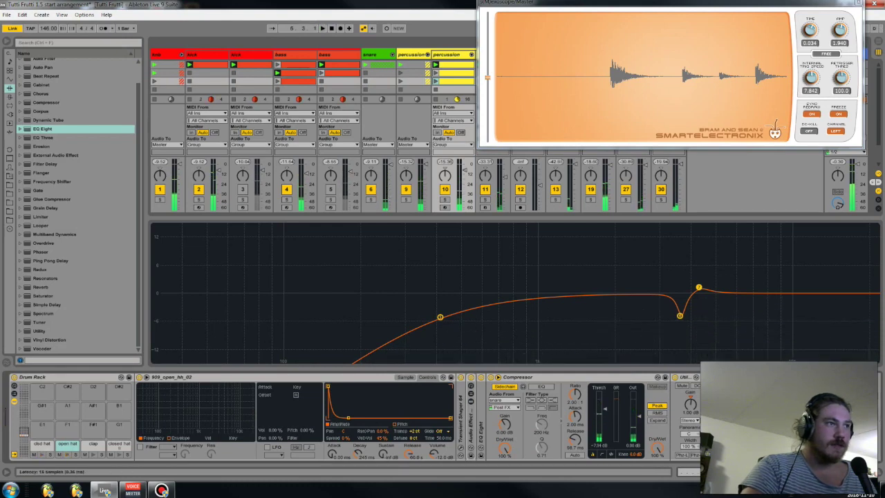
Step: Select the clsd hat pad, switch on its SPL Transient Designer and open the plug-in window clear of the oscilloscope
click(46, 446)
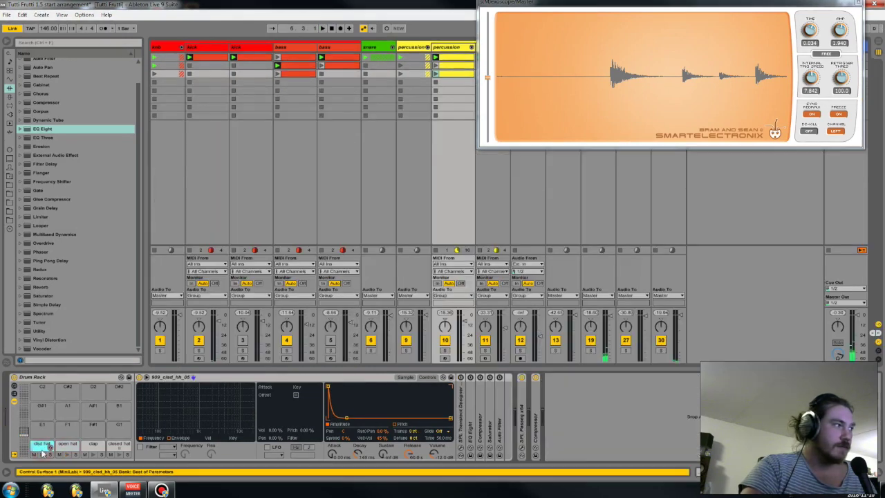
double_click(462, 423)
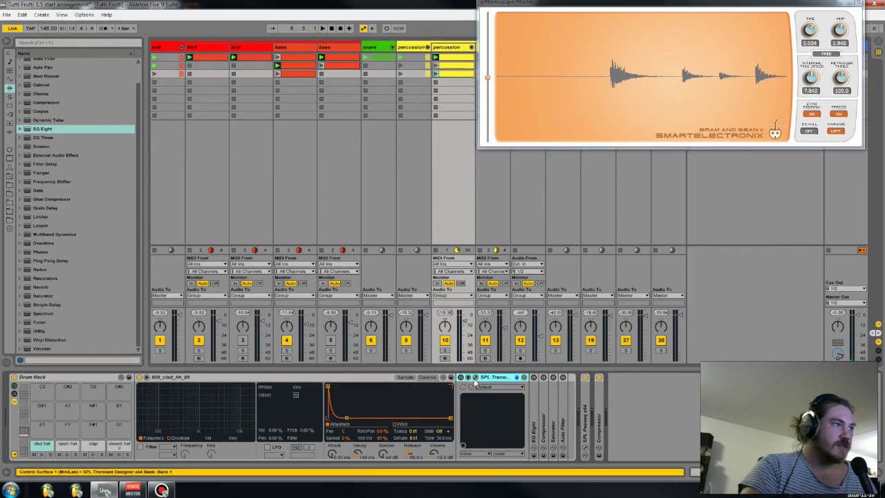
click(466, 392)
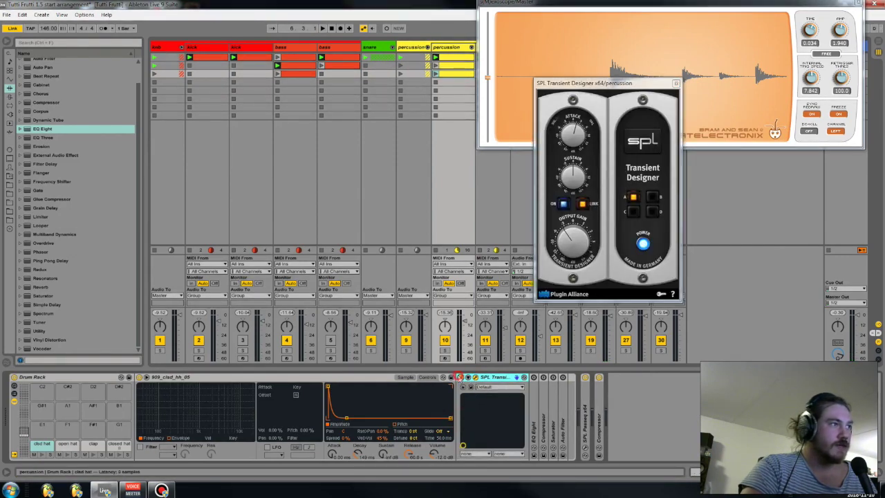
drag(629, 84, 363, 66)
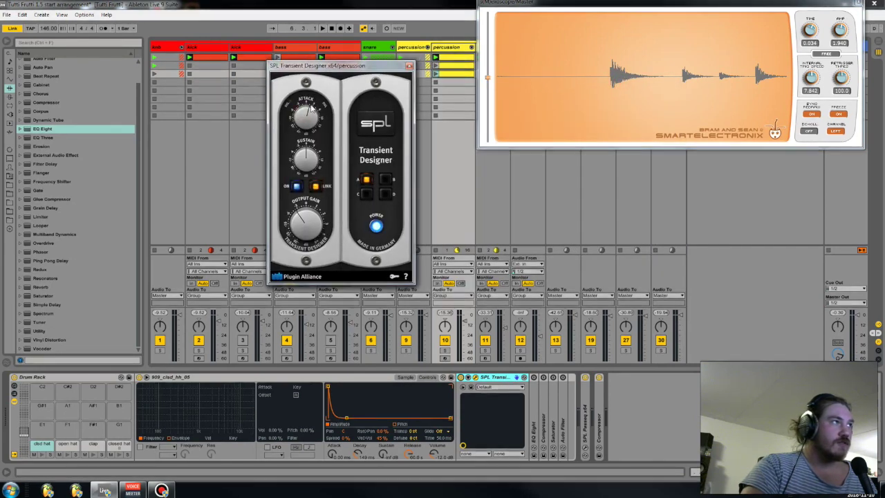
Step: Unfreeze the oscilloscope, solo the percussion track and compare the clsd hat with the Transient Designer on and off
key(space)
click(838, 112)
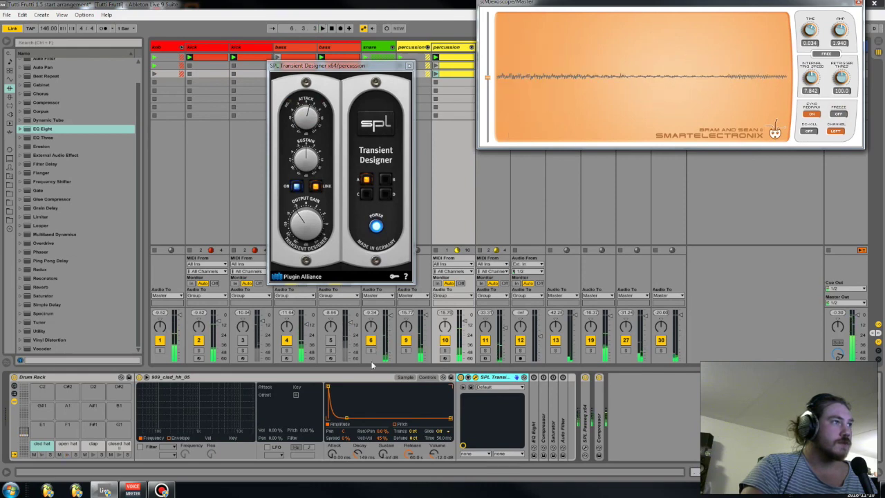
click(445, 350)
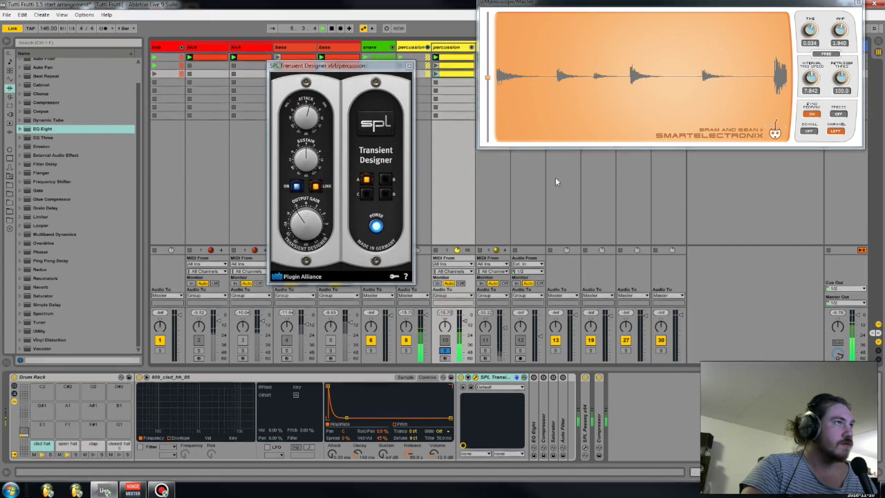
click(460, 377)
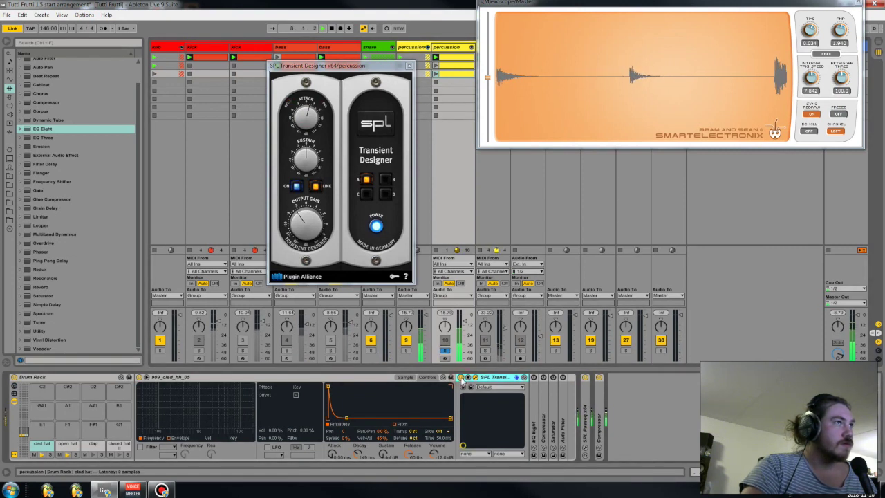
Step: Collapse the clsd hat's Transient Designer device, and expand and activate its EQ Eight
double_click(533, 441)
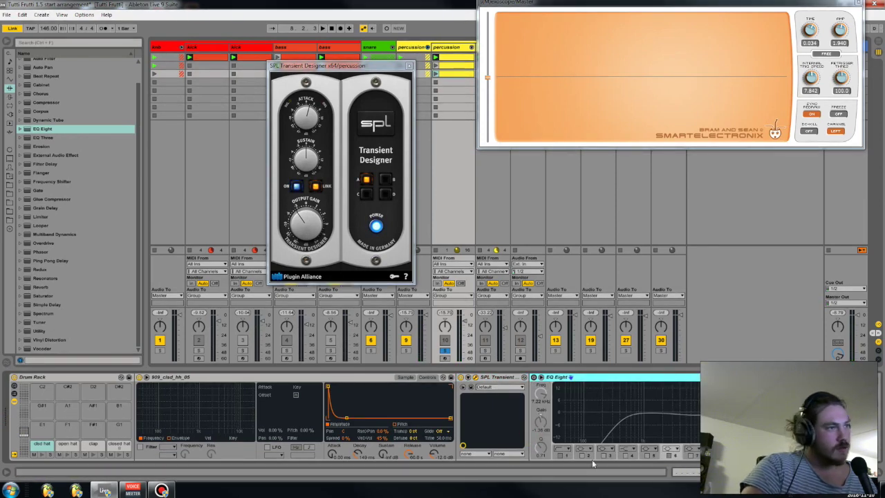
click(699, 418)
click(674, 432)
double_click(690, 377)
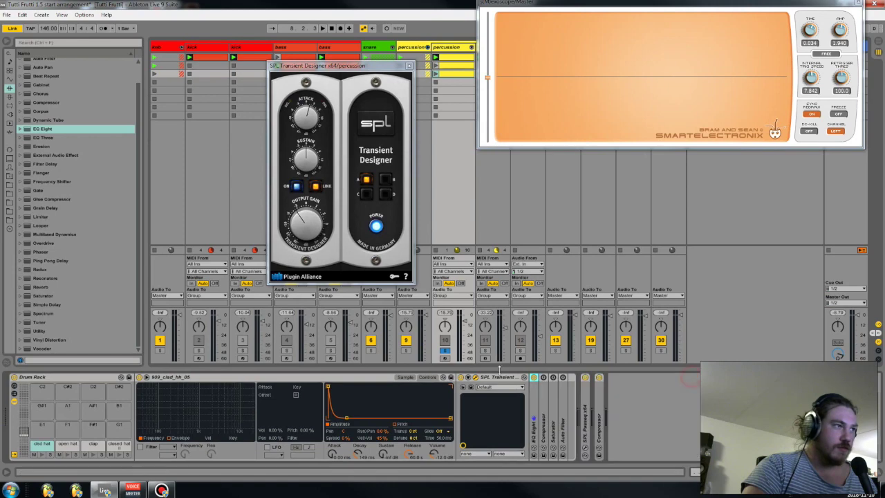
double_click(486, 379)
double_click(475, 429)
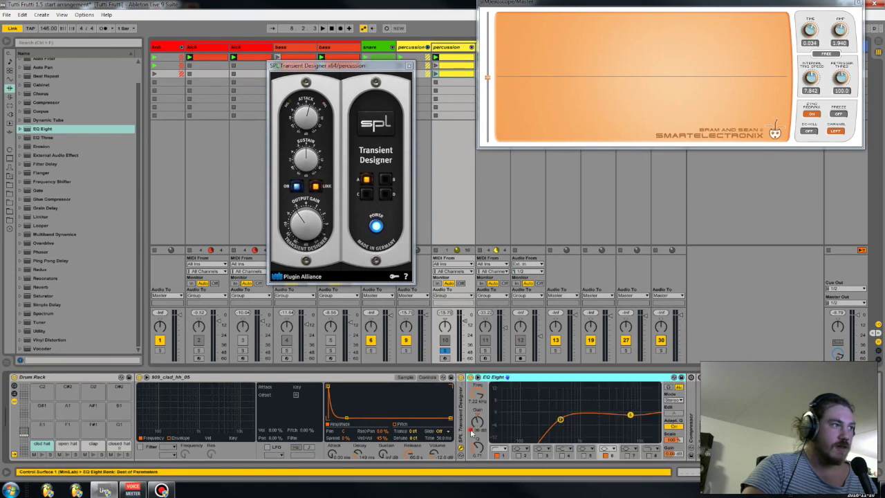
Step: Play the soloed percussion and compare the clsd hat's EQ Eight with band 6 off and on
key(space)
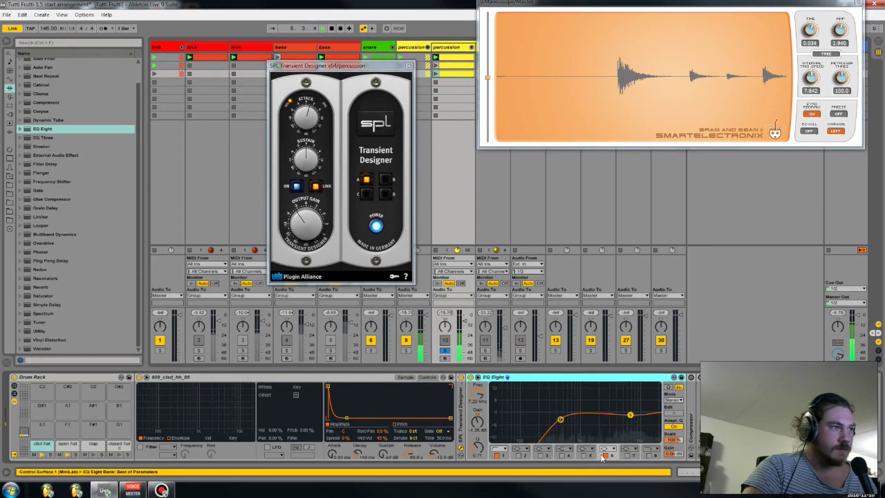
click(605, 455)
click(605, 456)
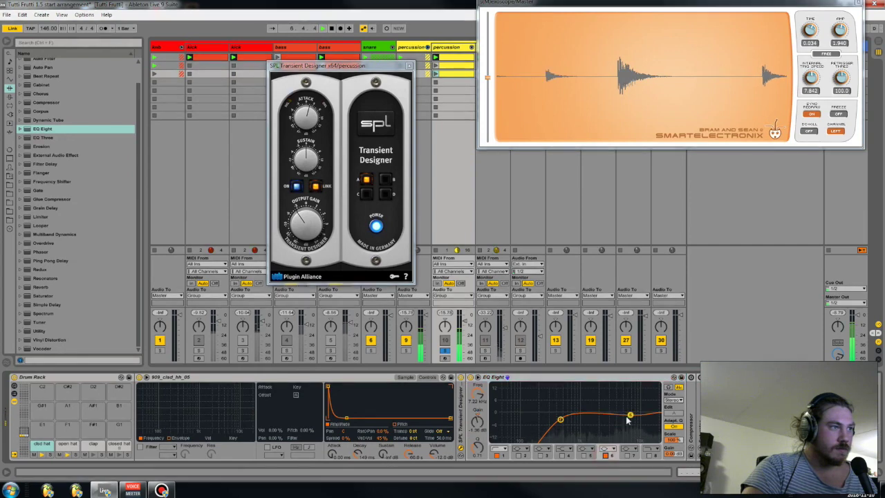
Step: Collapse the clsd hat's EQ Eight and expand the Compressor behind it
click(617, 379)
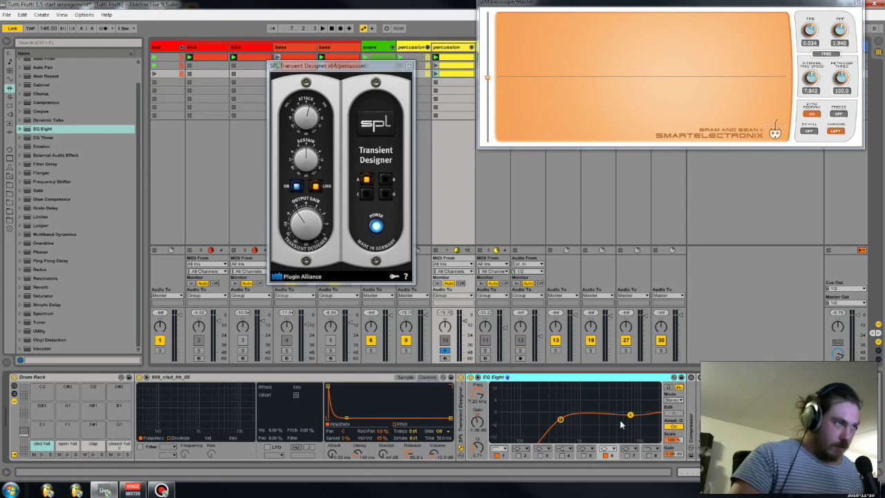
click(692, 430)
double_click(615, 376)
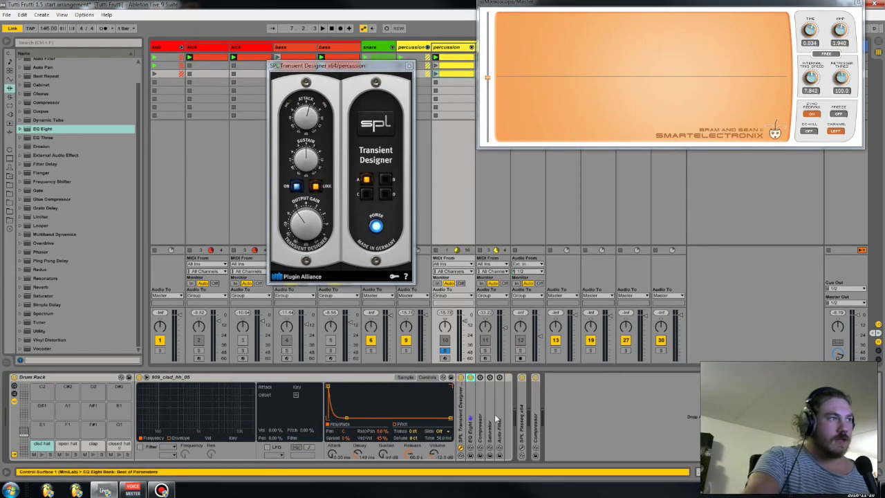
double_click(483, 427)
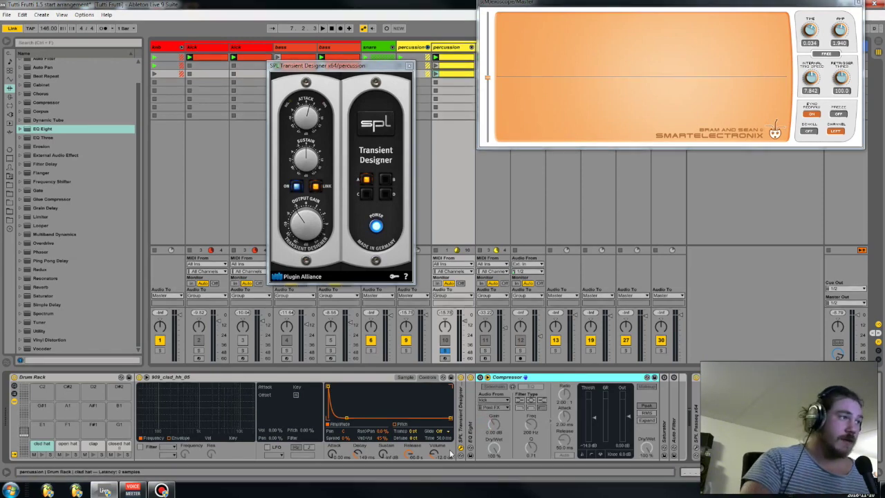
Step: Activate the percussion track's Compressor, close the Transient Designer window, and audition the track's third and first clips
click(480, 377)
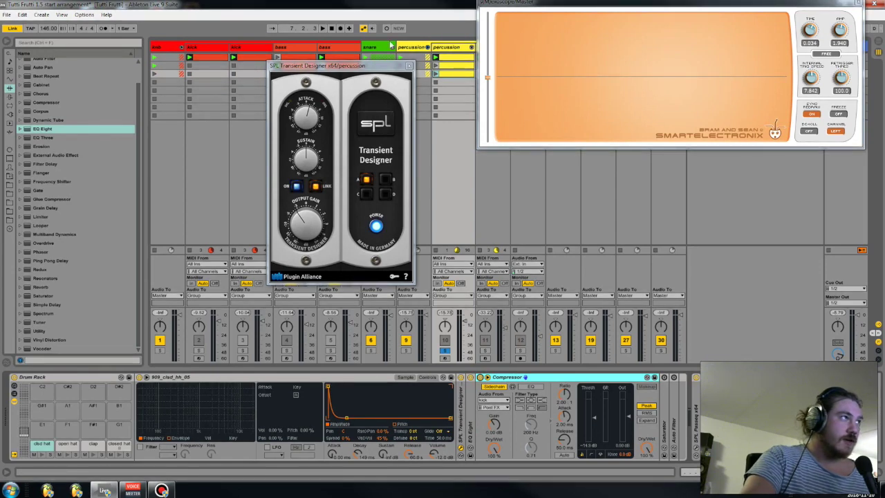
click(408, 65)
click(436, 74)
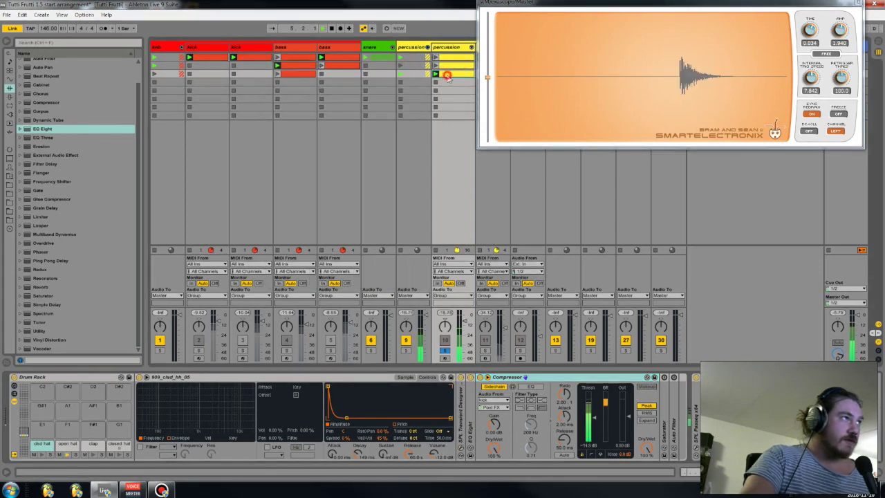
click(435, 58)
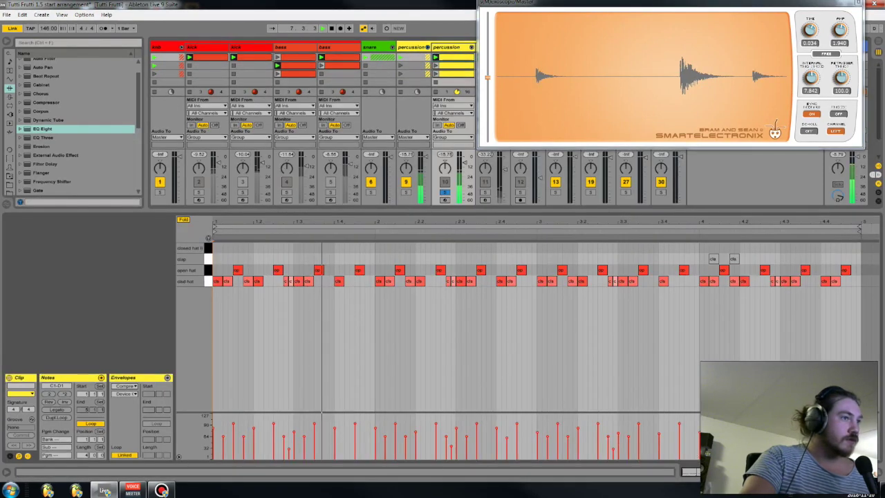
Step: Check the first percussion clip's notes, then enable the EQ on the Compressor's sidechain and fold the device
double_click(449, 61)
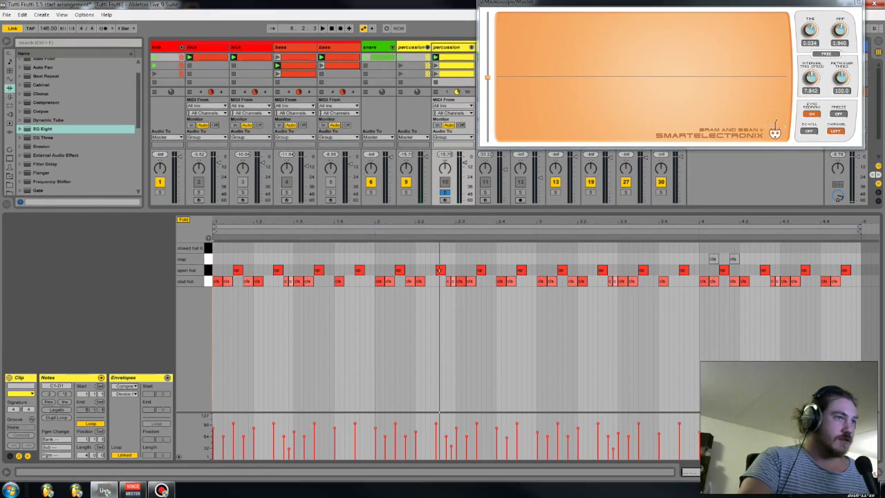
key(shift+Tab)
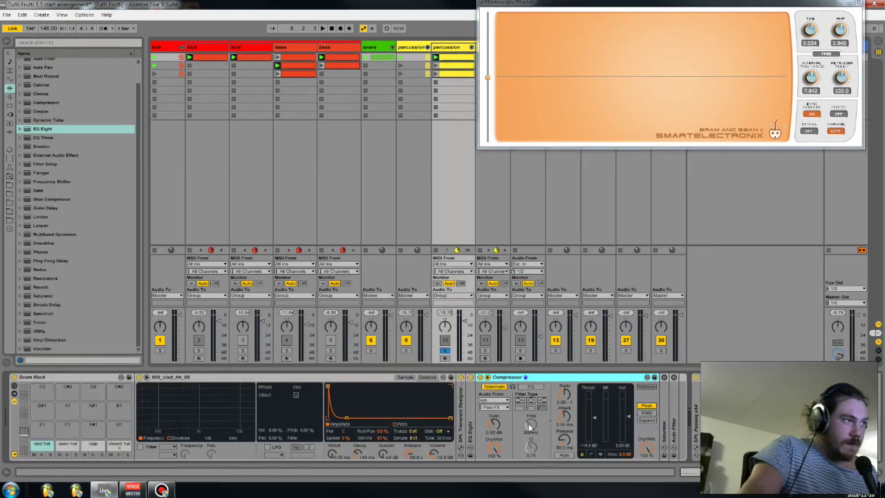
click(532, 386)
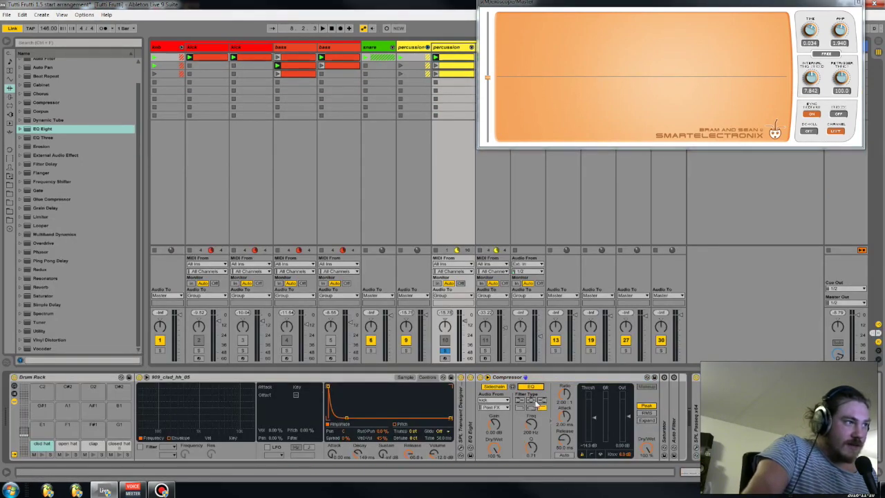
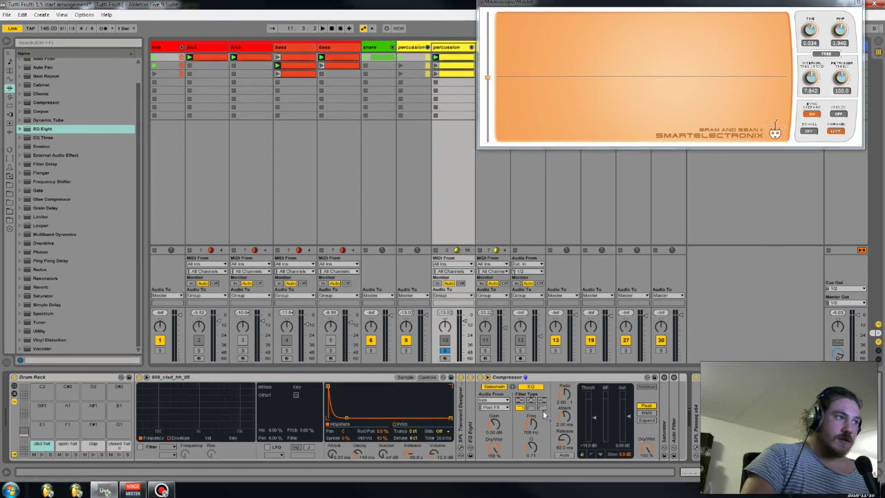
double_click(573, 376)
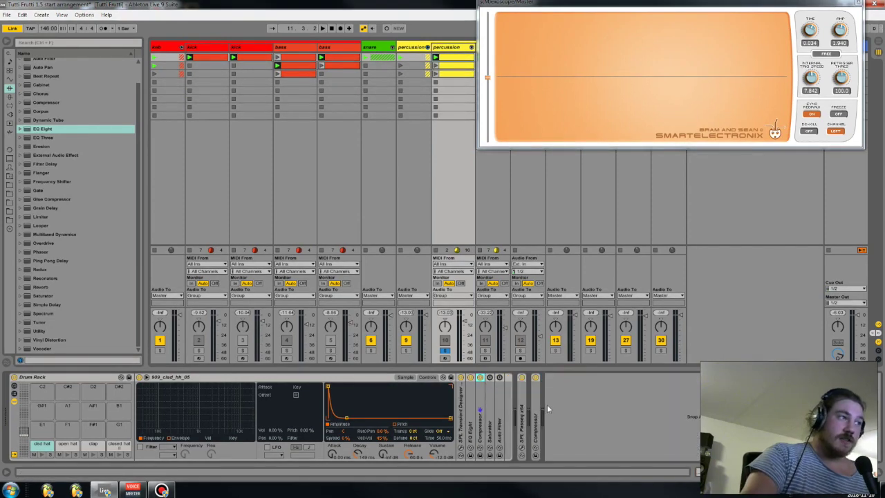
Step: Activate the percussion track's Saturator and look over the Auto Filter settings, folding both devices
double_click(486, 408)
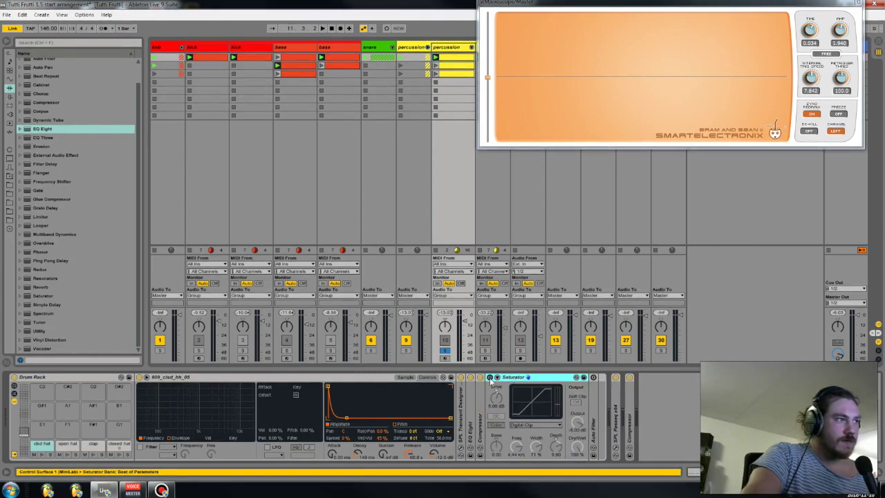
double_click(492, 378)
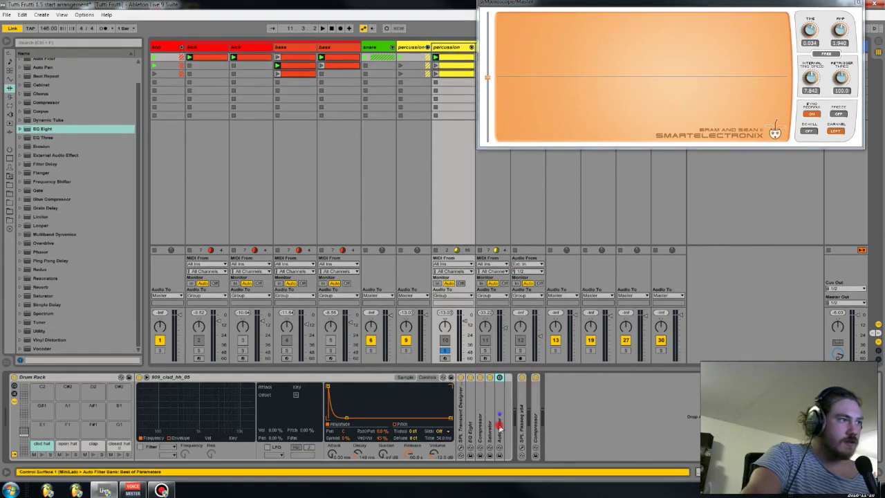
double_click(500, 428)
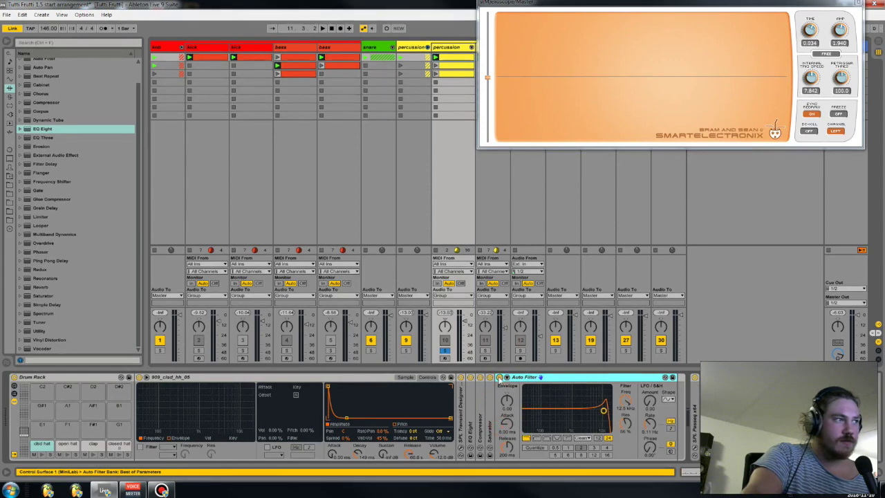
double_click(533, 378)
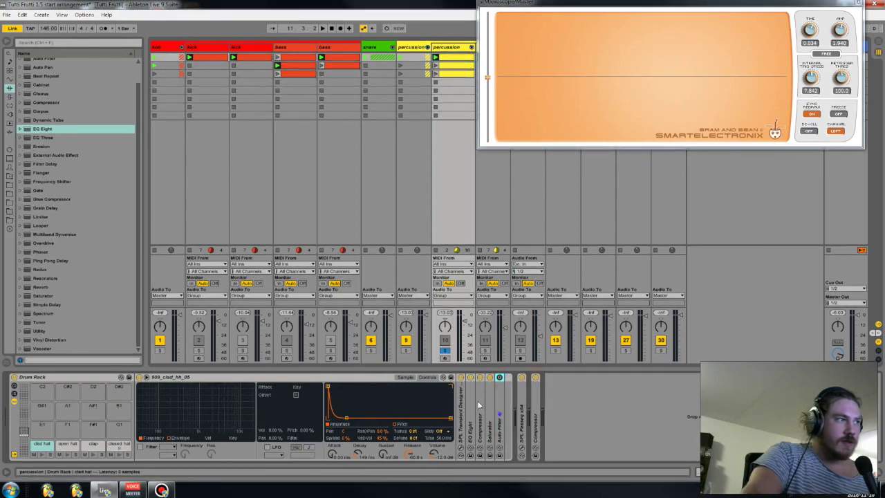
Step: Unfold SPL Passeq, show its plug-in window clear of the browser, and play the percussion through it
double_click(522, 425)
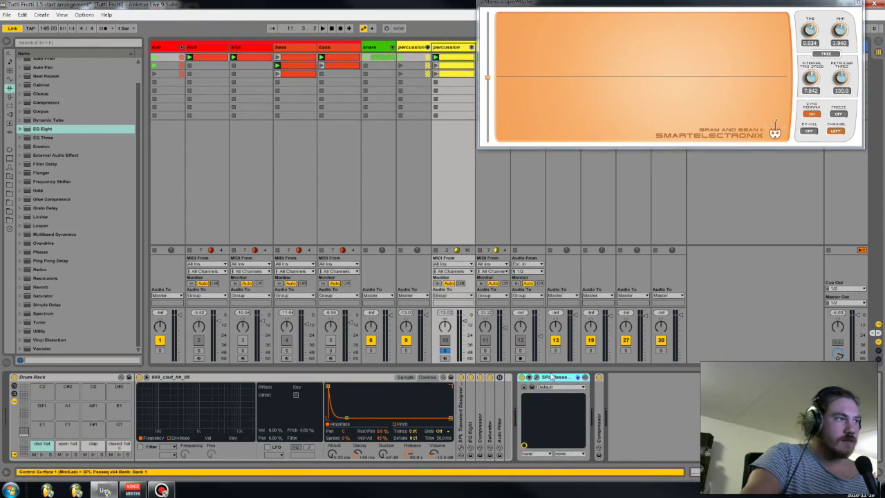
key(ctrl+alt+p)
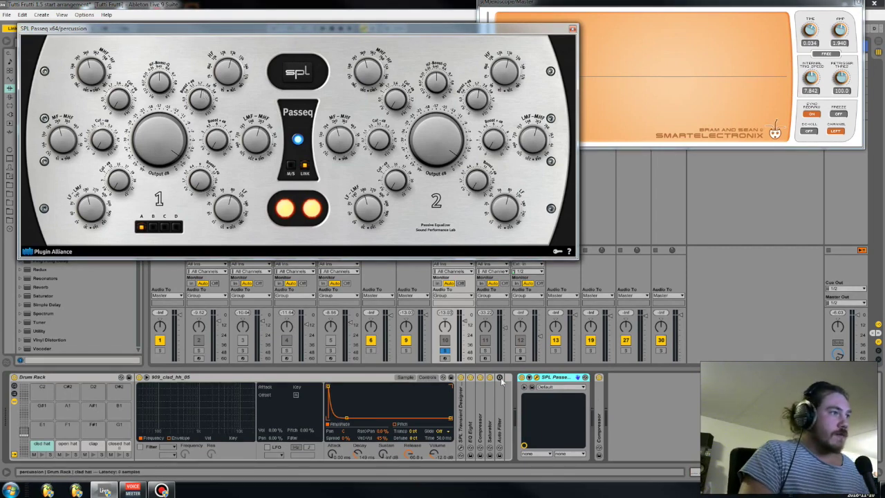
drag(509, 22, 655, 37)
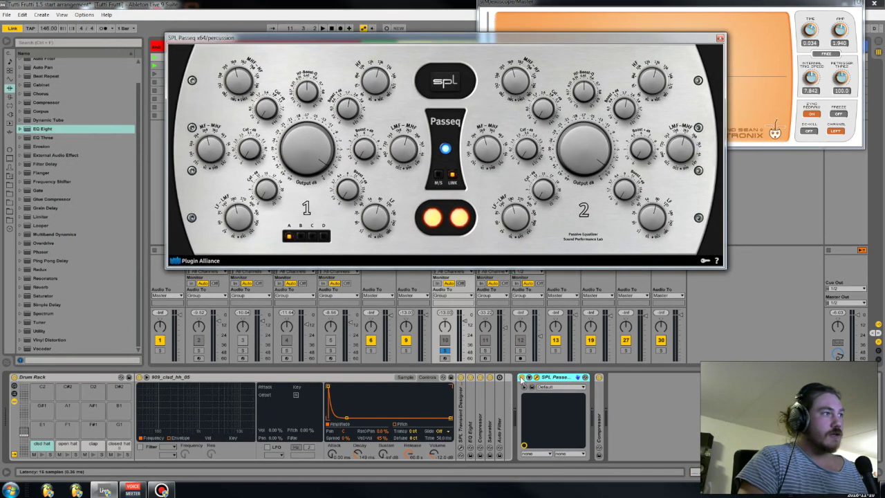
key(space)
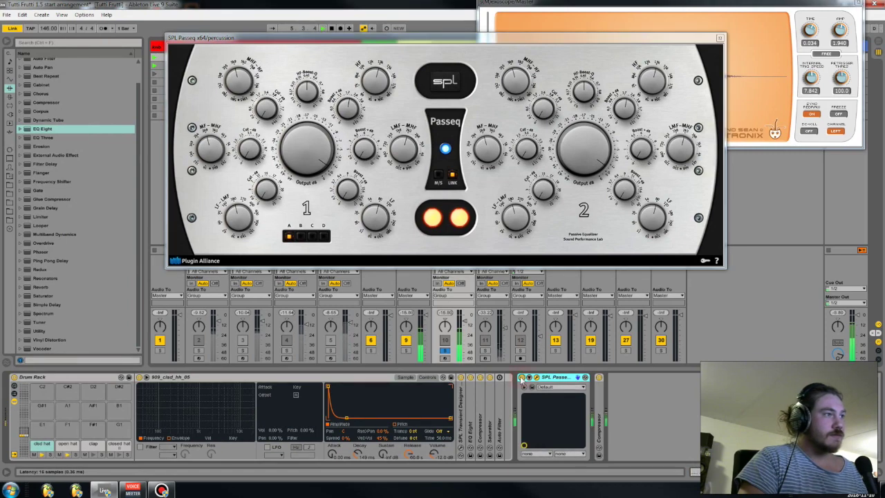
Step: Unfold the Compressor after SPL Passeq, close the Passeq window, and shift the oscilloscope window to uncover the neighbouring track
double_click(599, 430)
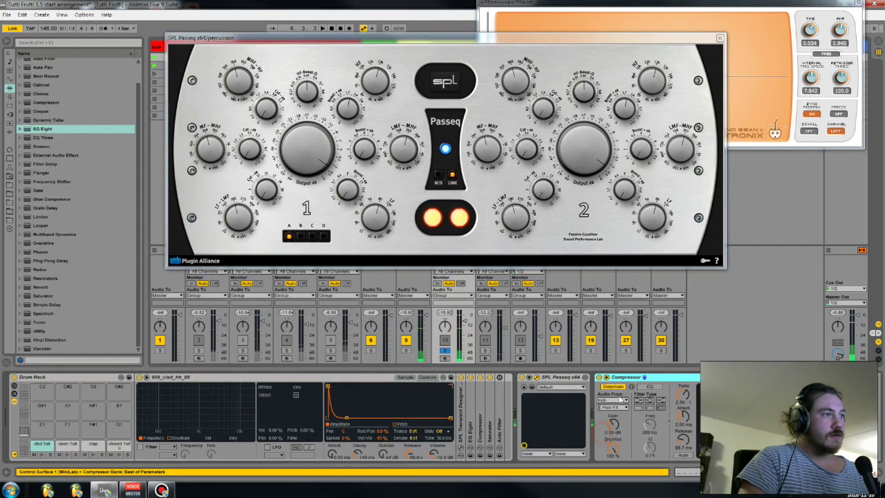
click(721, 37)
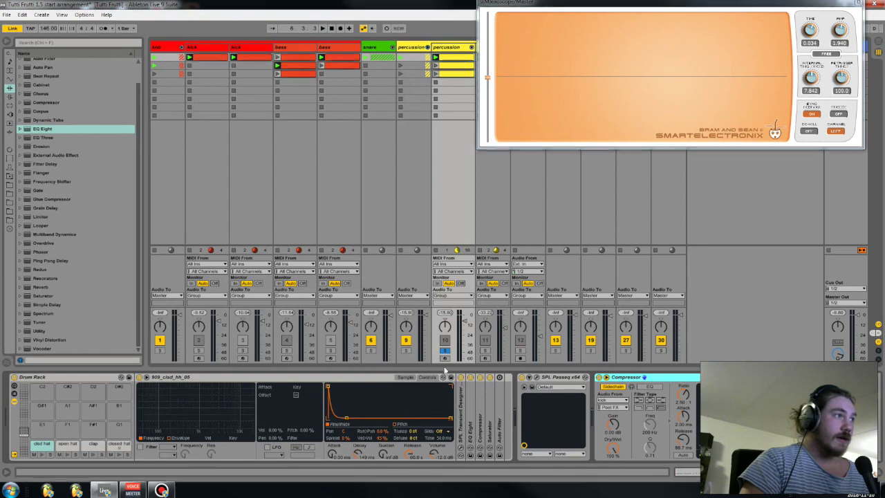
drag(820, 5, 841, 11)
Step: Insert a new MIDI track directly after the percussion track and list the available instruments
click(448, 50)
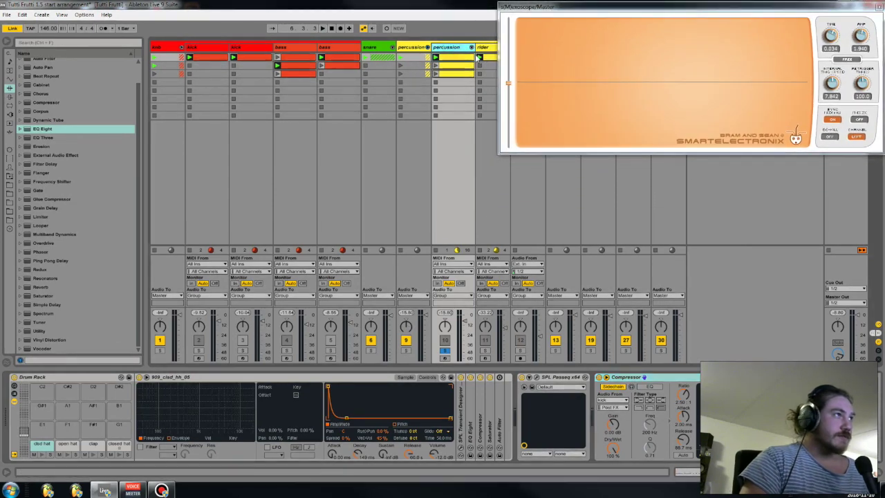
click(483, 48)
click(459, 54)
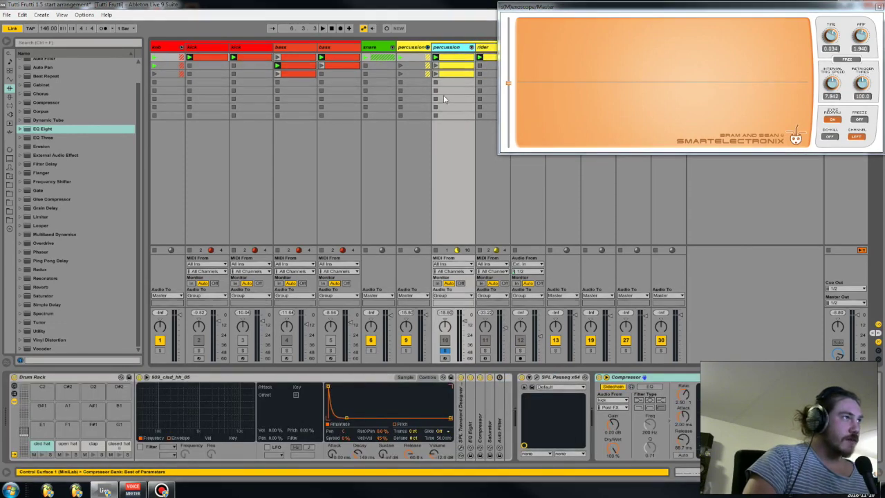
click(43, 429)
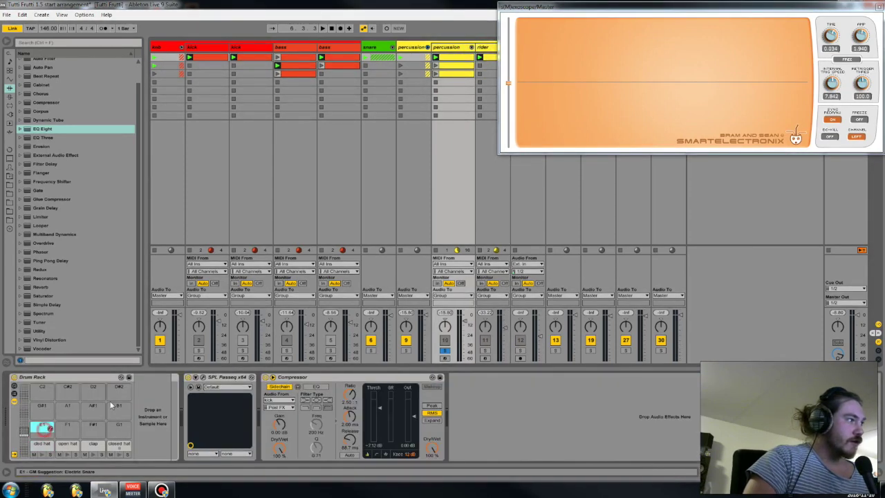
right_click(455, 61)
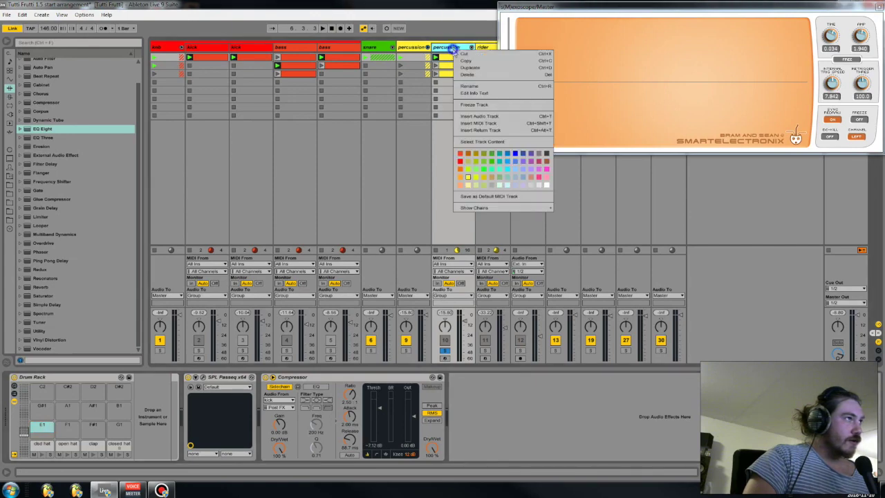
click(482, 125)
click(9, 80)
key(ctrl+shift+t)
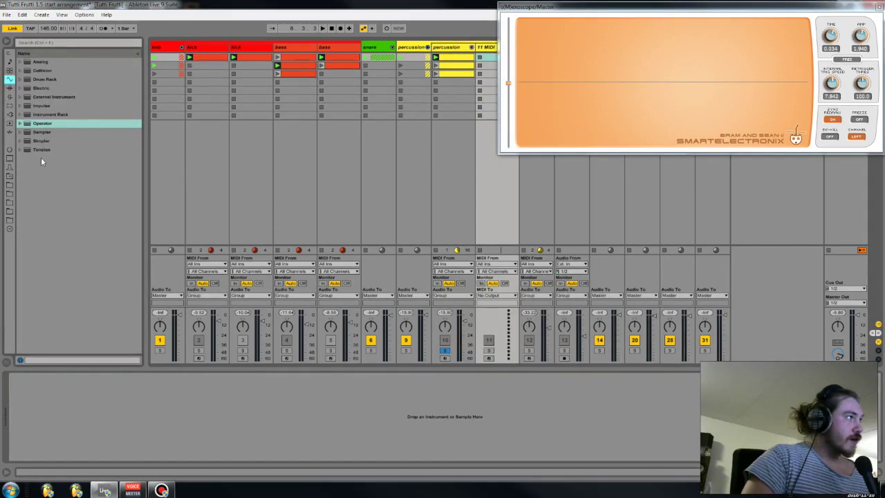
Step: Load Operator on the new MIDI track and set oscillator A's waveform to noise
click(41, 123)
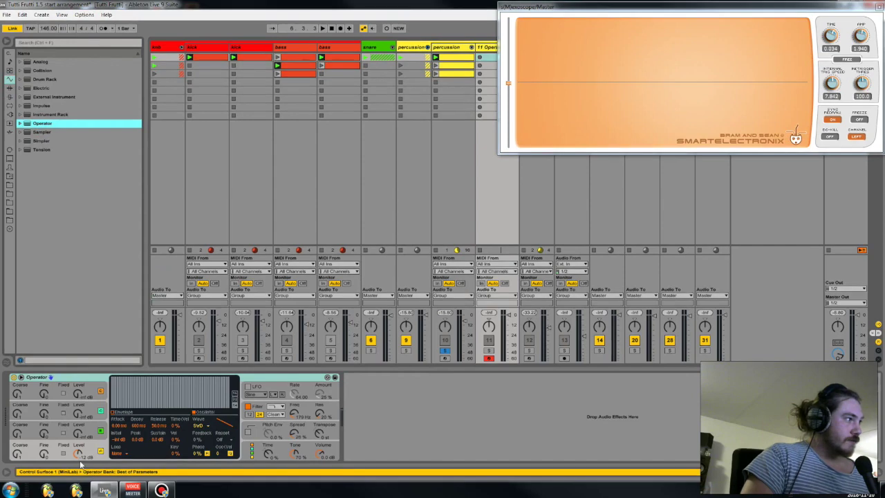
click(91, 451)
click(199, 425)
click(206, 408)
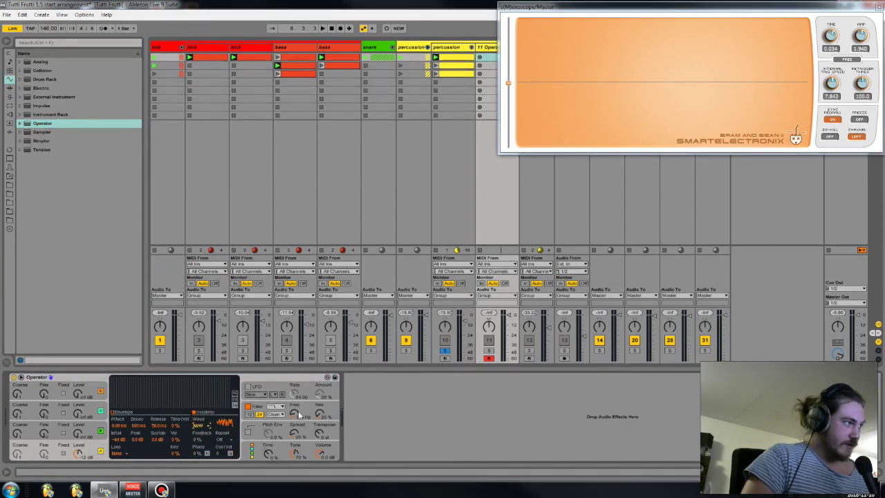
Step: Change Operator's filter type to high-pass and set its frequency to about 10.6 kHz
click(277, 406)
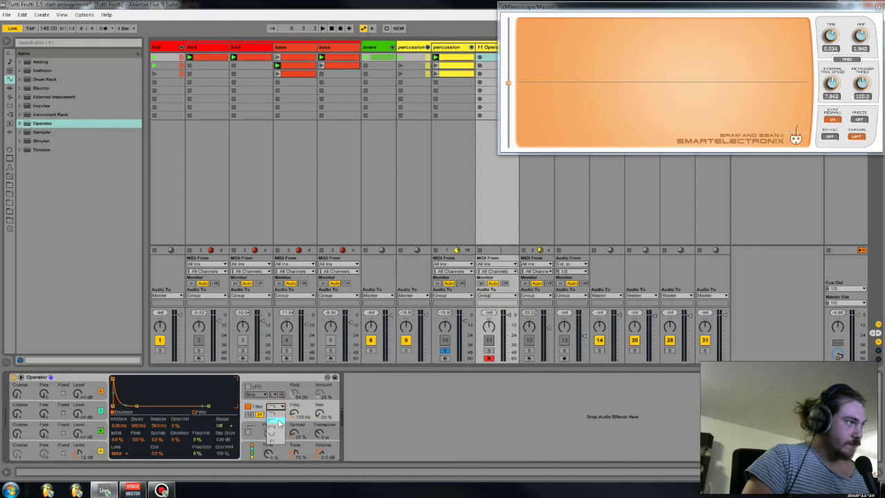
click(278, 422)
drag(294, 413, 295, 418)
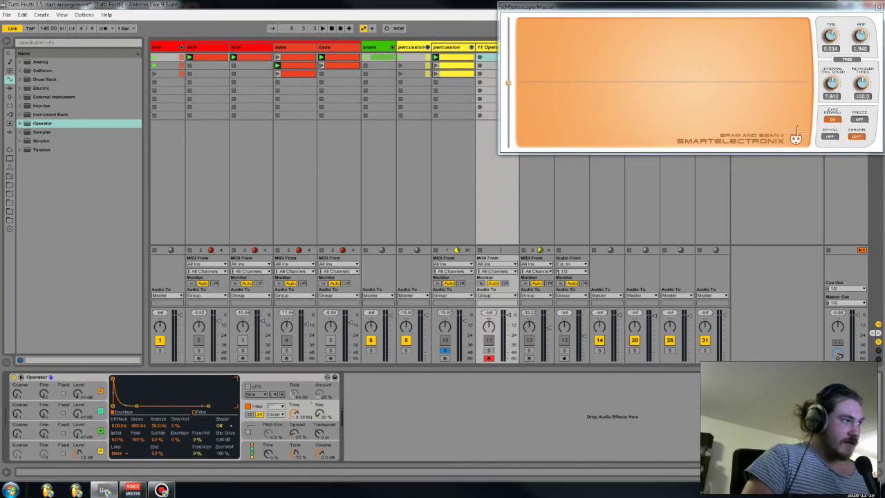
drag(294, 413, 295, 409)
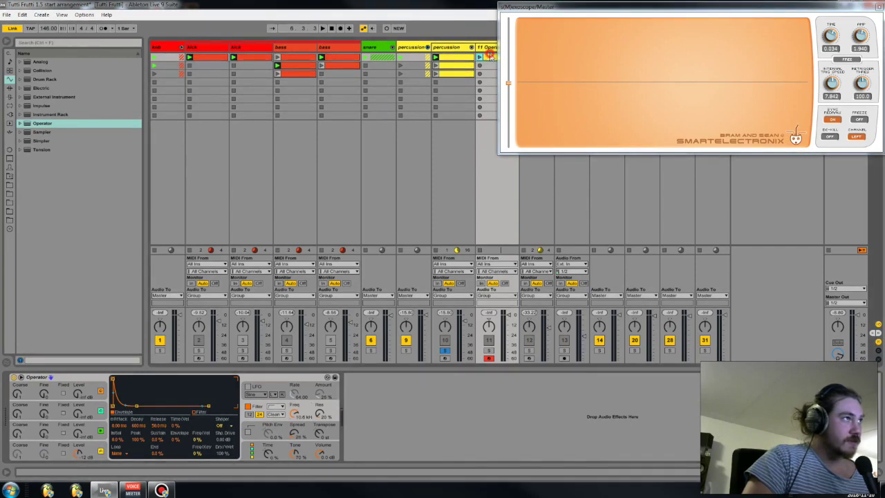
Step: Open the notes of the Operator track's first clip and add a C3 note from 1.1.1 to 1.1.3
key(shift+Tab)
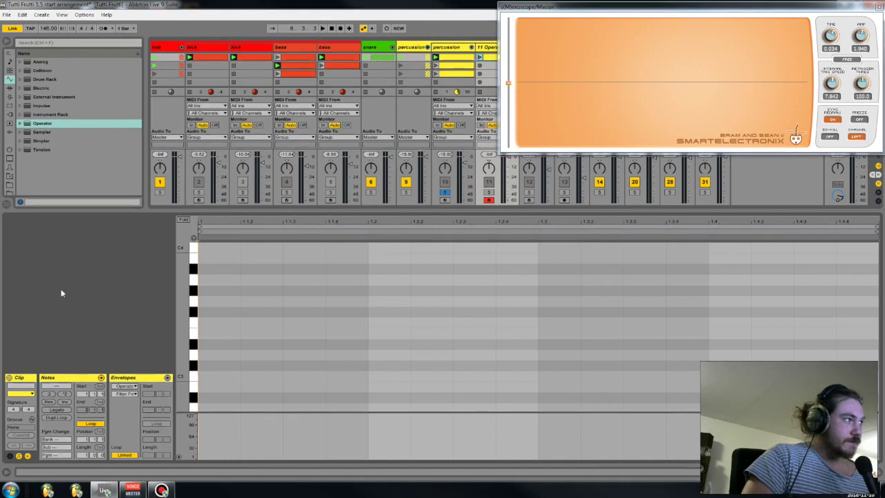
double_click(204, 379)
drag(238, 380, 258, 377)
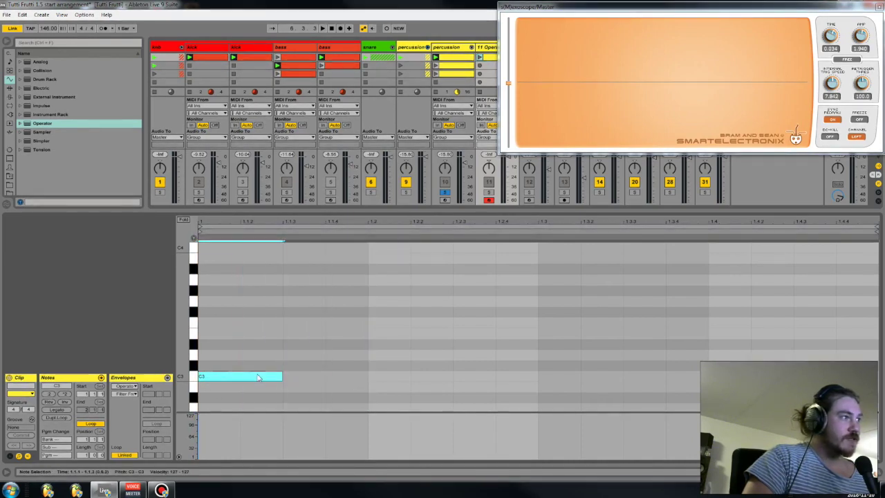
click(294, 378)
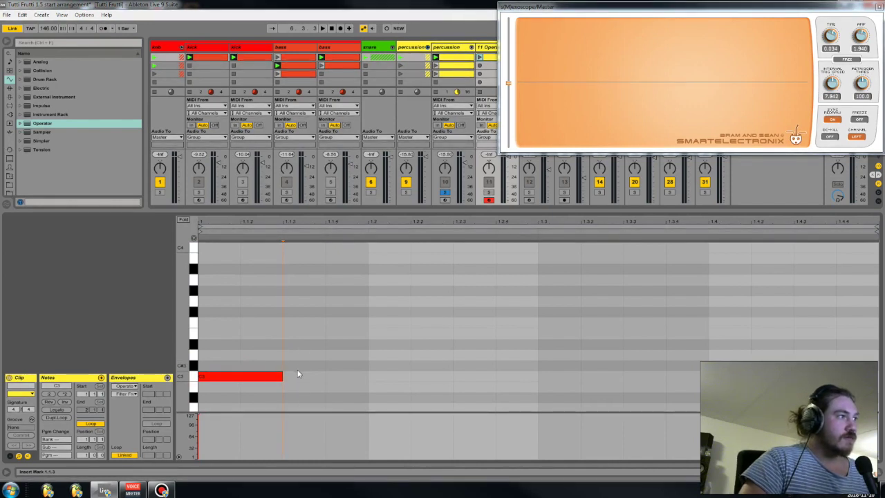
click(255, 381)
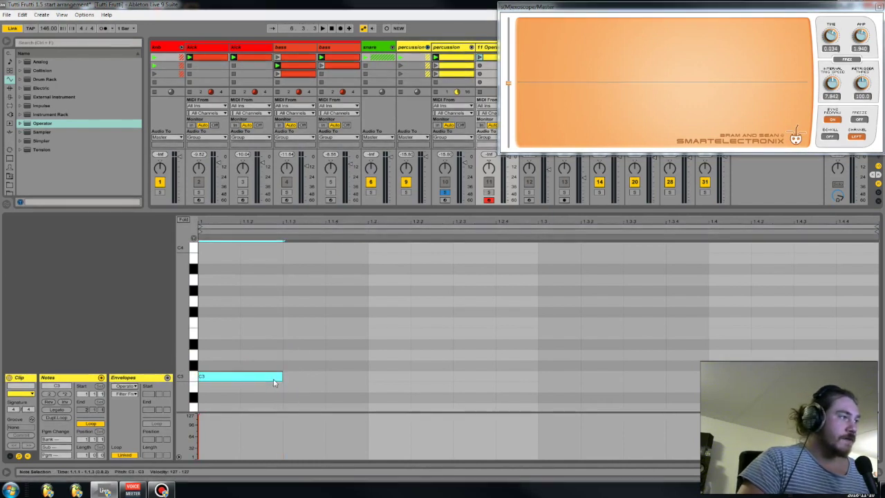
drag(282, 378, 246, 378)
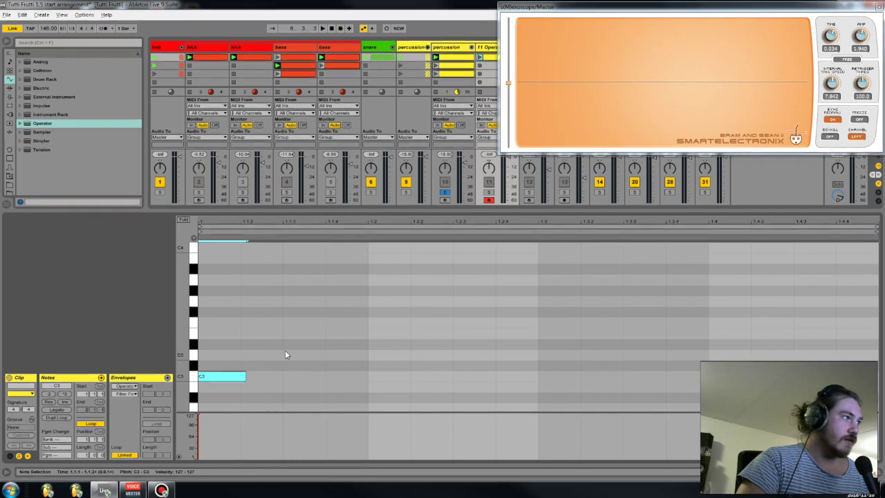
drag(246, 375, 237, 376)
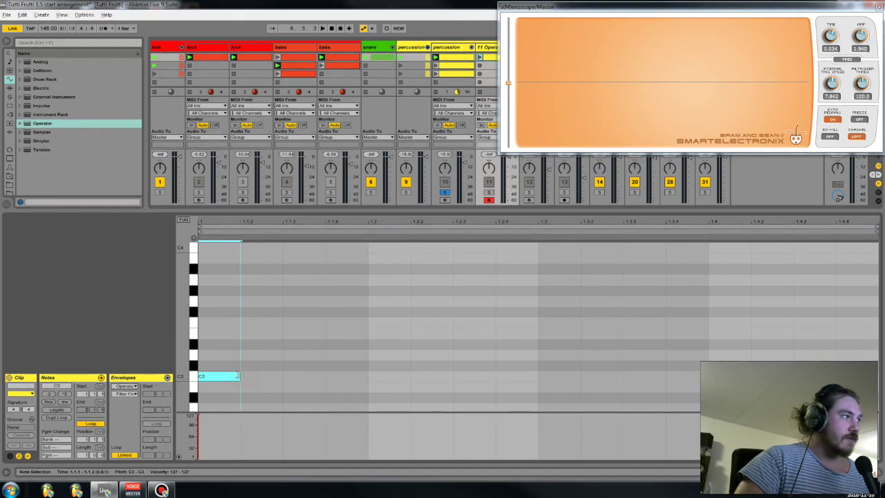
key(shift+Tab)
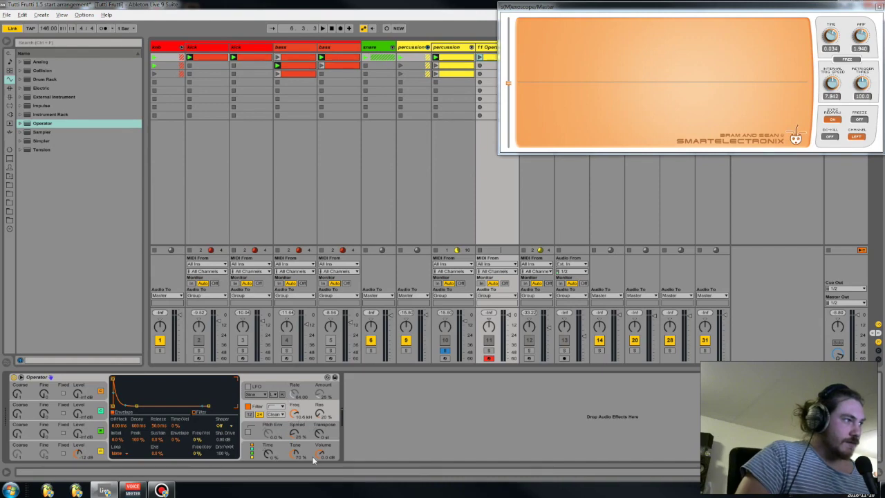
Step: Set Operator's volume to about -17 dB, start playback and solo the Operator track
click(316, 456)
key(space)
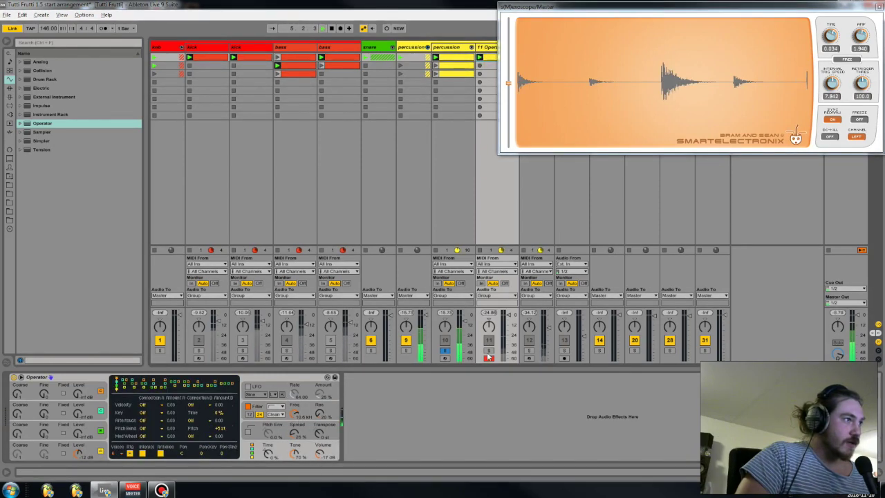
click(486, 47)
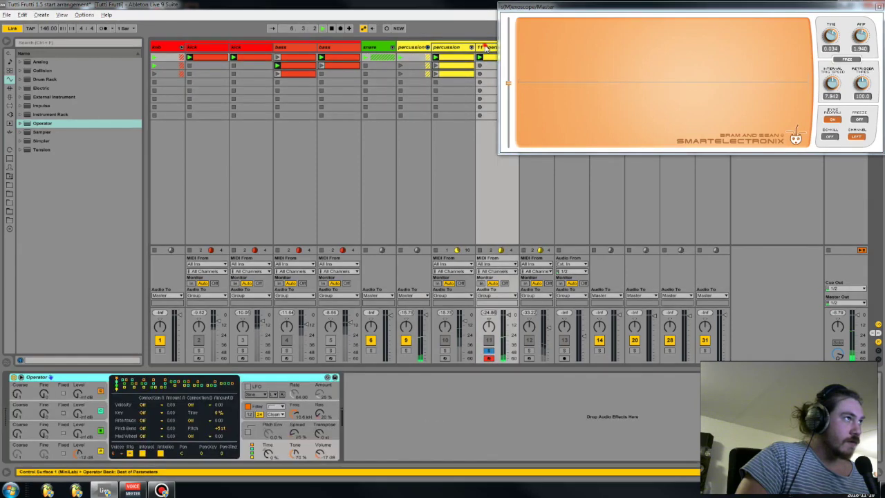
Step: Shorten oscillator A's envelope decay to roughly 140 ms and audition the noise hit
double_click(489, 57)
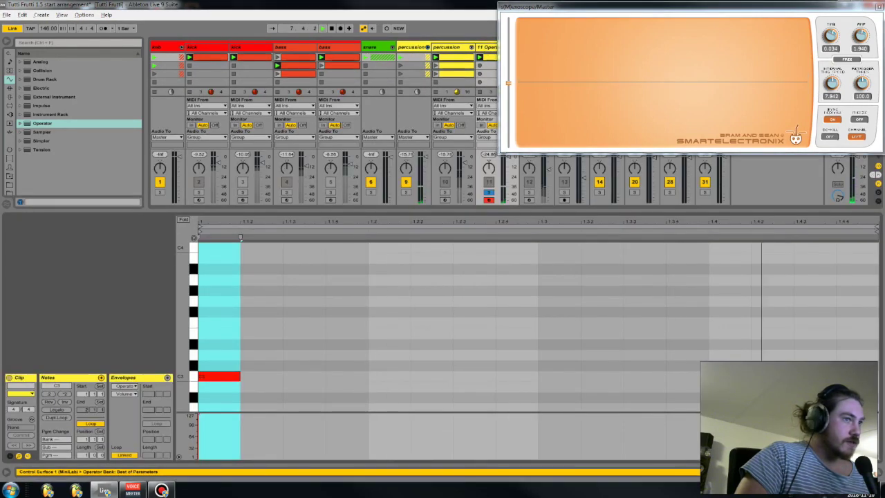
key(shift+Tab)
click(257, 406)
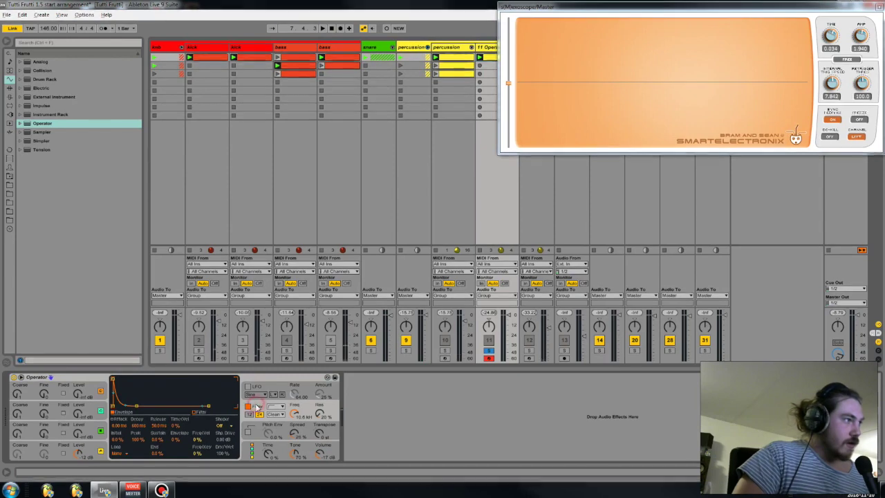
click(99, 443)
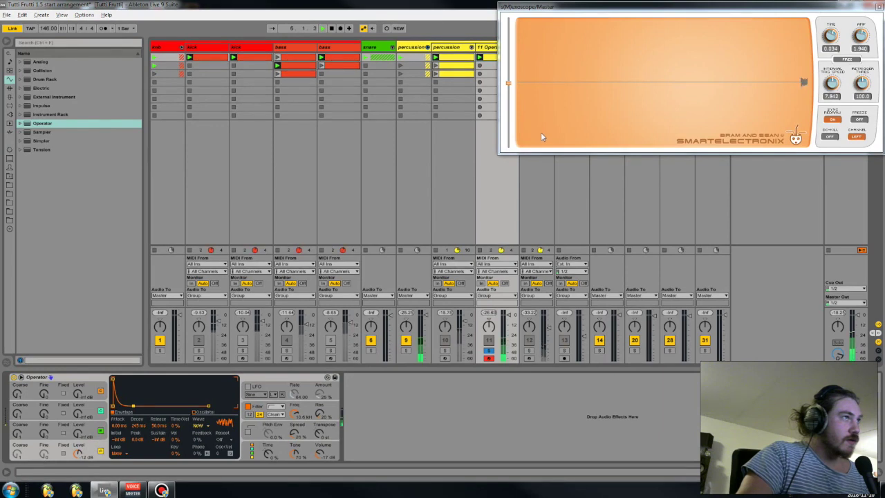
drag(135, 430, 140, 431)
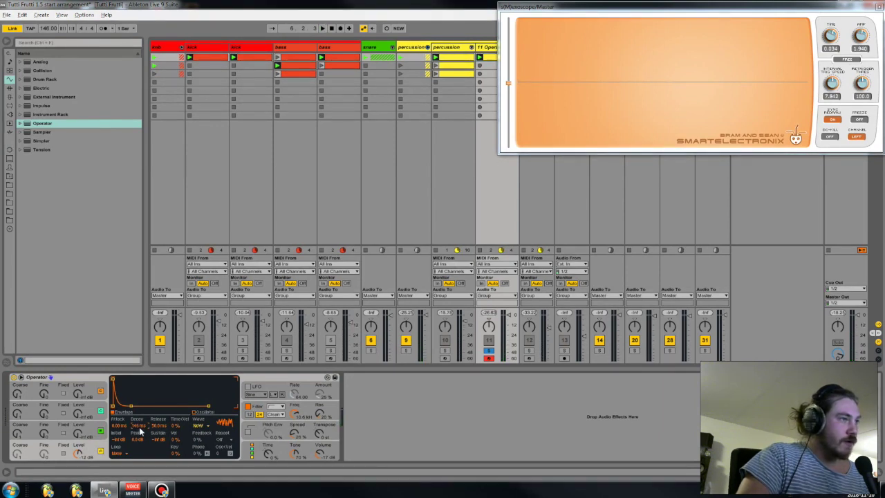
key(space)
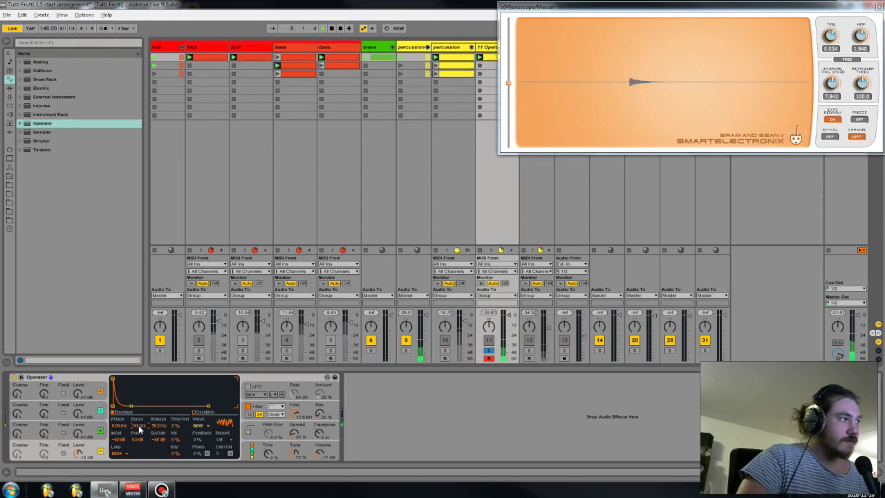
key(space)
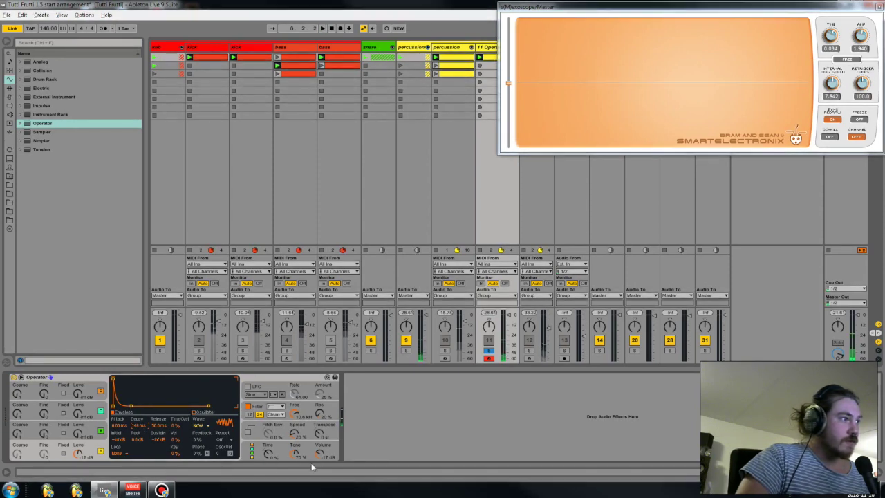
Step: Set Operator's volume to about -9.2 dB and lower its tone to 0%
click(321, 453)
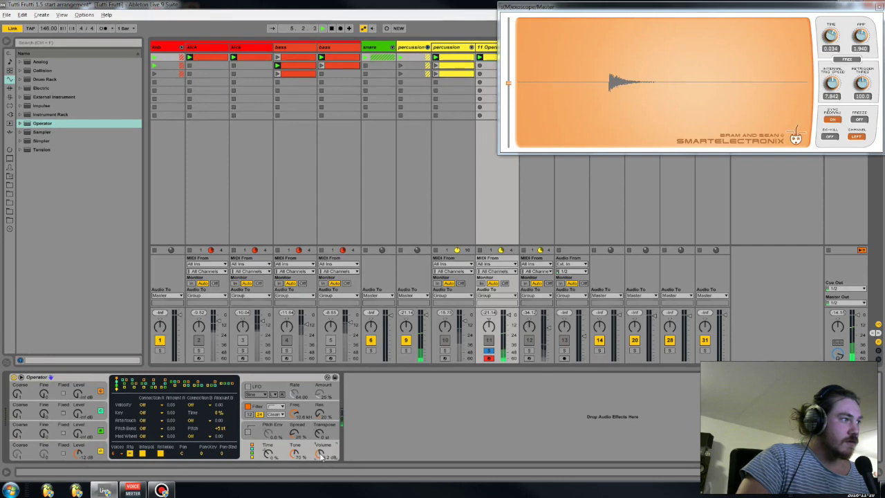
drag(294, 433, 294, 484)
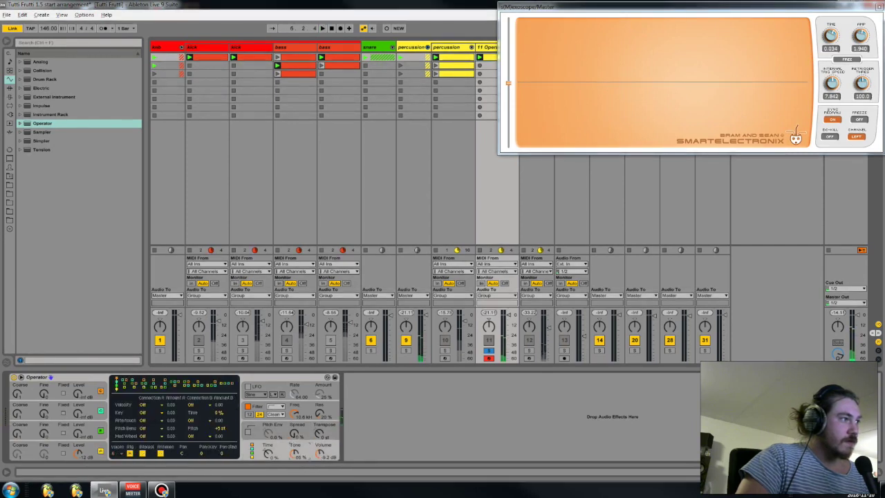
key(space)
Step: Raise Operator's spread to 100% and audition the widened noise sound
click(296, 435)
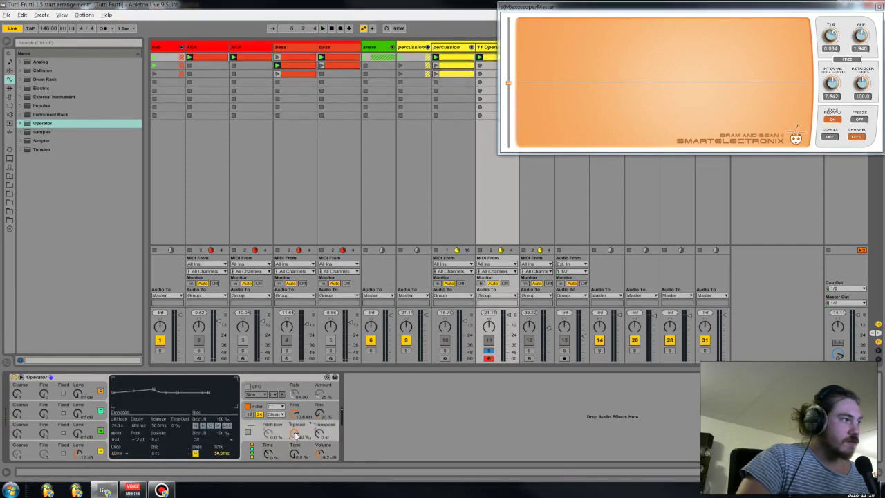
key(space)
click(252, 451)
key(space)
click(114, 453)
click(119, 365)
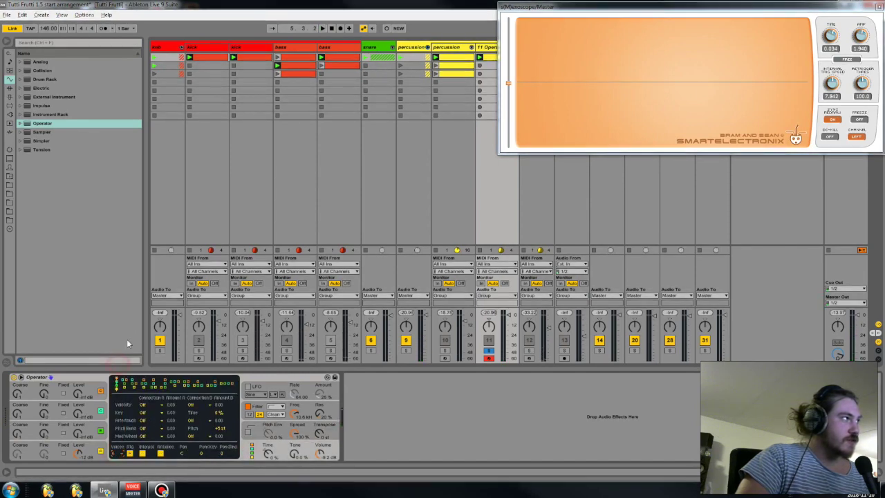
Step: Add EQ Eight after Operator, raise band 1's low-cut frequency to about 1.24 kHz and expand the EQ curve display
click(11, 88)
click(47, 127)
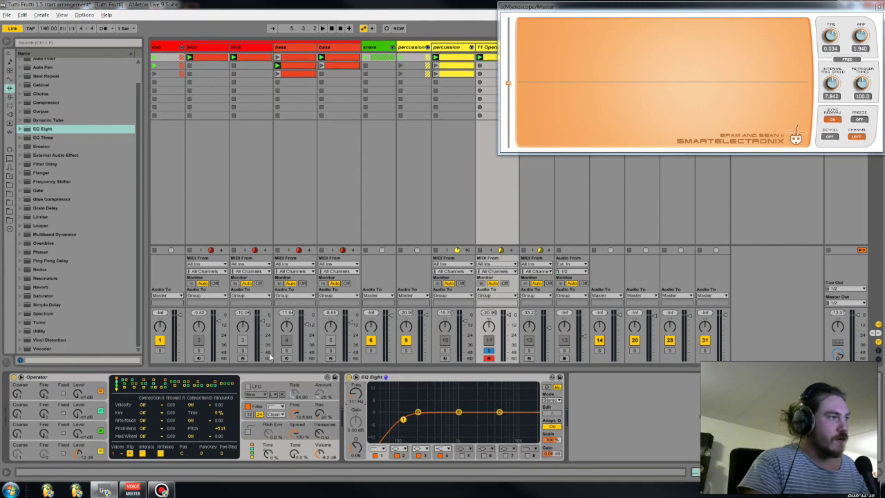
drag(359, 398, 360, 351)
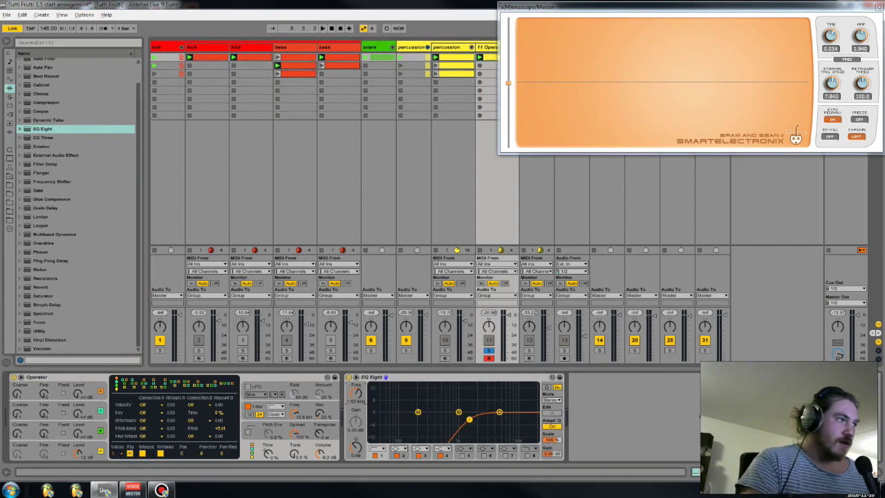
click(356, 377)
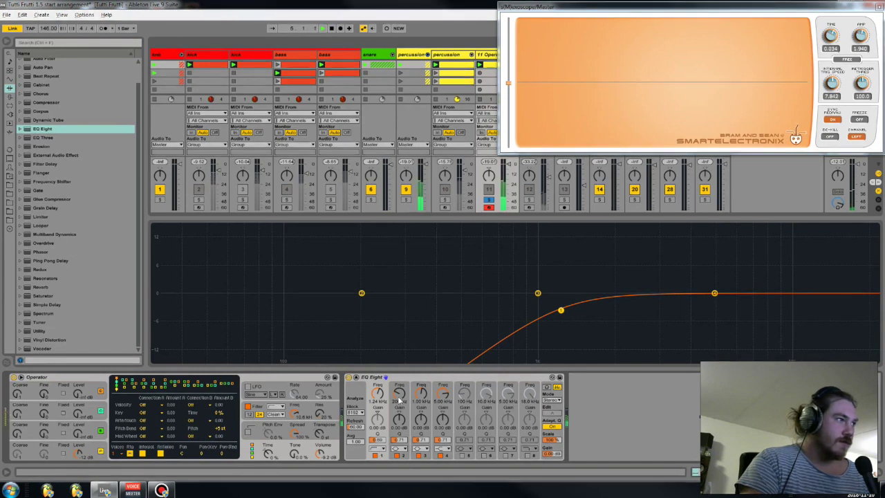
Step: Turn off EQ Eight bands 2, 3 and 4 and set band 1's low-cut frequency to about 11.1 kHz
click(419, 455)
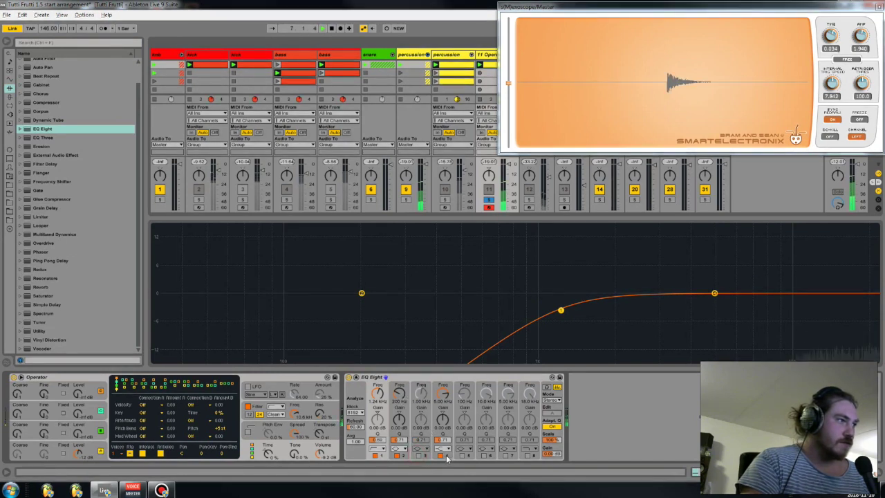
click(440, 455)
click(396, 455)
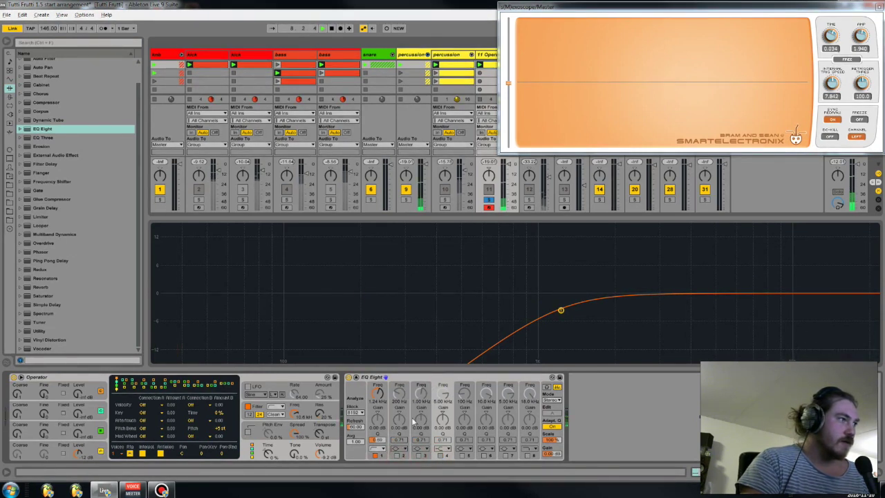
drag(377, 393, 377, 360)
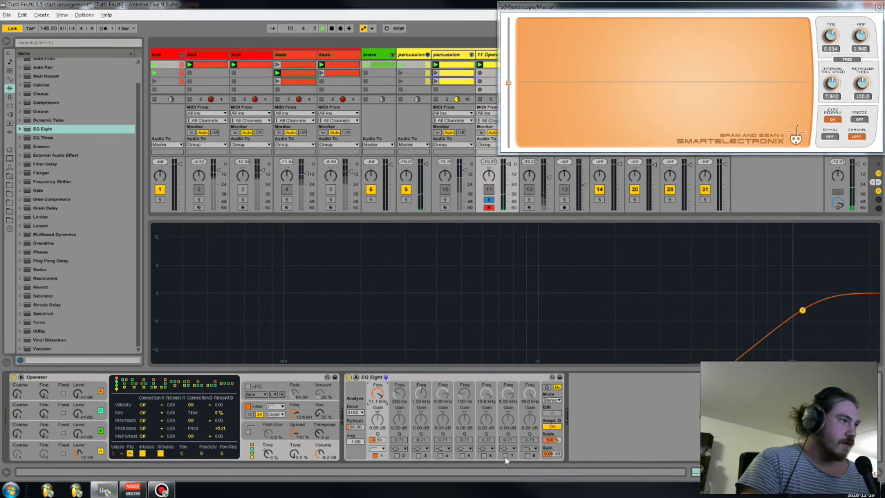
Step: Enable EQ Eight's band 8 high cut at about 19.7 kHz with a Q of 1.14, and collapse the expanded display
click(527, 454)
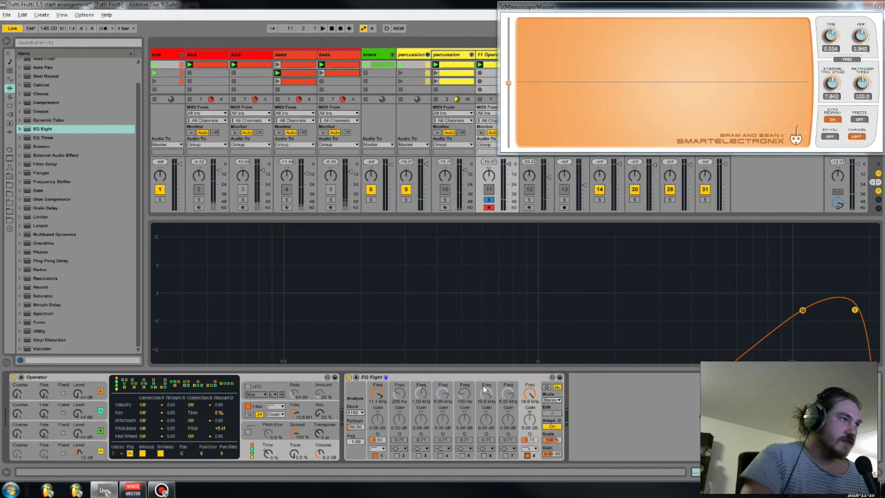
mouse_move(856, 311)
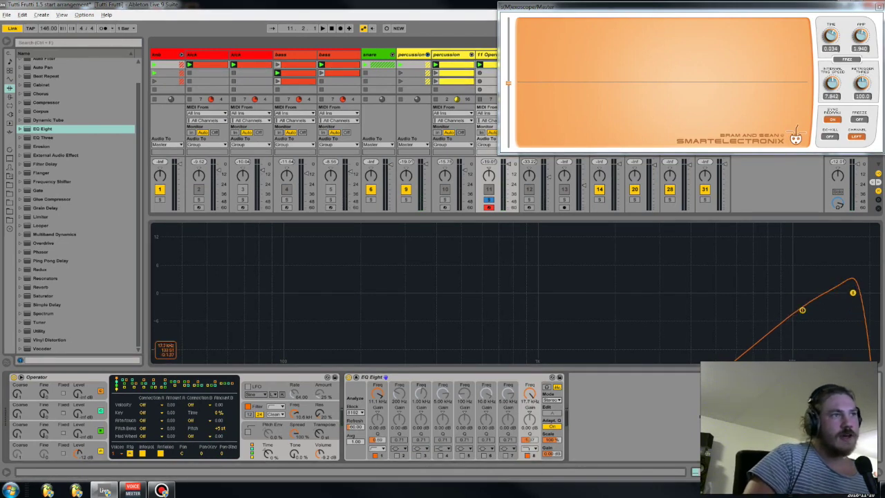
drag(856, 296, 856, 298)
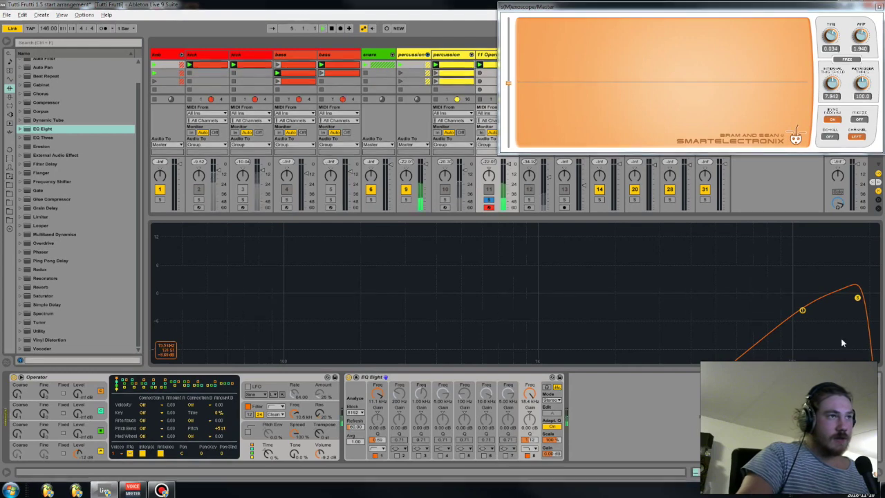
drag(857, 297, 865, 296)
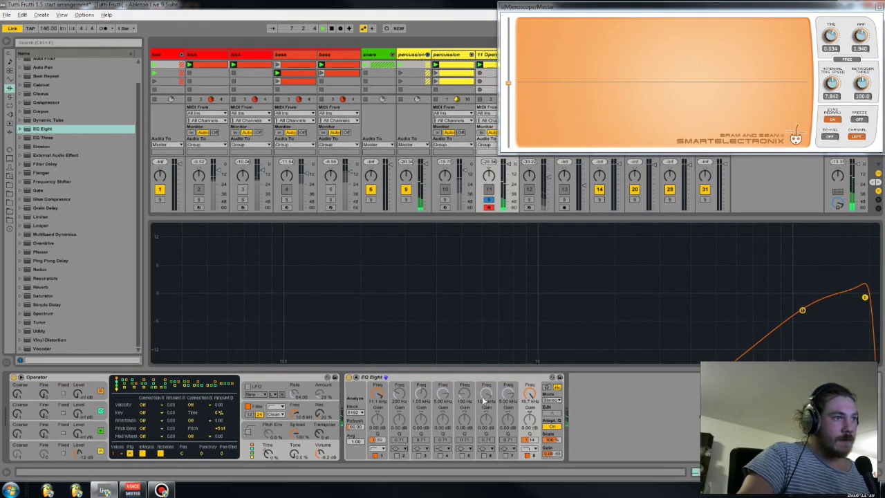
click(355, 393)
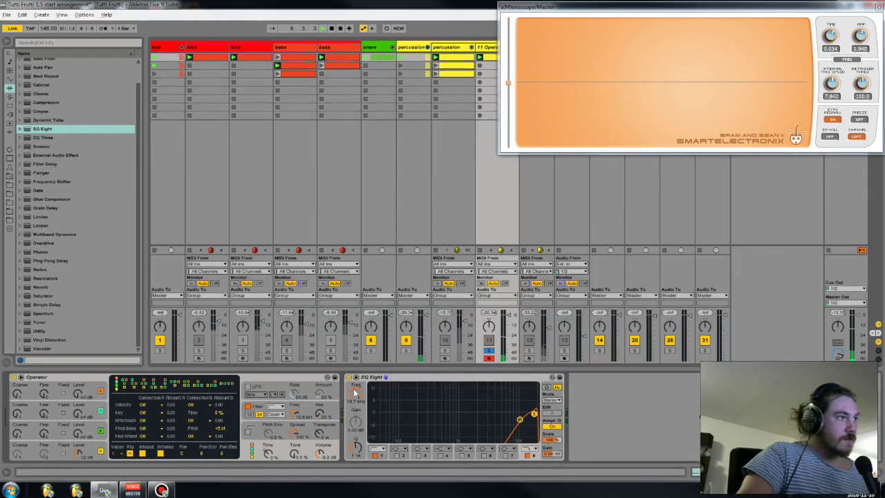
Step: Solo the percussion drum track alongside the Operator track, audition both, and inspect the C3 note in the Operator clip
click(446, 349)
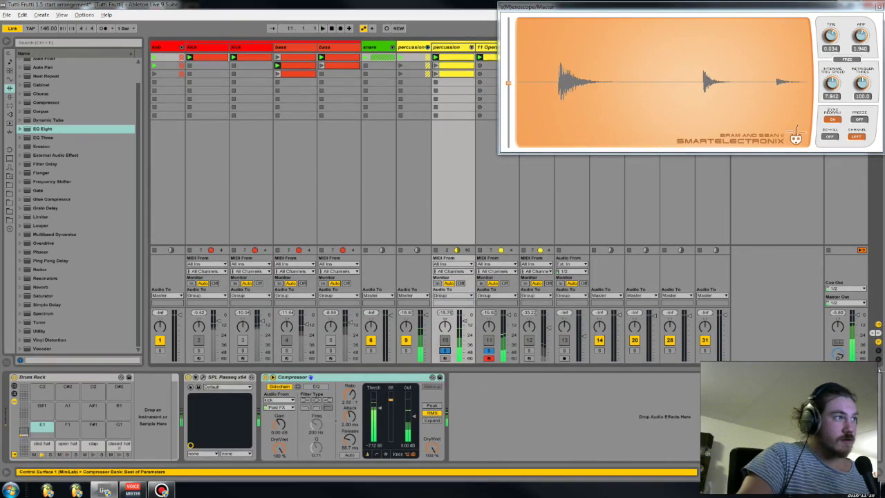
key(space)
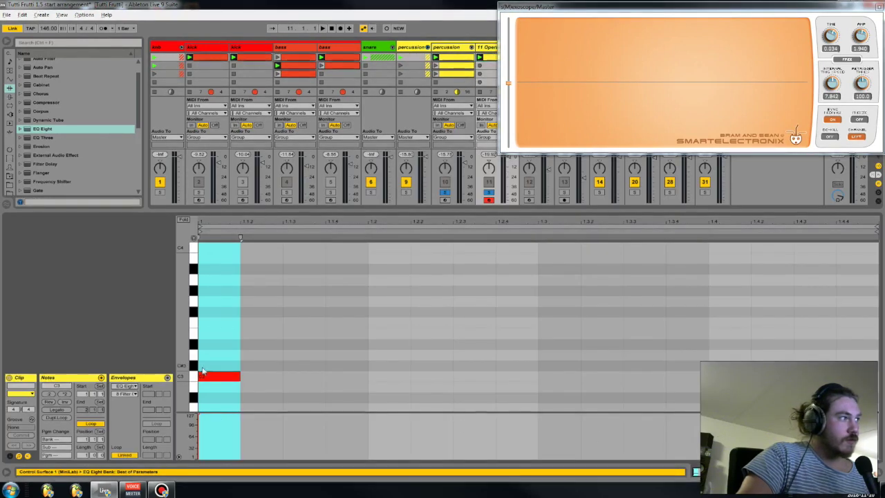
click(205, 371)
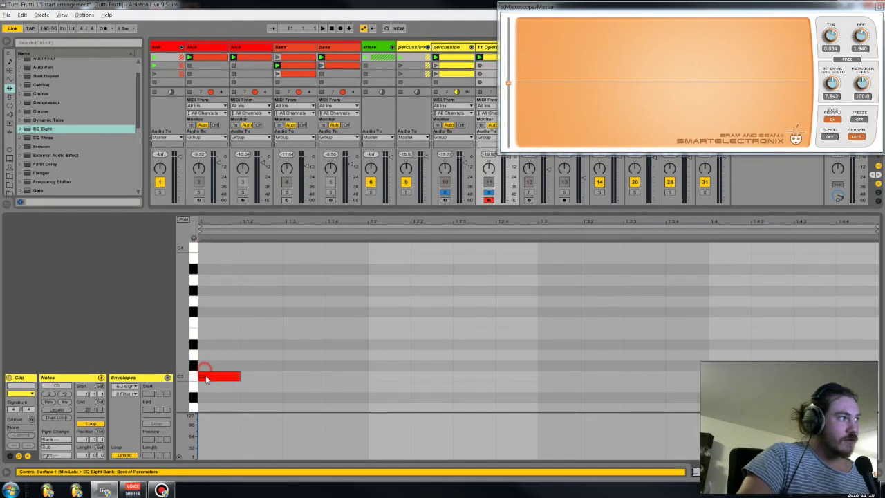
drag(206, 379, 213, 387)
drag(224, 333, 230, 411)
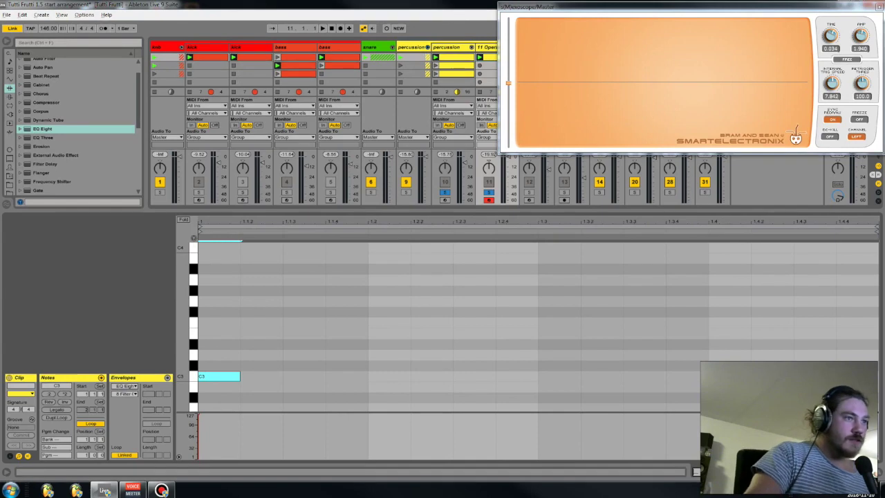
key(shift+Tab)
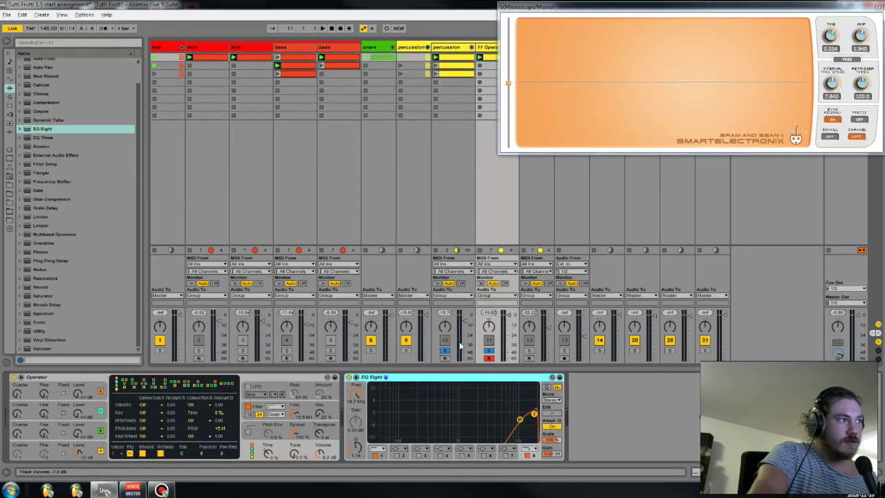
Step: Solo the whole percussion group, play it and mute track 12
click(405, 351)
key(space)
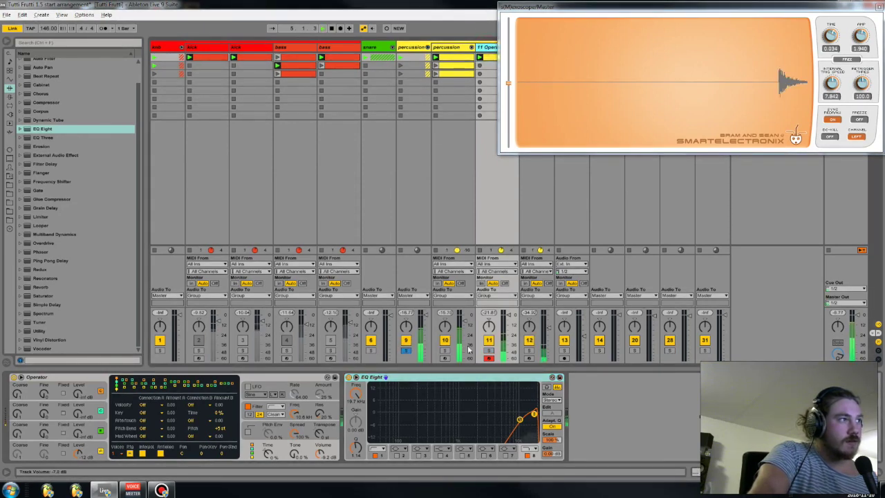
click(529, 342)
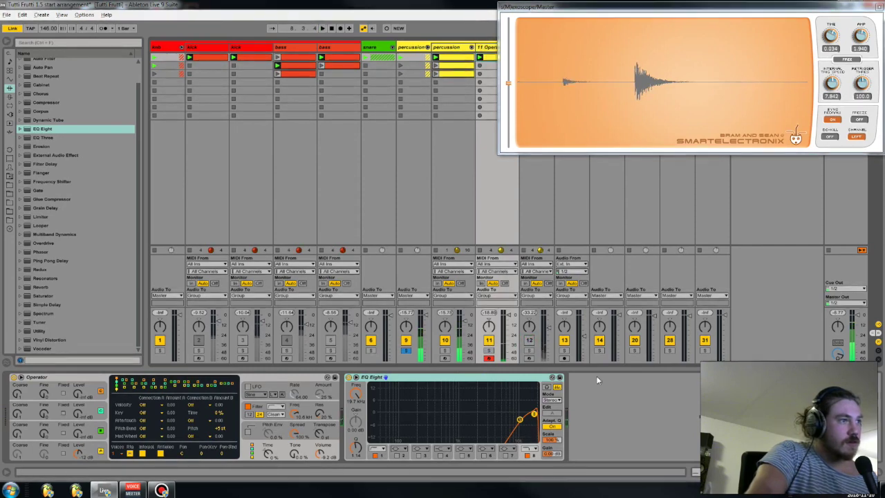
Step: Move the Operator clip's C3 note to 1.1.3, duplicate that beat across the rest of the bar and play the pattern
click(696, 472)
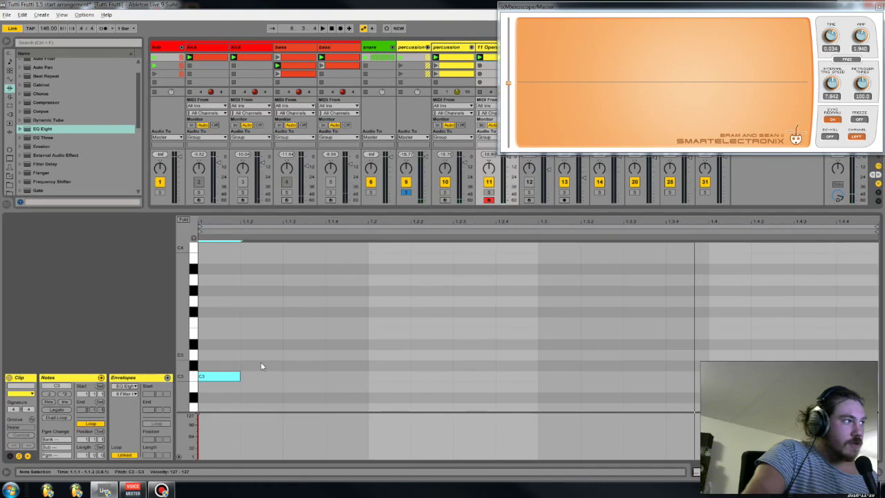
drag(231, 374, 313, 382)
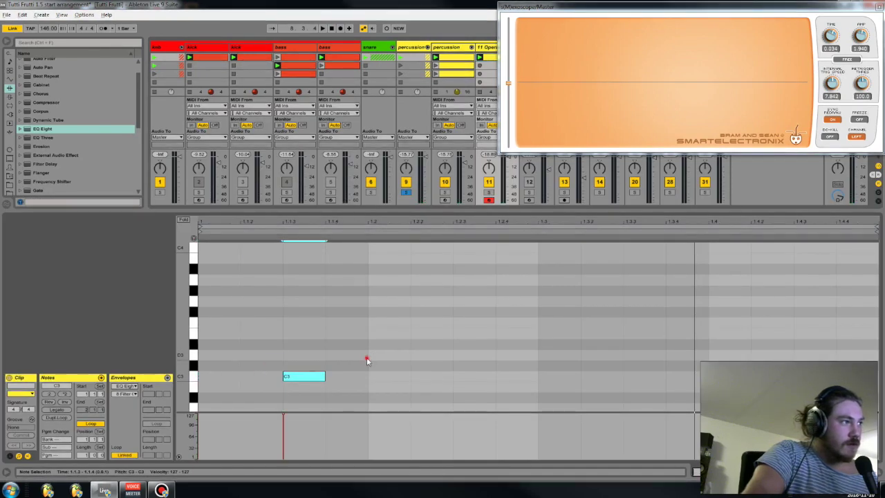
drag(366, 358, 214, 399)
key(ctrl+d)
key(ctrl+d)
click(265, 394)
key(space)
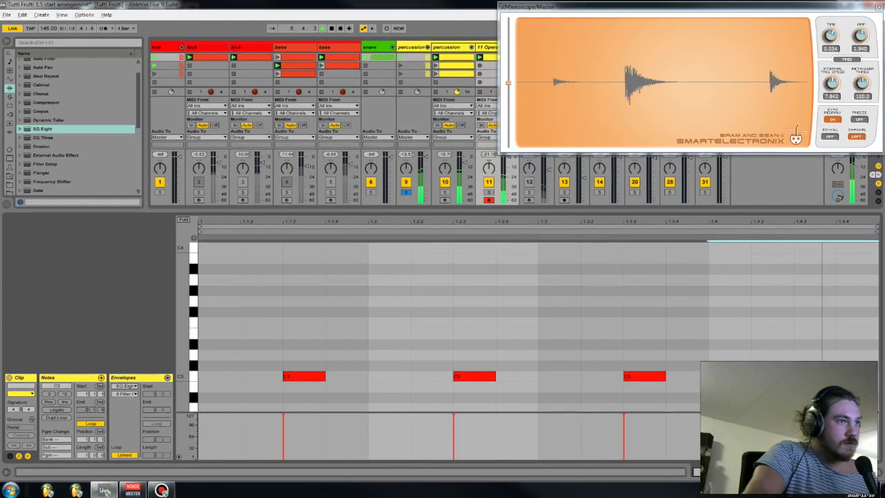
Step: Raise Operator's volume to about -5.1 dB and compare the percussion mix with the Operator track muted and unmuted
key(shift+Tab)
drag(319, 453, 319, 430)
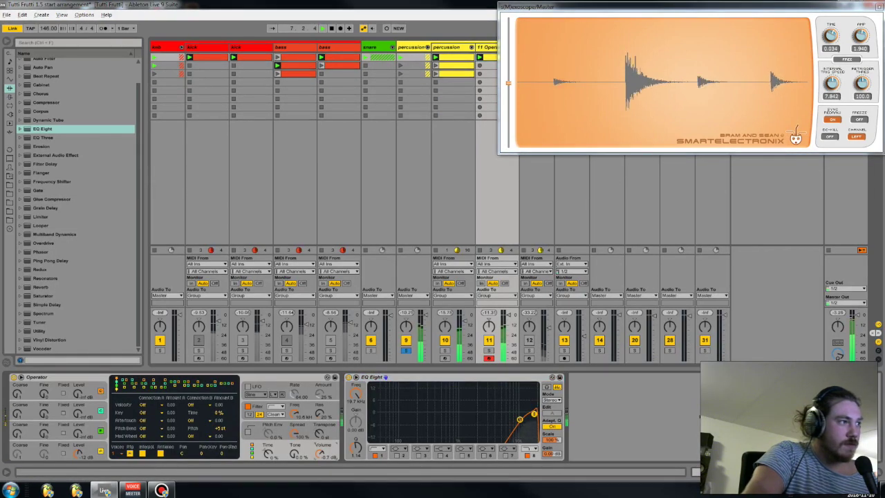
click(489, 341)
click(489, 341)
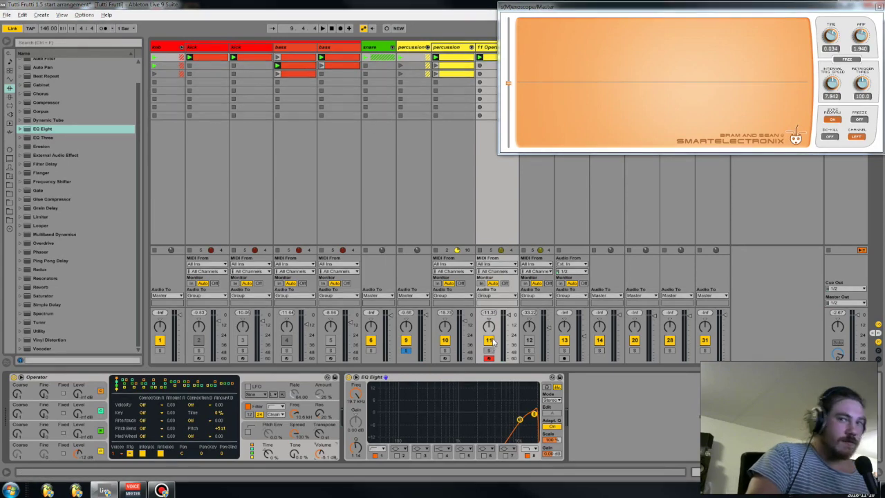
Step: Set Operator's volume to -4.2 dB and compare the percussion mix with the Operator track muted and unmuted
key(space)
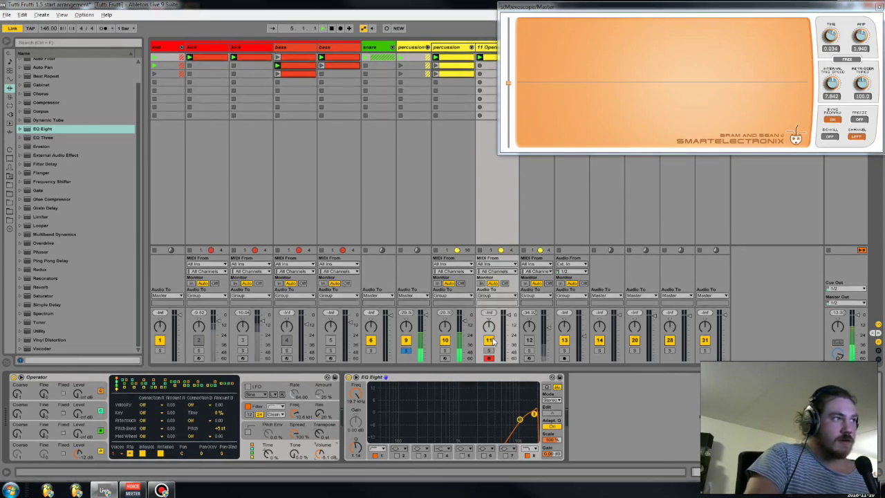
click(491, 340)
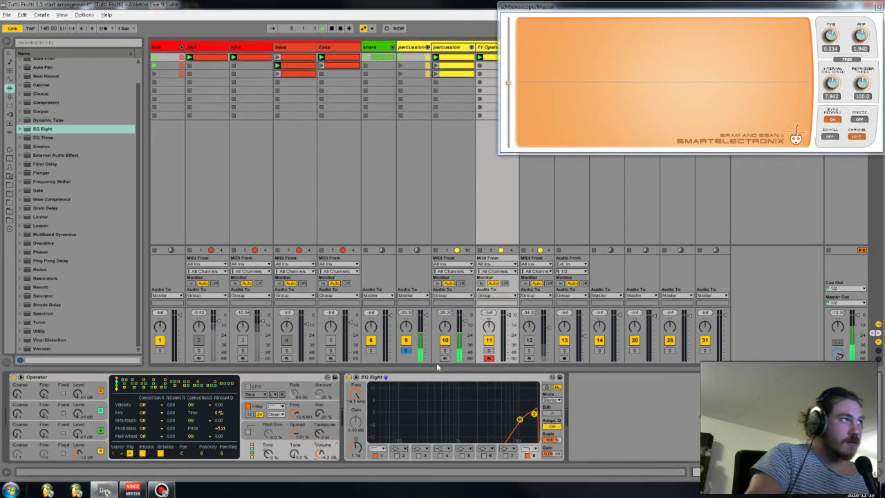
key(space)
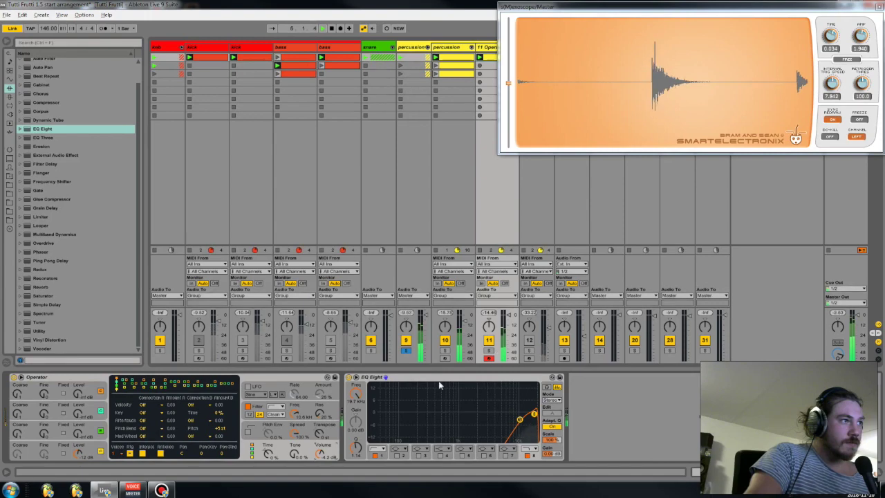
click(493, 342)
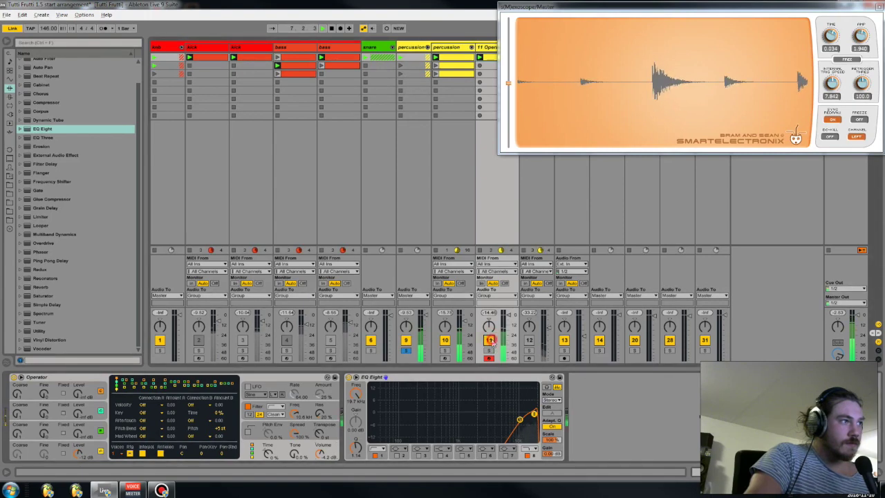
click(492, 343)
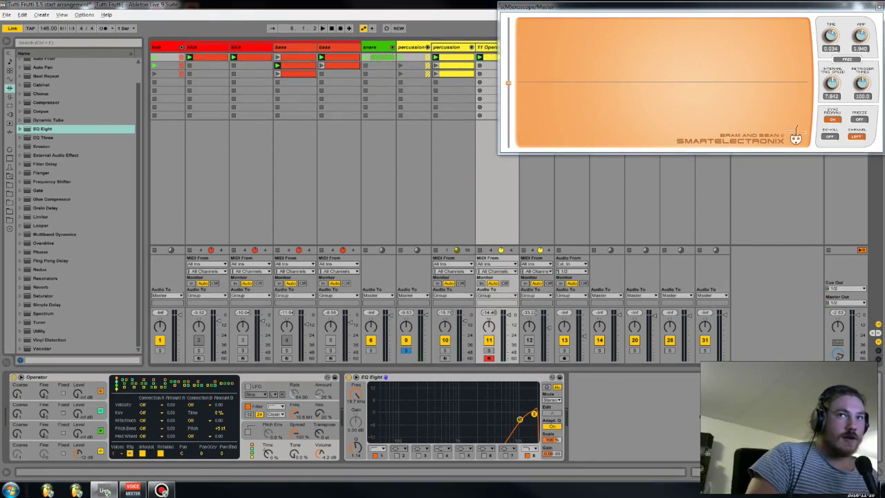
Step: Insert an audio track after the Operator track, return to the Operator track and play the percussion pattern
key(ctrl+t)
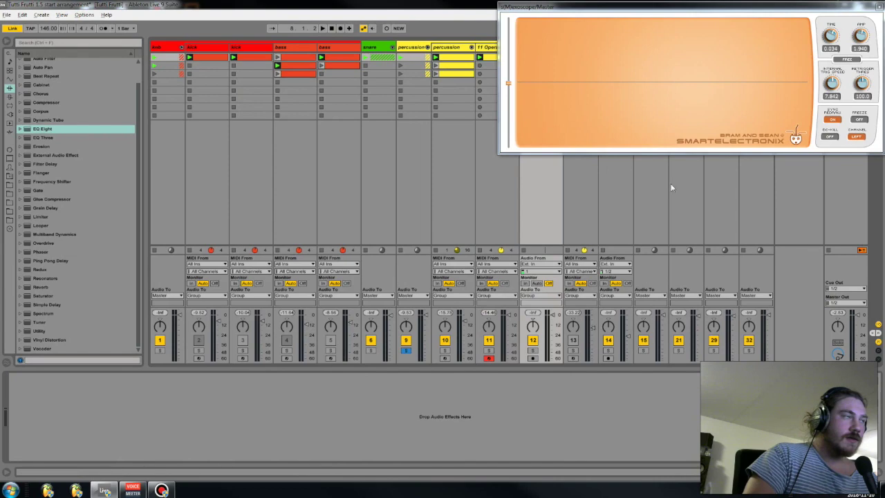
key(Left)
key(space)
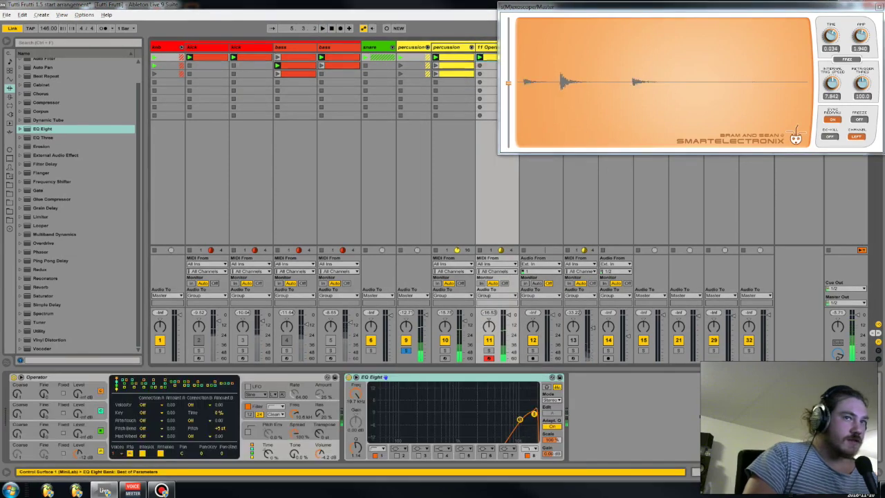
Step: Reduce the Operator clip to a single C3 note at 1.1.1 by deleting the other notes, and end the clip at 1.1.3
key(shift+Tab)
drag(292, 385, 228, 380)
drag(298, 354, 705, 406)
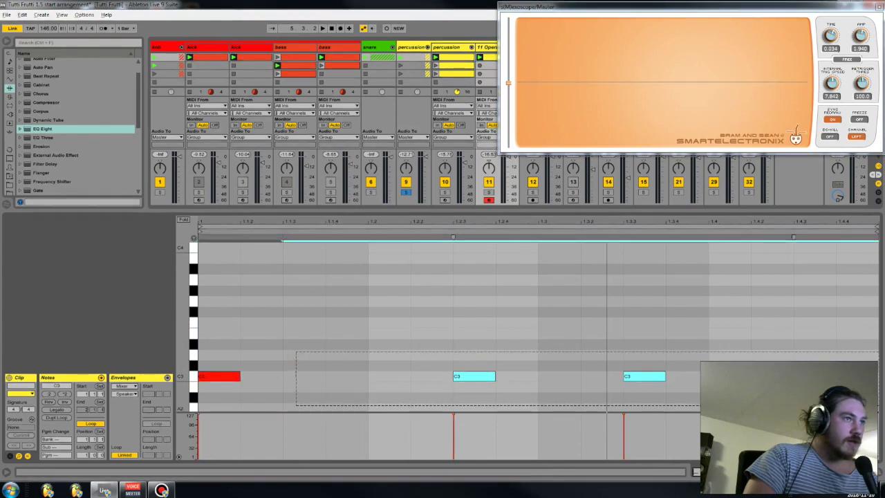
key(Delete)
drag(200, 239, 283, 236)
key(shift+Tab)
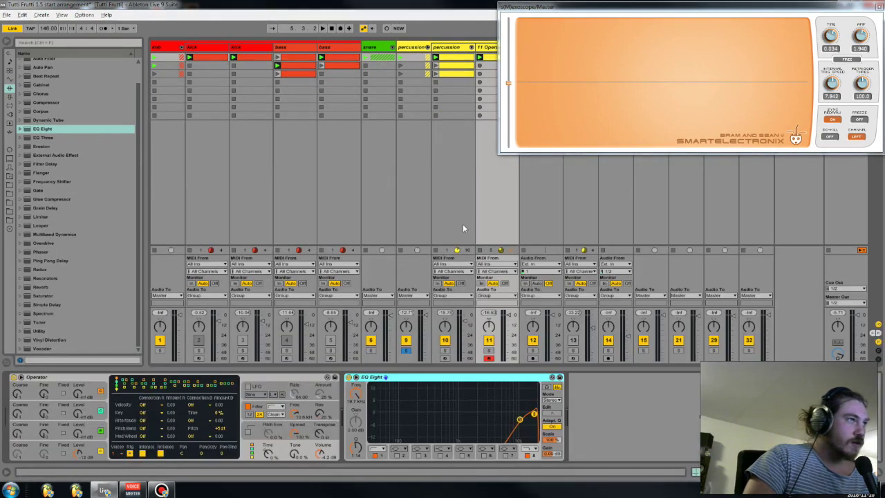
Step: Close the oscilloscope window, show the Arrangement view and solo the Operator track
click(877, 6)
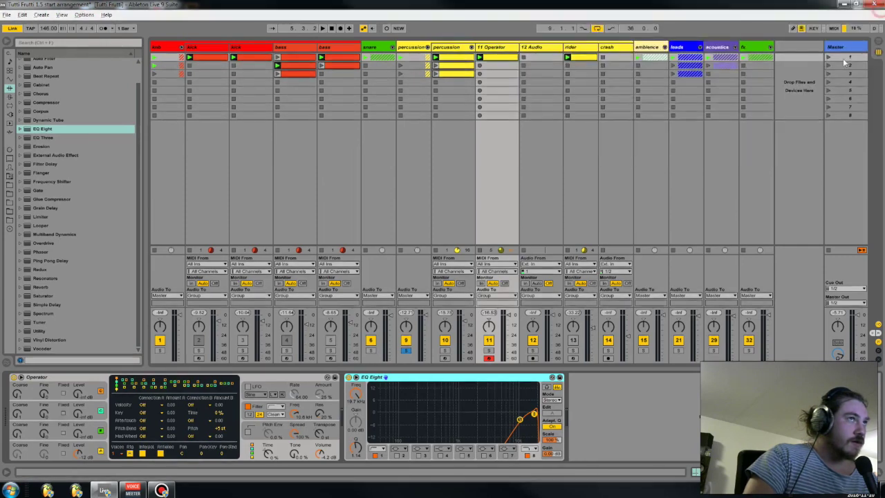
key(Tab)
click(498, 235)
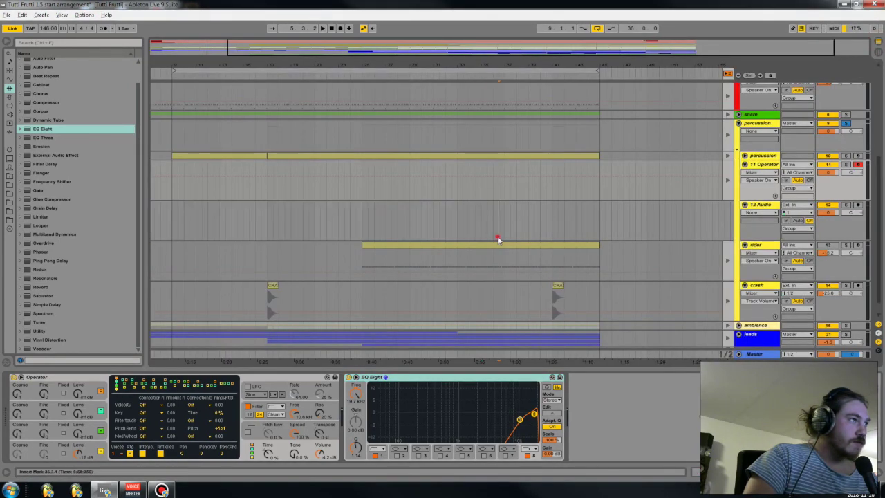
click(759, 168)
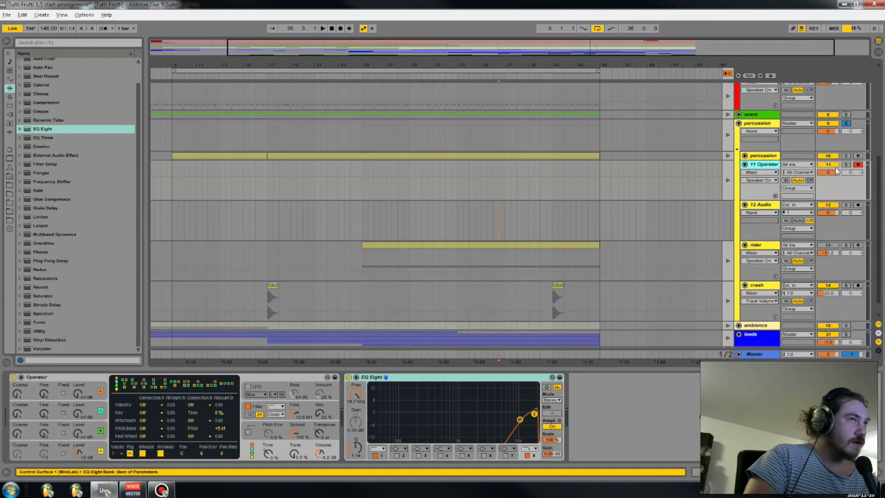
Step: Set the 12 Audio track's input to Resampling, arm it for recording and place the insert marker at bar 9
click(795, 206)
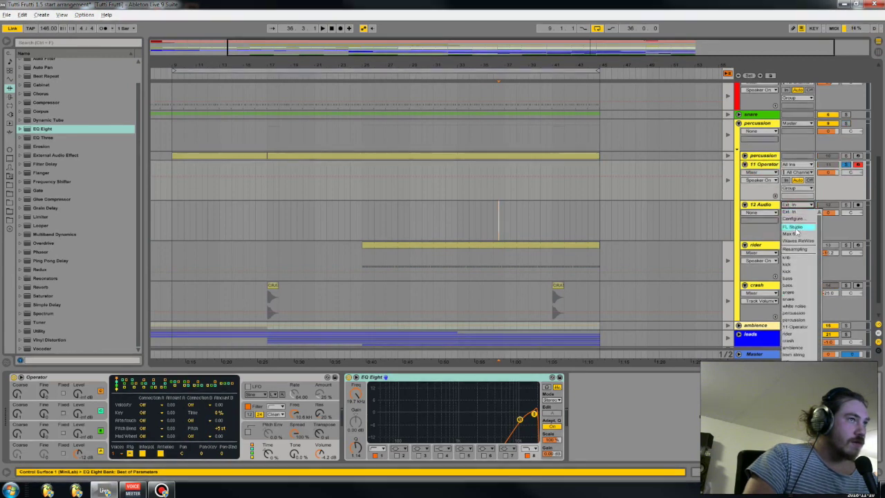
click(792, 250)
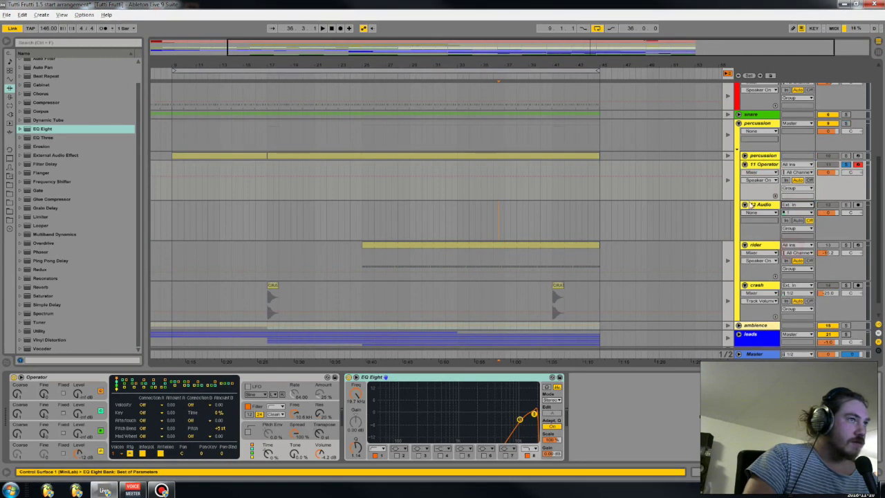
click(857, 205)
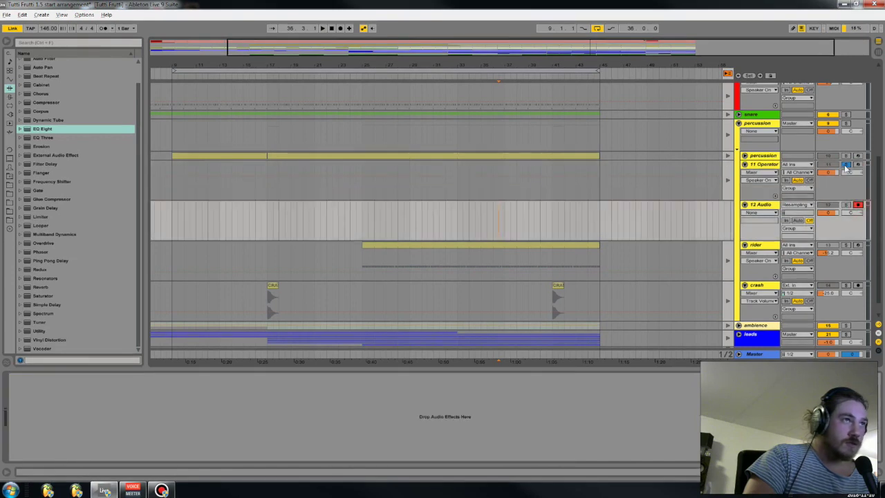
click(175, 215)
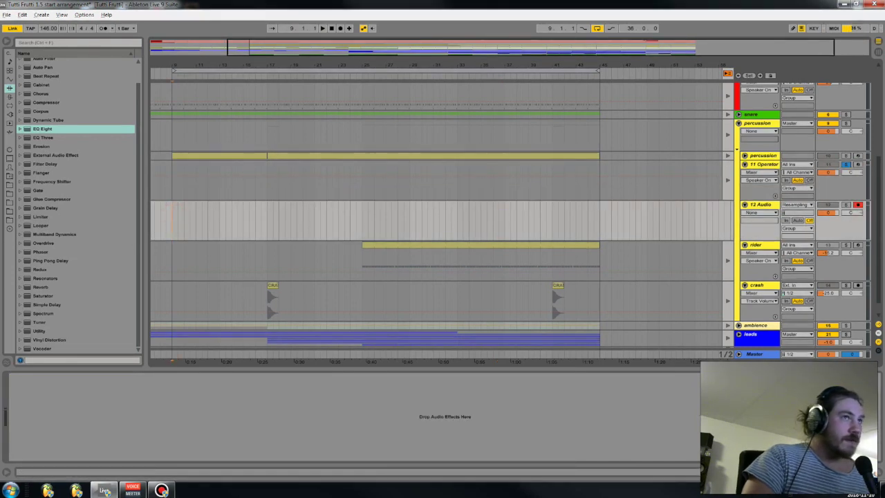
Step: Bring the Operator clip from the Session view onto the Operator track at 9.1.1 and delete the extra MIDI track
click(877, 52)
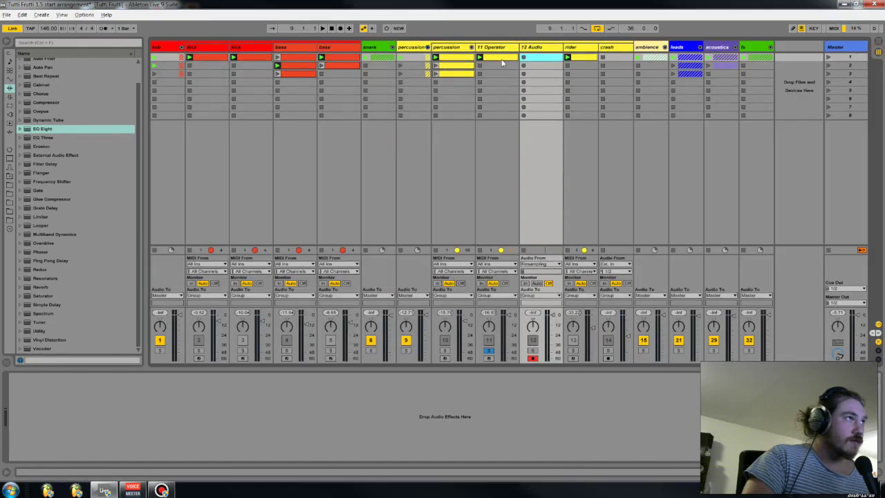
click(878, 42)
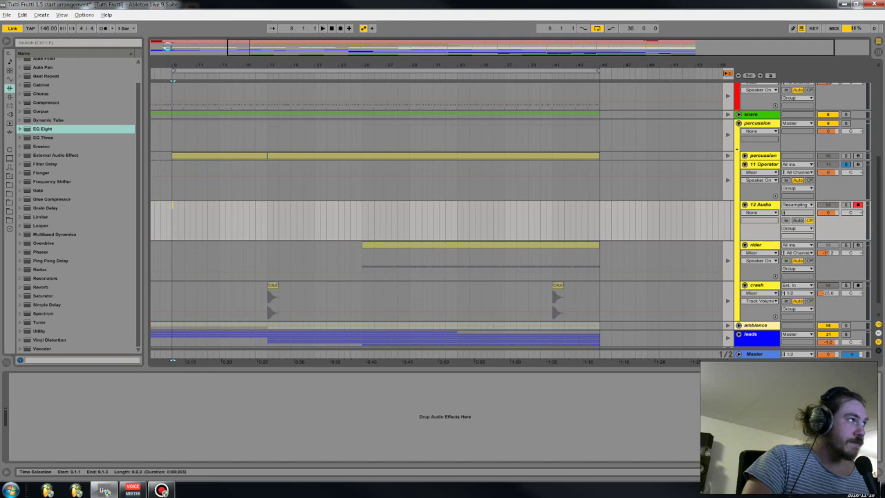
key(ctrl+z)
drag(177, 64, 467, 200)
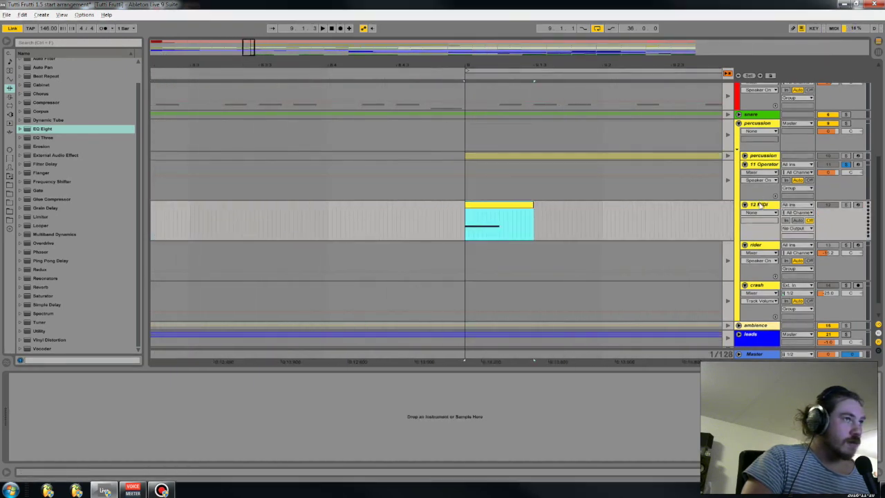
drag(495, 207, 489, 183)
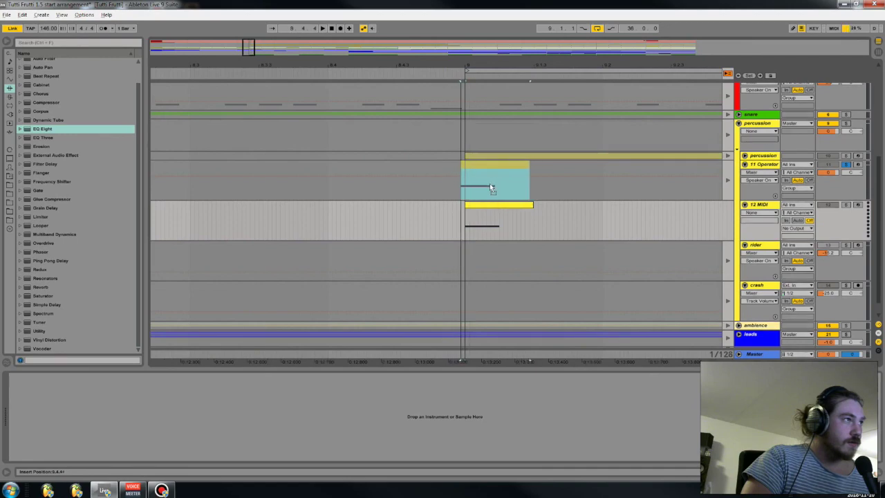
click(764, 205)
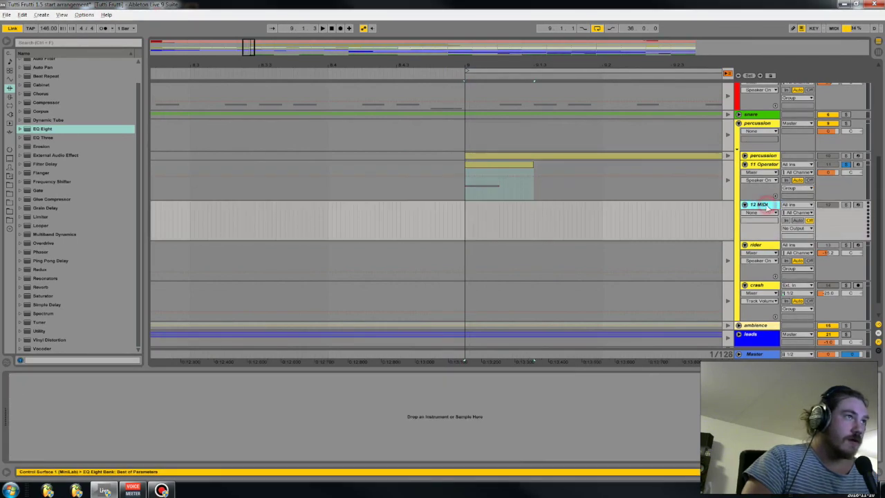
key(Delete)
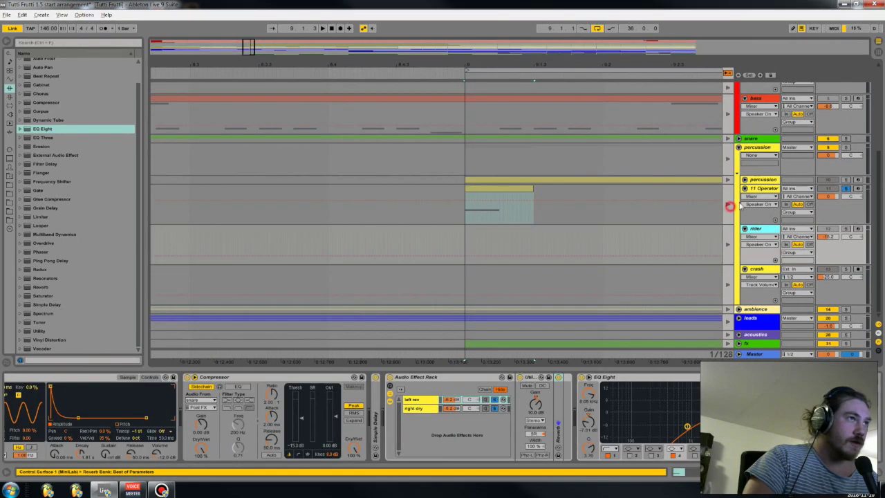
Step: Insert an audio track below the Operator track, set its input to Resampling and arm it for recording
right_click(760, 190)
click(784, 256)
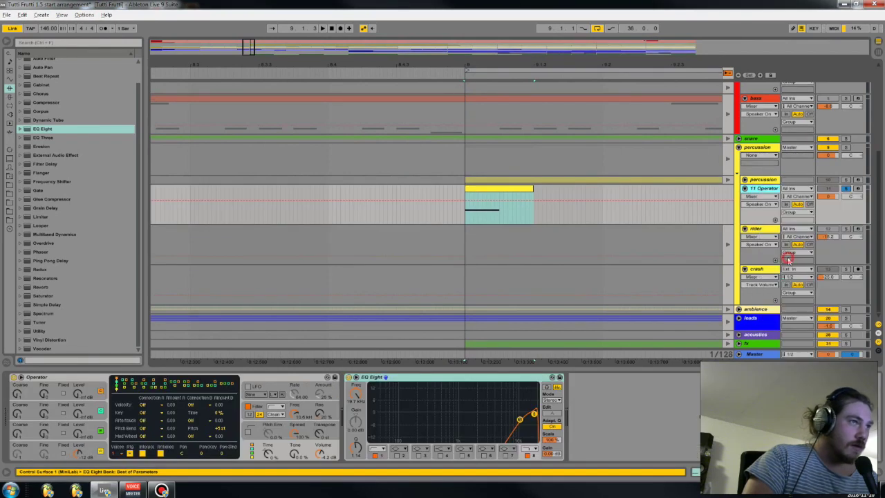
click(797, 228)
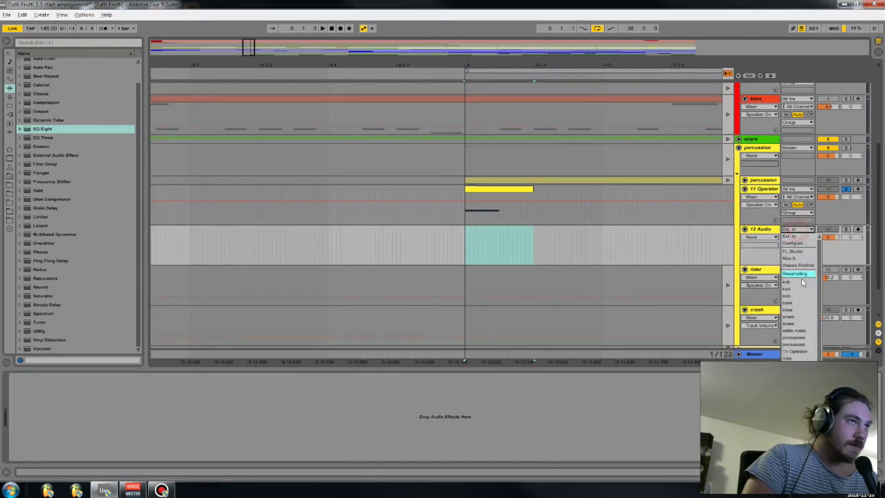
click(800, 281)
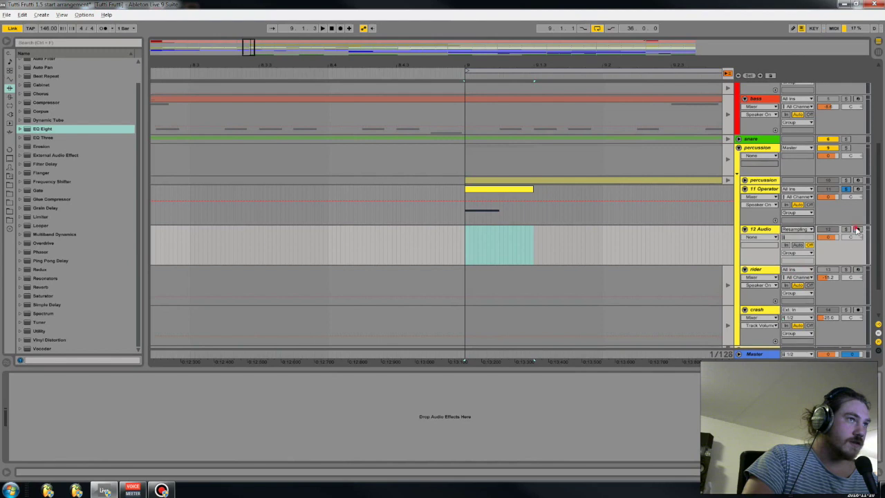
Step: Record the Operator sound onto the 12 Audio track from 9.1.1 and trim the recording to its first hit
click(464, 245)
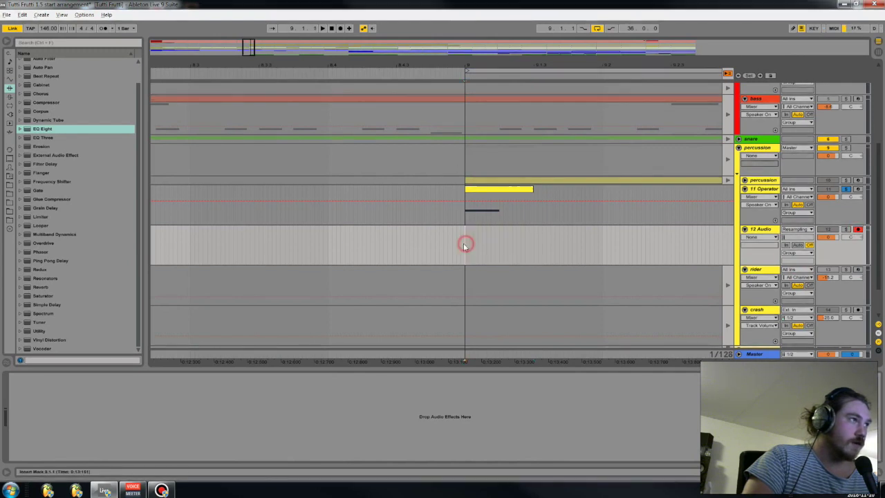
click(339, 28)
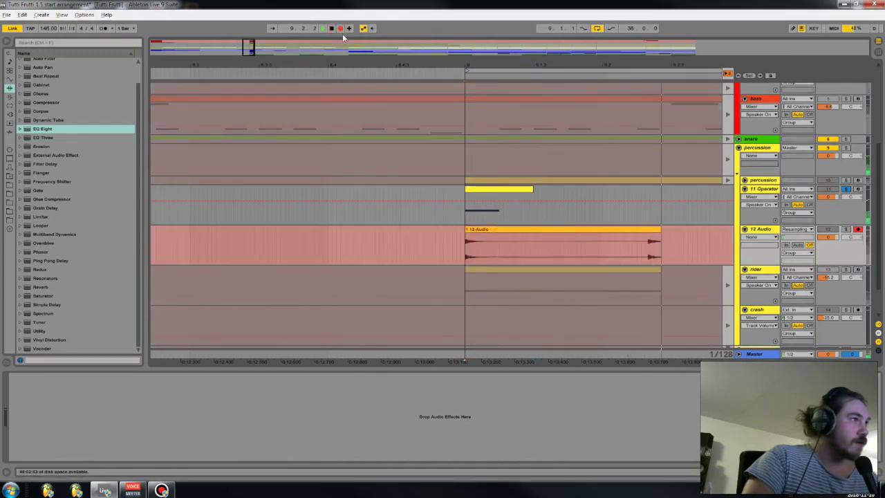
key(space)
drag(679, 235, 540, 235)
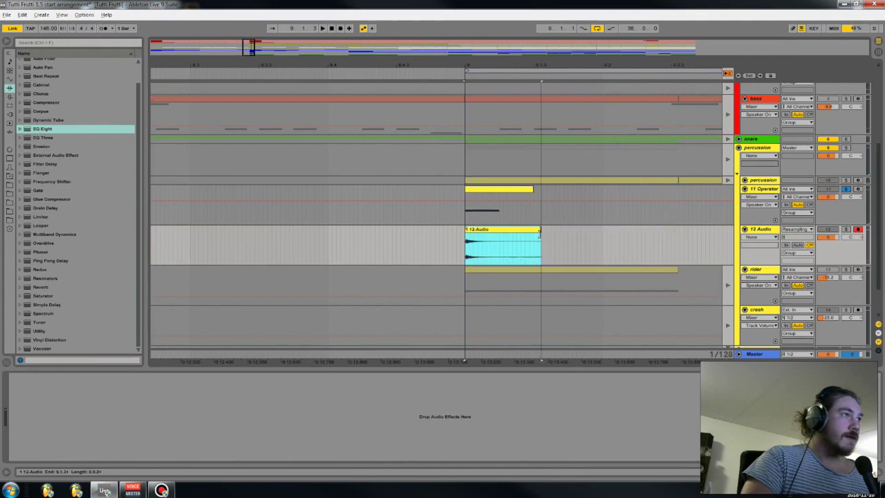
Step: Delete the Operator track's MIDI clip, then show the recorded clip's fades and shorten the clip to end at 9.1.2
click(492, 199)
key(Delete)
click(485, 232)
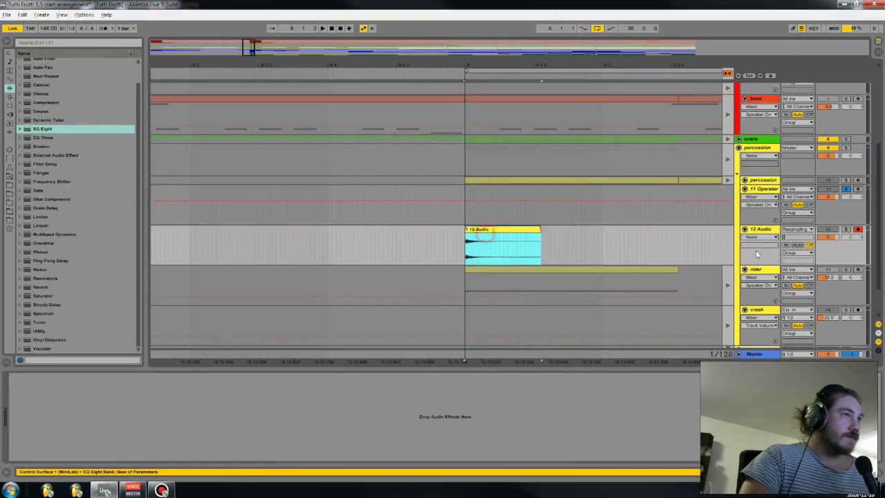
click(468, 240)
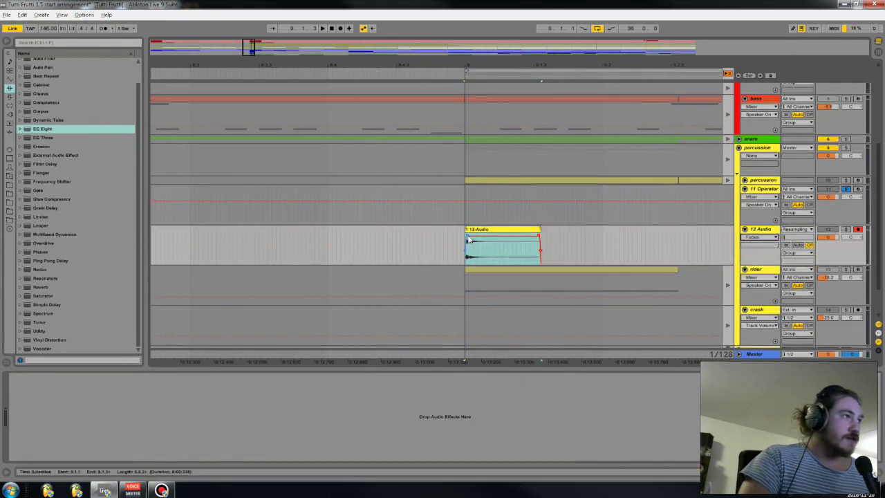
drag(533, 231, 499, 231)
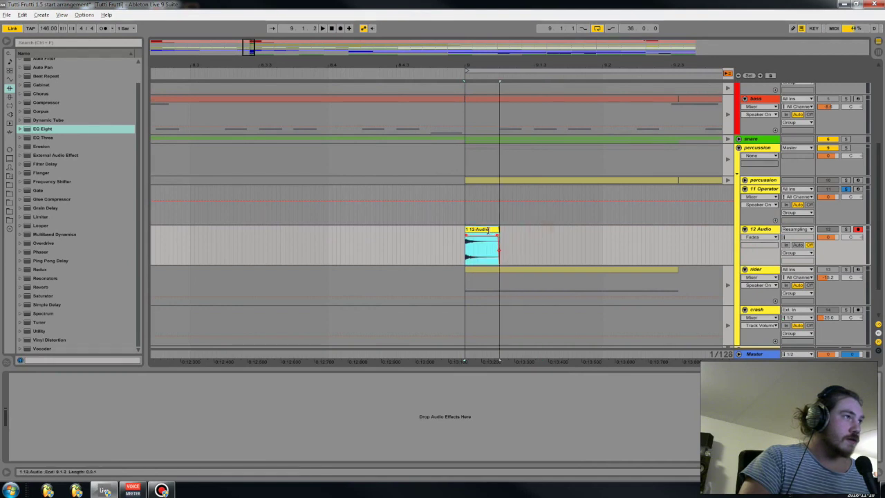
Step: Fade out the recorded hit, consolidate the clip and add a shorter fade-out at its end
click(490, 239)
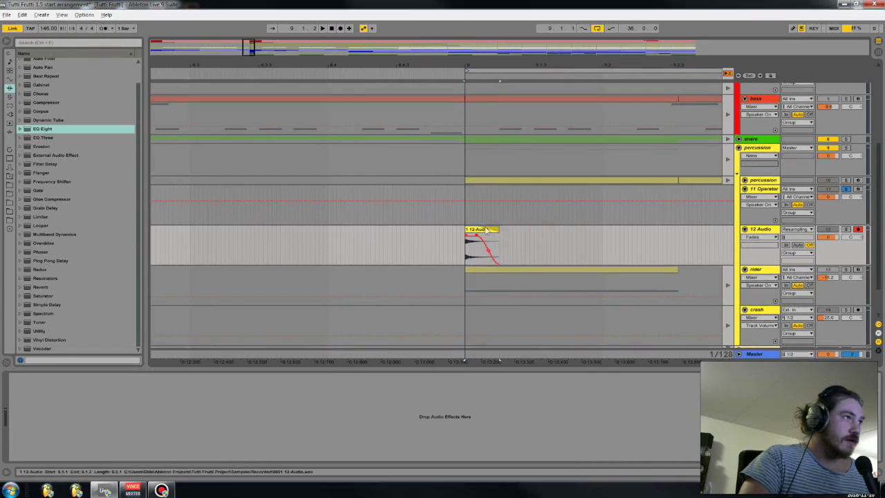
click(481, 229)
key(ctrl+j)
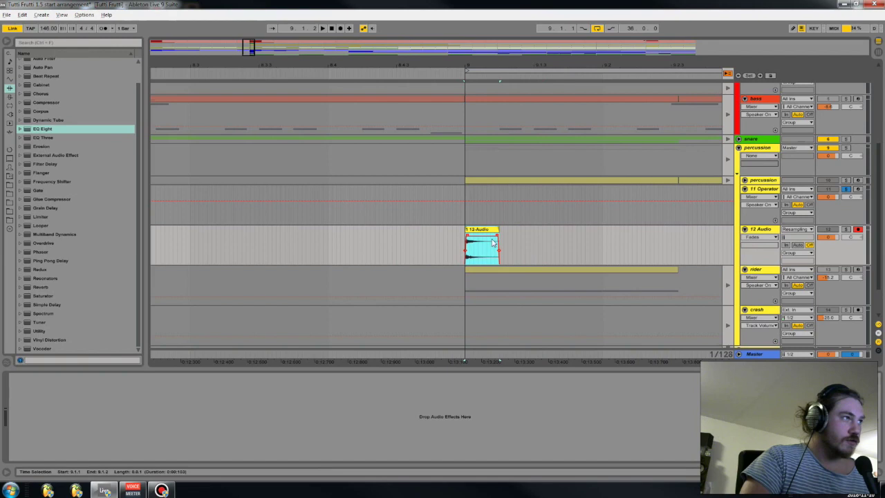
drag(467, 236, 490, 236)
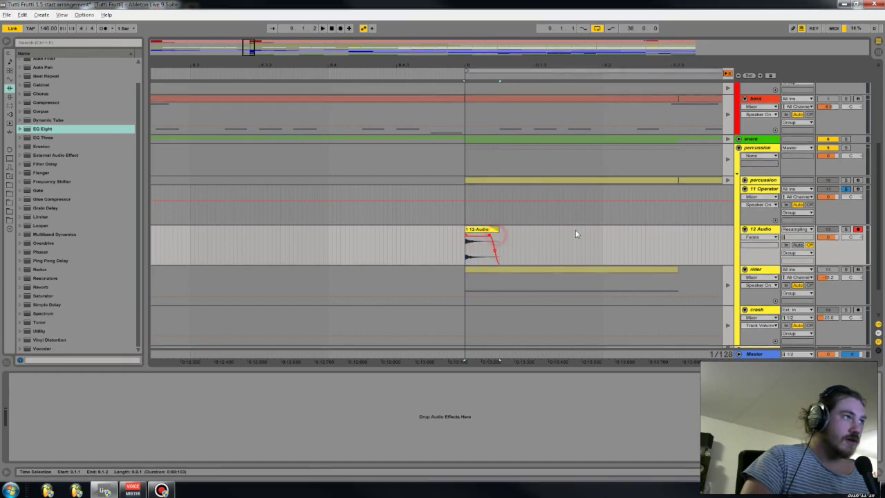
Step: Delete the Operator track and place the recorded audio hit on the percussion Drum Rack's empty E1 pad
click(764, 189)
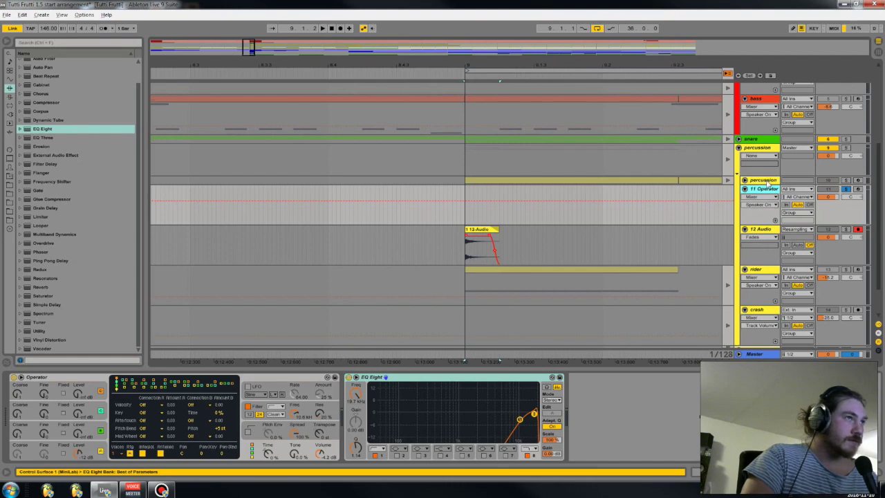
key(Delete)
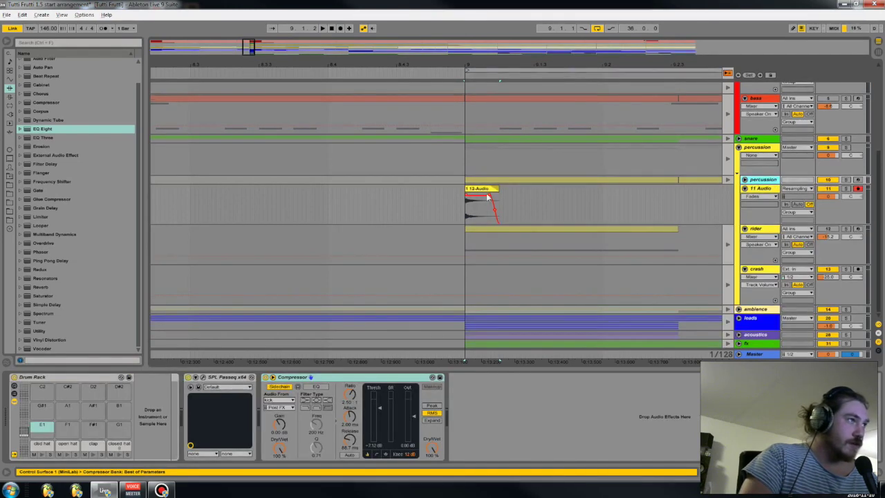
click(482, 191)
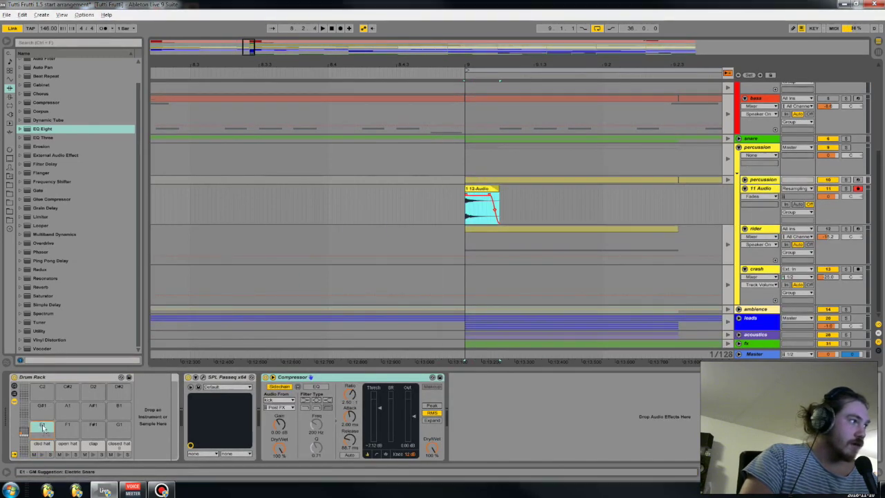
drag(40, 424, 40, 424)
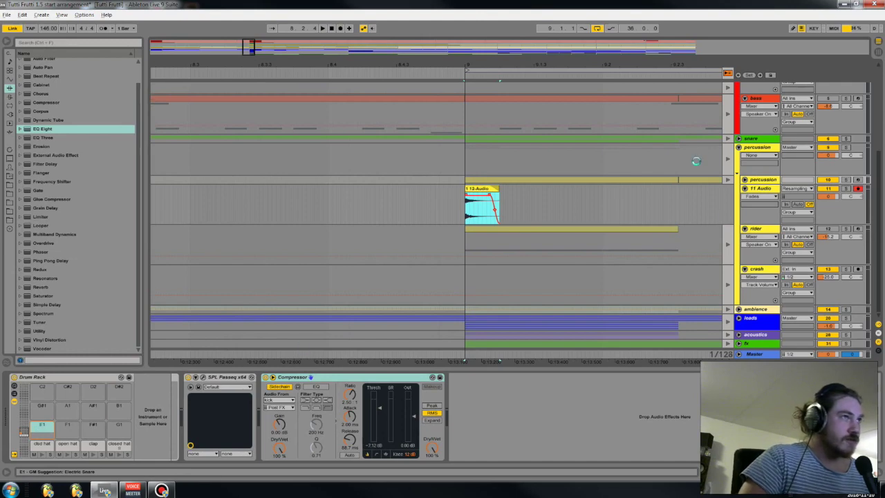
Step: Delete the resampling audio track and name the percussion Drum Rack's new pad white noise
click(761, 190)
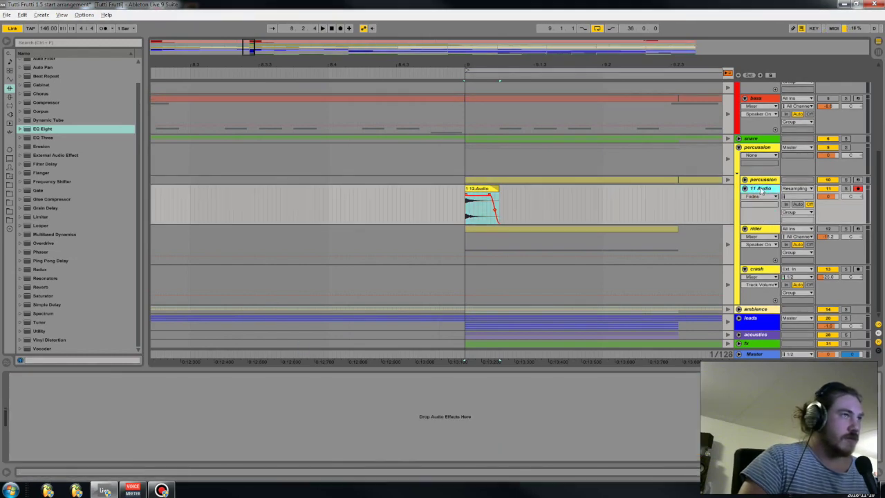
key(Delete)
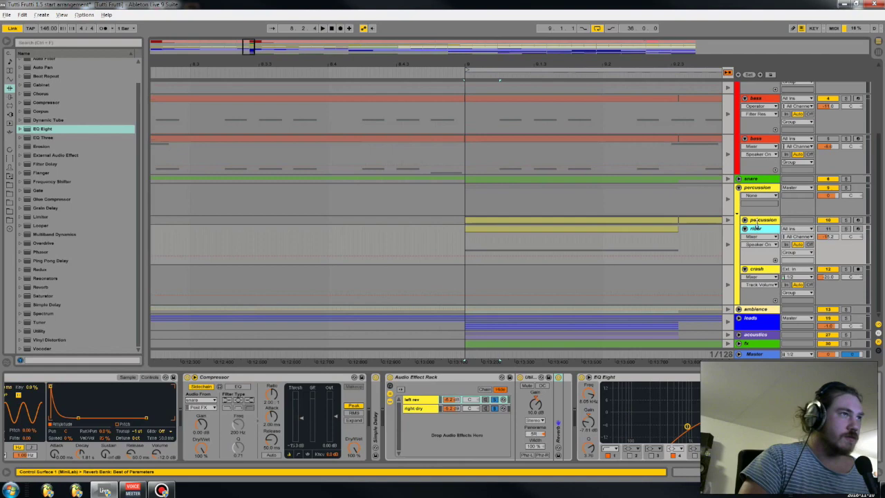
click(763, 220)
click(40, 428)
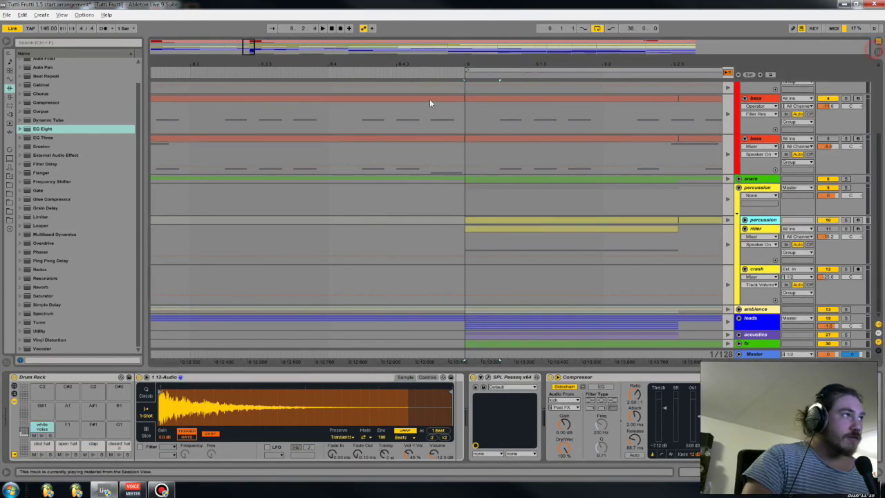
Step: Copy all open hat notes in the percussion track's first session clip up to the white noise row
click(878, 52)
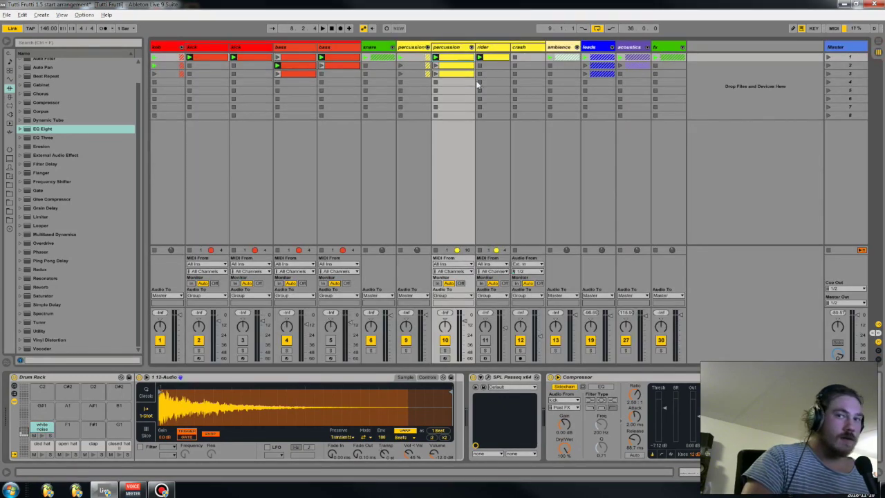
double_click(461, 59)
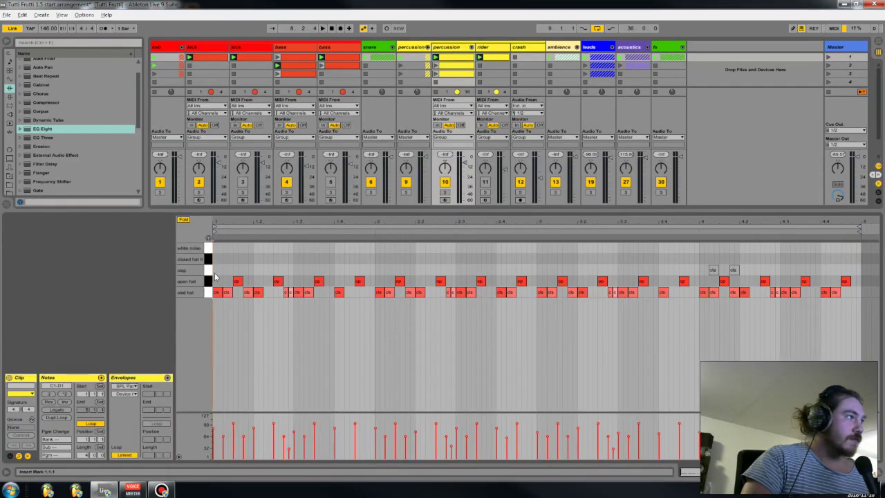
drag(215, 276, 846, 285)
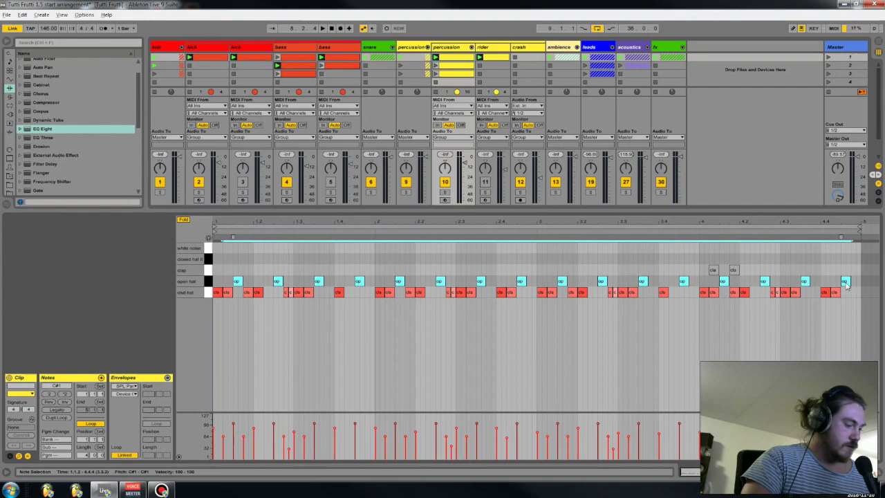
click(216, 260)
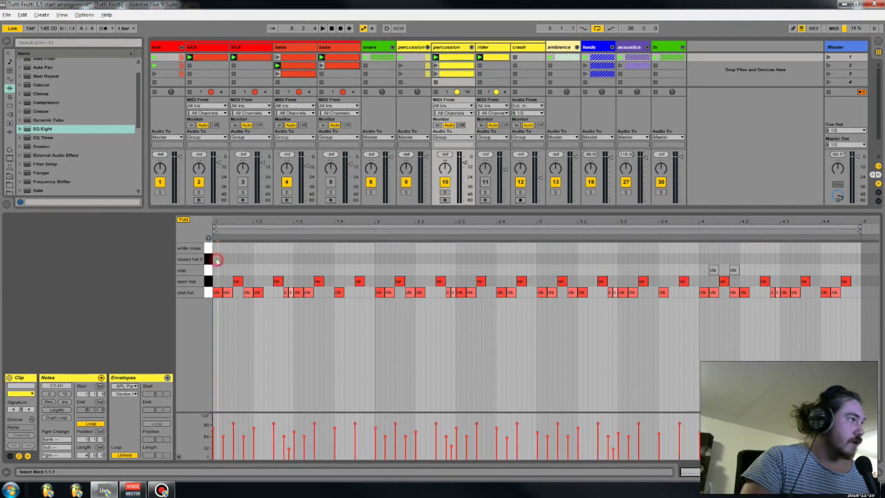
key(ctrl+v)
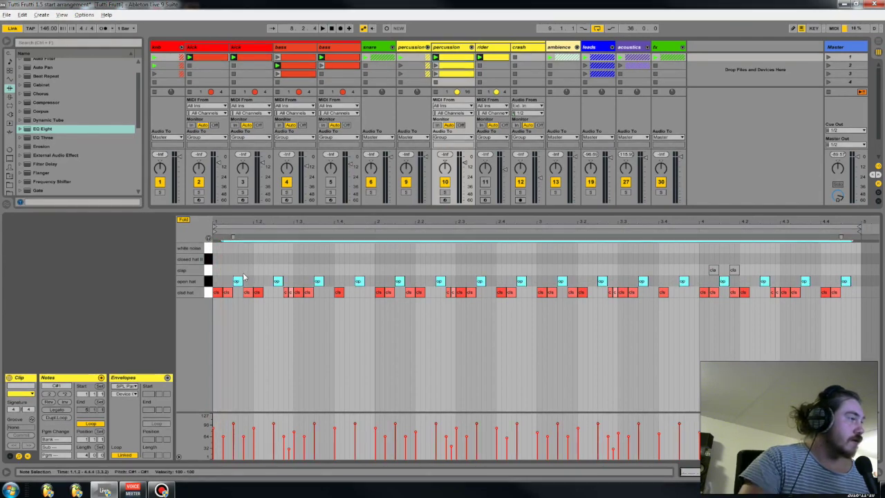
drag(240, 280, 242, 271)
key(Up)
key(Up)
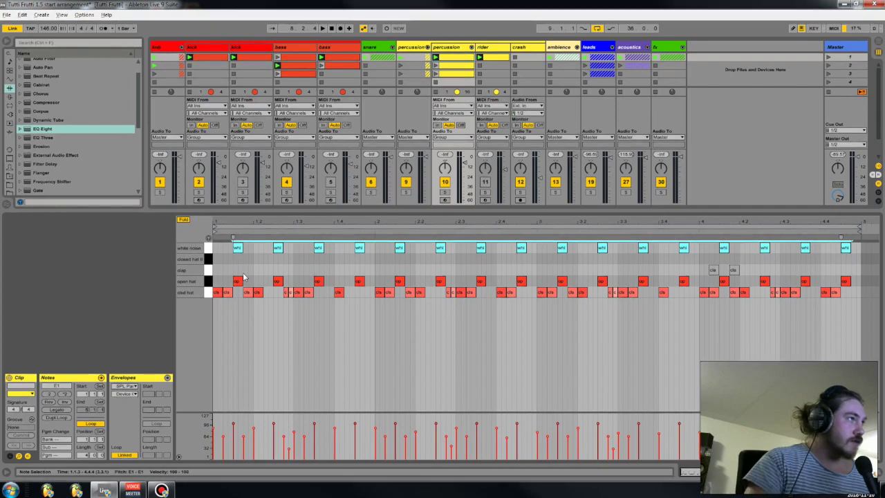
Step: Lower the copied white noise notes' velocity to about 52 and audition the percussion track soloed
drag(437, 422, 436, 429)
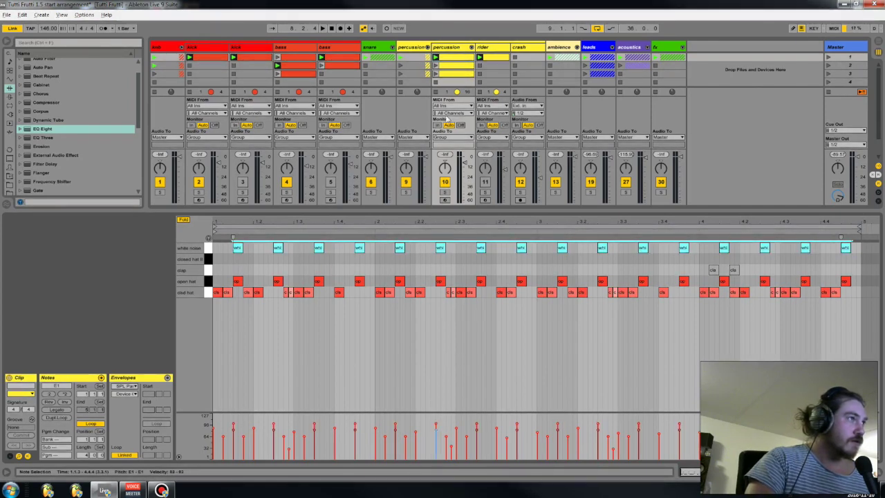
click(446, 193)
key(space)
drag(218, 250, 841, 262)
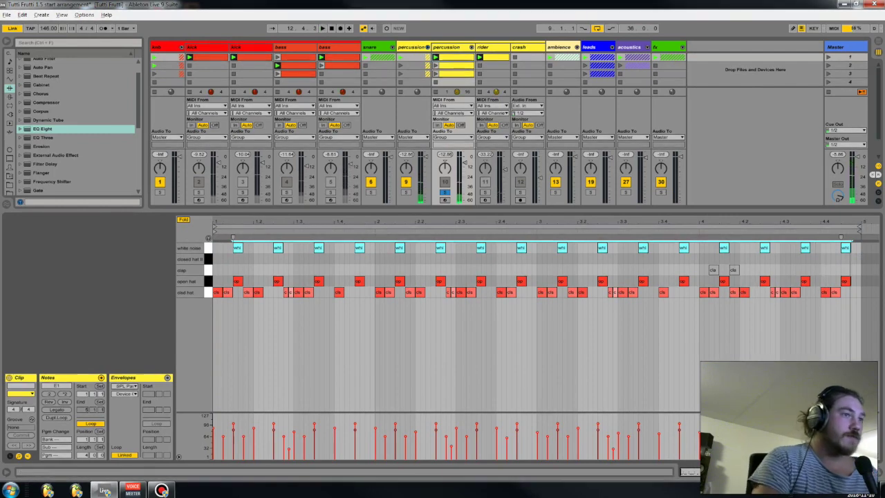
Step: Unsolo the percussion track and slightly adjust the white noise notes' velocity while listening to the full mix
key(shift+Tab)
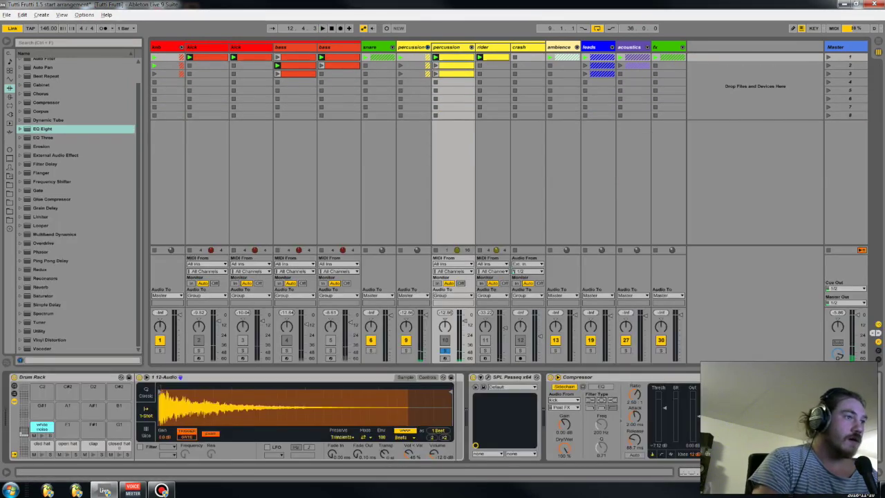
click(444, 340)
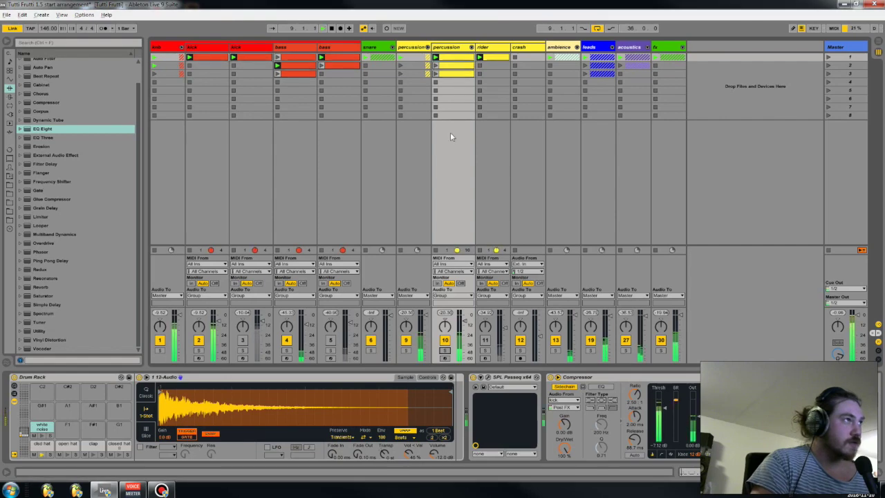
key(shift+Tab)
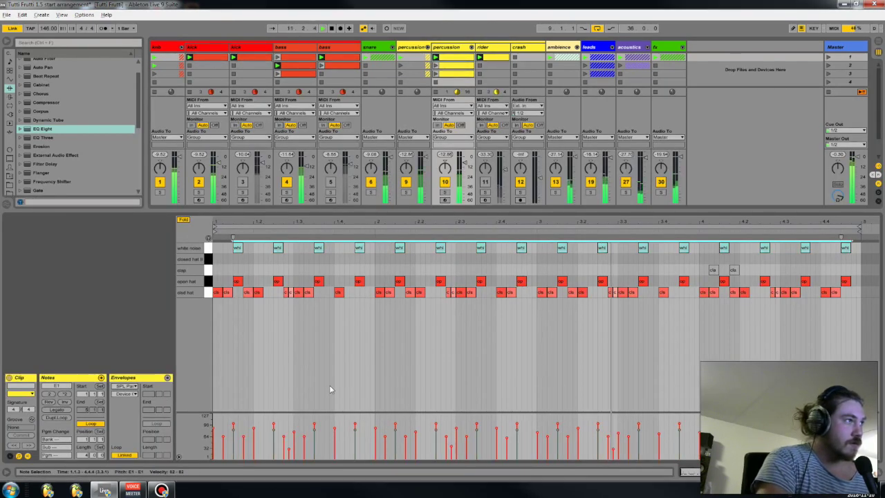
drag(396, 430, 396, 440)
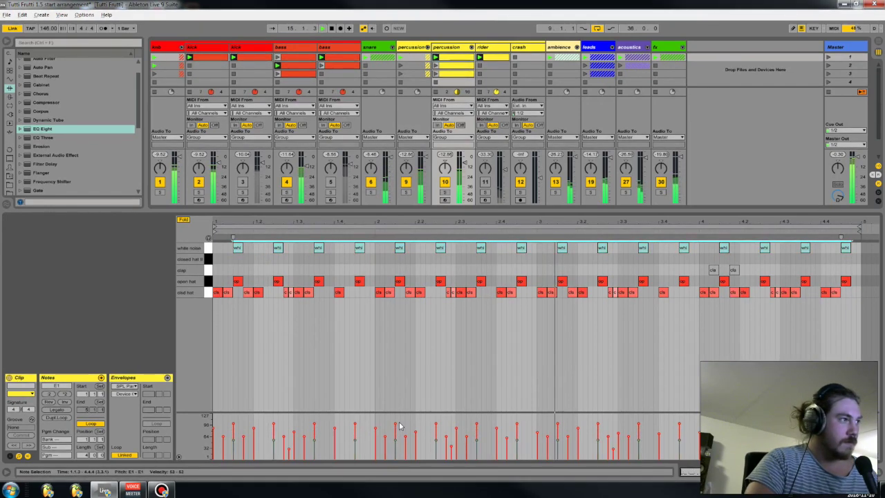
key(space)
click(769, 471)
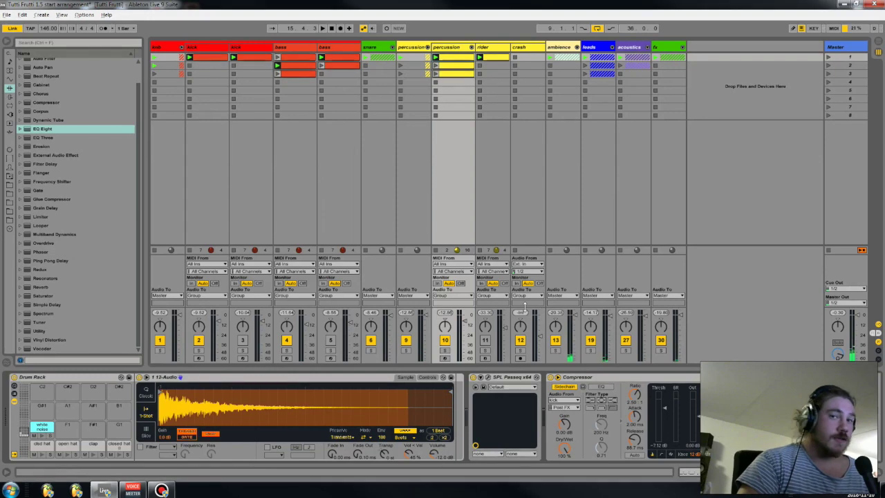
Step: Show the rider track's devices, inspect the right dry chain in its Audio Effect Rack and solo the track
click(484, 55)
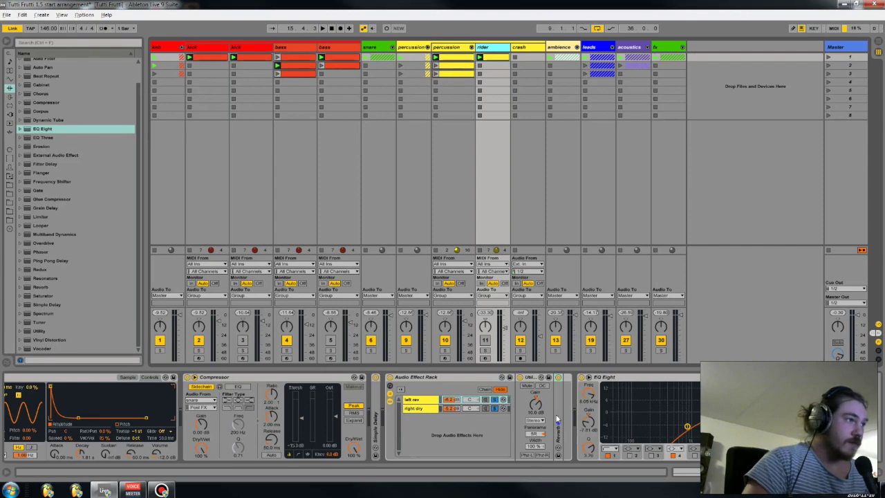
click(491, 409)
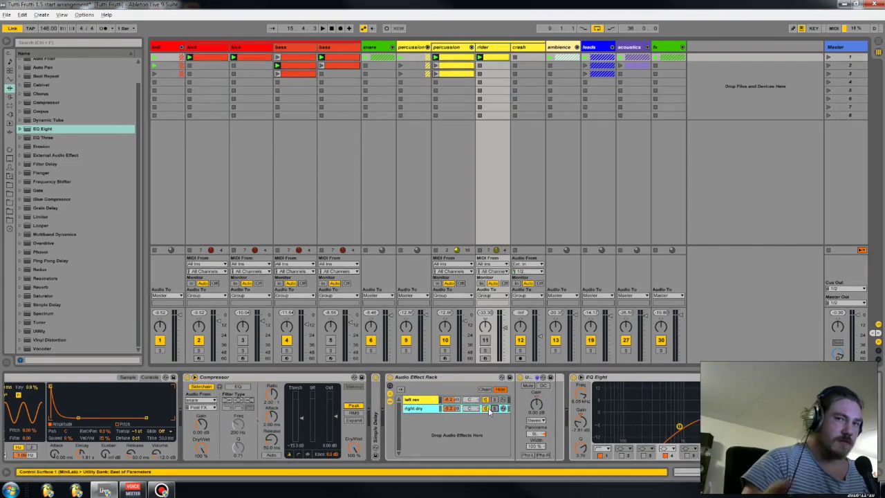
click(488, 48)
click(485, 340)
click(484, 350)
click(487, 49)
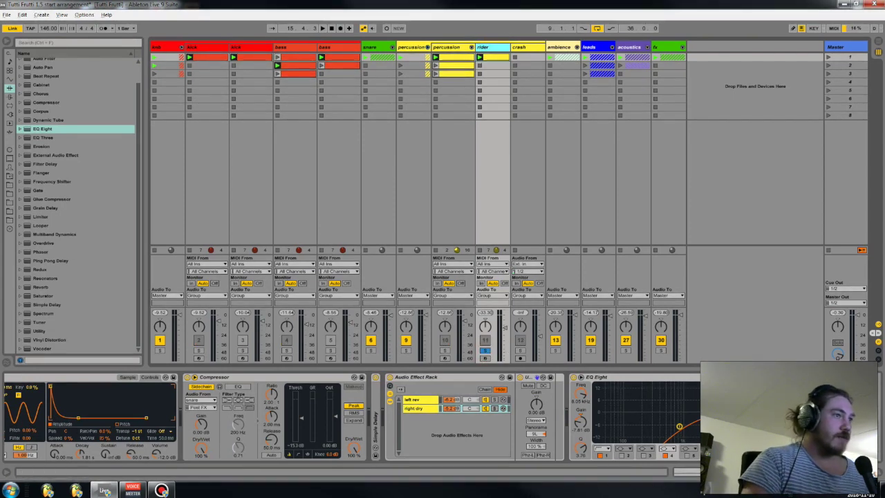
Step: Play the rider clip together with the soloed kick and examine the clip's C3 notes and velocities
key(shift+Tab)
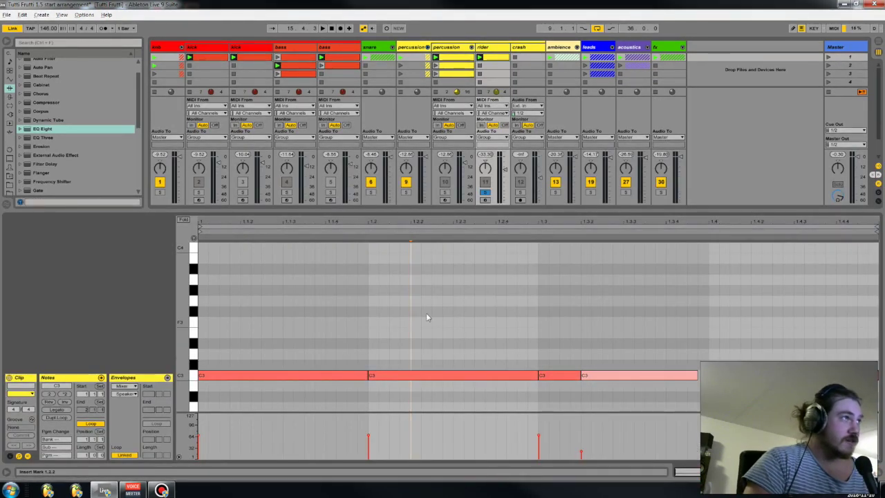
click(198, 192)
key(space)
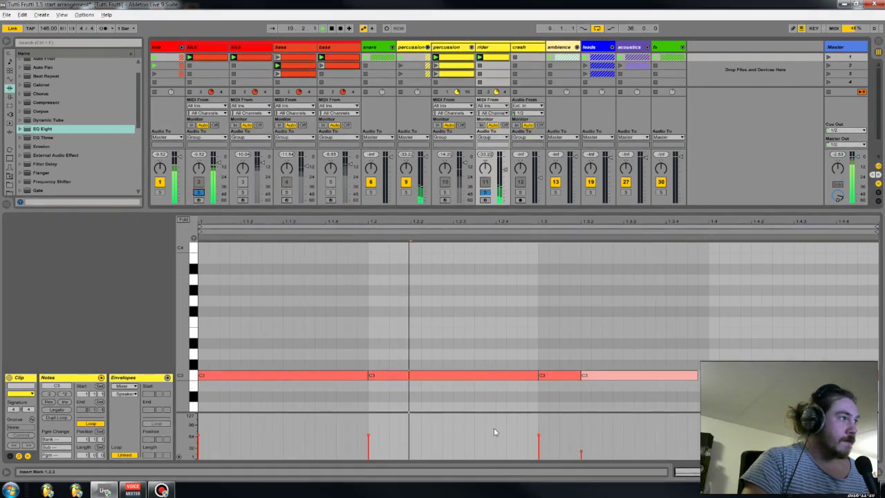
drag(616, 342, 546, 404)
click(551, 325)
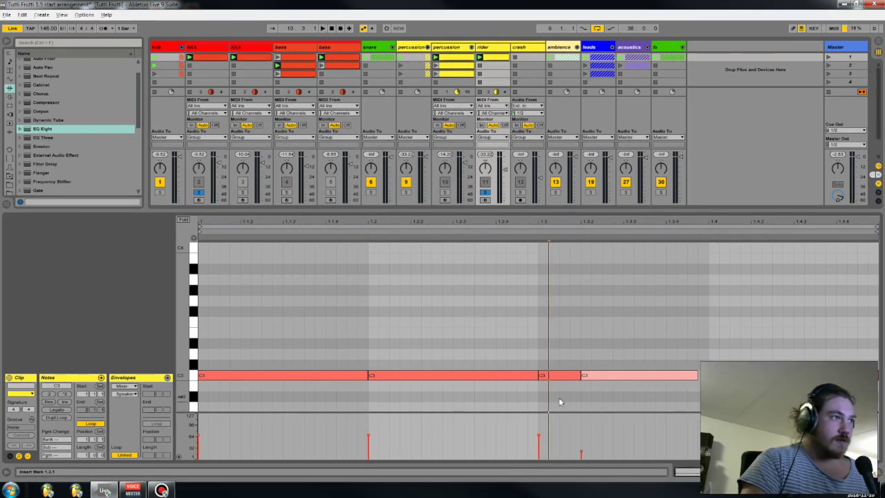
click(581, 453)
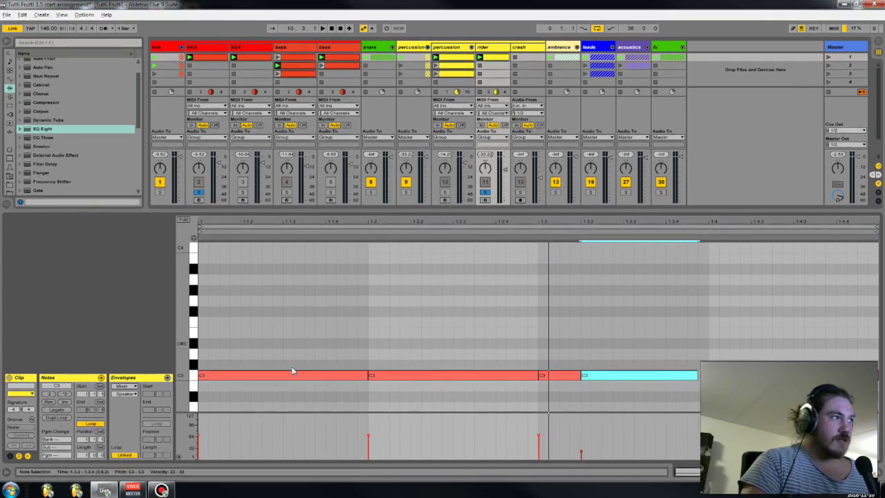
Step: Examine the rider track's Compressor alongside the C3 notes of its clip
key(shift+Tab)
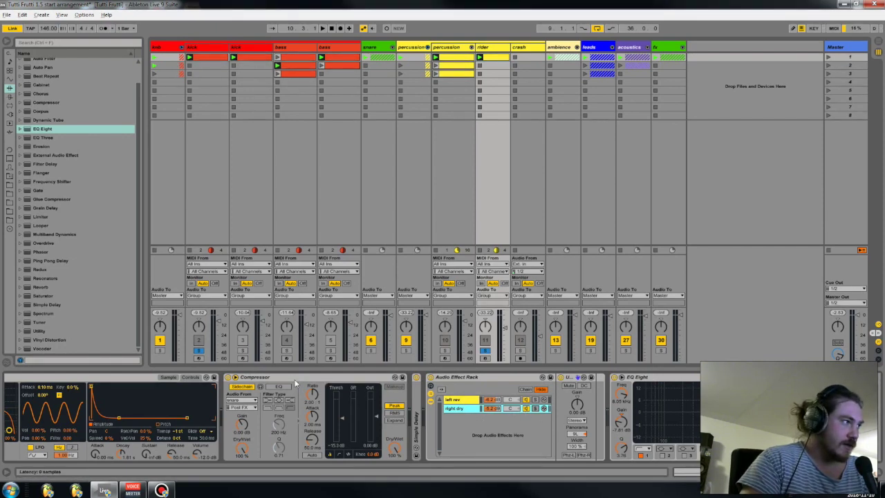
click(295, 378)
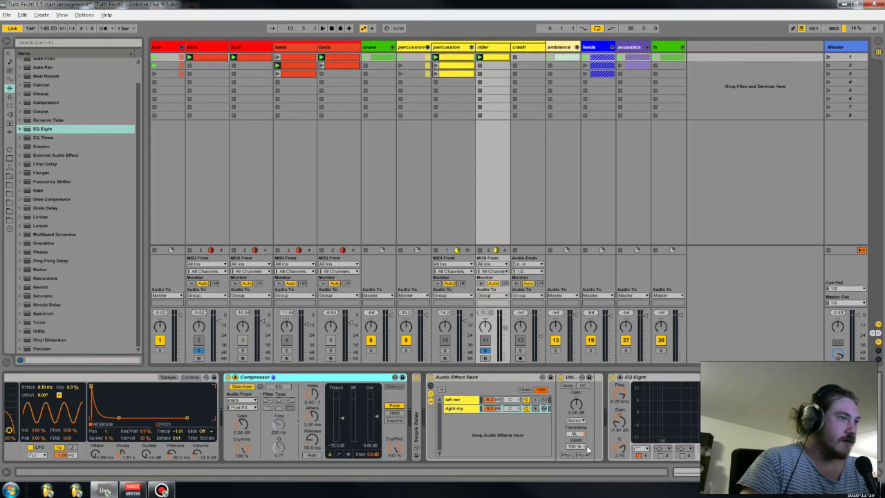
key(shift+Tab)
click(430, 374)
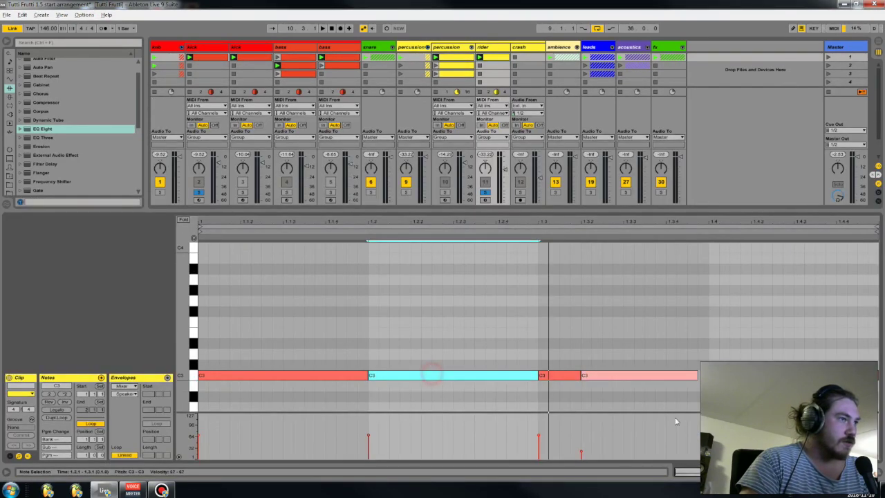
click(792, 374)
click(778, 472)
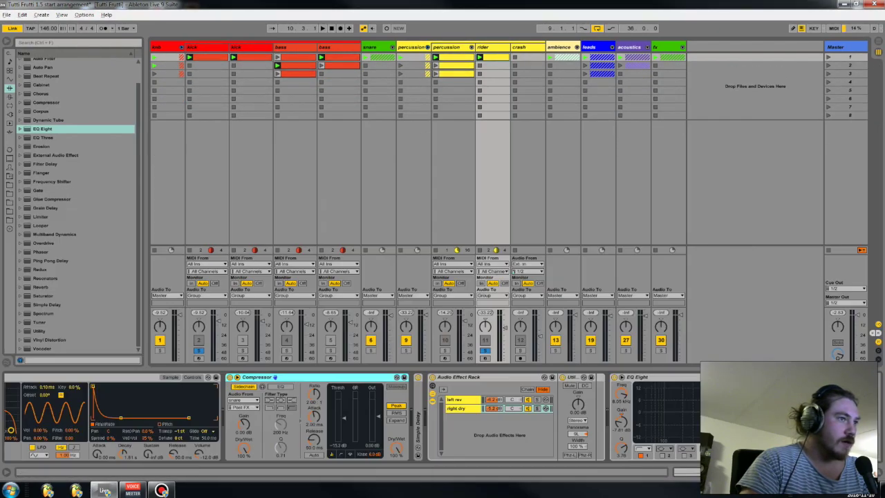
Step: Collapse the rider's Compressor, then expand its Simple Delay and switch it off to hear the rider without delay
double_click(285, 378)
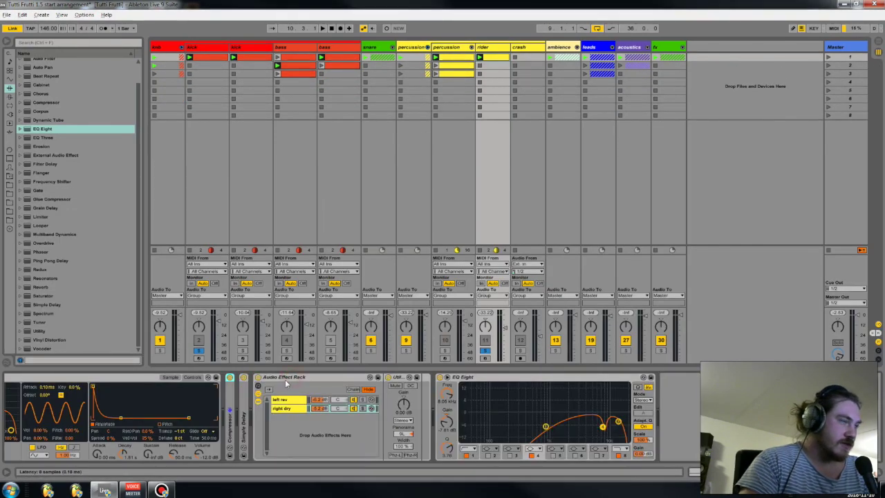
click(245, 411)
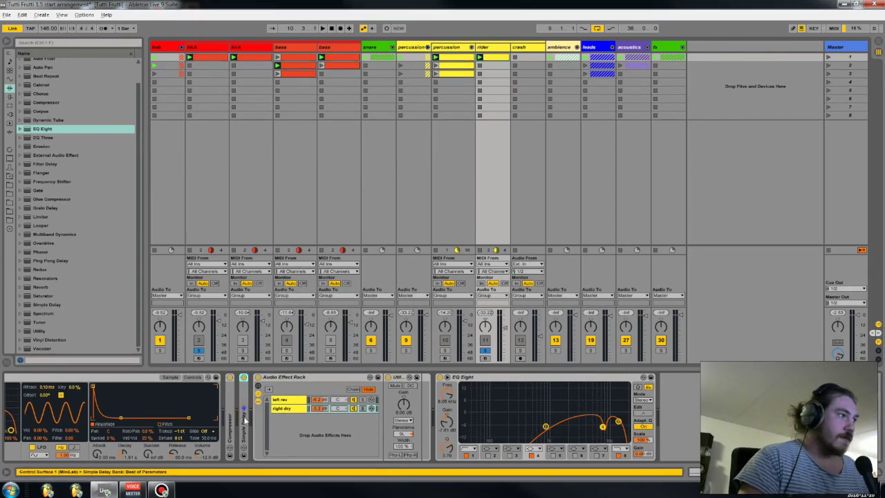
double_click(245, 420)
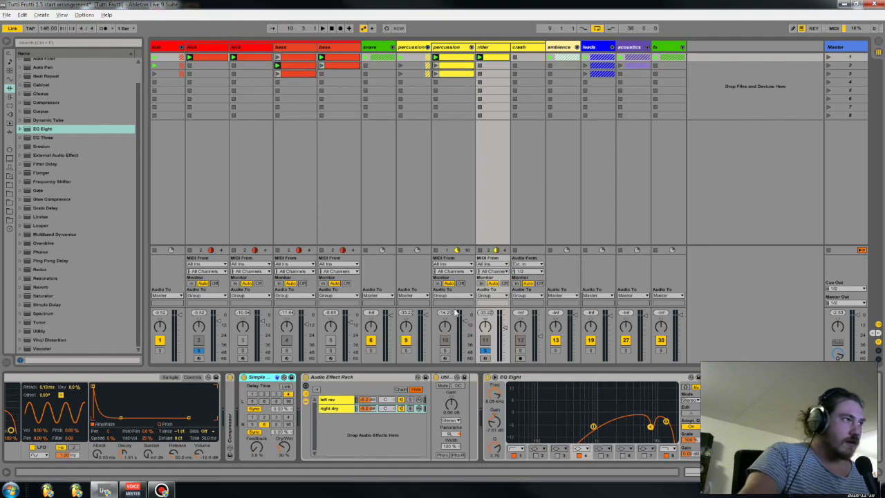
click(244, 378)
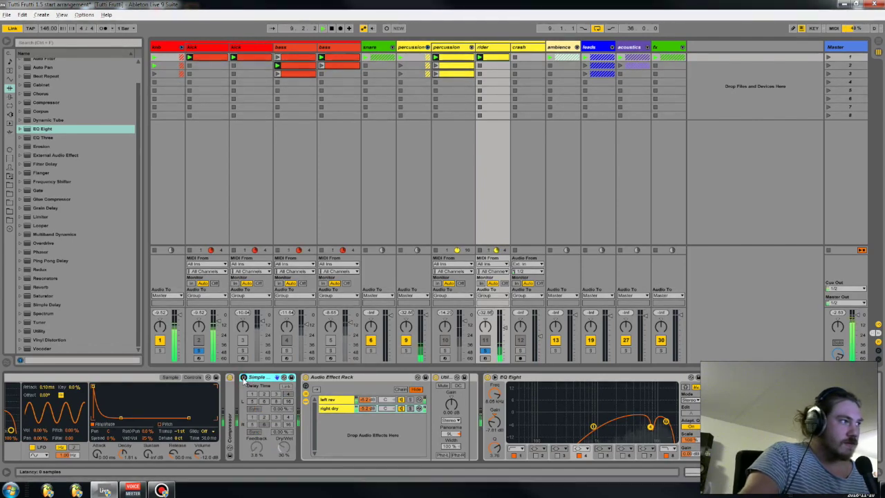
Step: Switch the rider's Simple Delay back on and inspect the left rev and right dry chains of its Audio Effect Rack
click(243, 377)
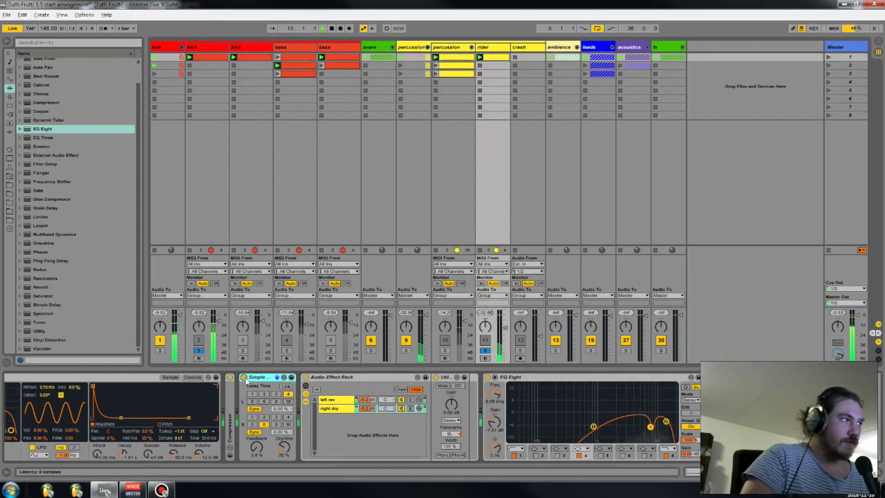
click(325, 400)
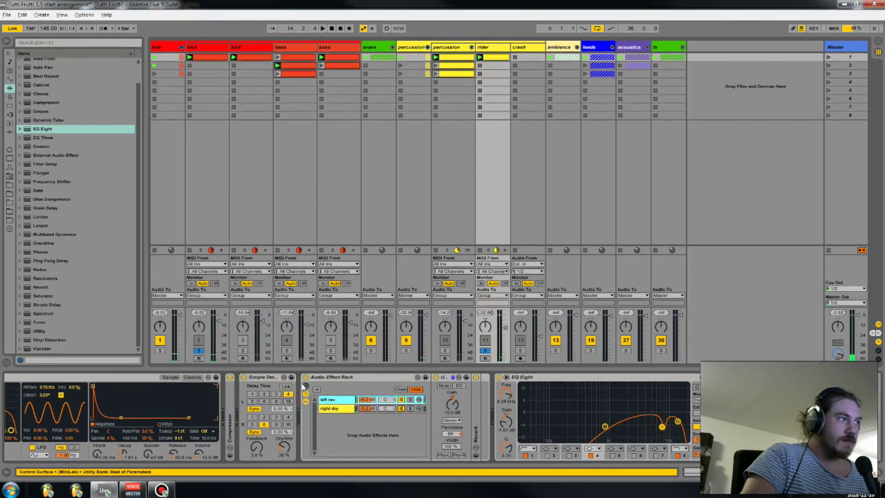
click(345, 409)
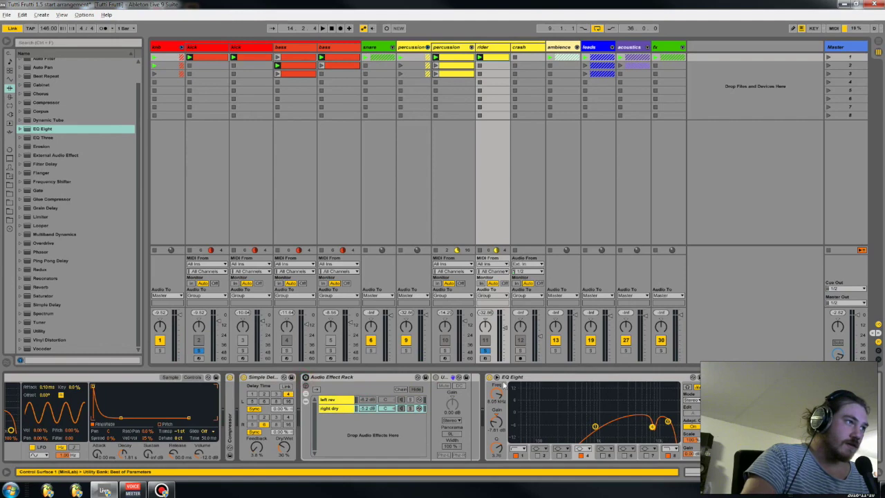
Step: Compare the rider with its Audio Effect Rack and Simple Delay bypassed and active, leaving both switched on
click(304, 378)
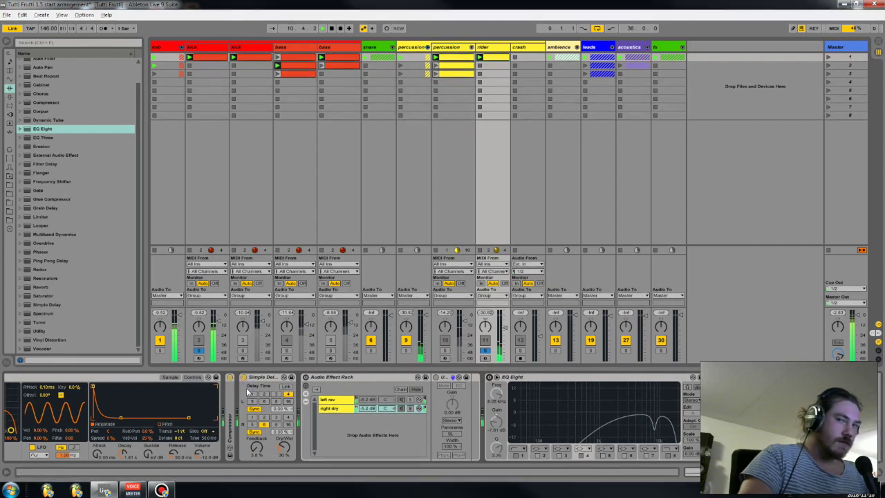
click(243, 377)
click(243, 377)
click(320, 391)
click(326, 399)
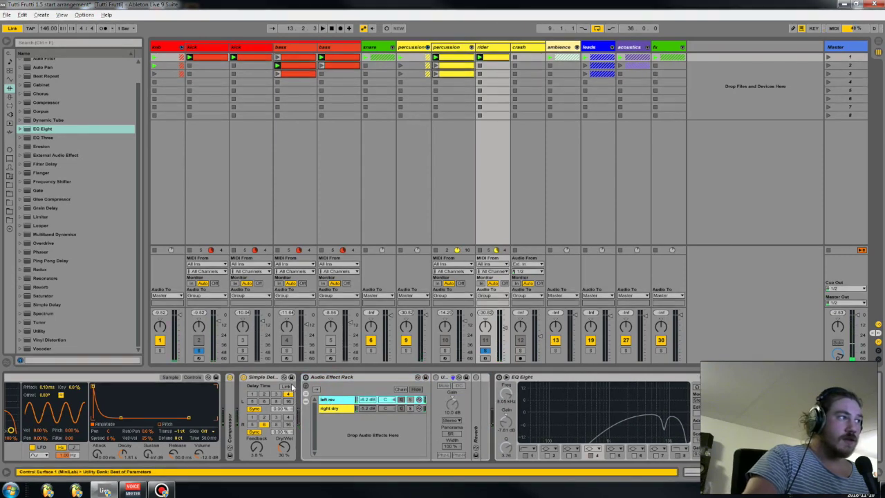
click(306, 378)
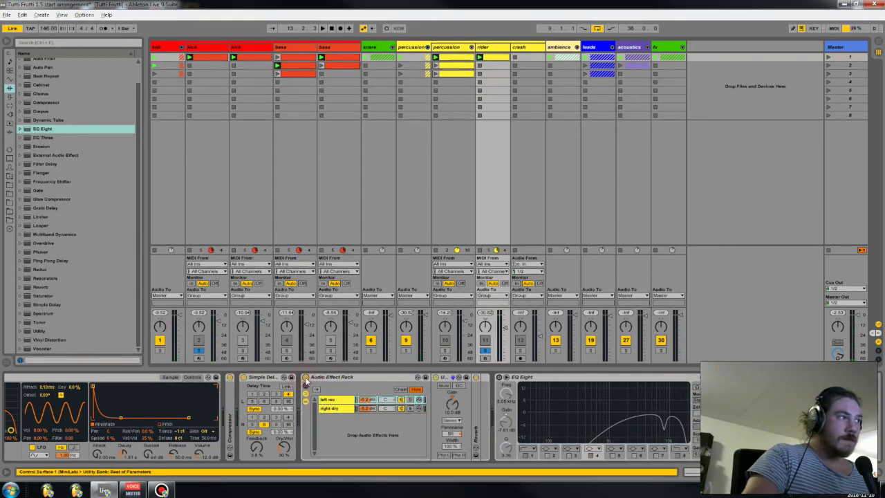
Step: Expand the Reverb in the left rev chain and compare that chain's devices with those of the right dry chain
double_click(476, 429)
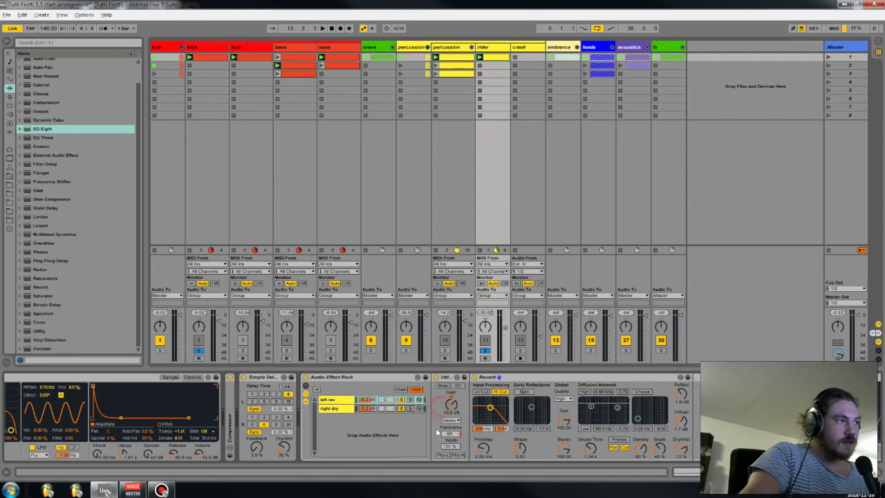
click(329, 408)
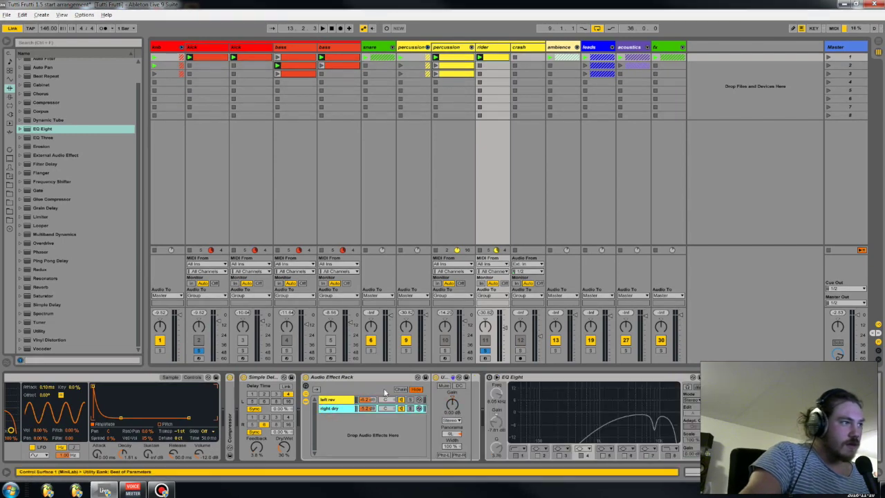
click(345, 400)
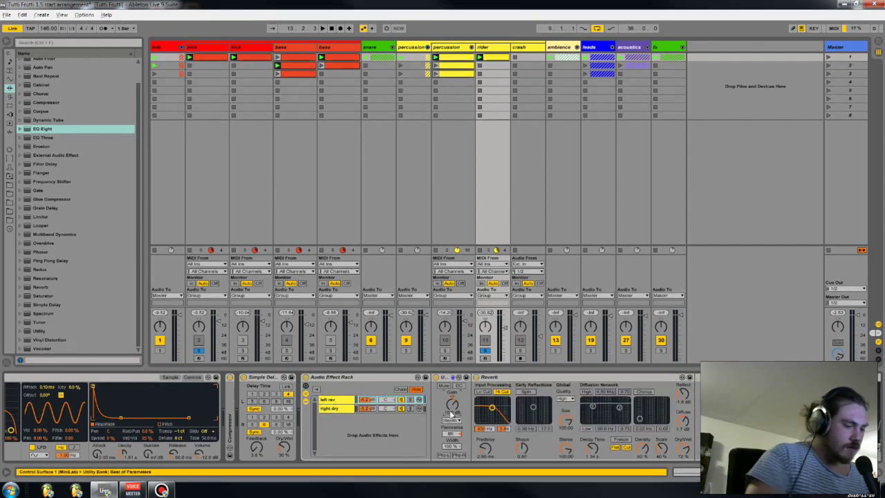
Step: Solo the left rev chain during playback, set its volume to 0.0 dB and its Utility panorama to 14R
key(space)
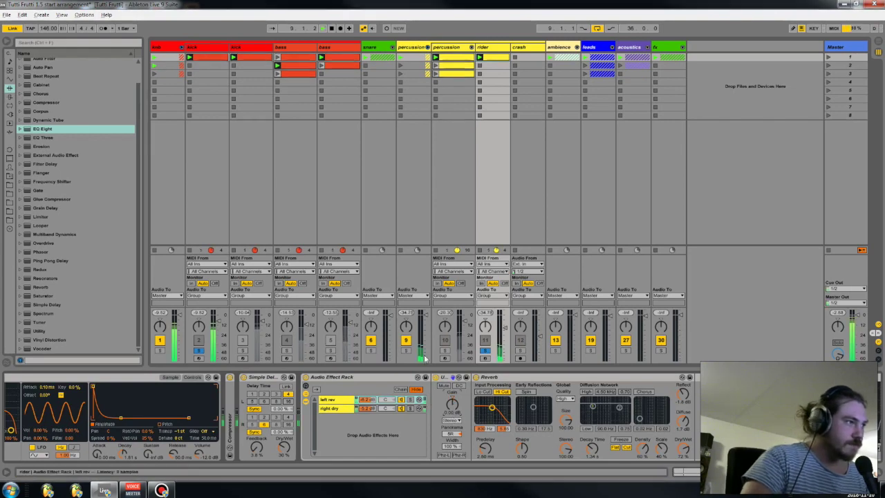
click(410, 399)
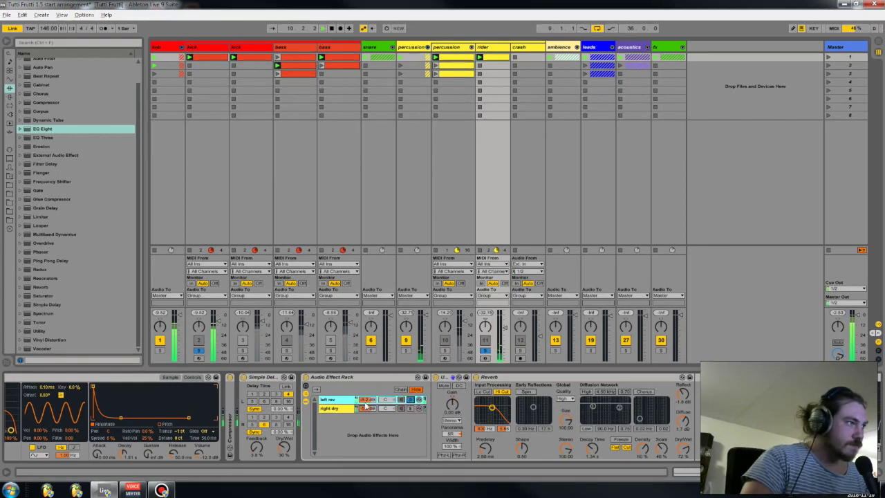
drag(457, 436, 457, 429)
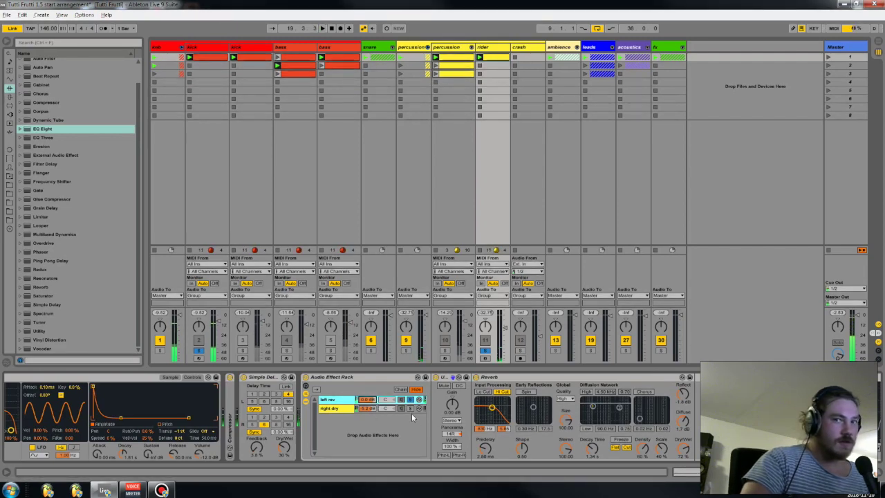
Step: Compare the soloed right dry and left rev chains, then check the rider with the whole rack bypassed and active
click(411, 410)
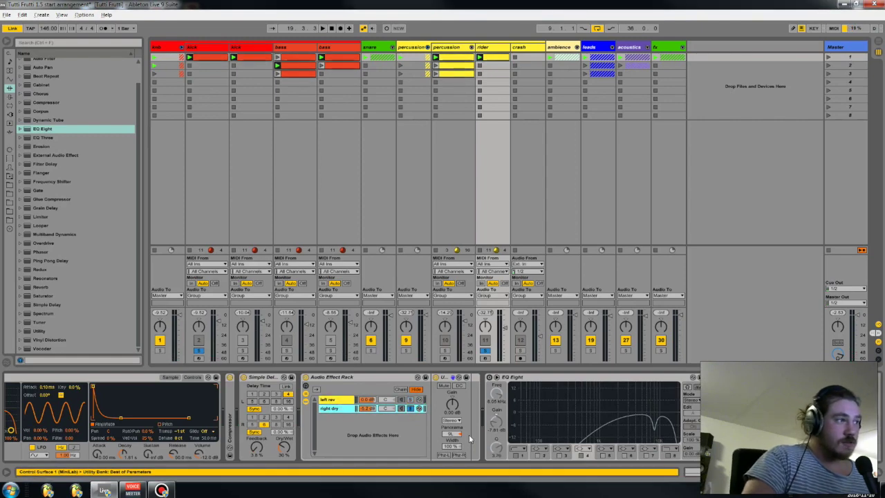
click(411, 401)
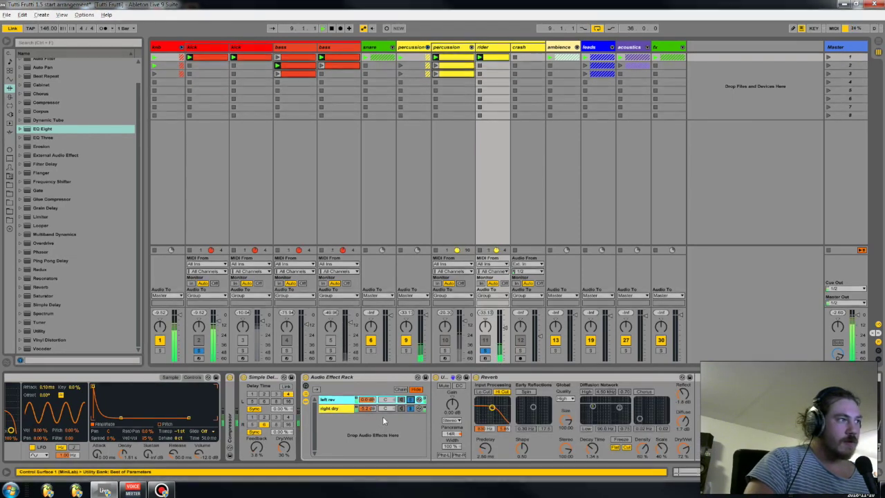
click(306, 378)
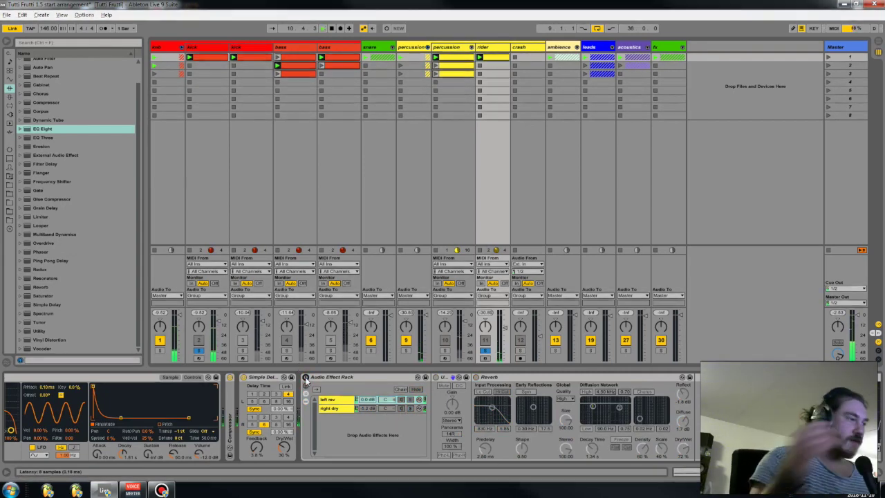
click(306, 377)
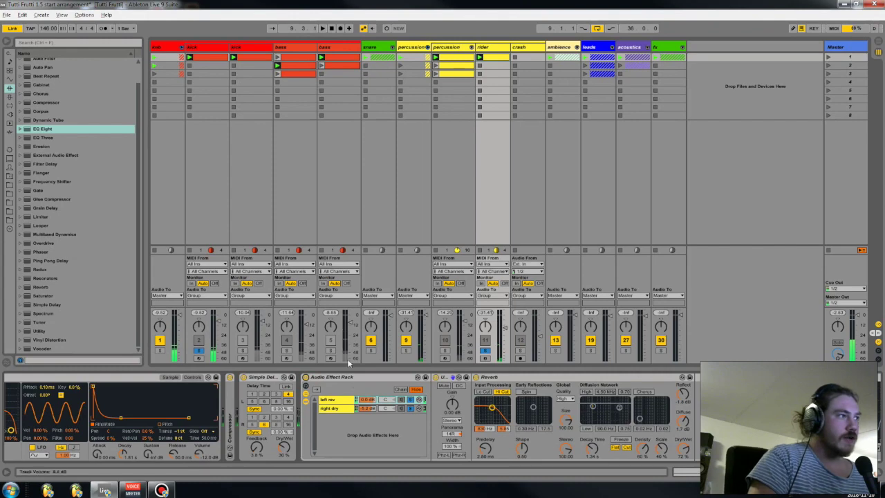
Step: Collapse the rider's Audio Effect Rack and switch on the EQ Eight that follows it
click(354, 378)
double_click(363, 379)
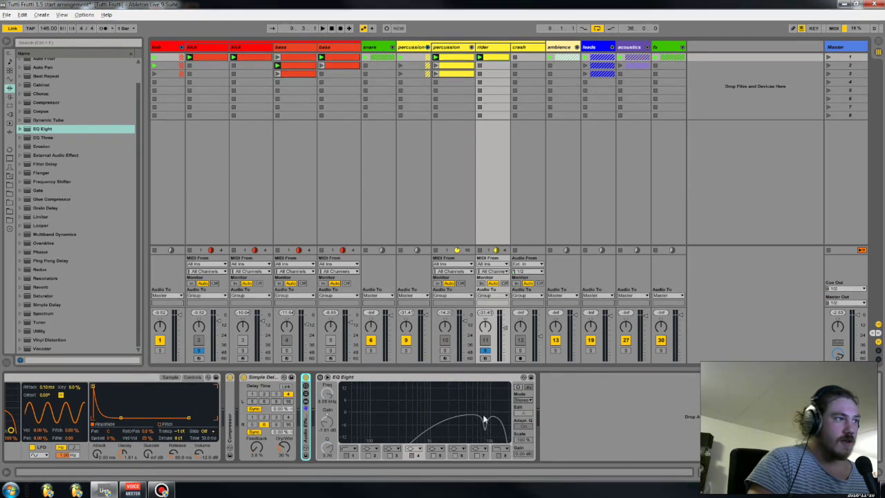
click(320, 377)
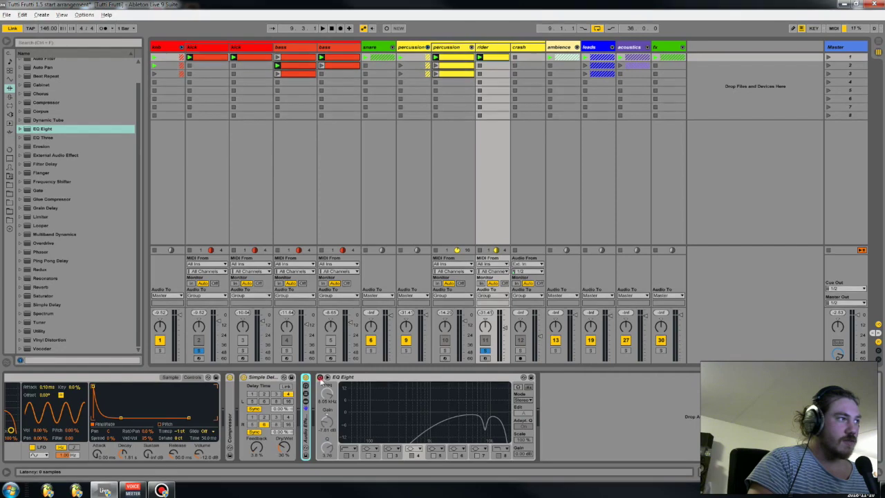
Step: Play the rider with EQ Eight's band 4 off and examine its spectrum in the enlarged display, checking bands 5, 6 and 7
click(413, 455)
key(space)
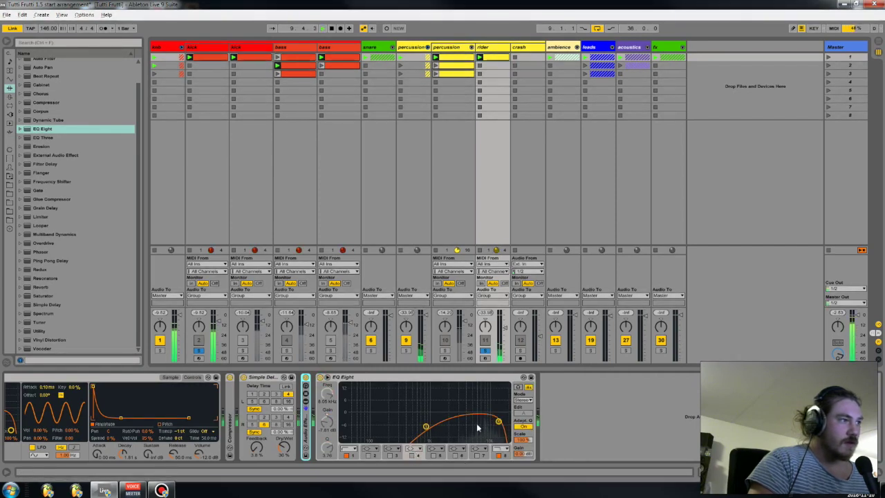
click(529, 385)
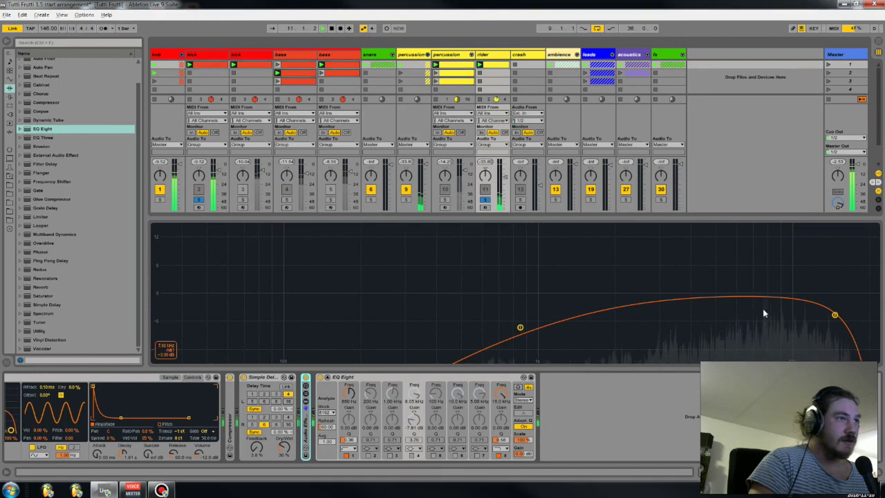
click(457, 455)
click(457, 455)
click(476, 456)
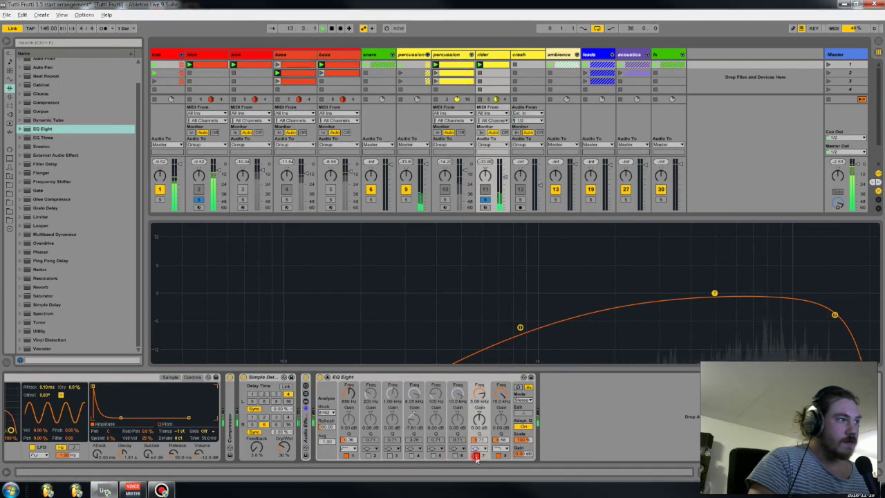
click(475, 456)
click(434, 455)
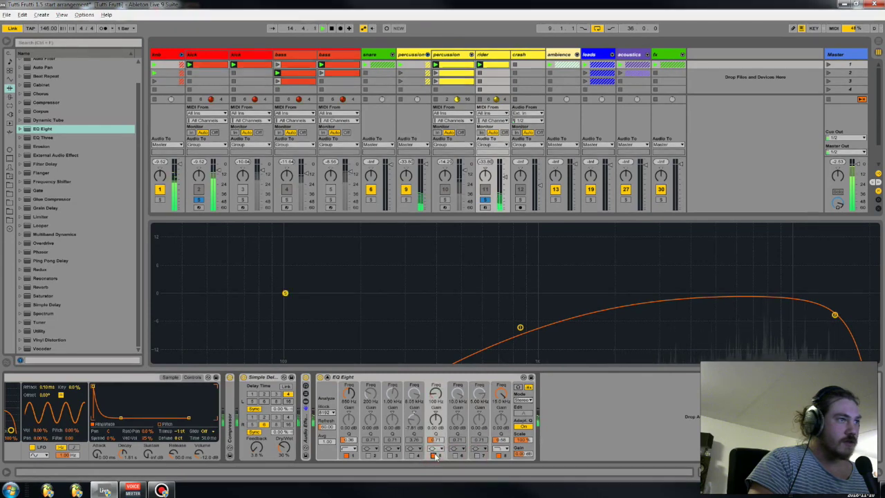
click(434, 456)
Step: Compare the rider with EQ Eight's band 4 notch off and on, leave it on and close the enlarged display
click(413, 456)
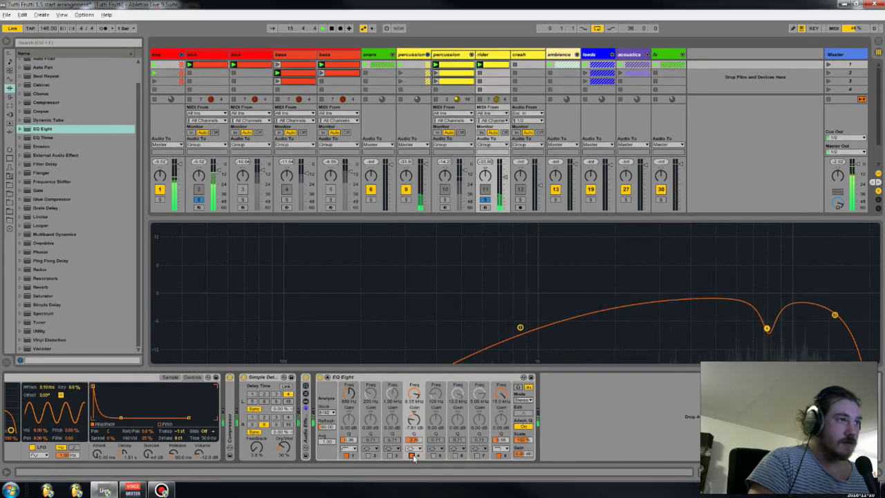
click(413, 456)
click(413, 455)
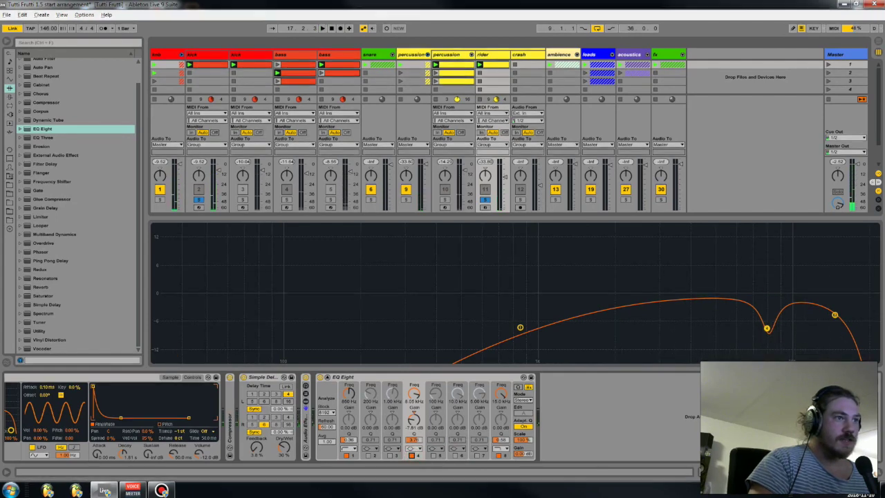
click(327, 377)
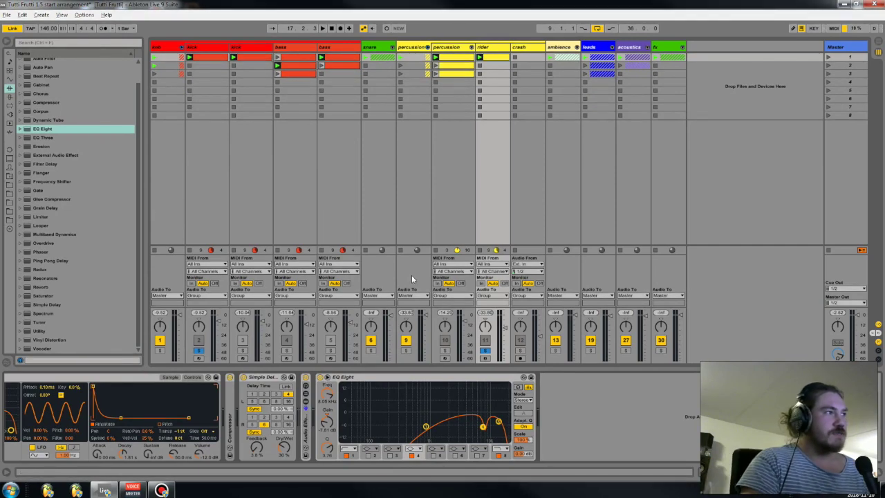
Step: Solo the percussion group, compare it with the rider's EQ band 4 off and on, and set that band's gain to -7.14 dB
click(370, 350)
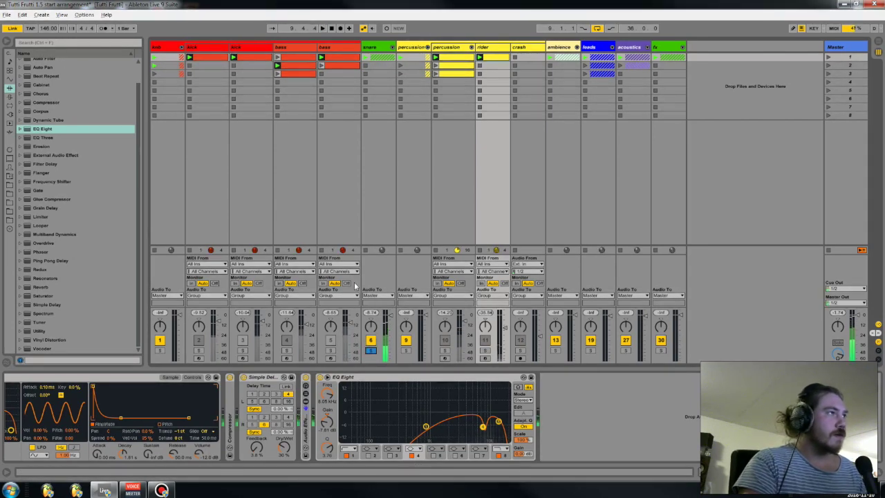
click(407, 350)
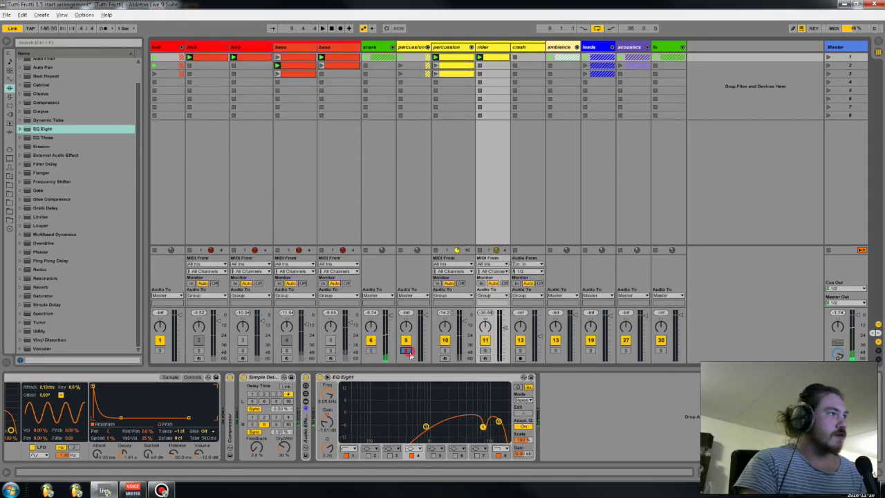
click(412, 456)
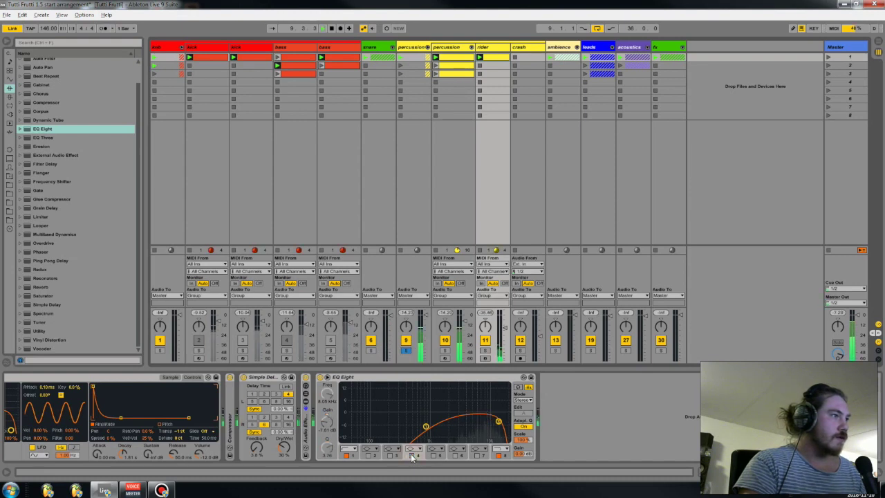
click(412, 456)
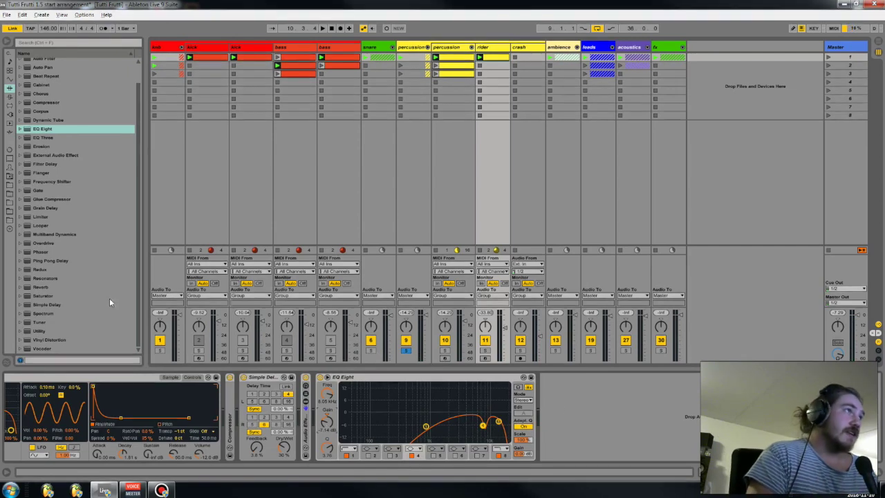
Step: Fold the red kick and bass group and the percussion group so only their group tracks remain
click(182, 47)
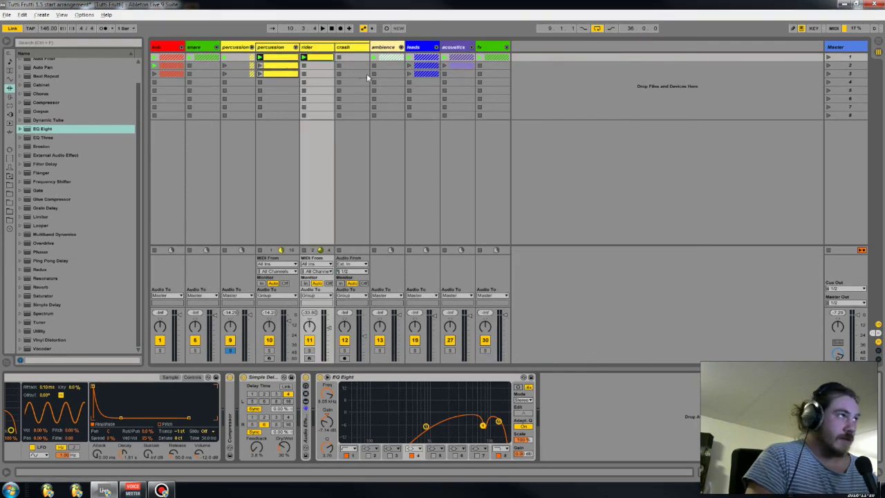
click(251, 47)
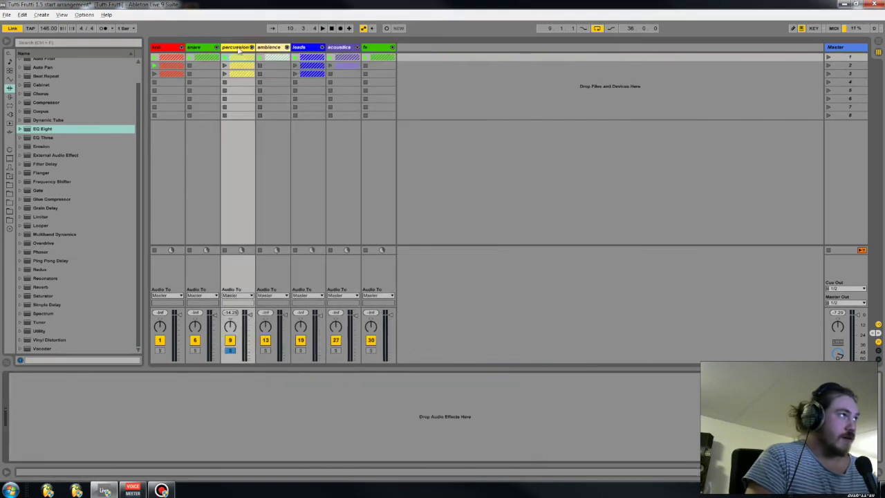
Step: Find the Glue Compressor among the audio effects and add it to the percussion group track
click(10, 114)
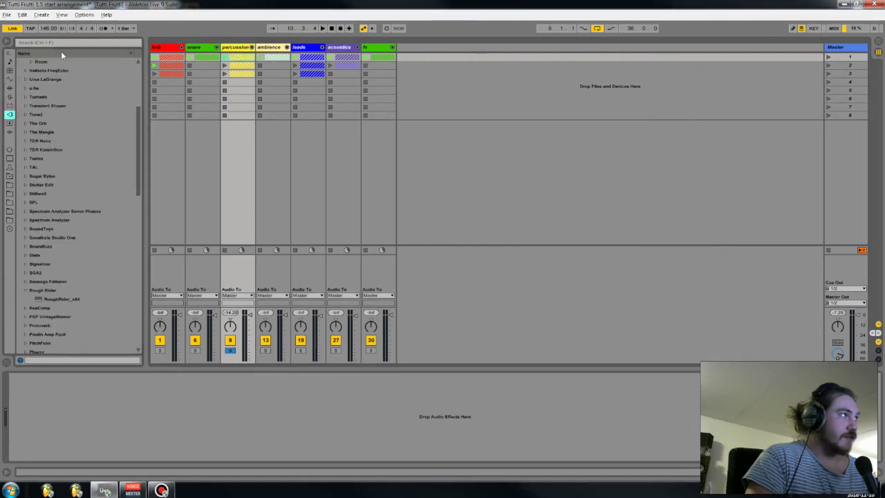
click(10, 79)
click(9, 97)
click(10, 88)
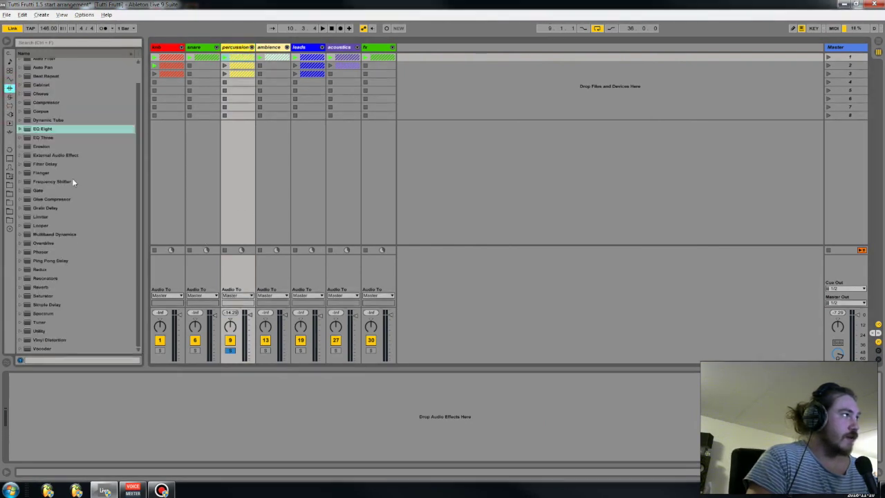
click(44, 198)
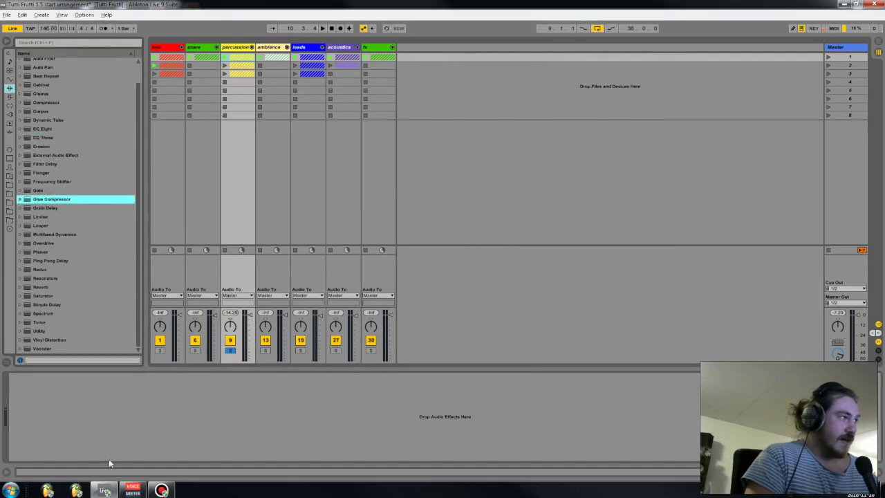
key(Return)
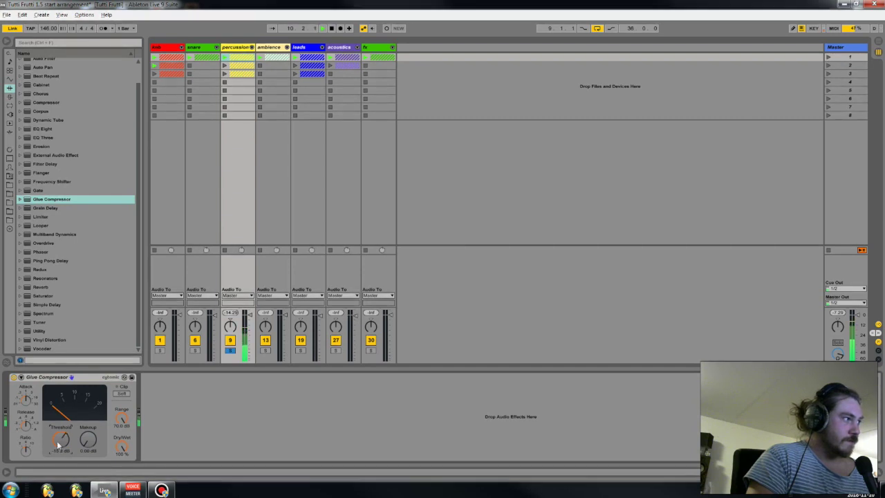
Step: Lower the Glue Compressor's threshold to -28.3 dB on the percussion group
drag(60, 438, 60, 446)
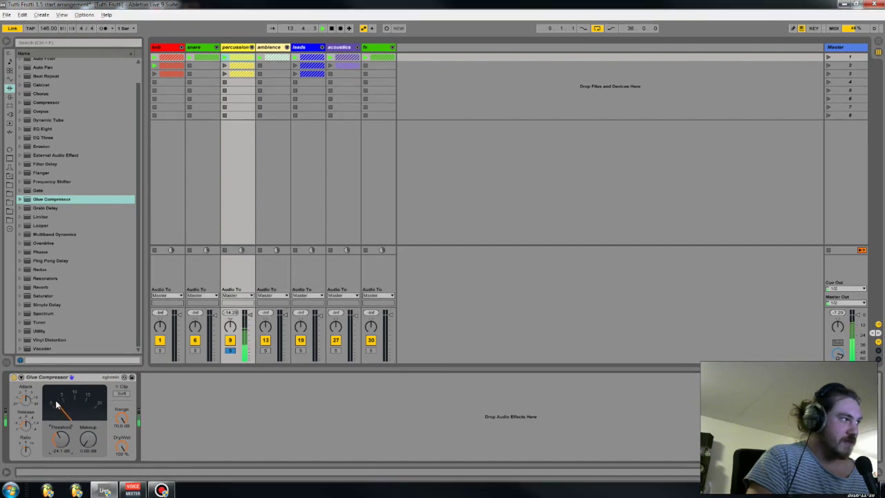
drag(64, 436, 64, 444)
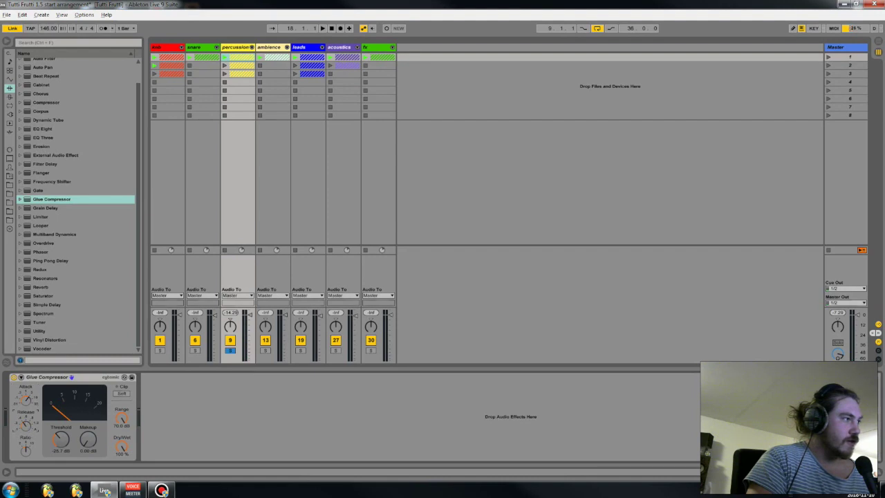
key(space)
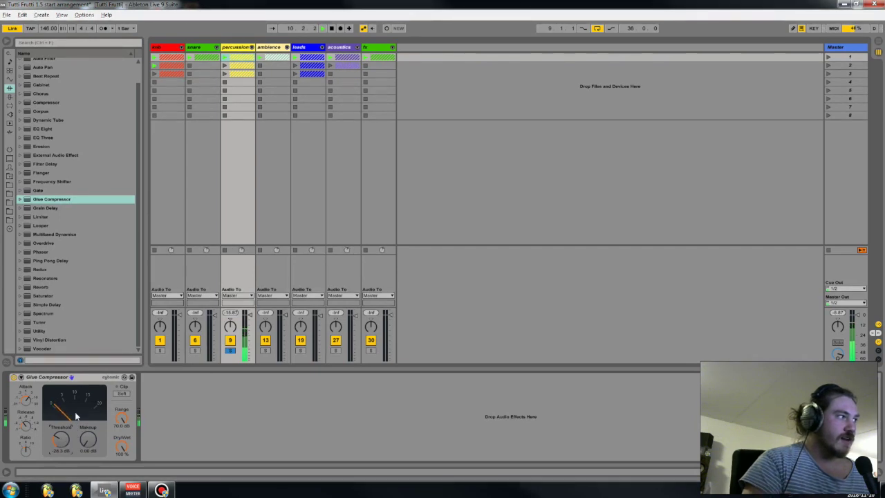
Step: Search the plug-ins for "pie" and add Kramer PIE Stereo after the Glue Compressor on the percussion group
click(43, 377)
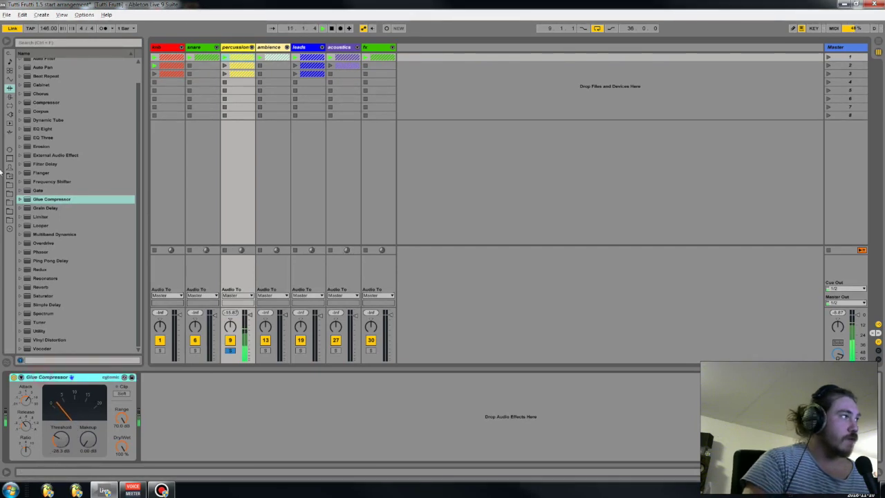
click(9, 113)
text(pie)
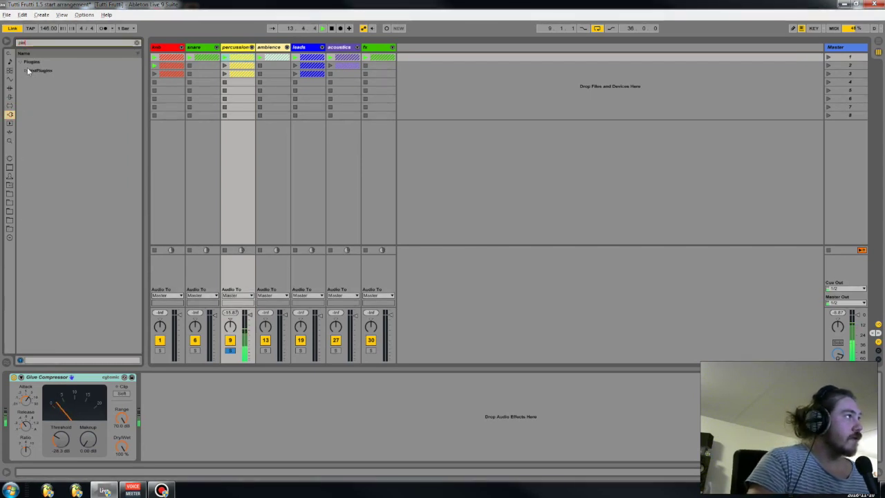
click(28, 71)
click(31, 80)
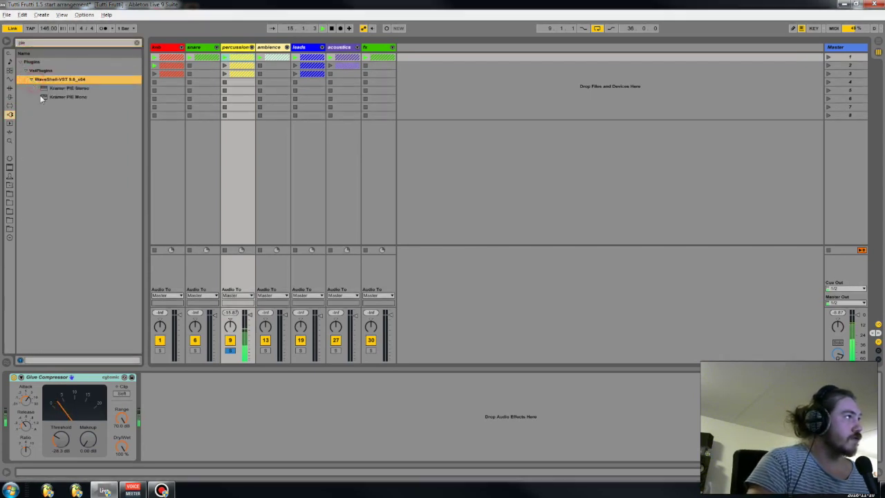
click(58, 88)
drag(62, 91, 390, 425)
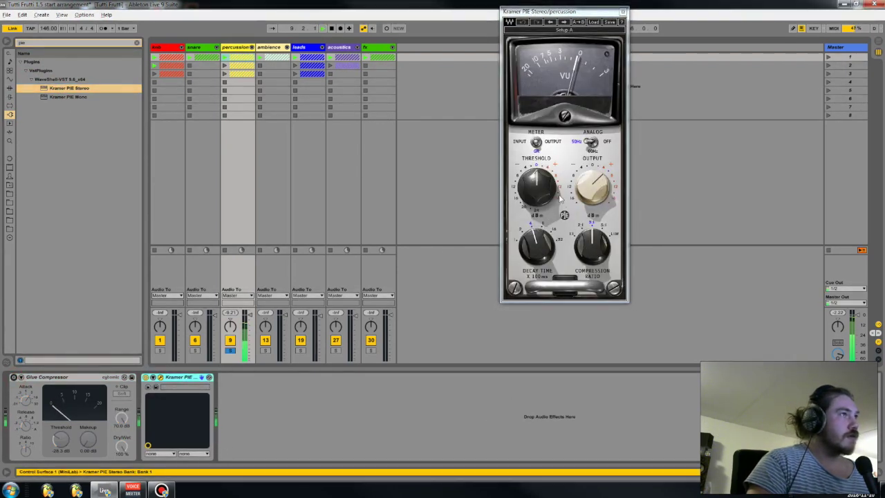
Step: Set Kramer PIE's analog option to OFF and turn down its output and threshold slightly
click(594, 143)
drag(586, 186, 537, 180)
drag(558, 209, 557, 208)
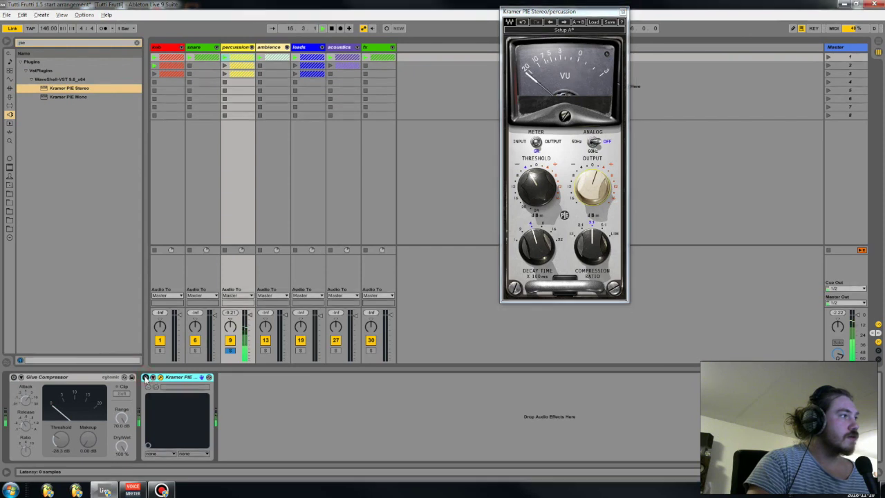
Step: Play the percussion group with Kramer PIE on and bypassed, resetting the track's peak level to compare loudness
click(145, 376)
key(space)
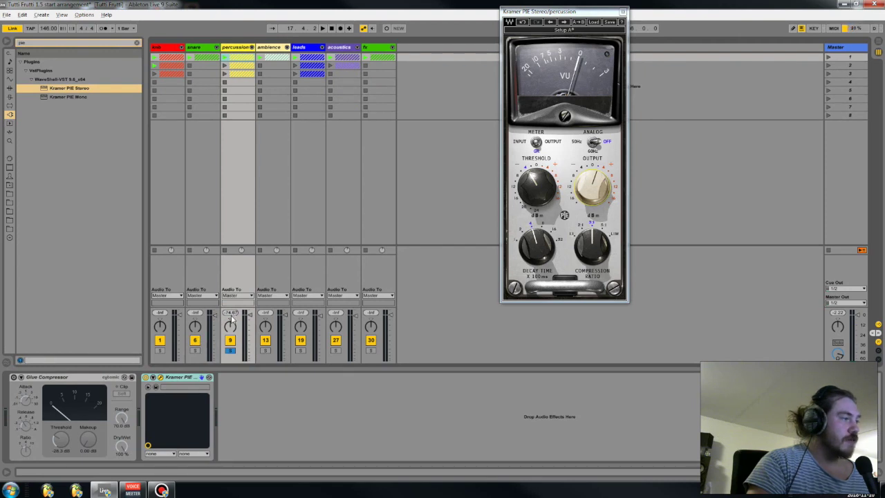
key(space)
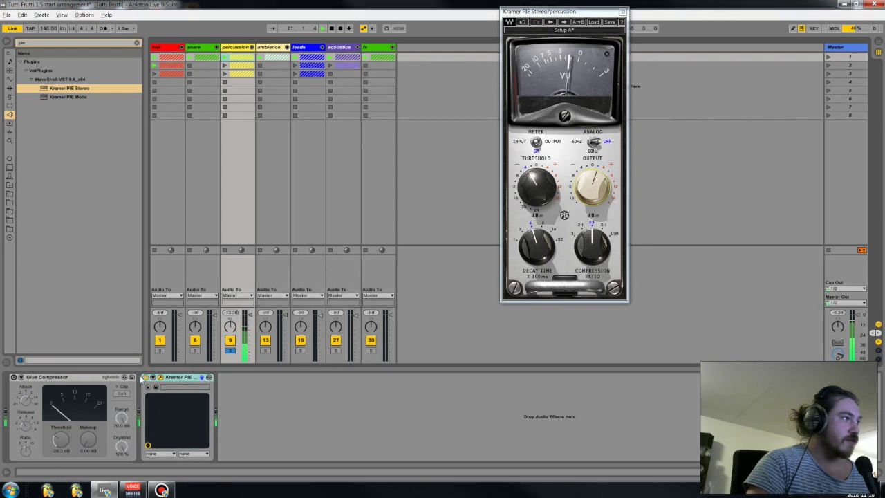
click(229, 313)
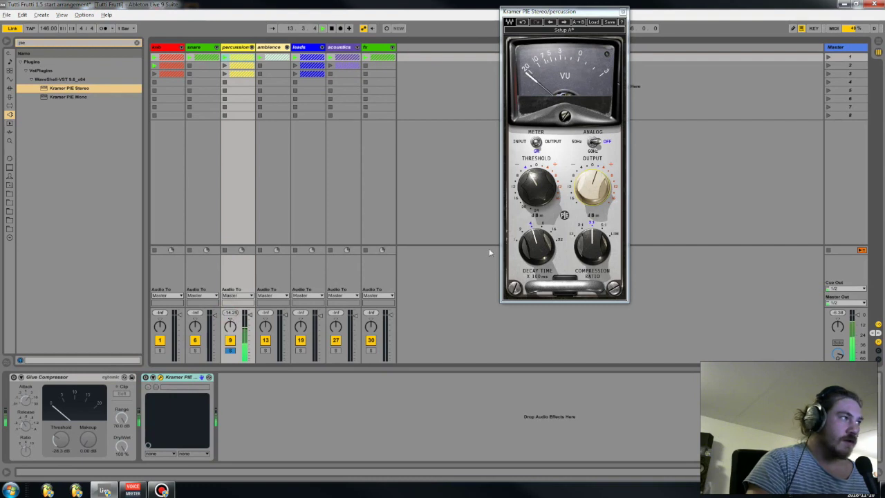
Step: Reduce Kramer PIE's output slightly and compare the percussion group's peak level with the plug-in on and off
click(595, 184)
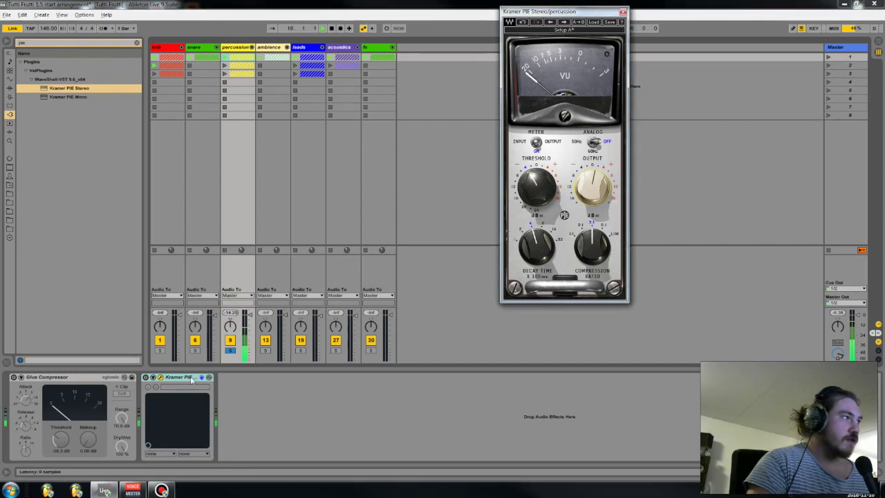
click(149, 379)
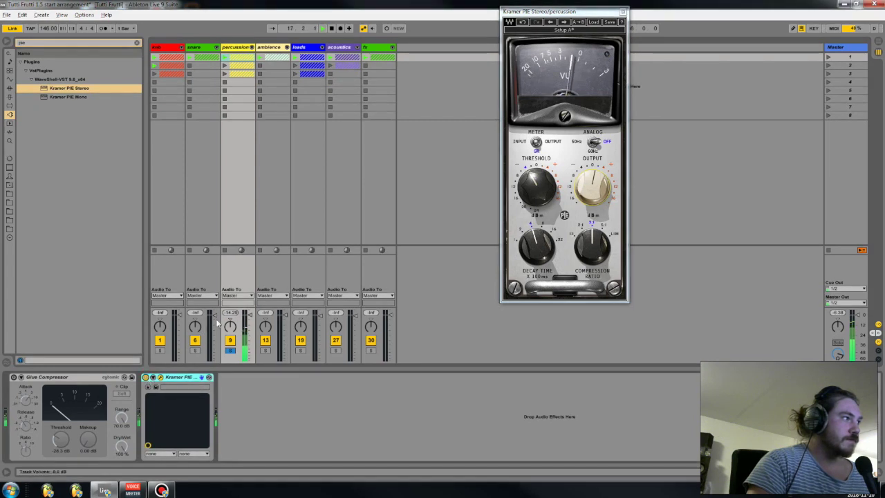
click(146, 377)
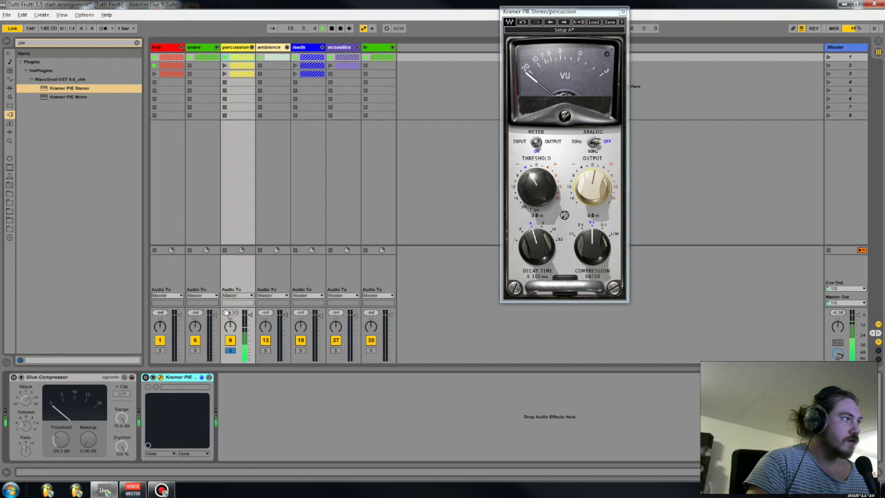
click(146, 378)
click(146, 377)
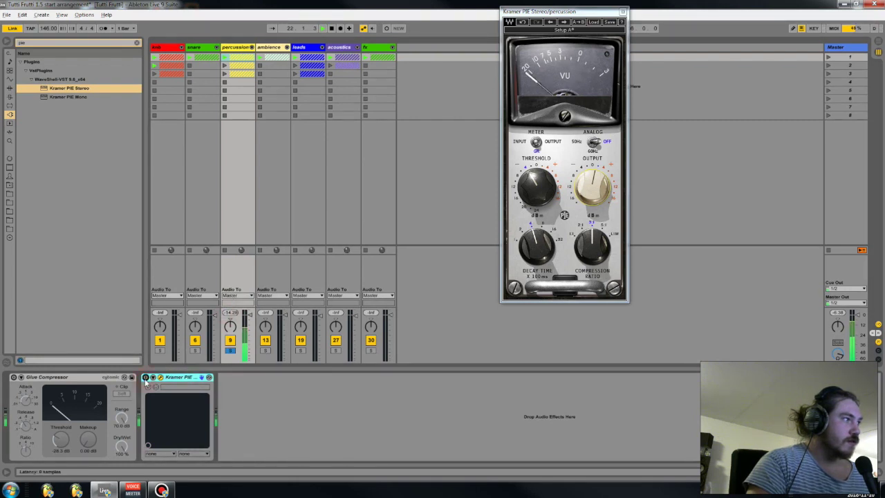
click(145, 378)
Step: Fine-tune Kramer PIE's output, reset the percussion group's peak level and toggle the plug-in to check the loudness match
click(590, 200)
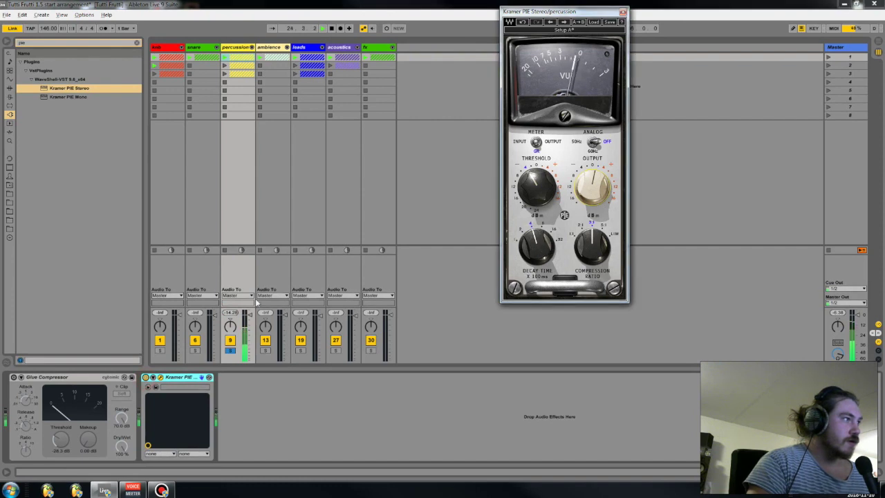
click(225, 315)
click(146, 377)
click(146, 377)
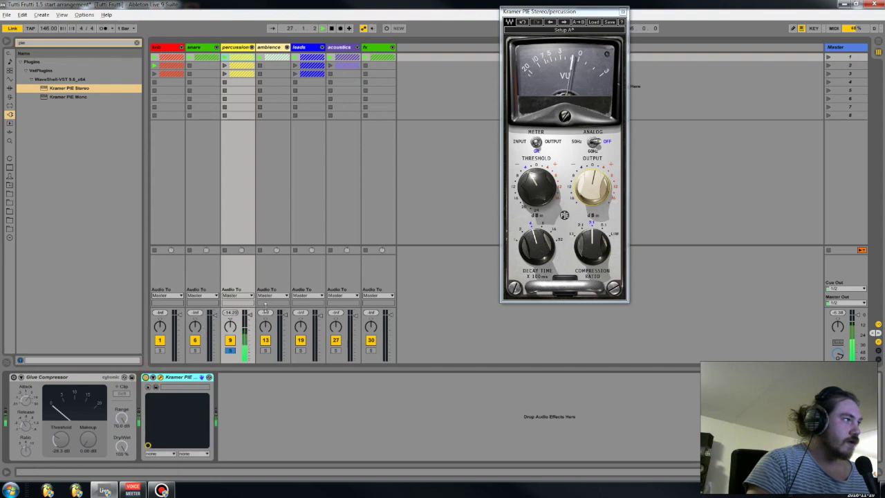
Step: Nudge Kramer PIE's output again, then replay the percussion group with the plug-in bypassed and active to compare peak levels
click(592, 190)
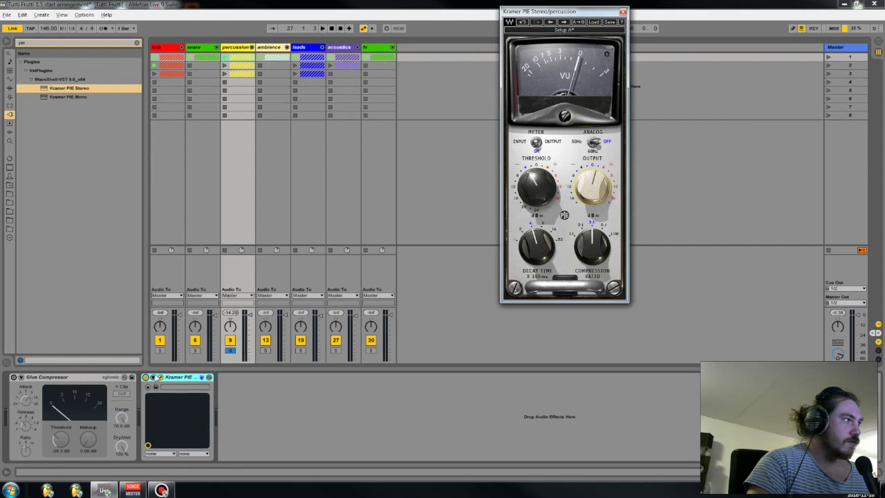
click(145, 377)
key(space)
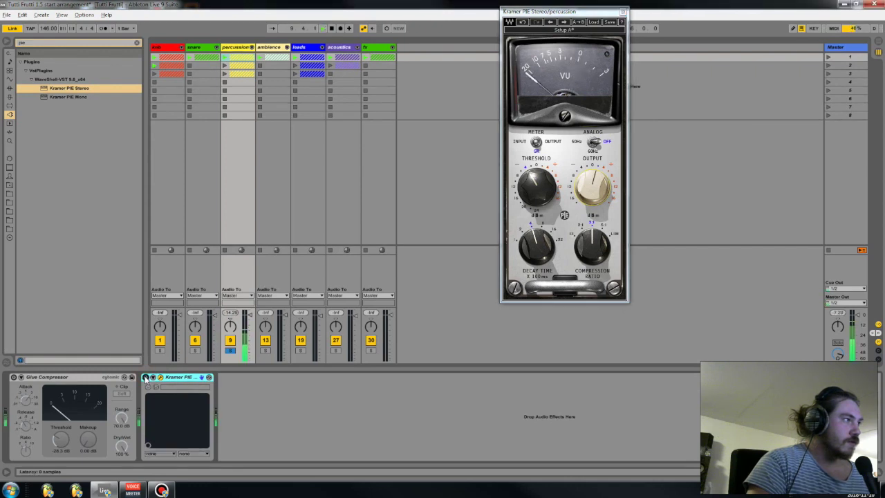
click(146, 378)
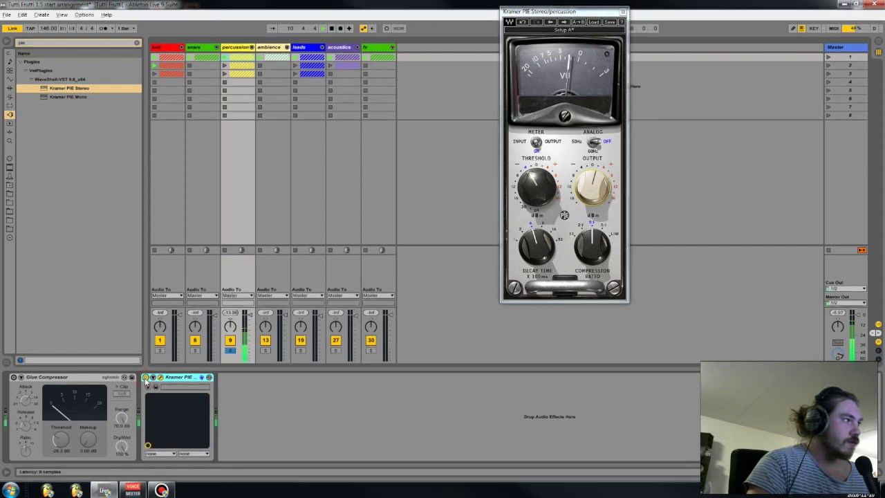
key(space)
click(146, 377)
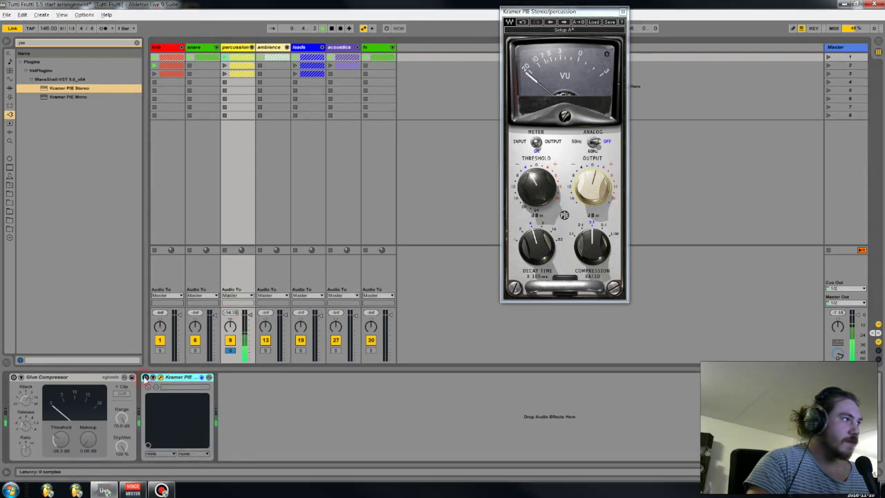
click(229, 312)
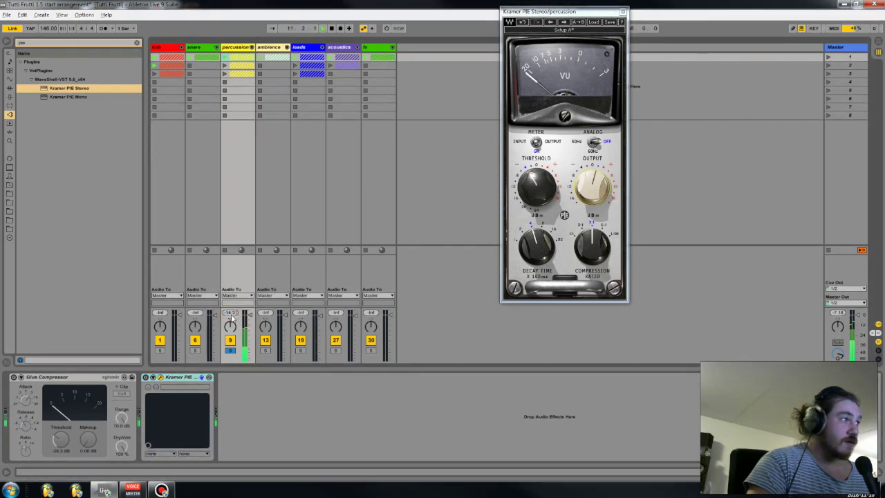
Step: Recheck Kramer PIE's output, compare the percussion group with the plug-in on and off, and leave it switched off
click(599, 193)
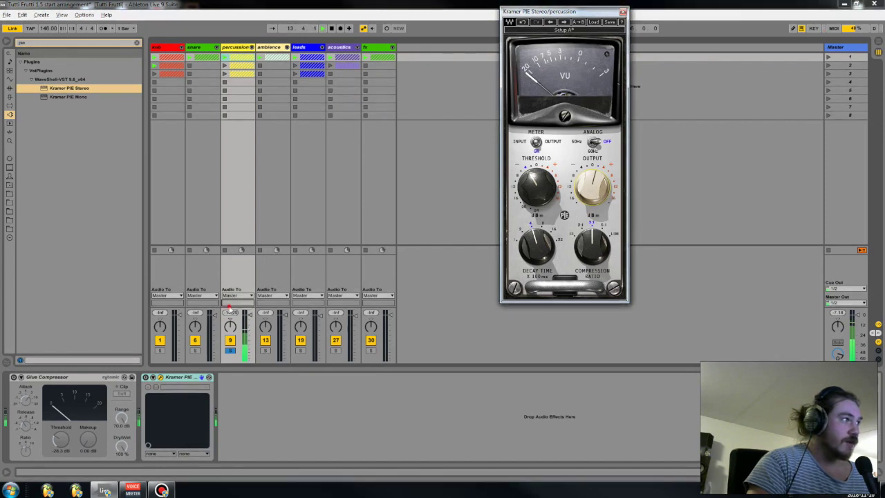
click(146, 377)
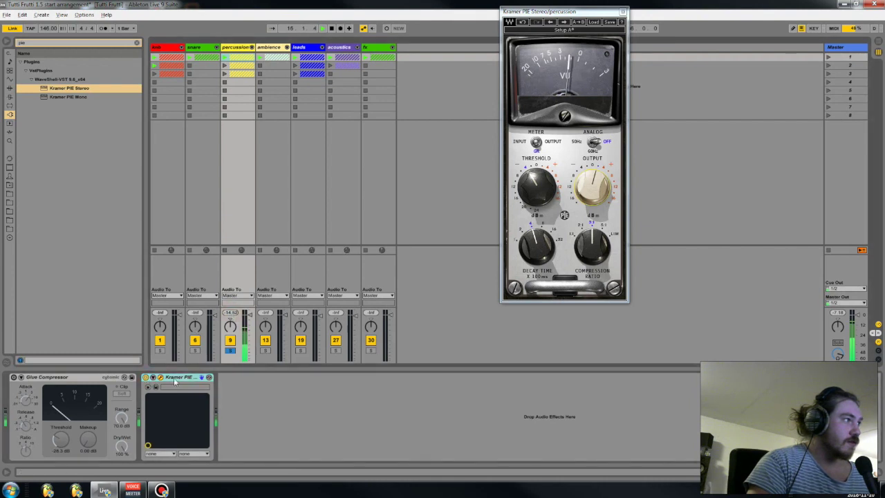
click(146, 377)
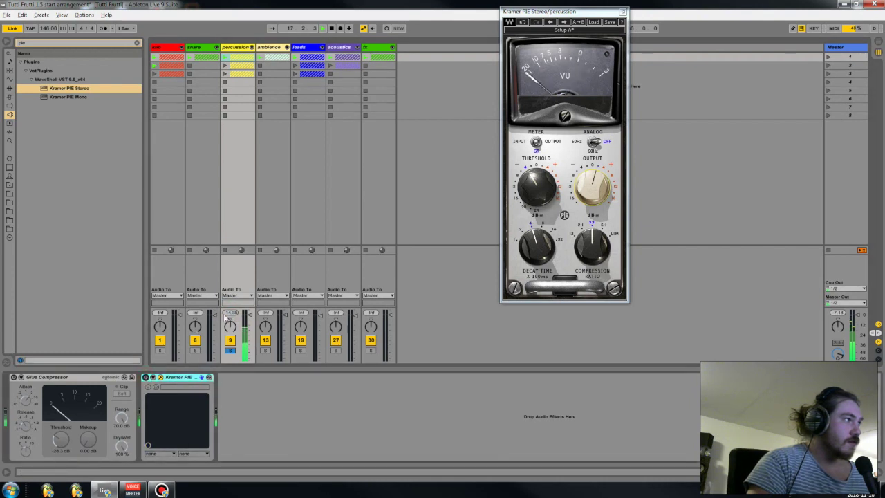
key(space)
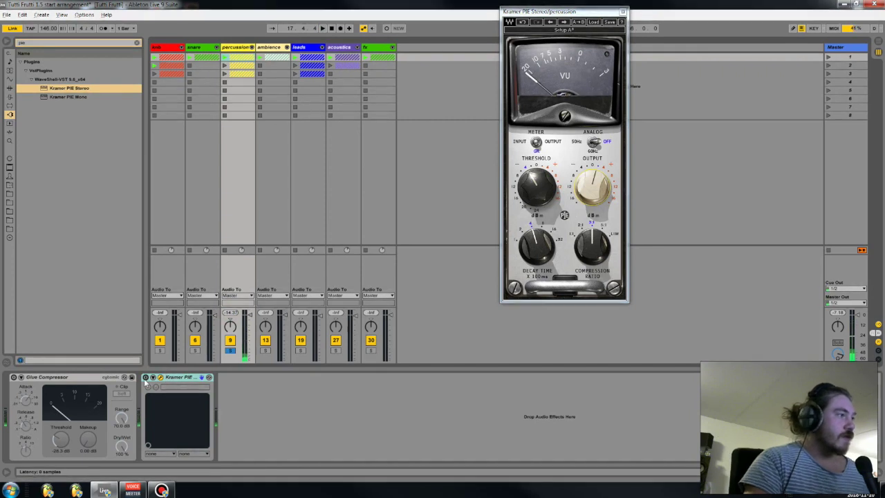
key(space)
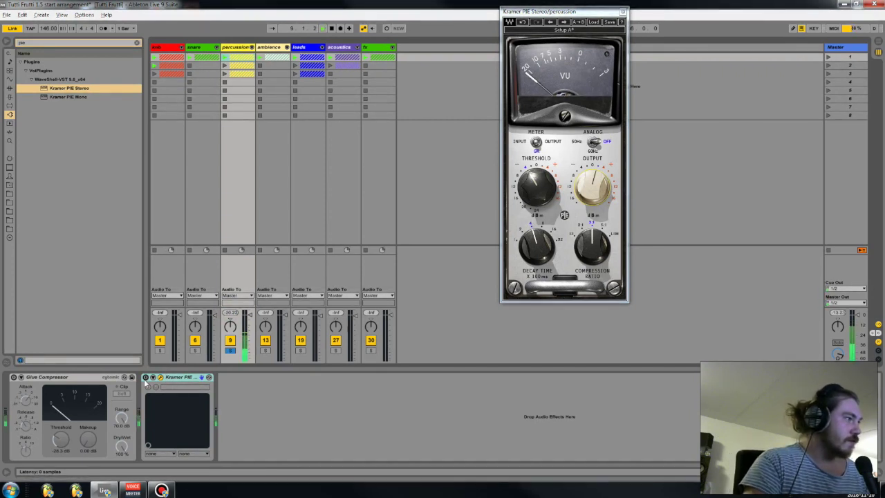
click(146, 377)
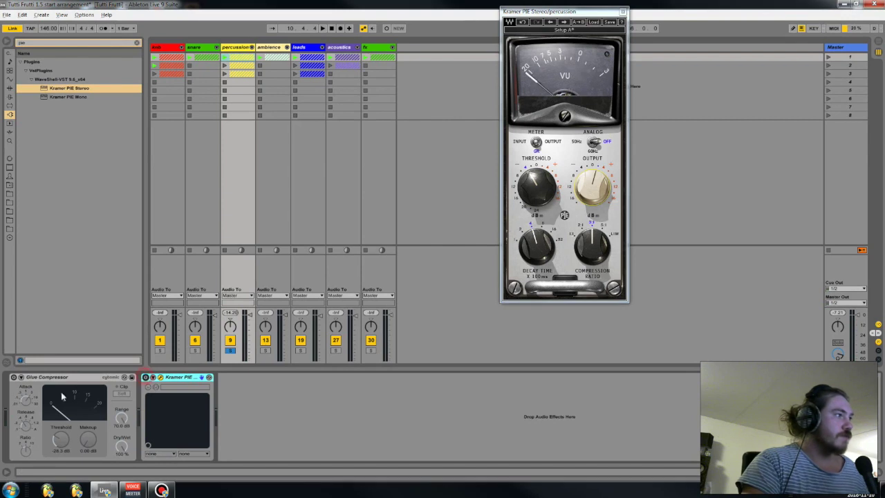
Step: Compare the Glue Compressor on and off, leave it on and raise its makeup gain to about 1 dB
click(14, 376)
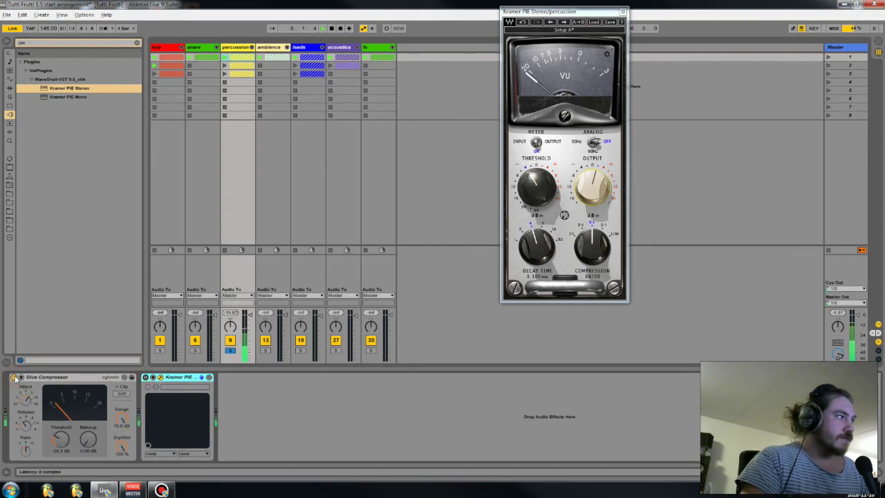
click(13, 377)
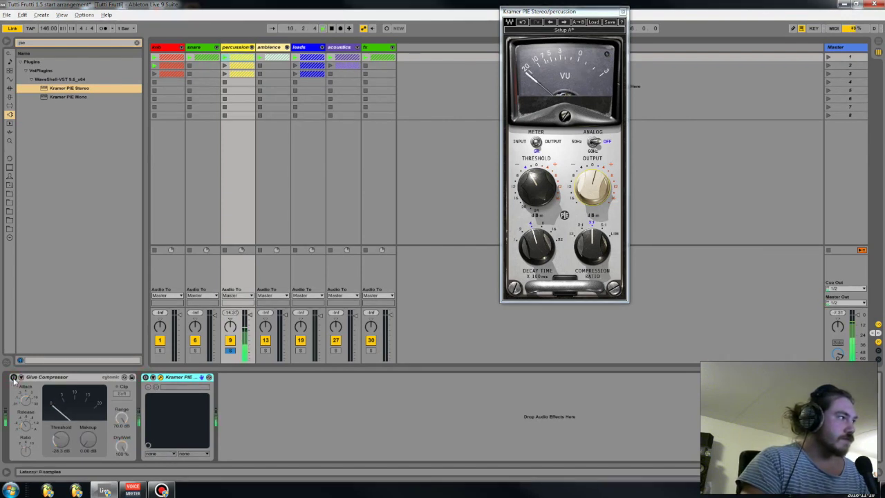
click(14, 377)
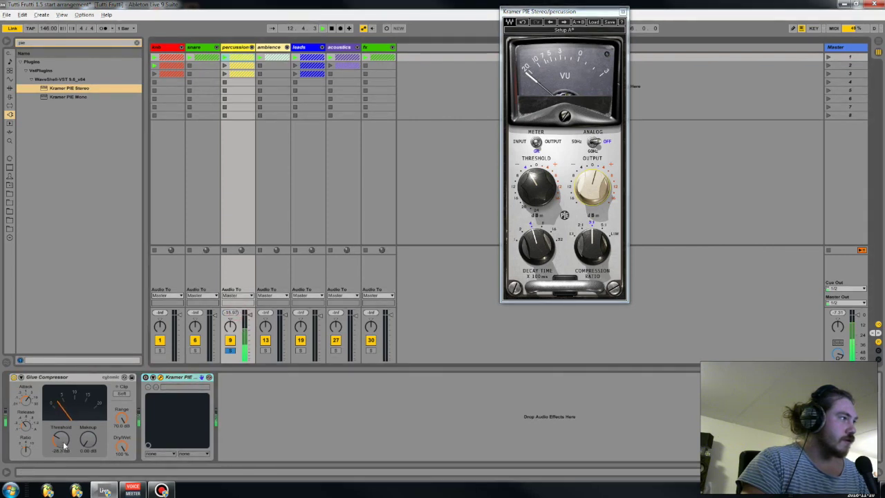
drag(88, 440, 88, 433)
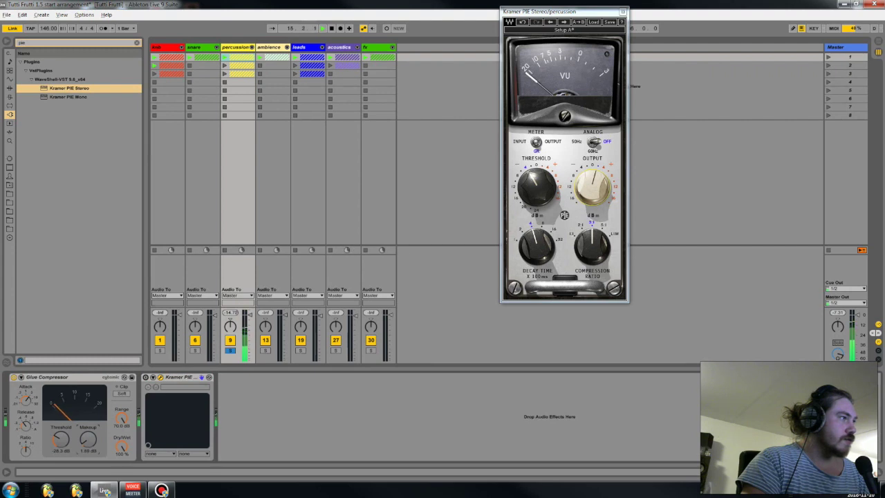
Step: Compare the percussion group with the level-matched Glue Compressor bypassed and active, leaving it switched on
click(13, 378)
click(13, 377)
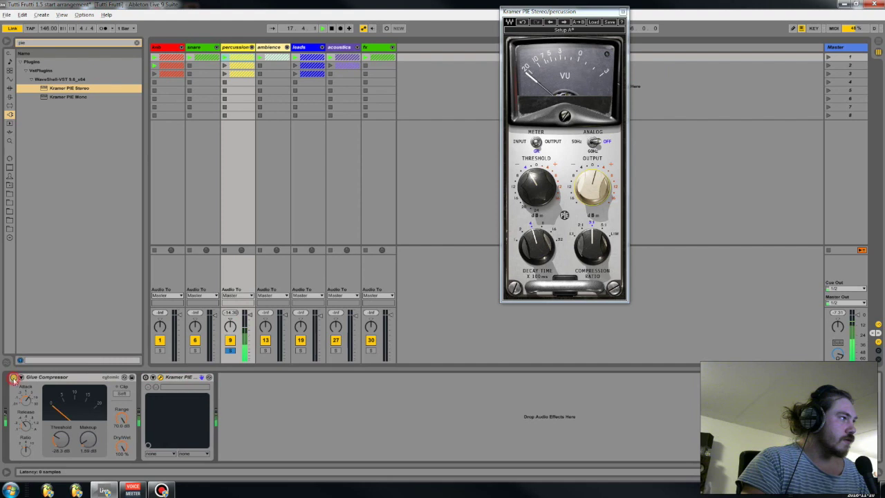
click(13, 377)
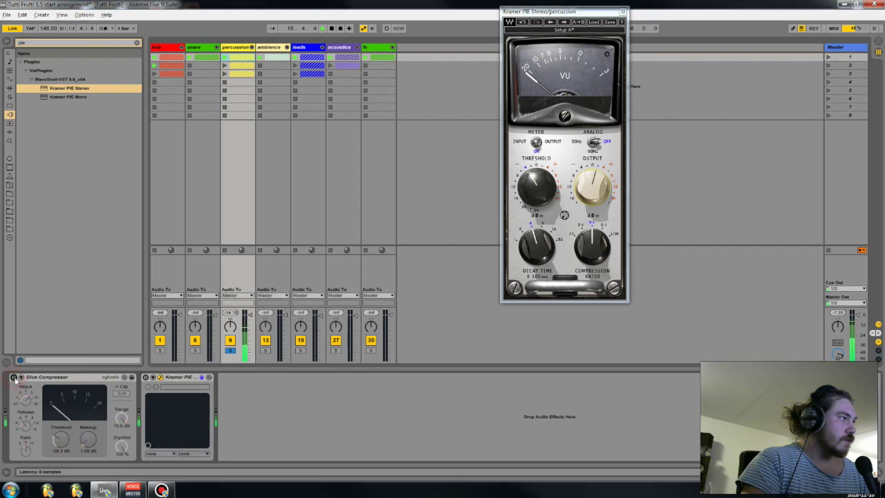
click(13, 377)
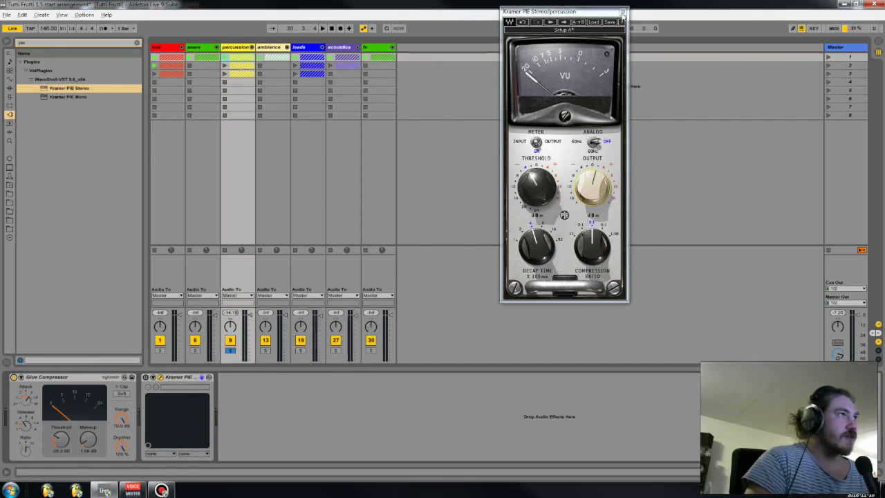
Step: Close Kramer PIE and bring up the master track's s(M)exoscope and SPAN analyzers, with the SPAN window below the oscilloscope
click(623, 11)
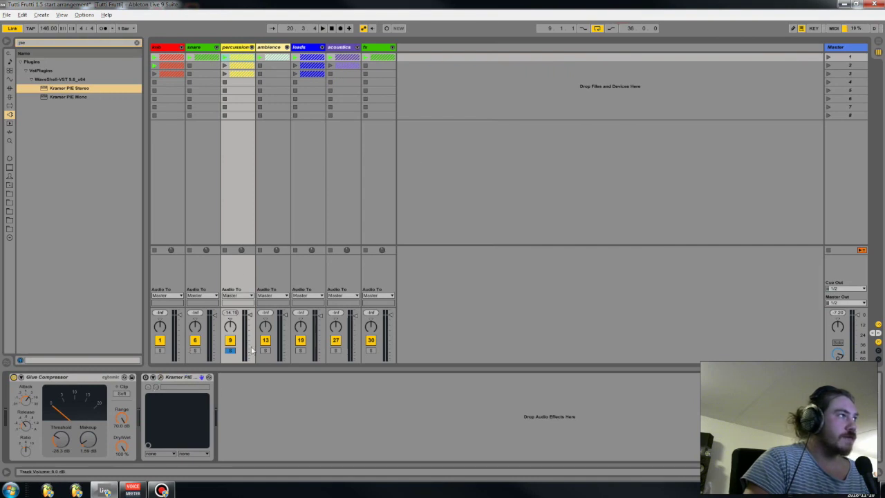
click(838, 47)
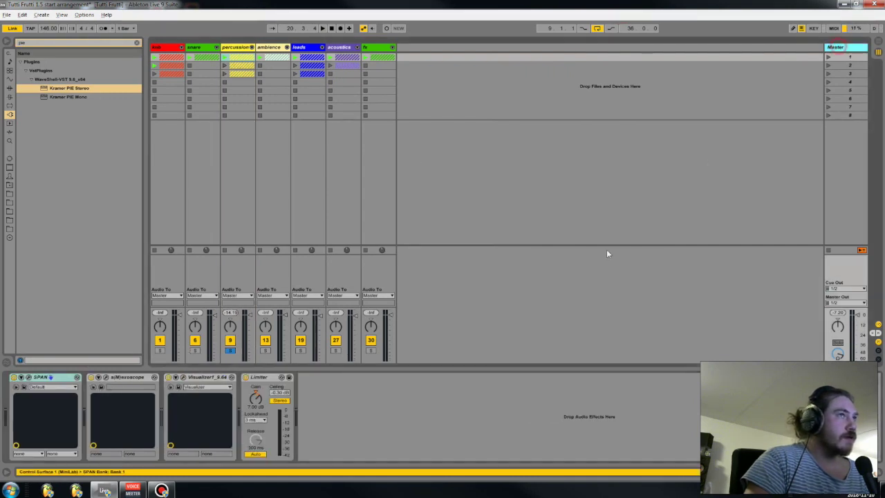
click(98, 377)
click(104, 376)
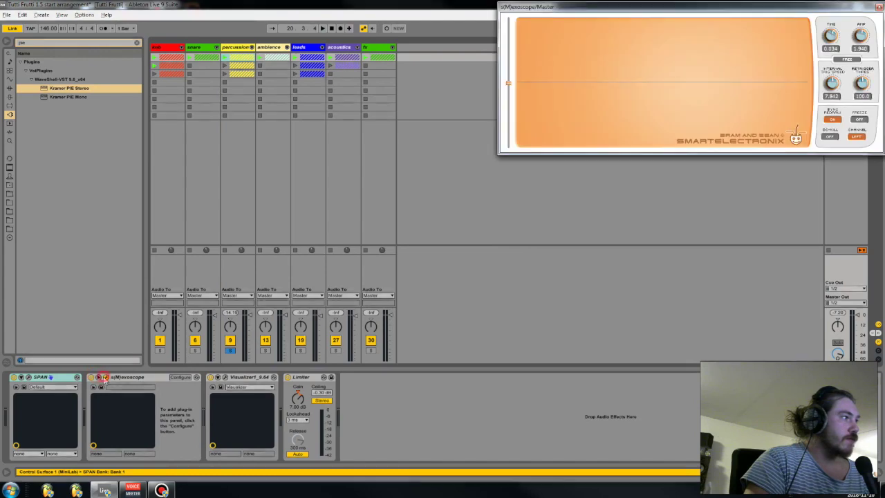
click(28, 377)
drag(469, 212, 645, 190)
Step: Compare the percussion group's waveform with the Glue Compressor off and on, leave it on and close both analyzers
click(244, 45)
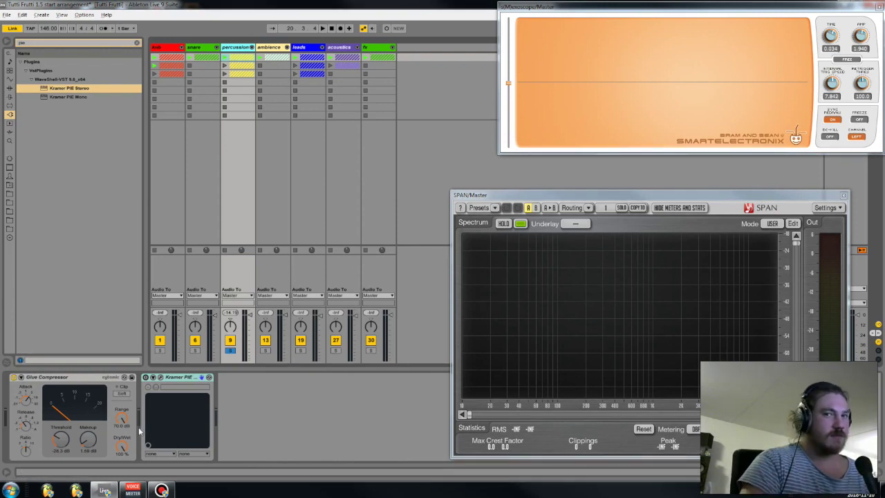
click(14, 377)
key(space)
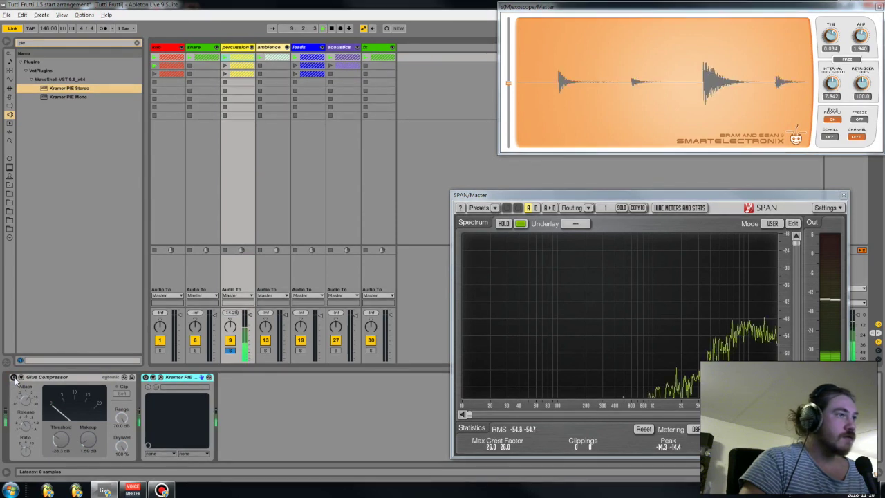
click(14, 378)
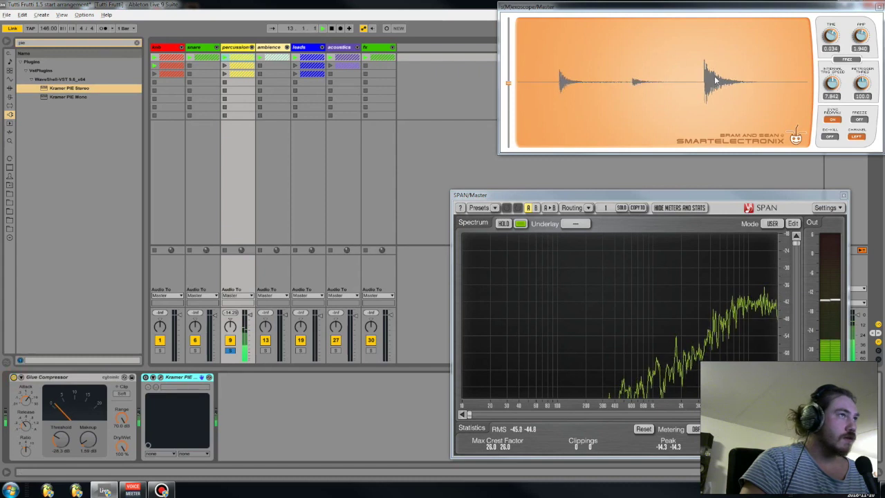
key(space)
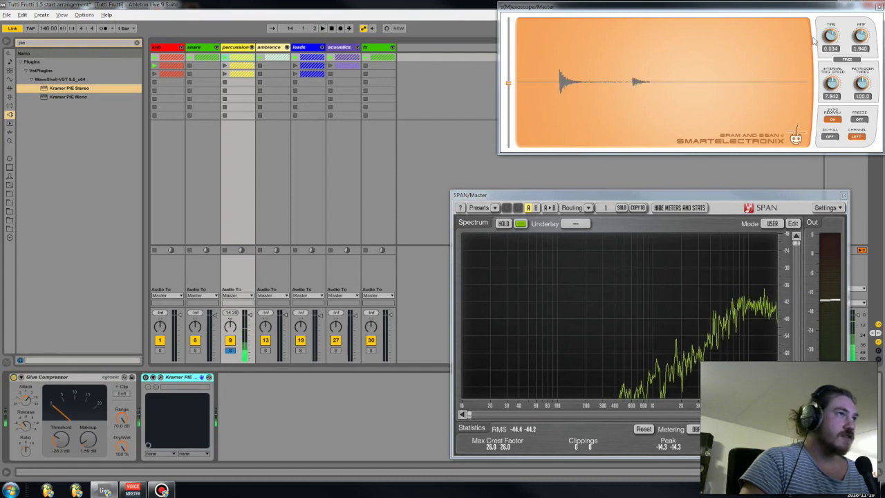
click(879, 8)
click(843, 195)
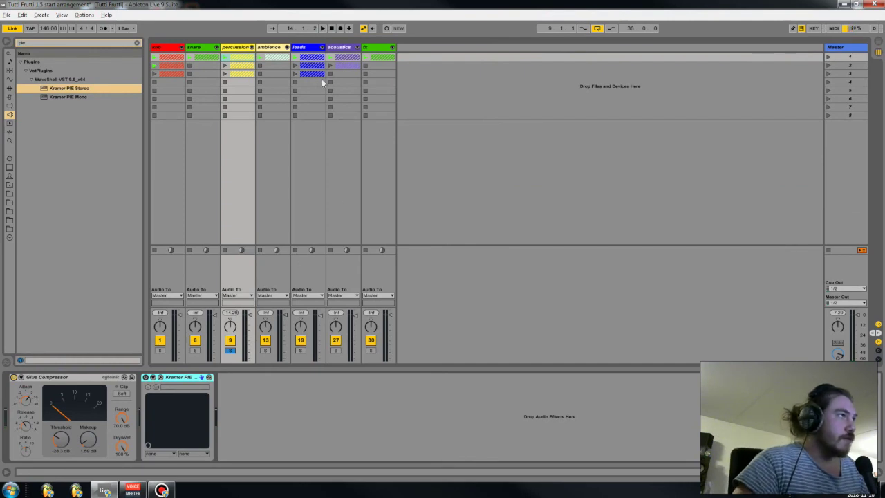
Step: Expand the percussion group and show the crash track's devices
click(264, 48)
click(231, 47)
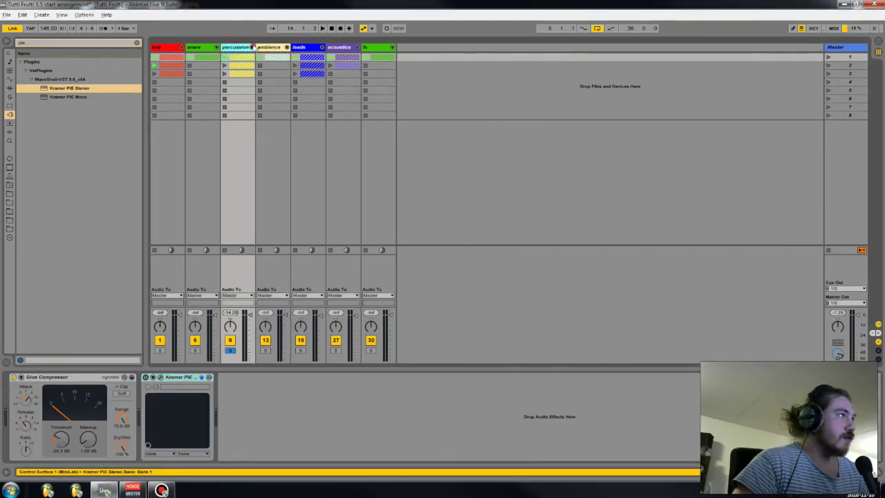
click(251, 47)
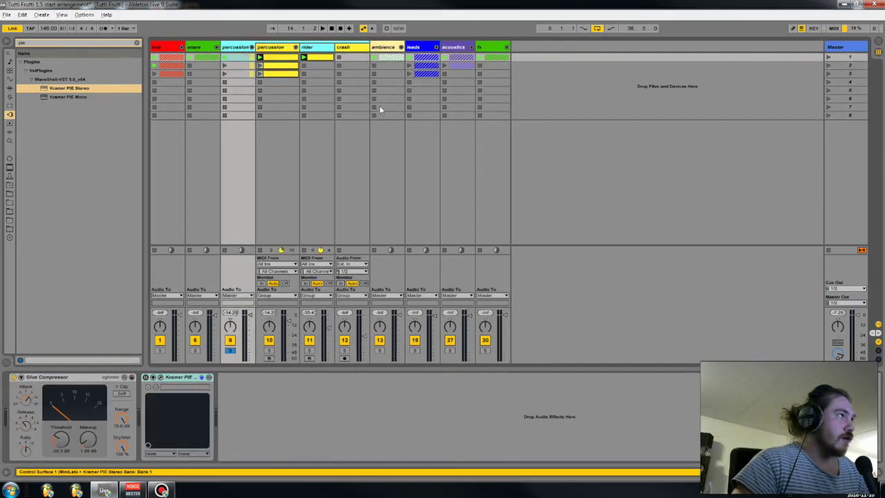
click(356, 47)
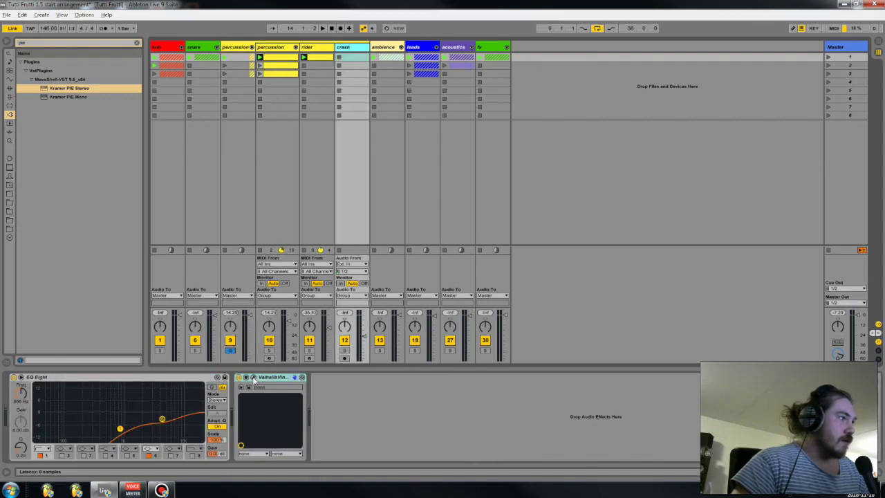
Step: Solo the crash track in Arrangement view, play its clip at bar 17 and check its ValhallaVintageVerb settings
click(879, 42)
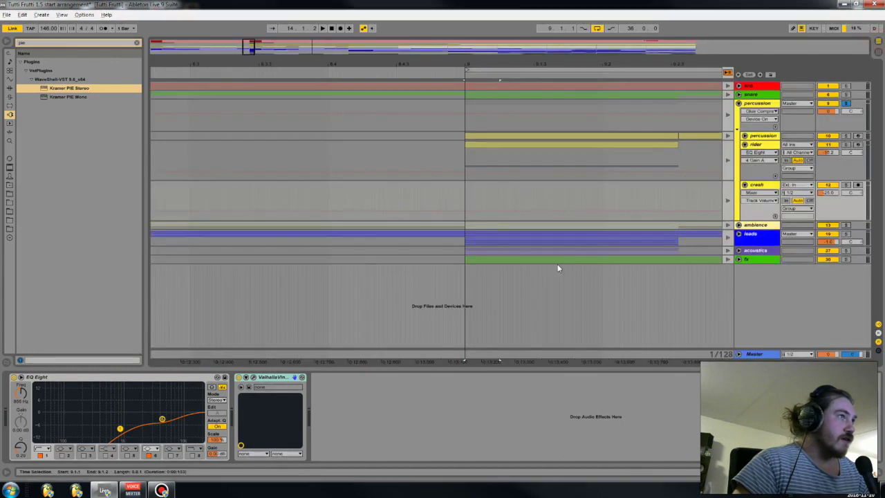
drag(574, 64, 235, 83)
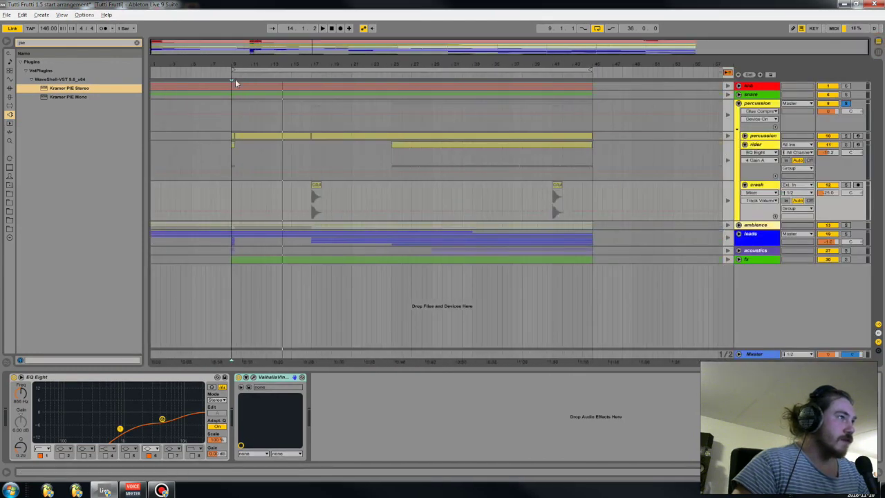
click(316, 185)
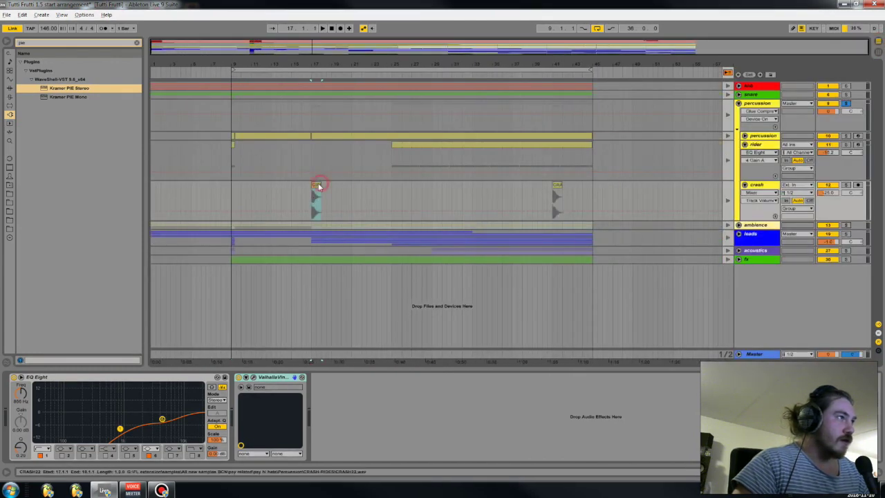
click(846, 184)
click(723, 207)
key(space)
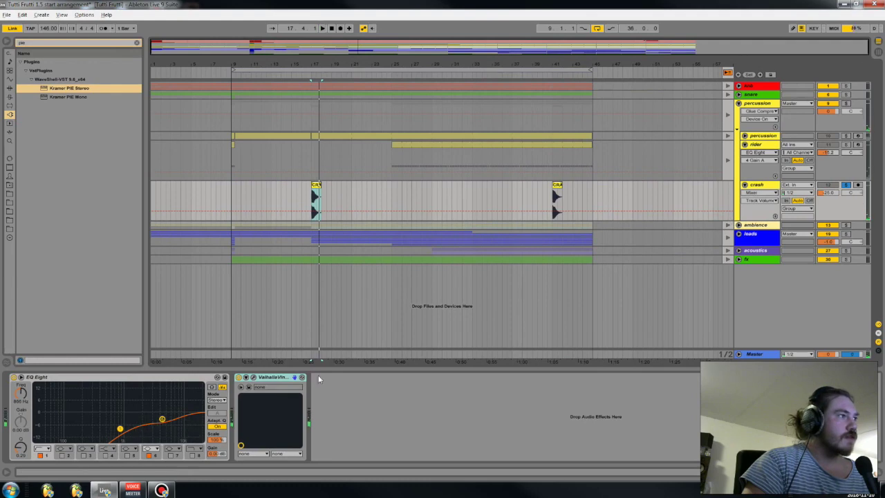
click(253, 378)
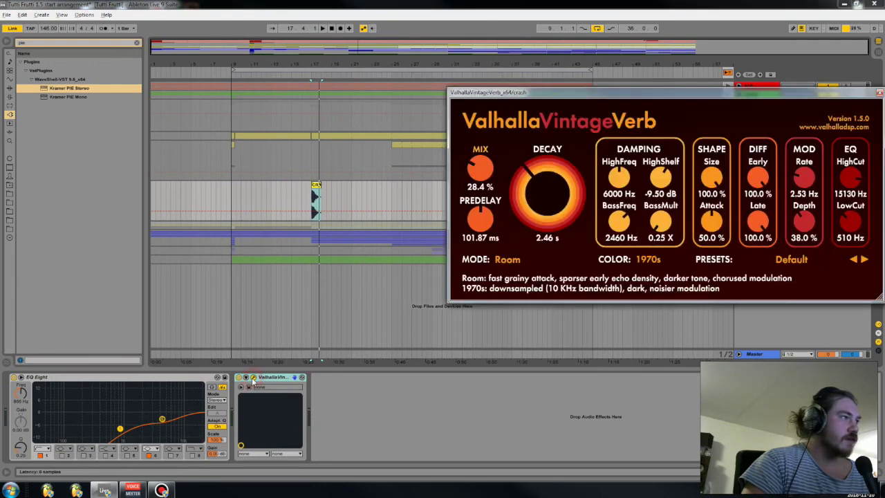
click(253, 378)
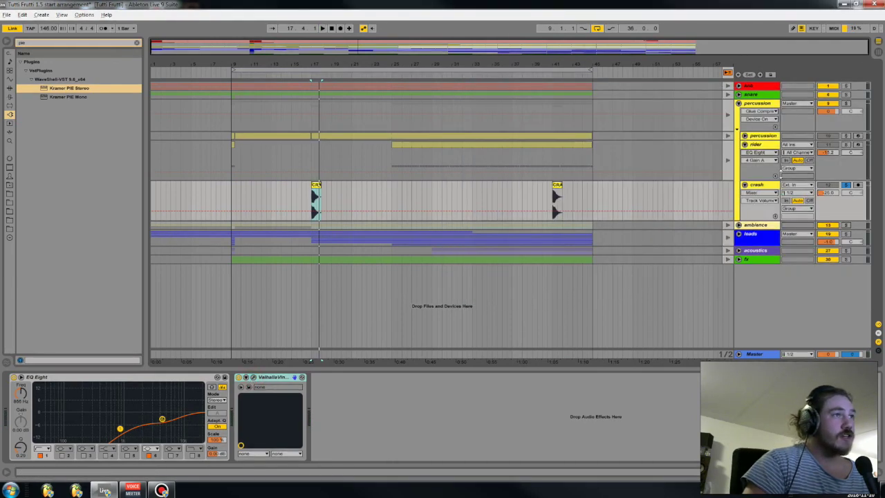
Step: Unsolo the crash track in Session view and collapse the percussion group
click(877, 54)
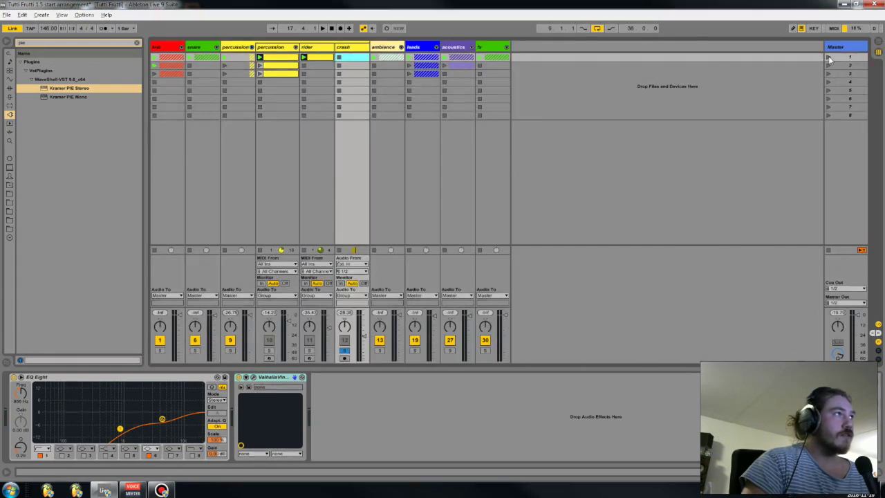
click(344, 352)
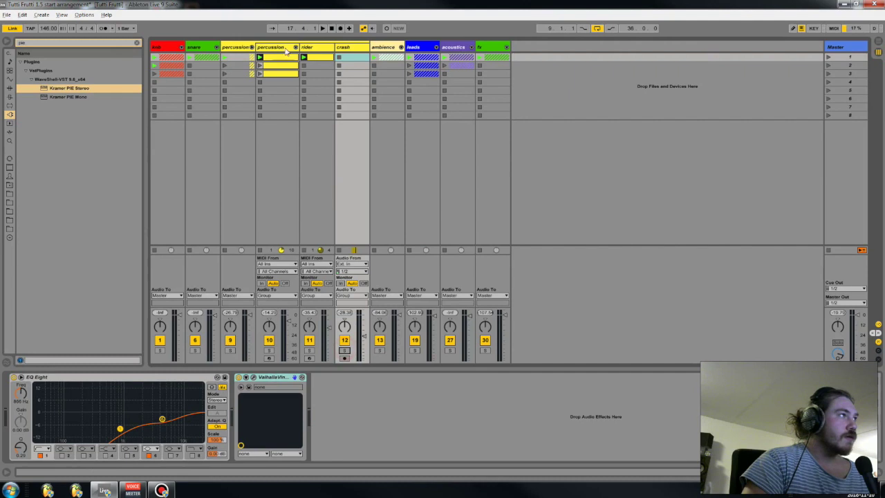
click(252, 47)
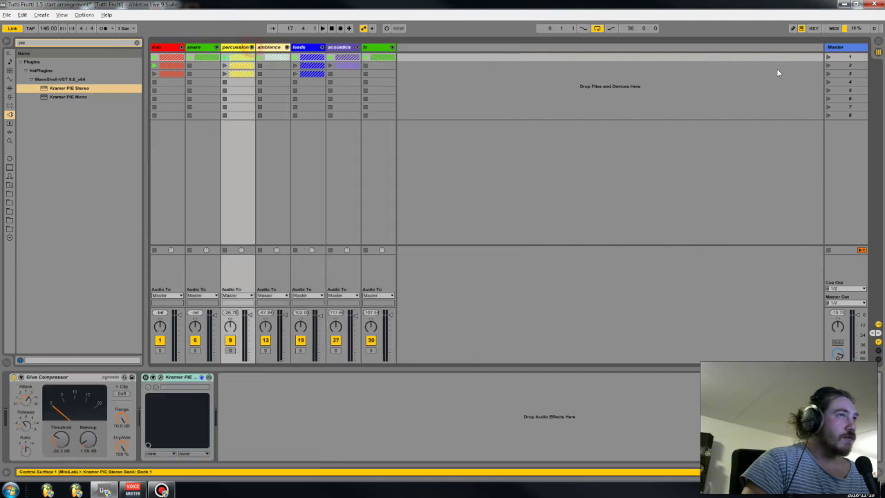
Step: Play scene 1 with the leads group's Auto Filter frequency raised, and re-enable the frequency's automation
click(829, 56)
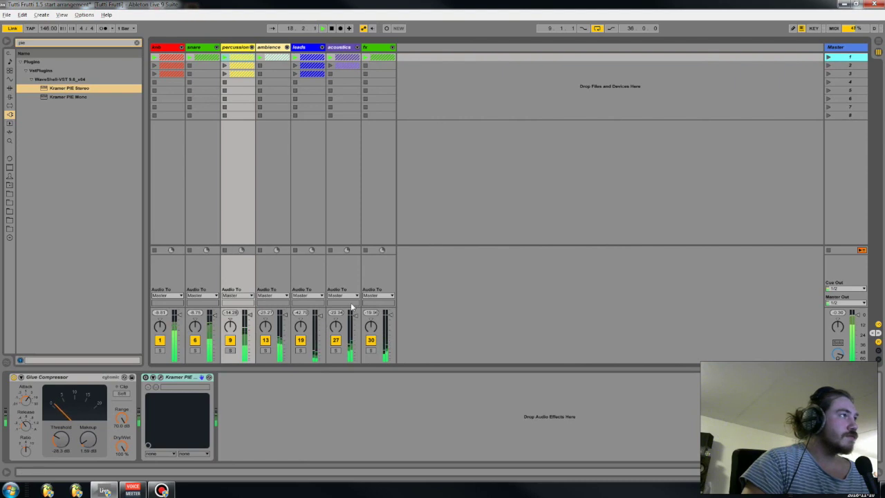
click(300, 48)
drag(139, 405, 139, 363)
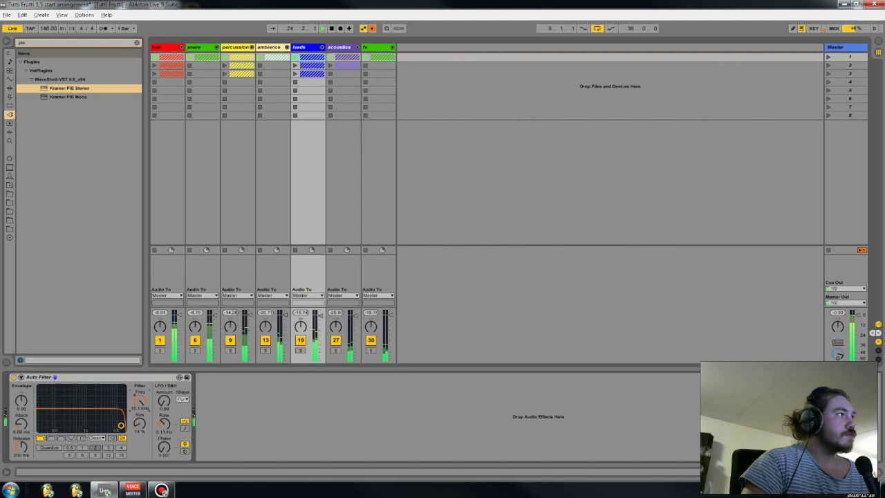
right_click(140, 403)
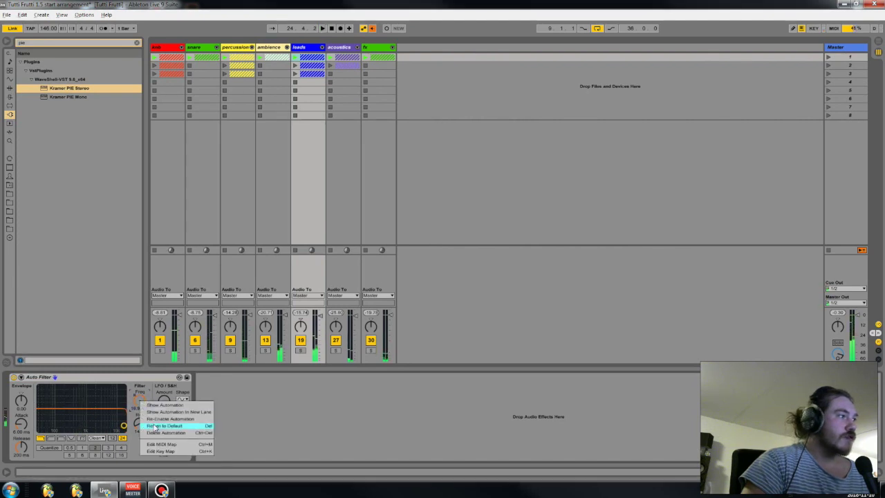
click(155, 419)
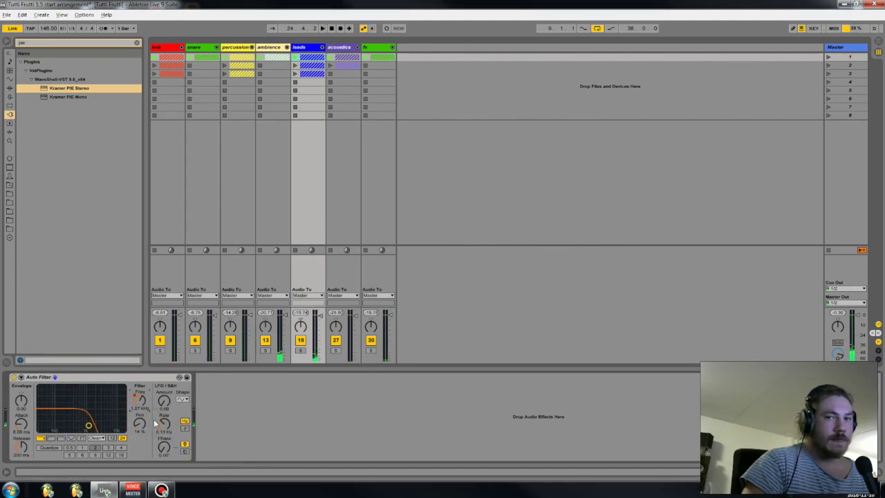
Step: Look through the device chains of the leads, acoustics, fx and ambience groups
click(301, 47)
click(340, 47)
click(377, 47)
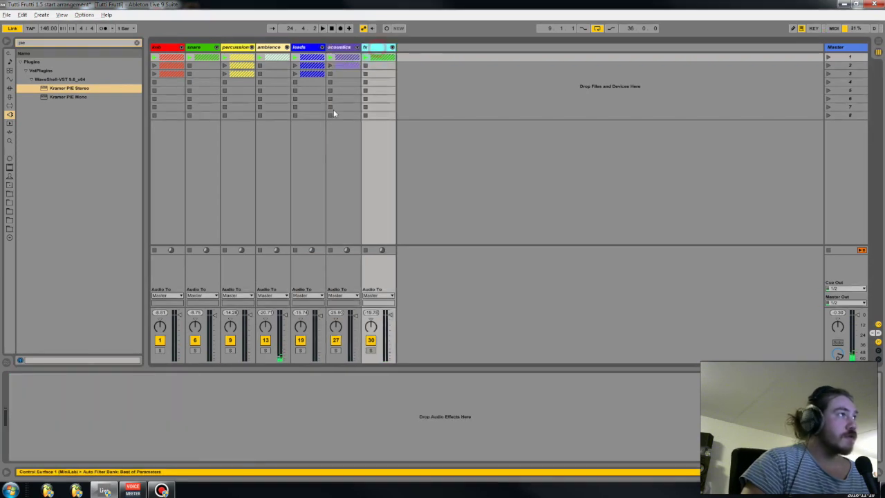
click(271, 47)
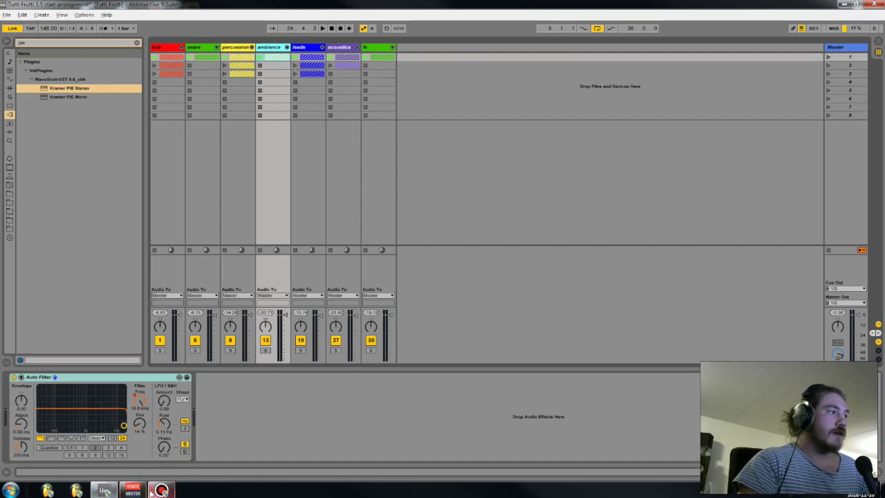
mouse_move(153, 490)
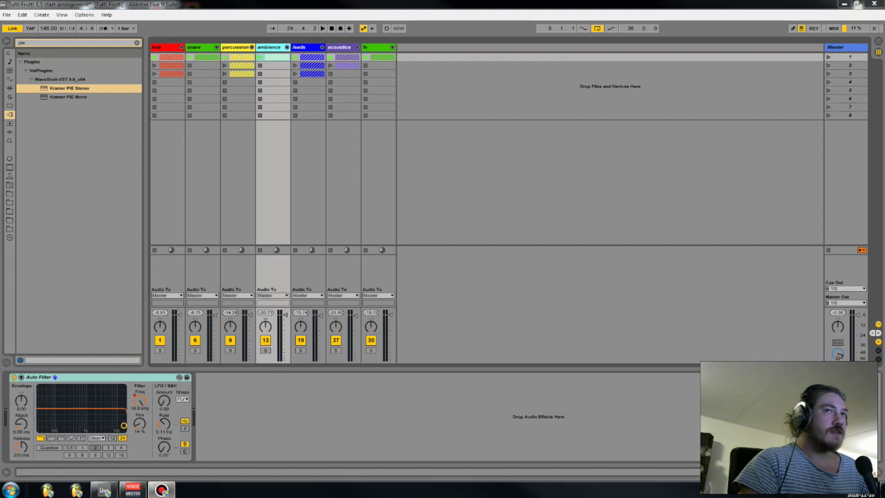